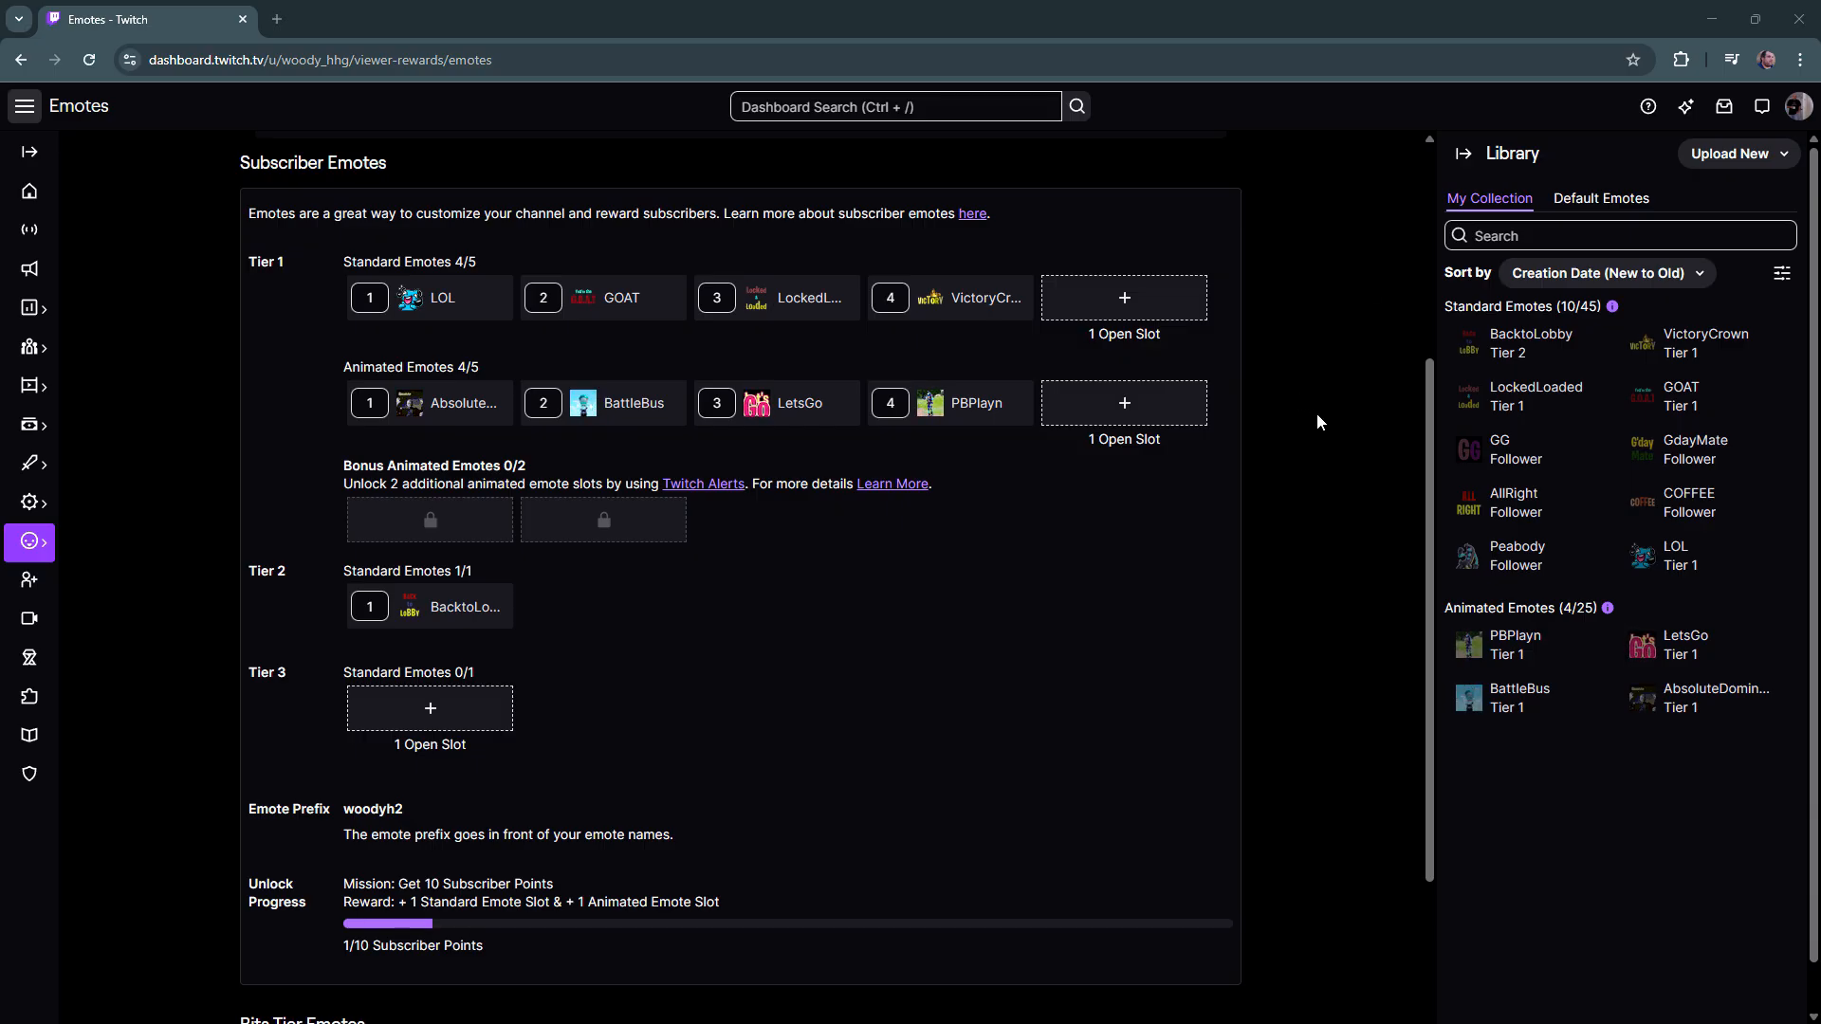
- Examine the follower, subscriber and Bits tier emote slots on the Twitch Emotes page
scroll(1318, 422, "up", 1)
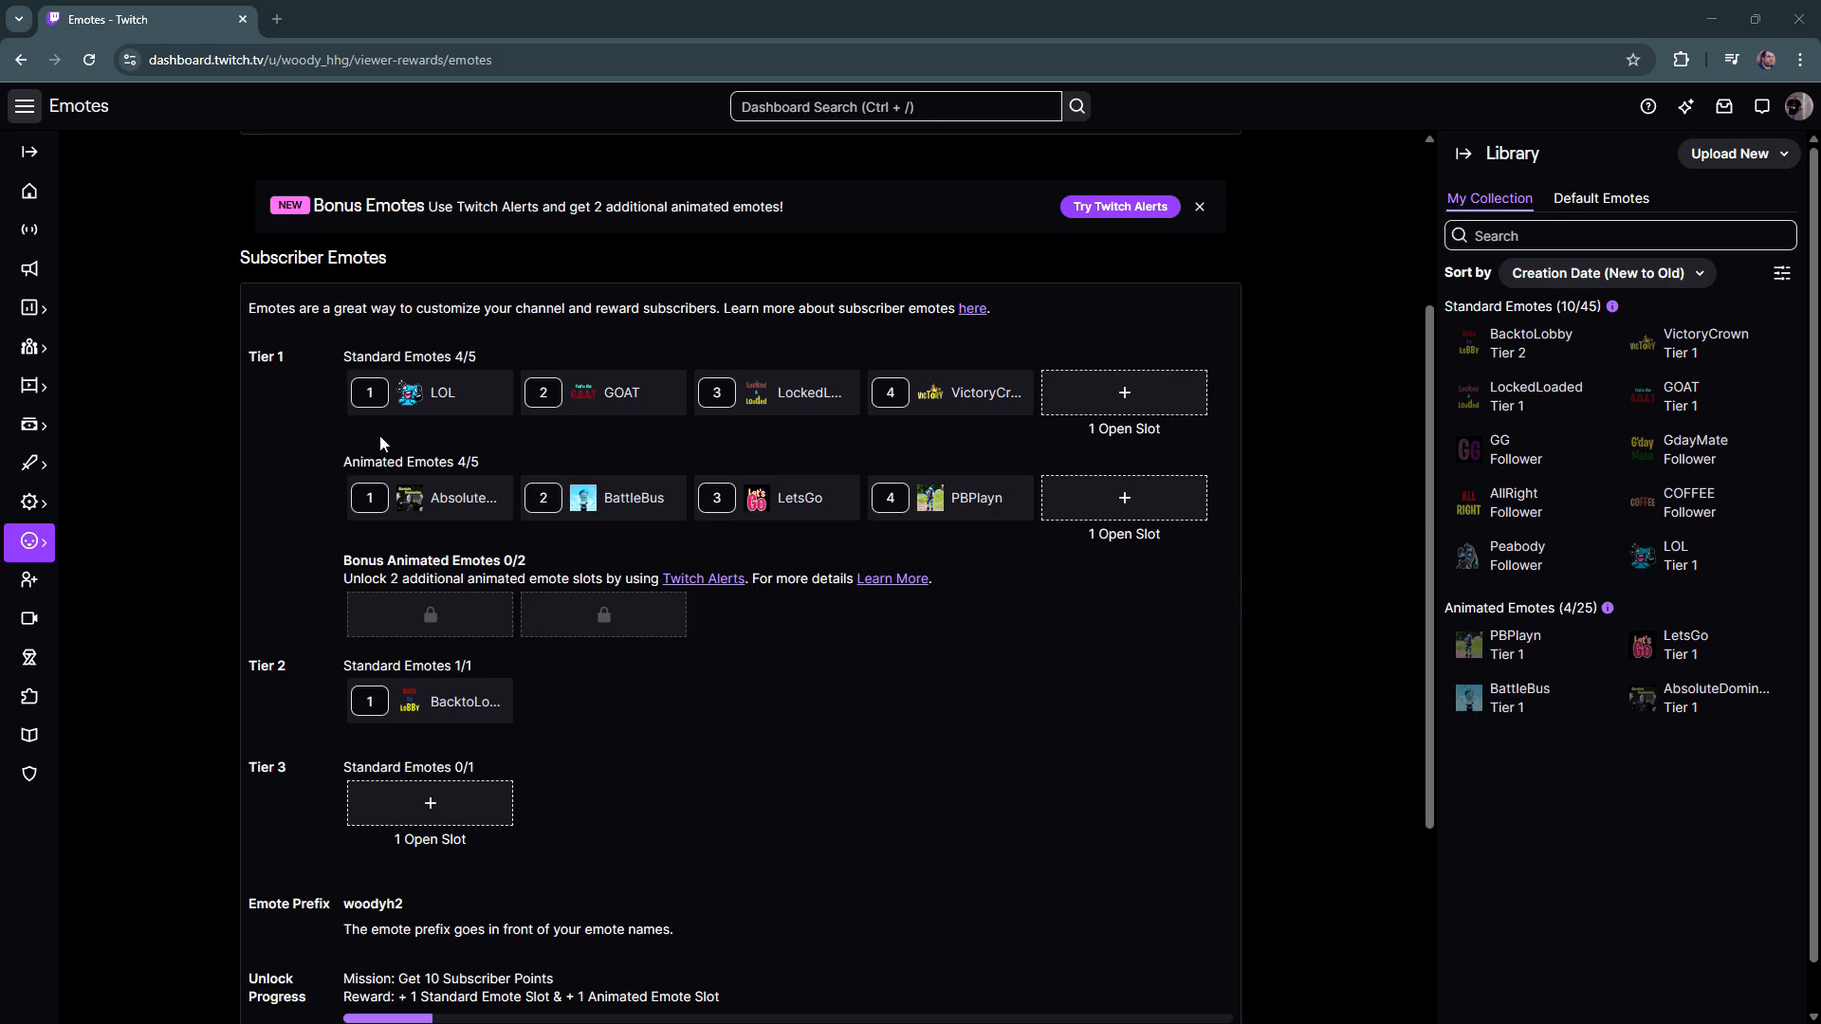
scroll(1300, 413, "up", 3)
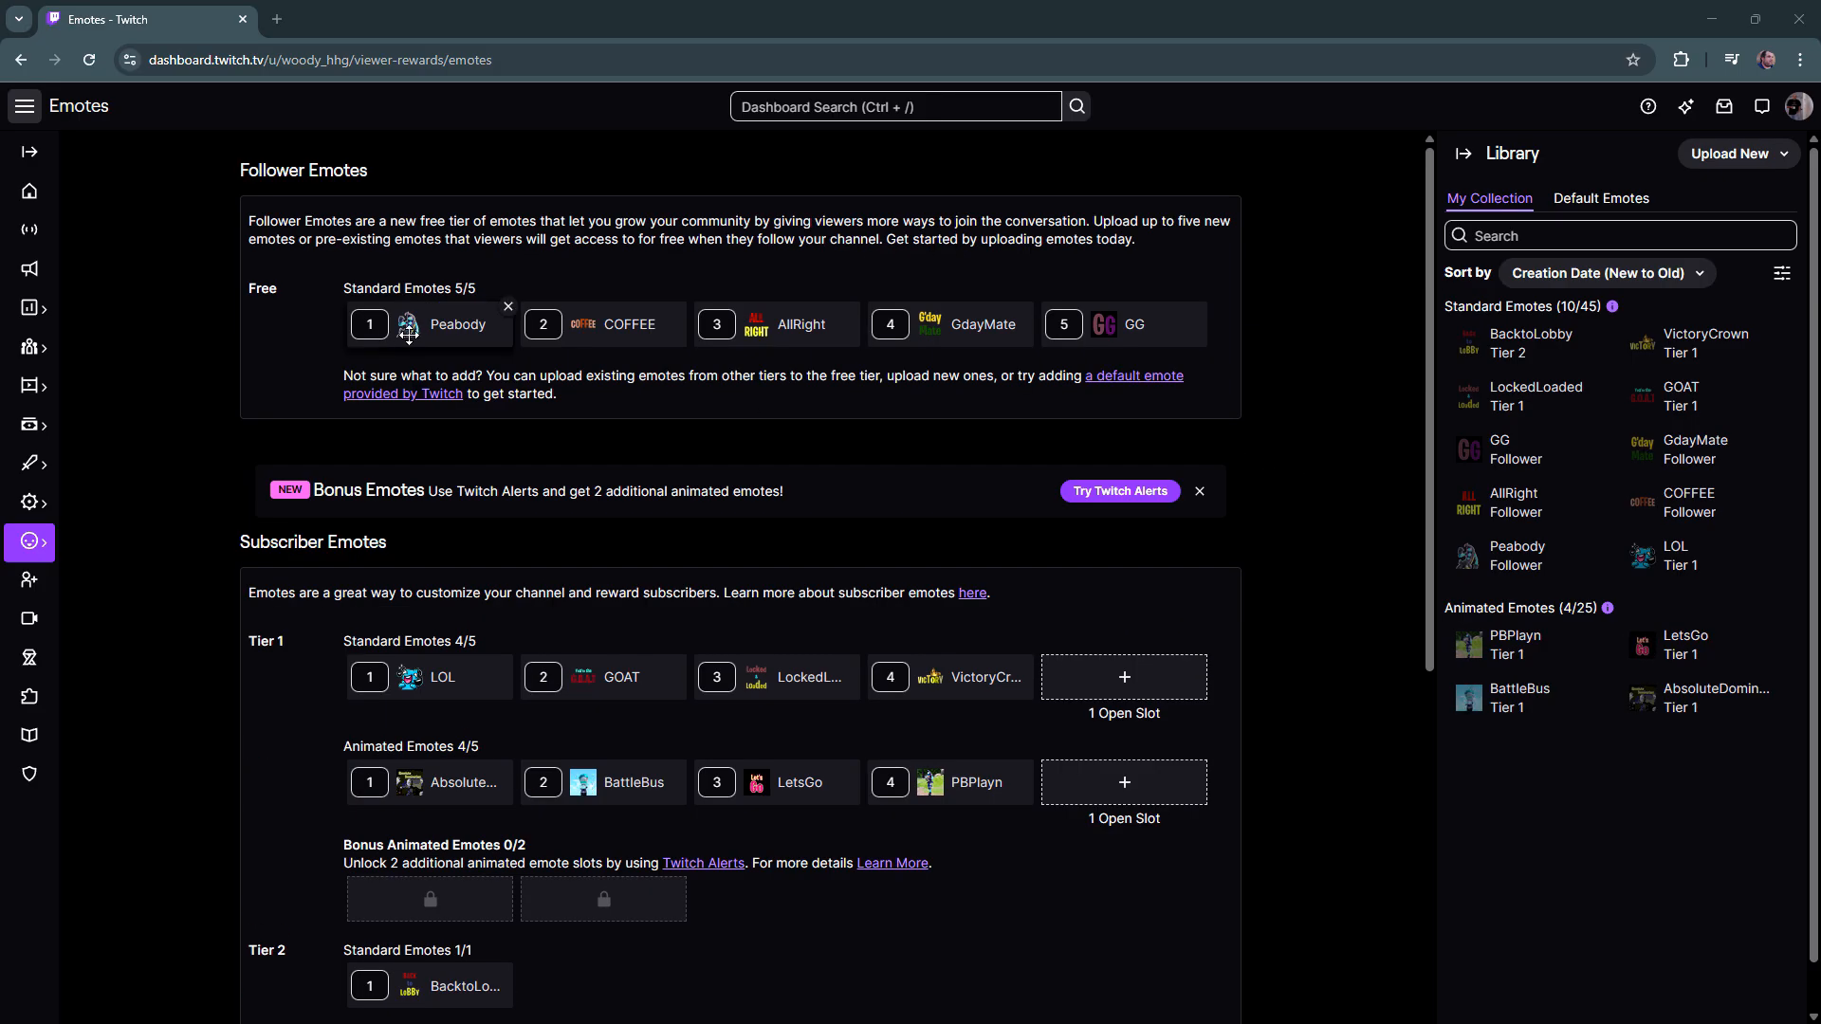
scroll(1311, 383, "down", 3)
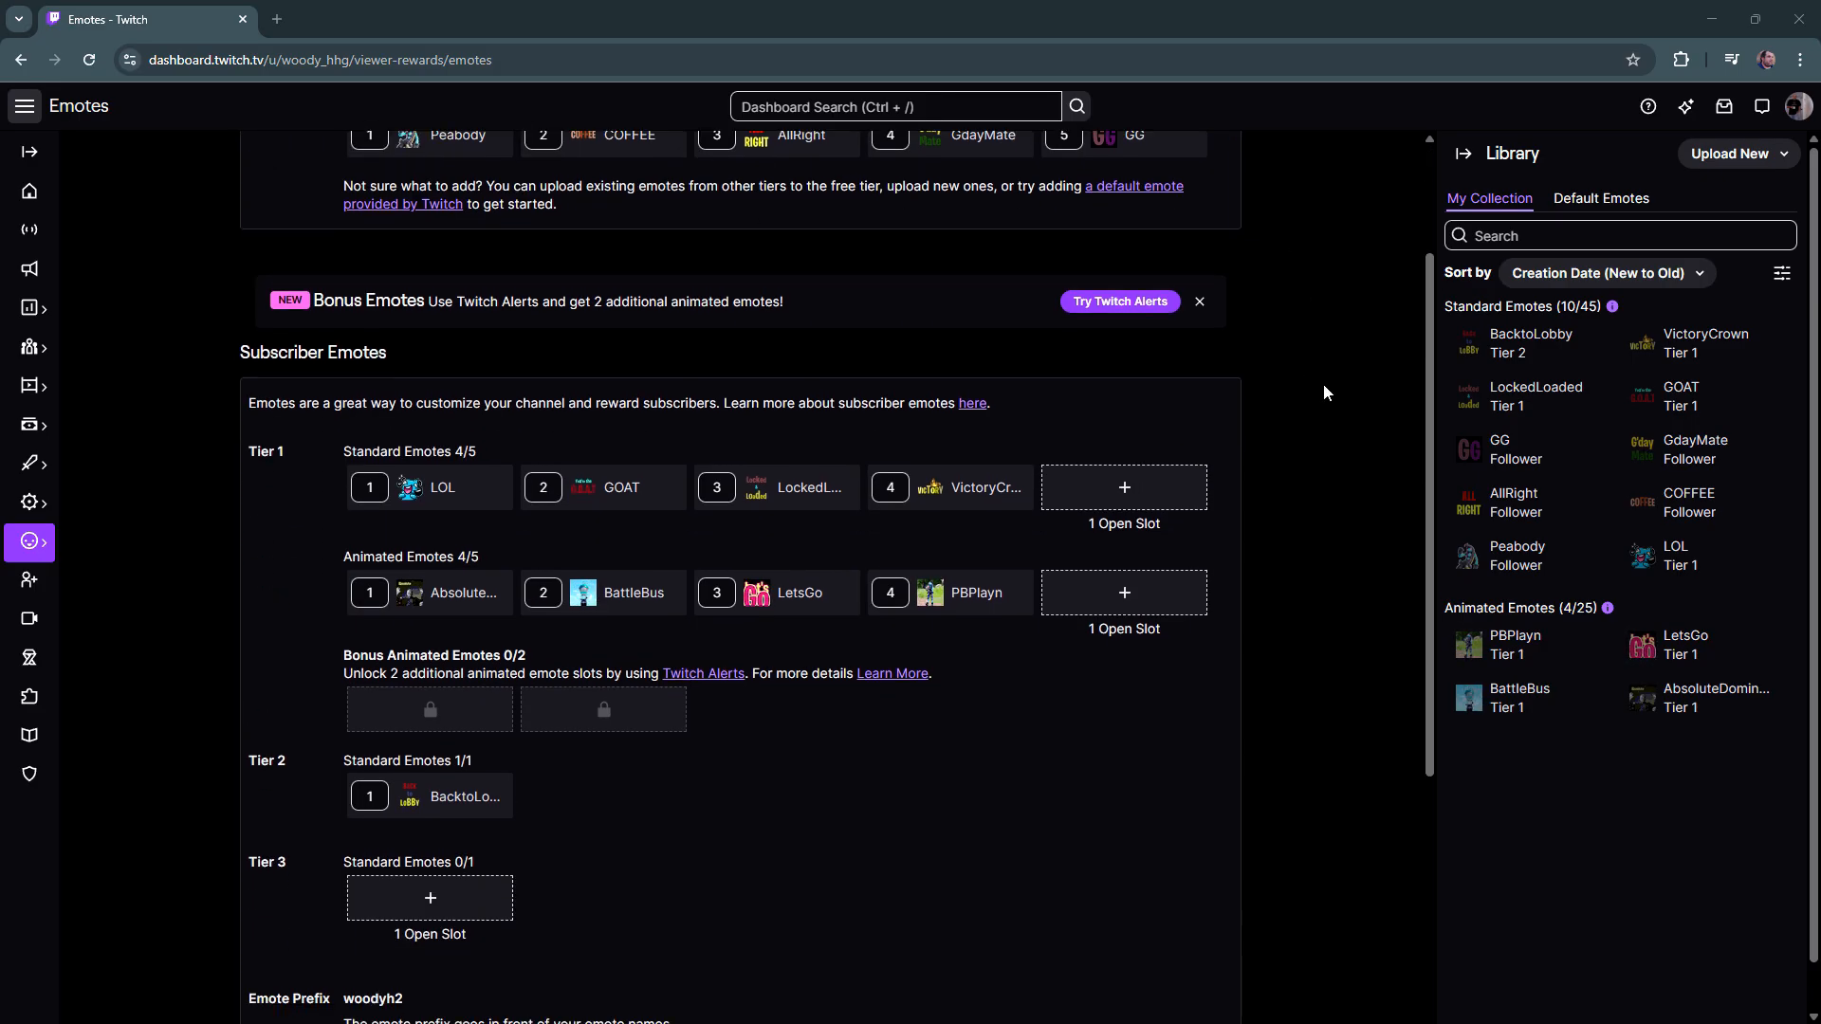
scroll(1331, 388, "up", 3)
scroll(1331, 387, "down", 4)
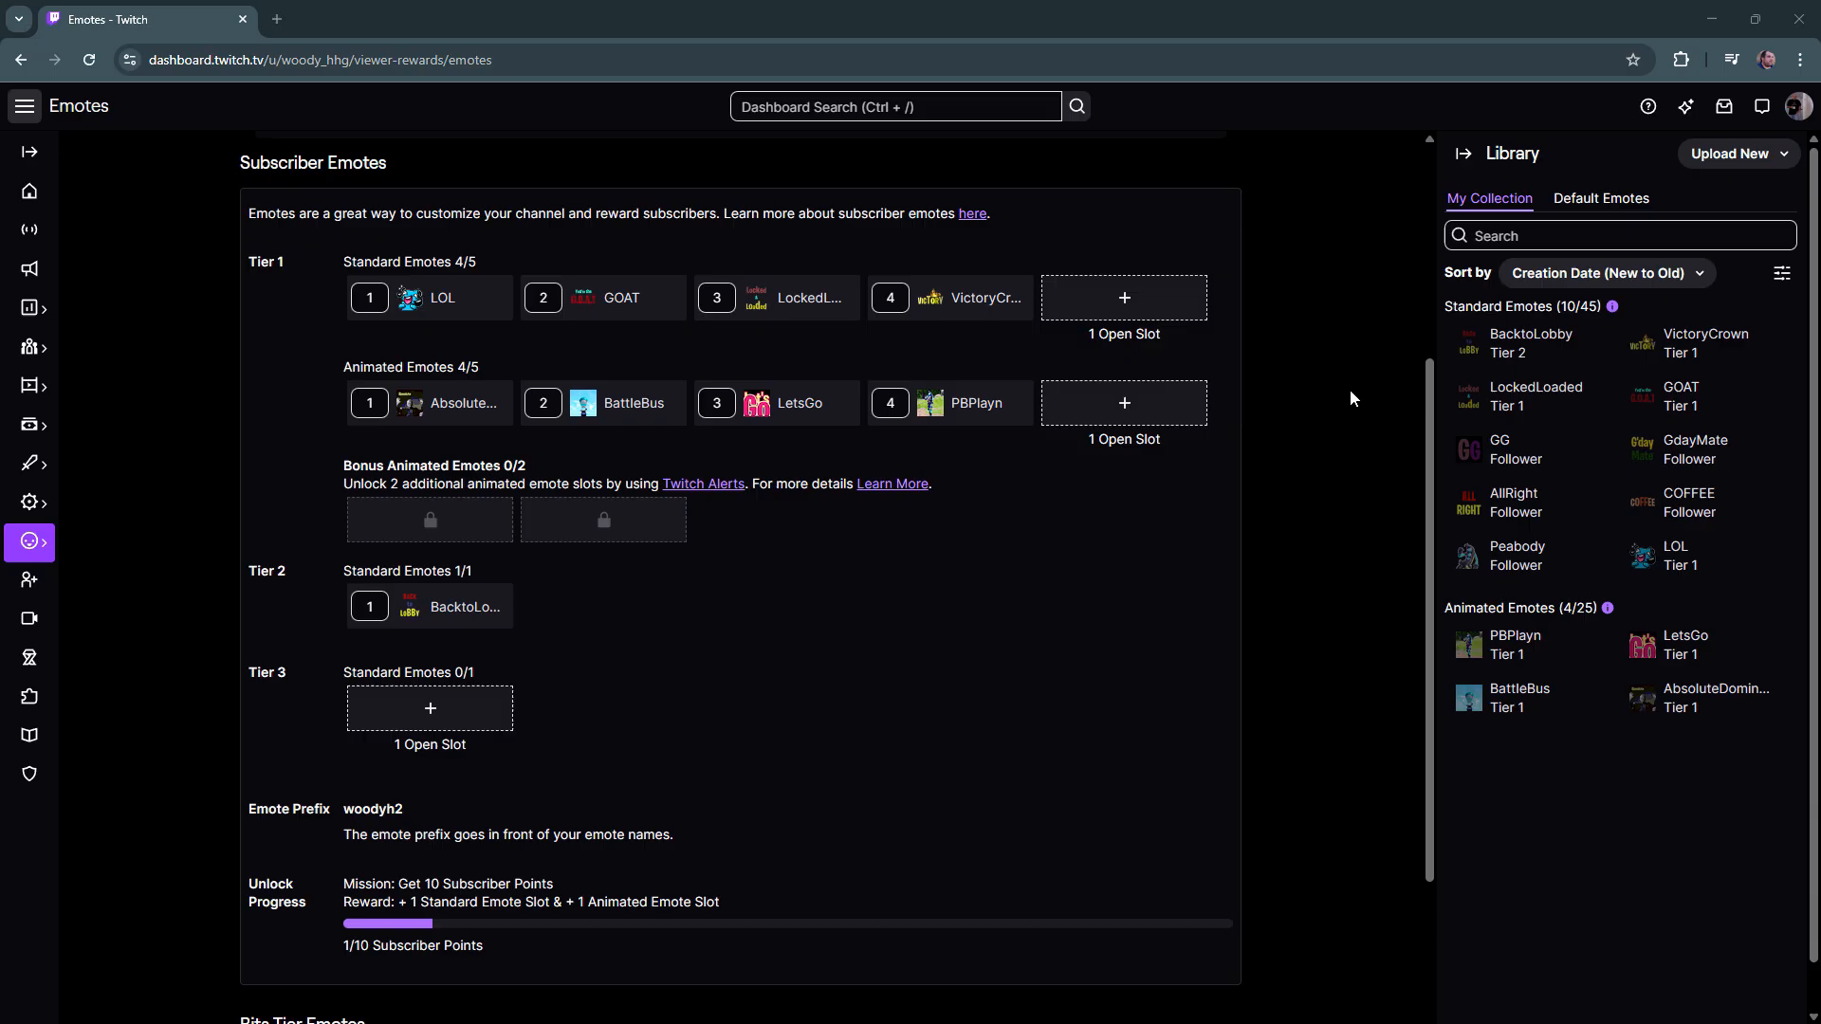
scroll(1354, 391, "down", 2)
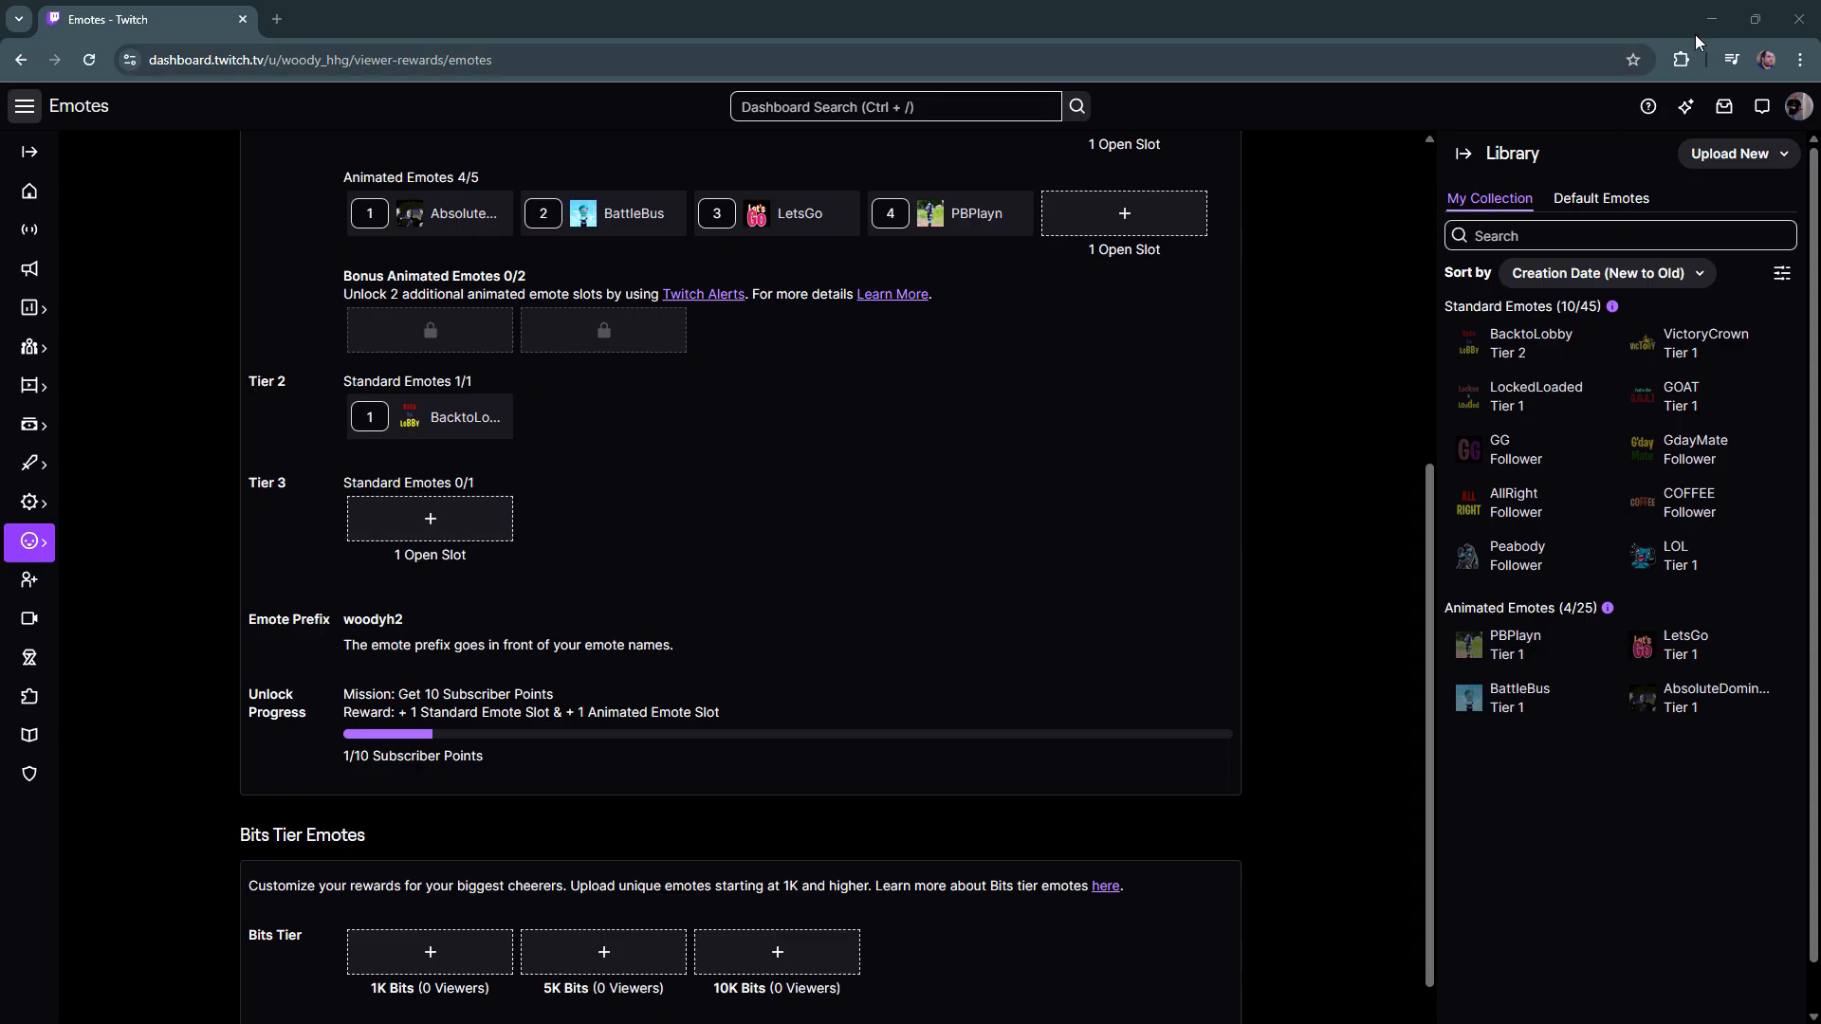
scroll(1286, 322, "up", 3)
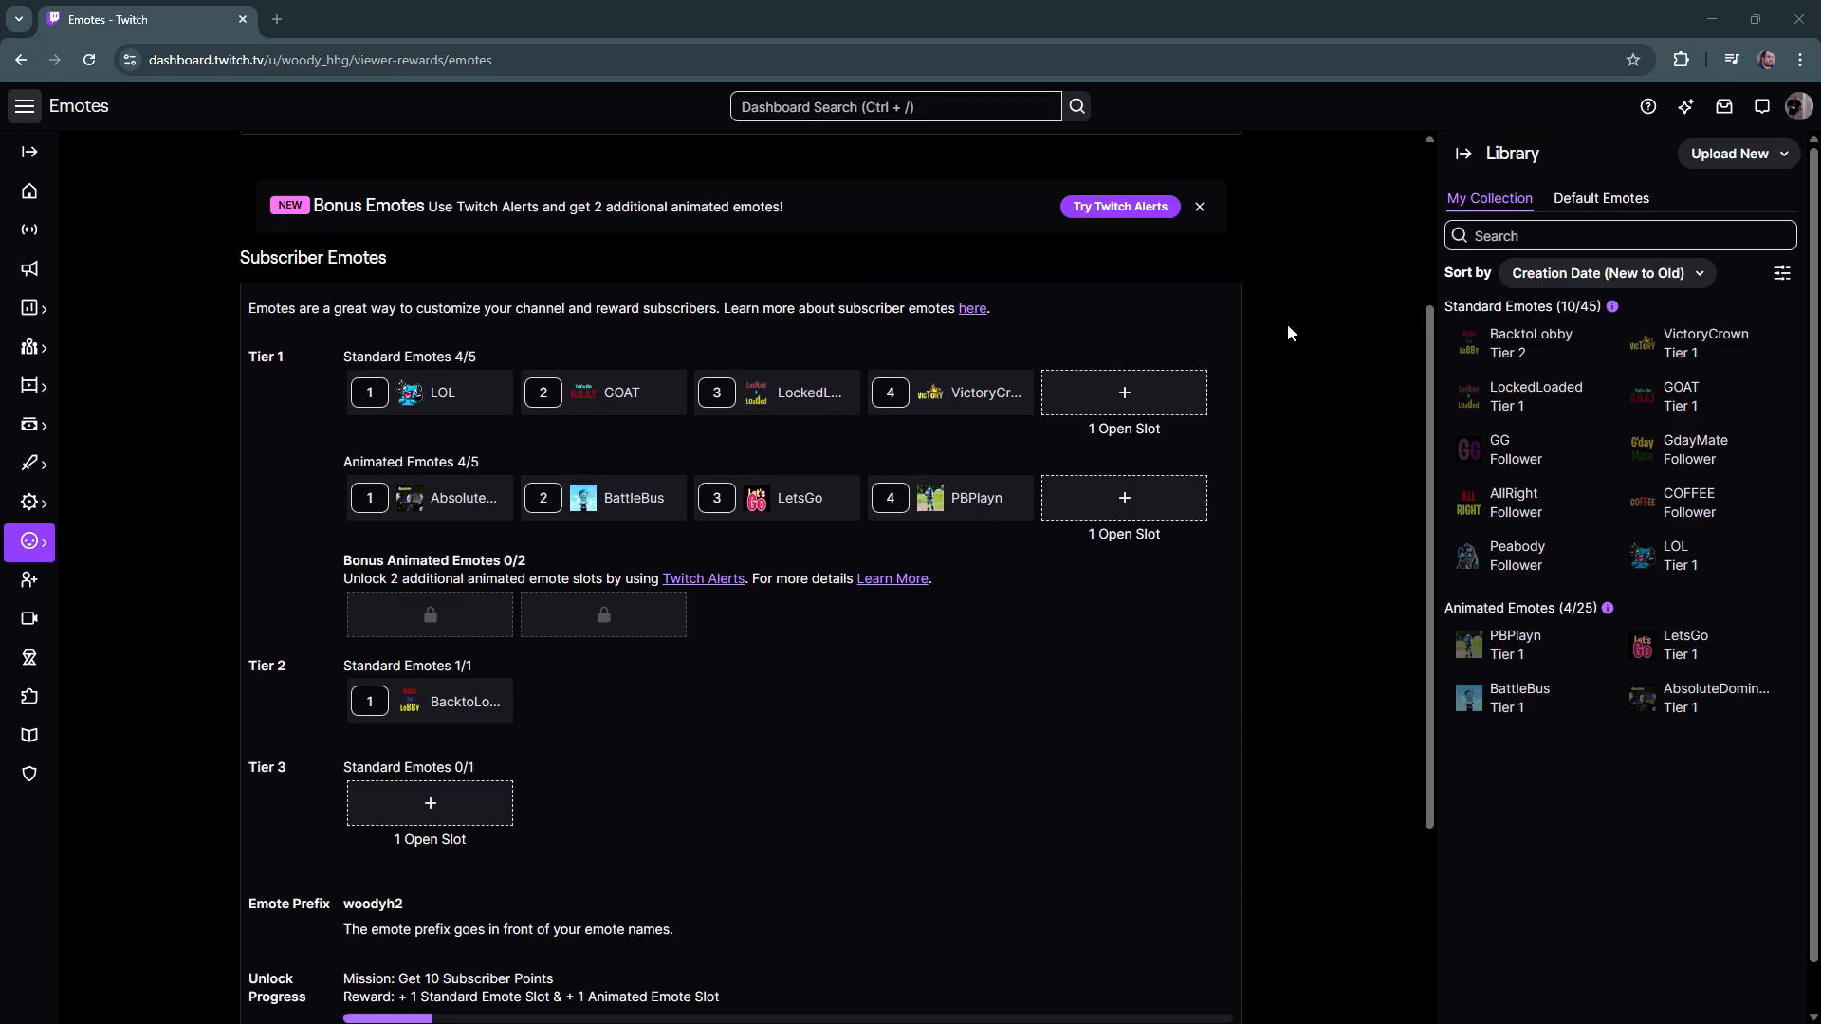
scroll(1292, 325, "down", 2)
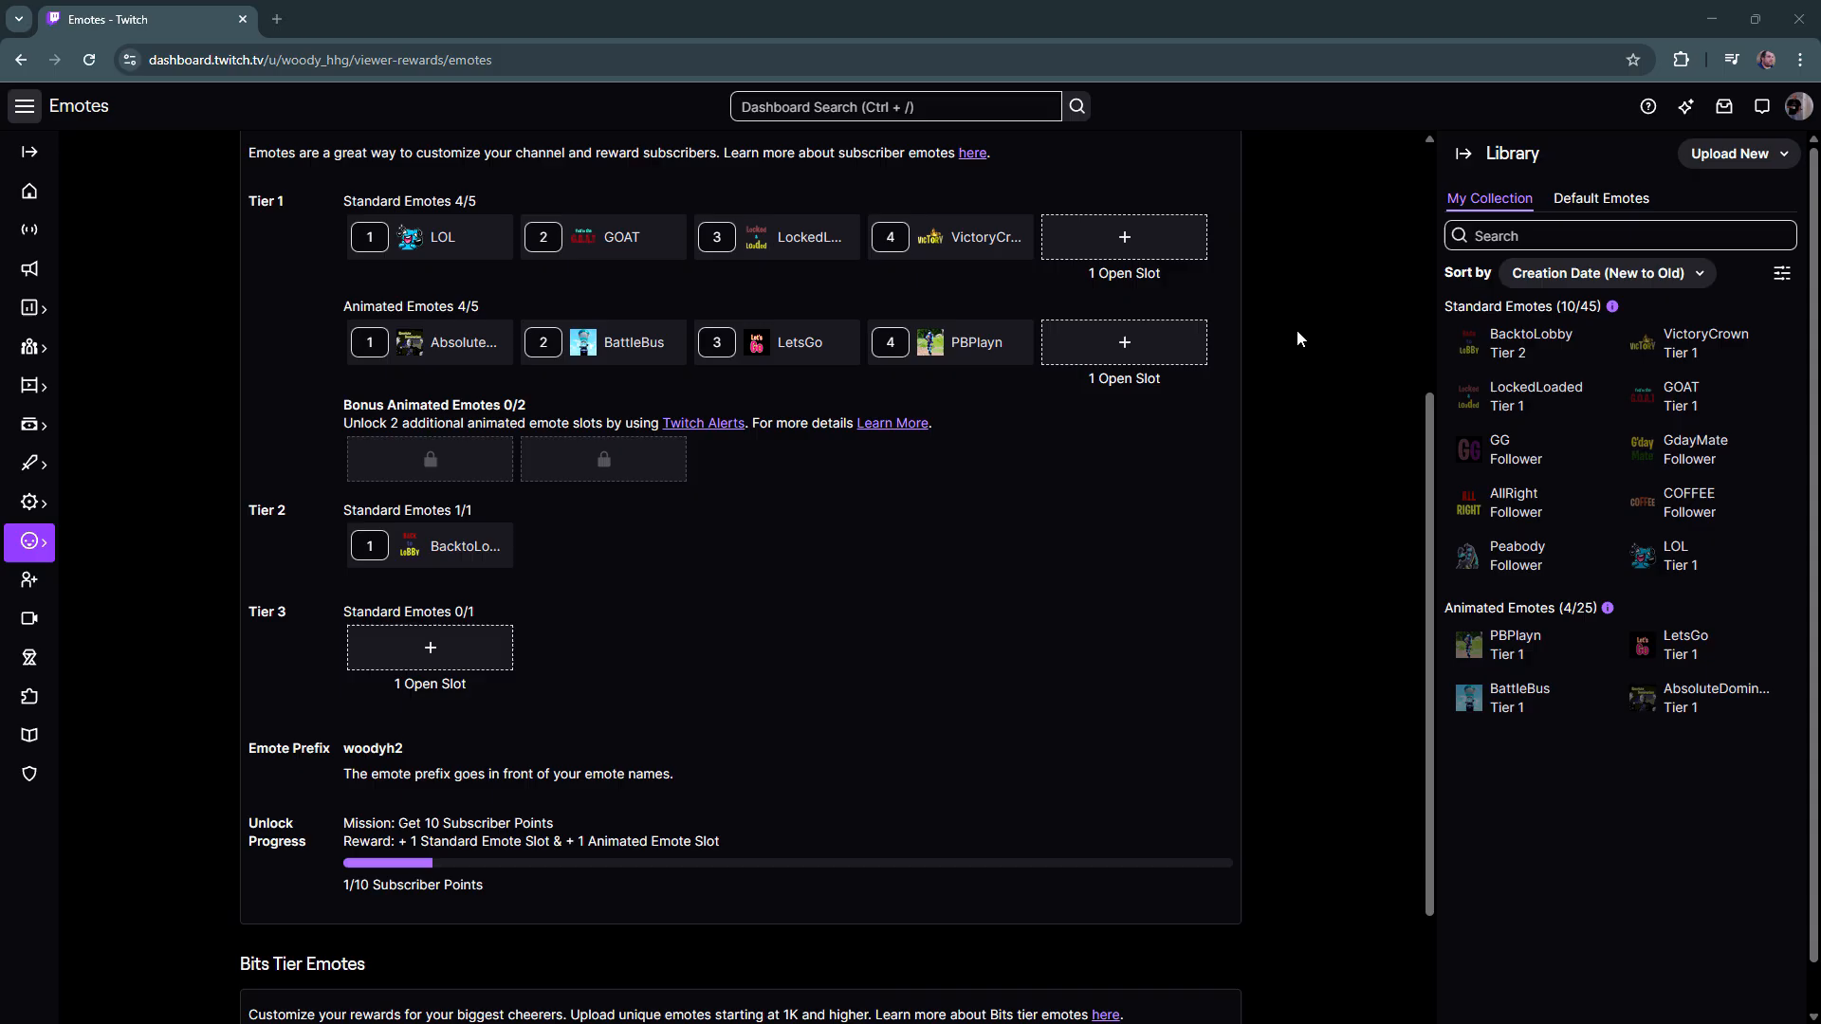
left_click(1707, 23)
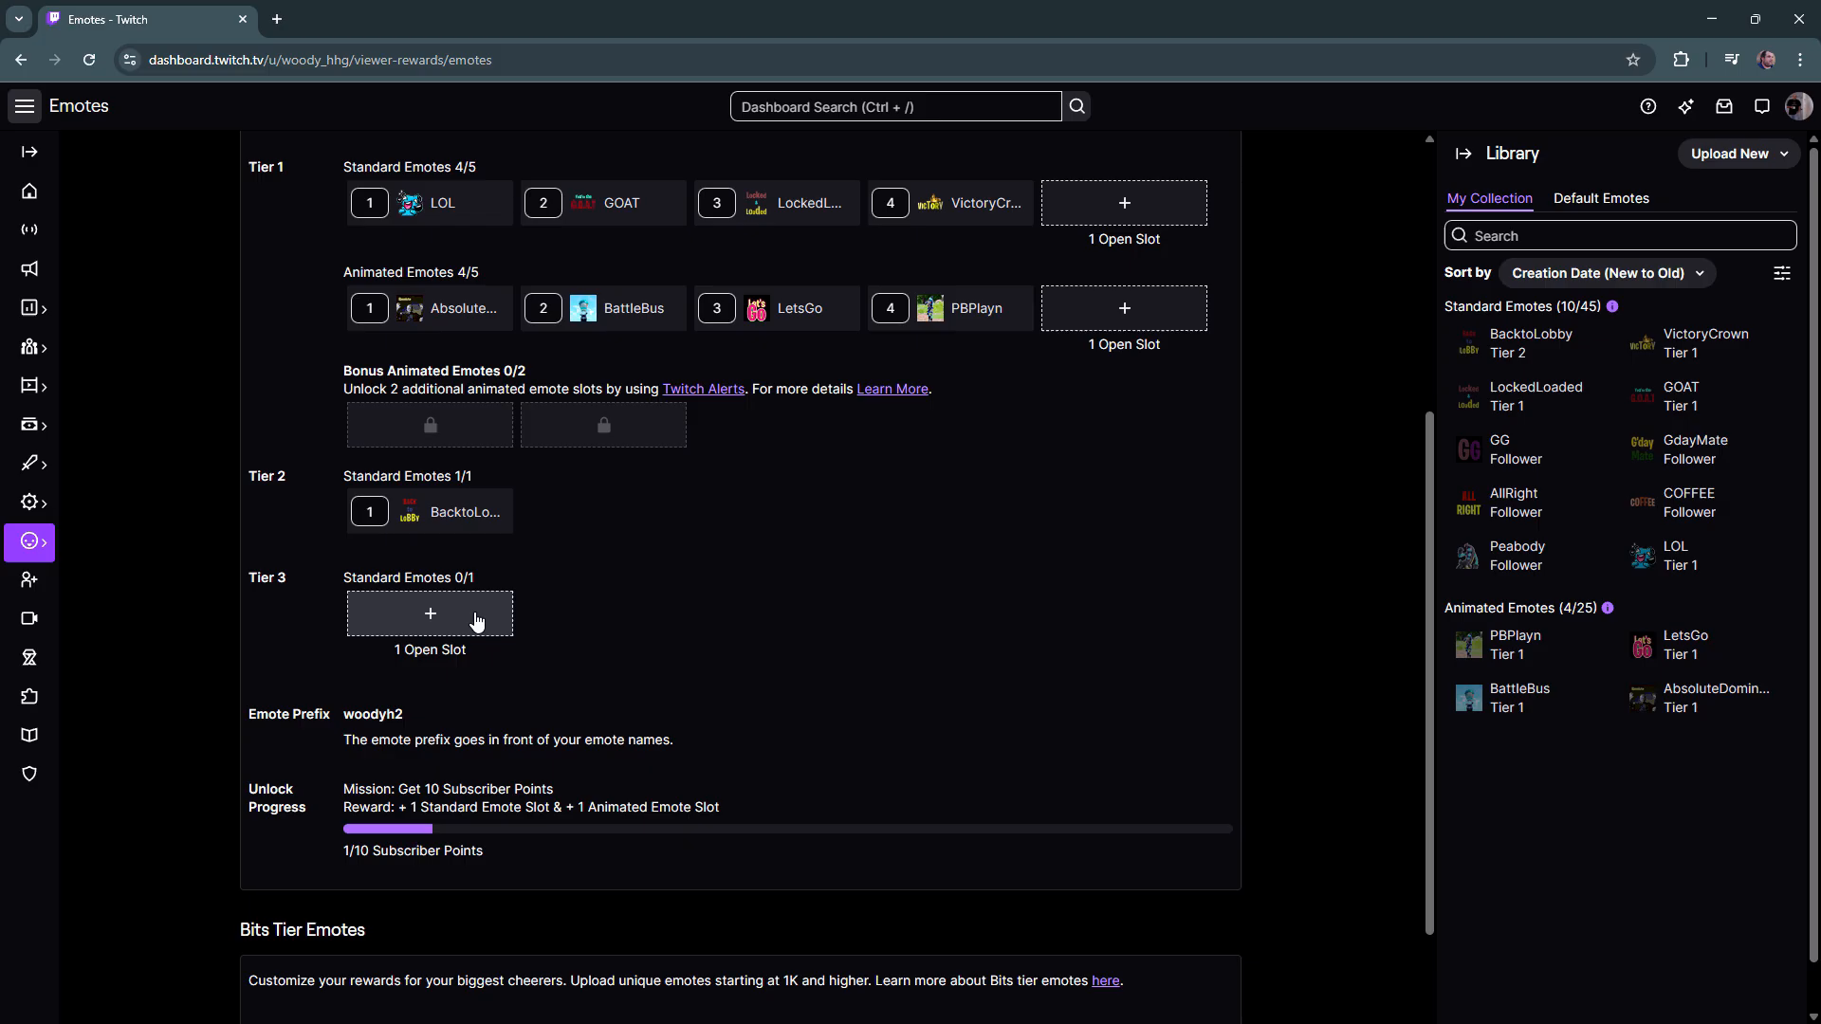
- Check the image requirements in the upload form for the open Tier 3 standard emote slot, and close the form
left_click(408, 617)
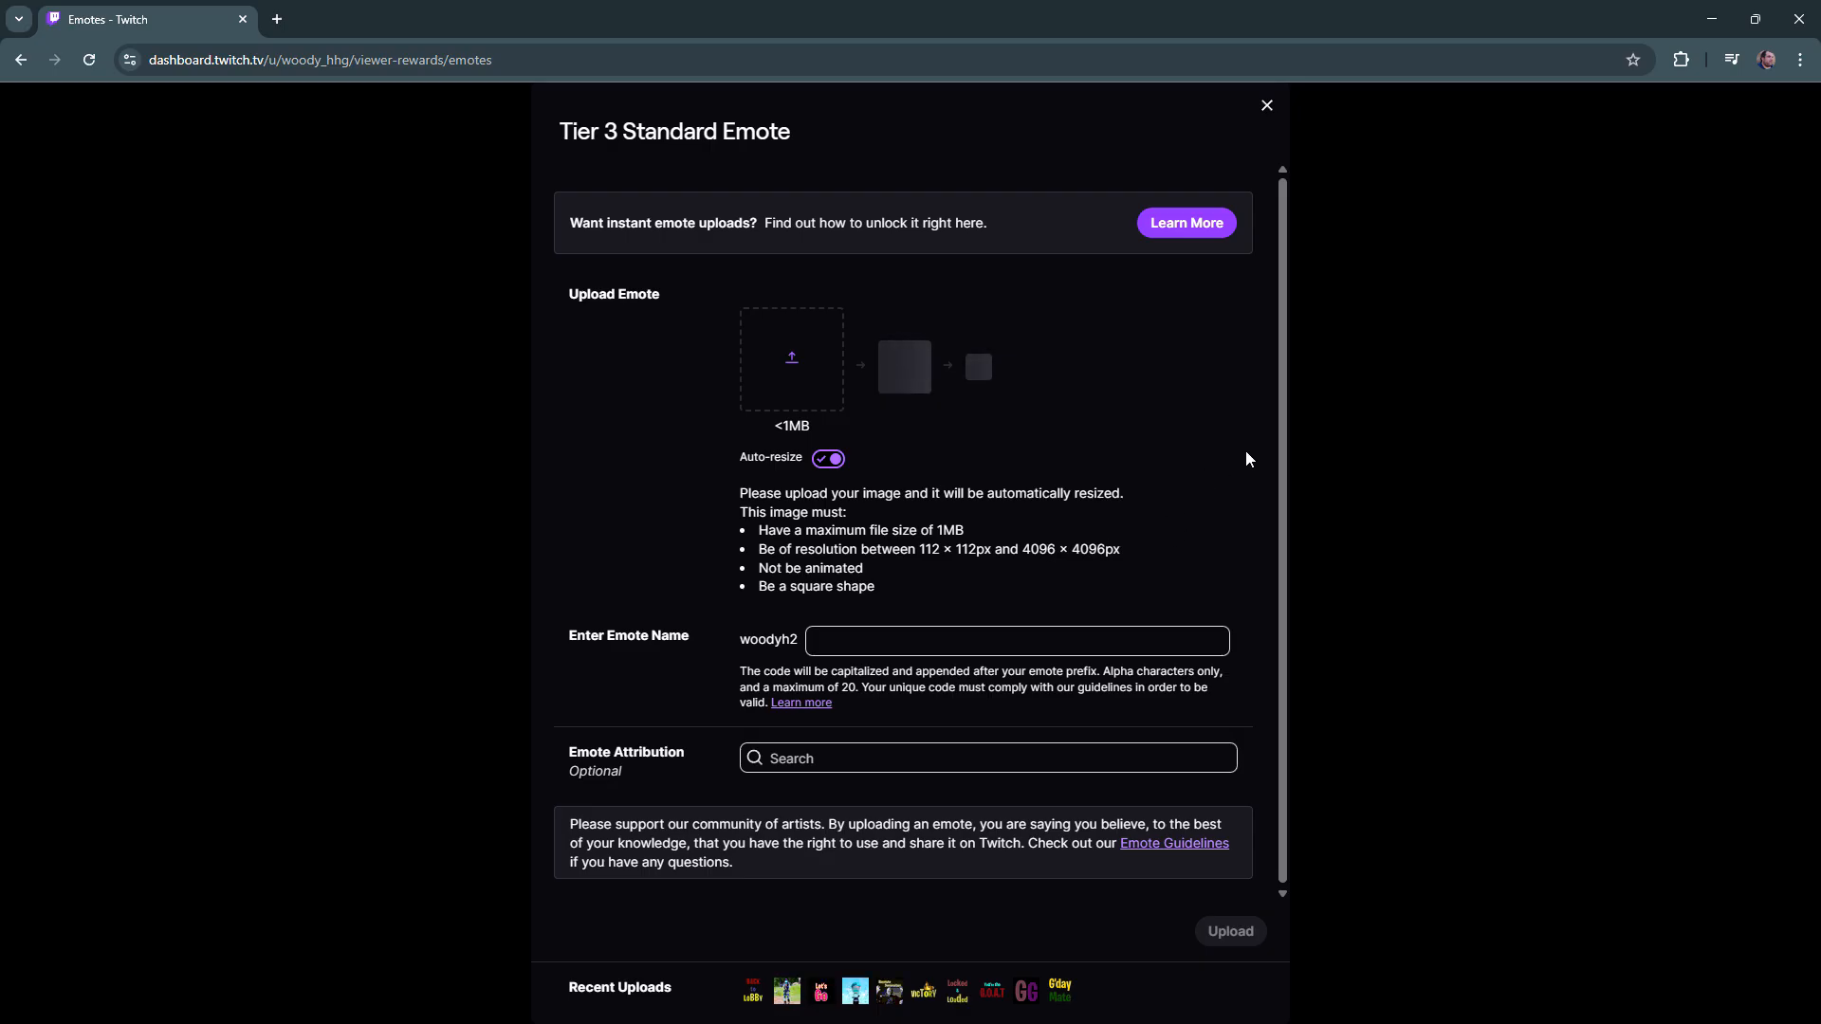
left_click(1266, 106)
- Switch to GIMP and create a new image of 1080 × 1080 px
left_click(1710, 17)
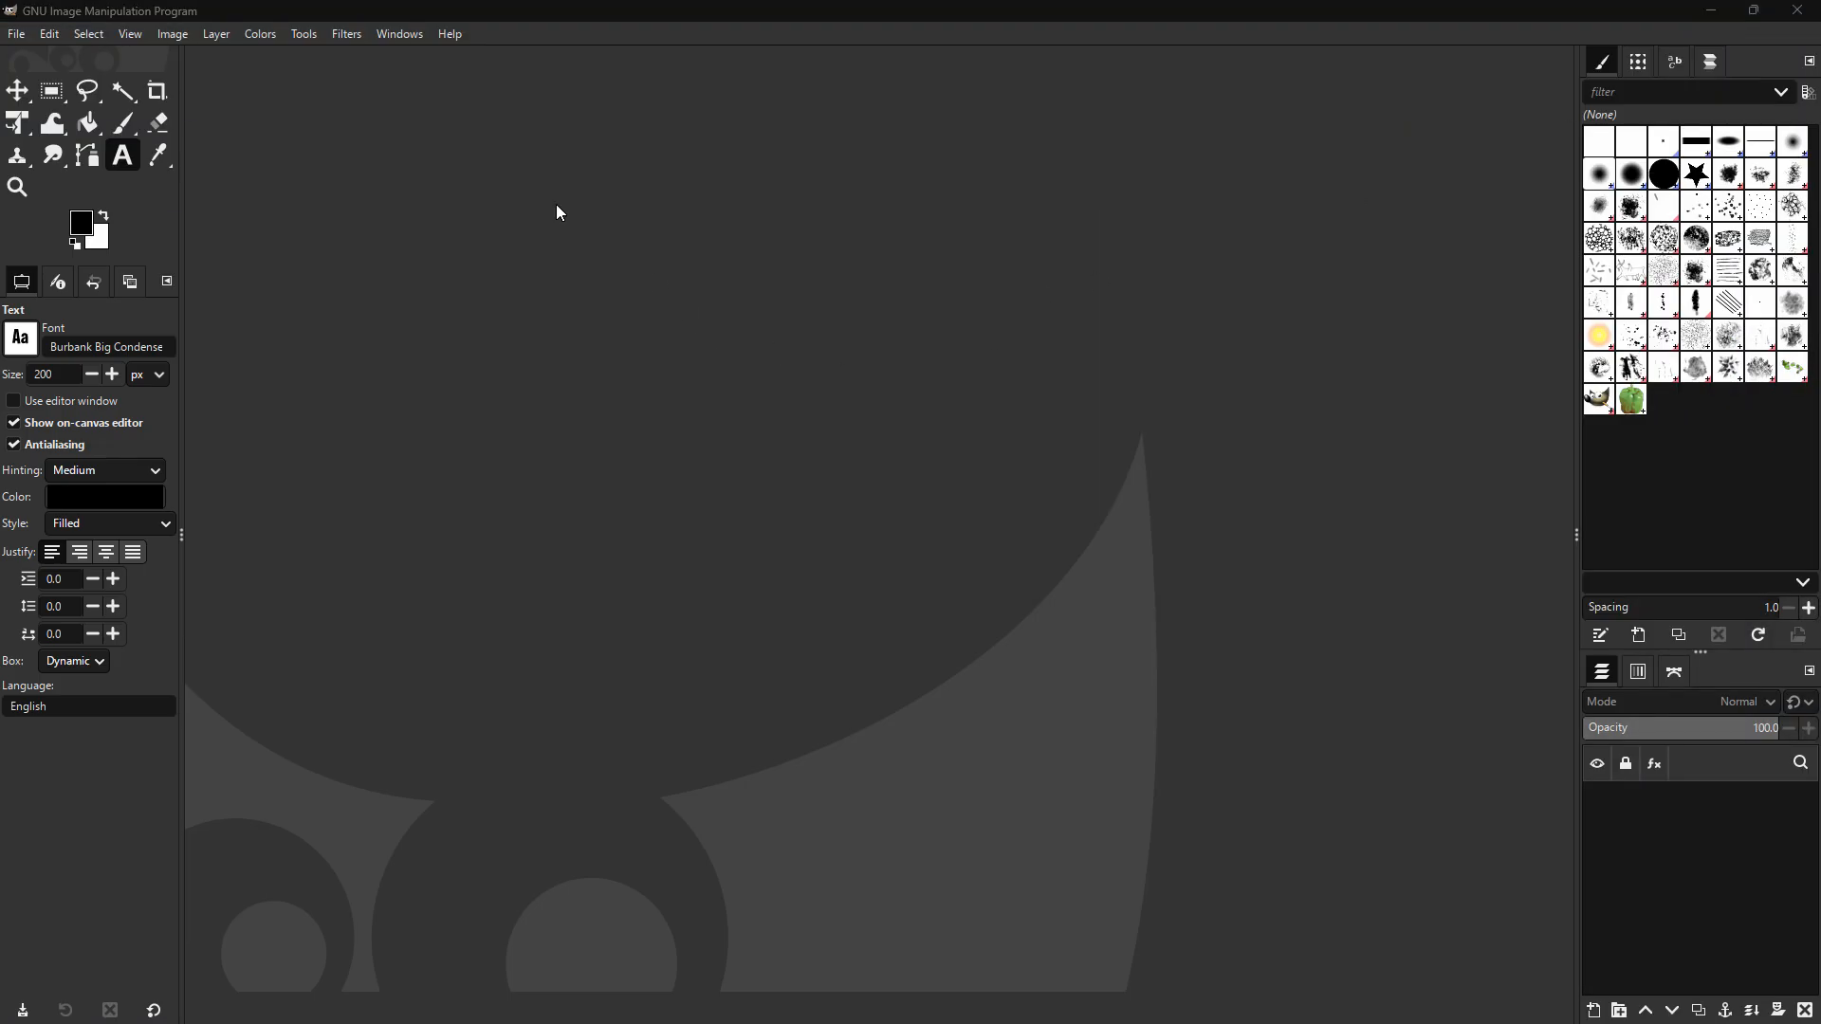
left_click(18, 35)
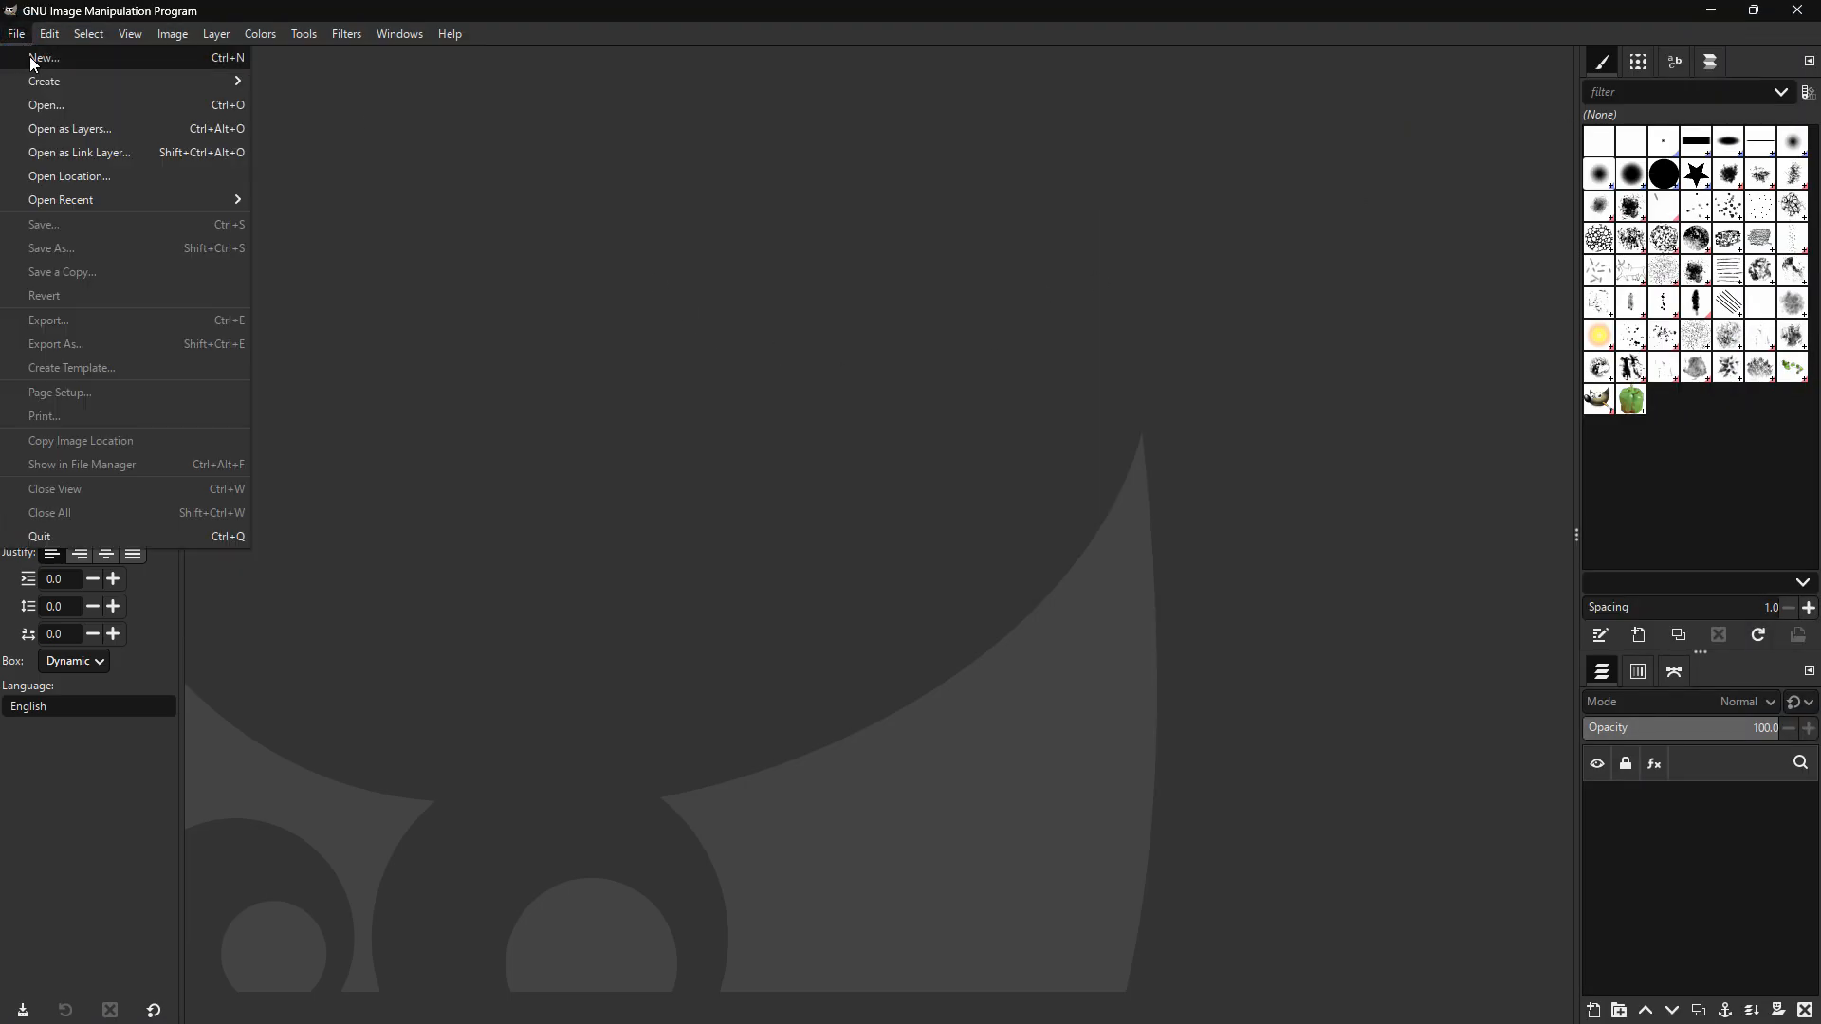
left_click(50, 65)
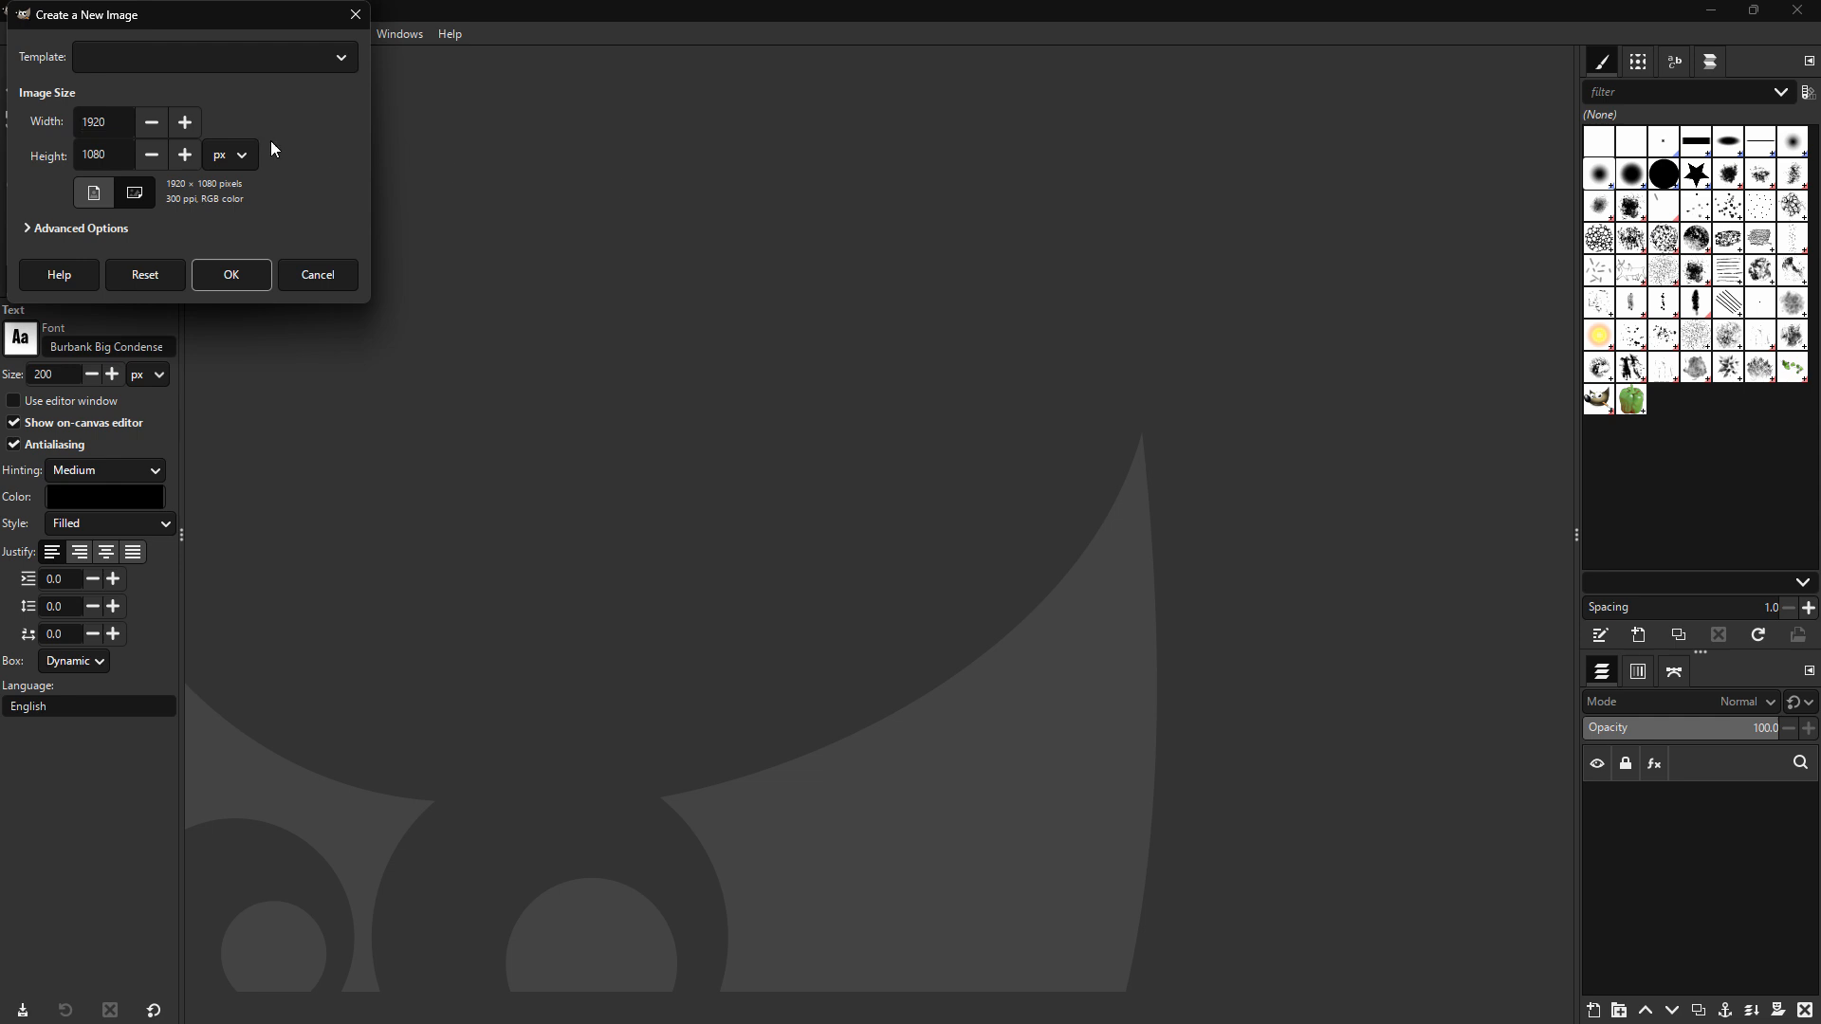
double_click(122, 120)
type("1")
left_click(232, 274)
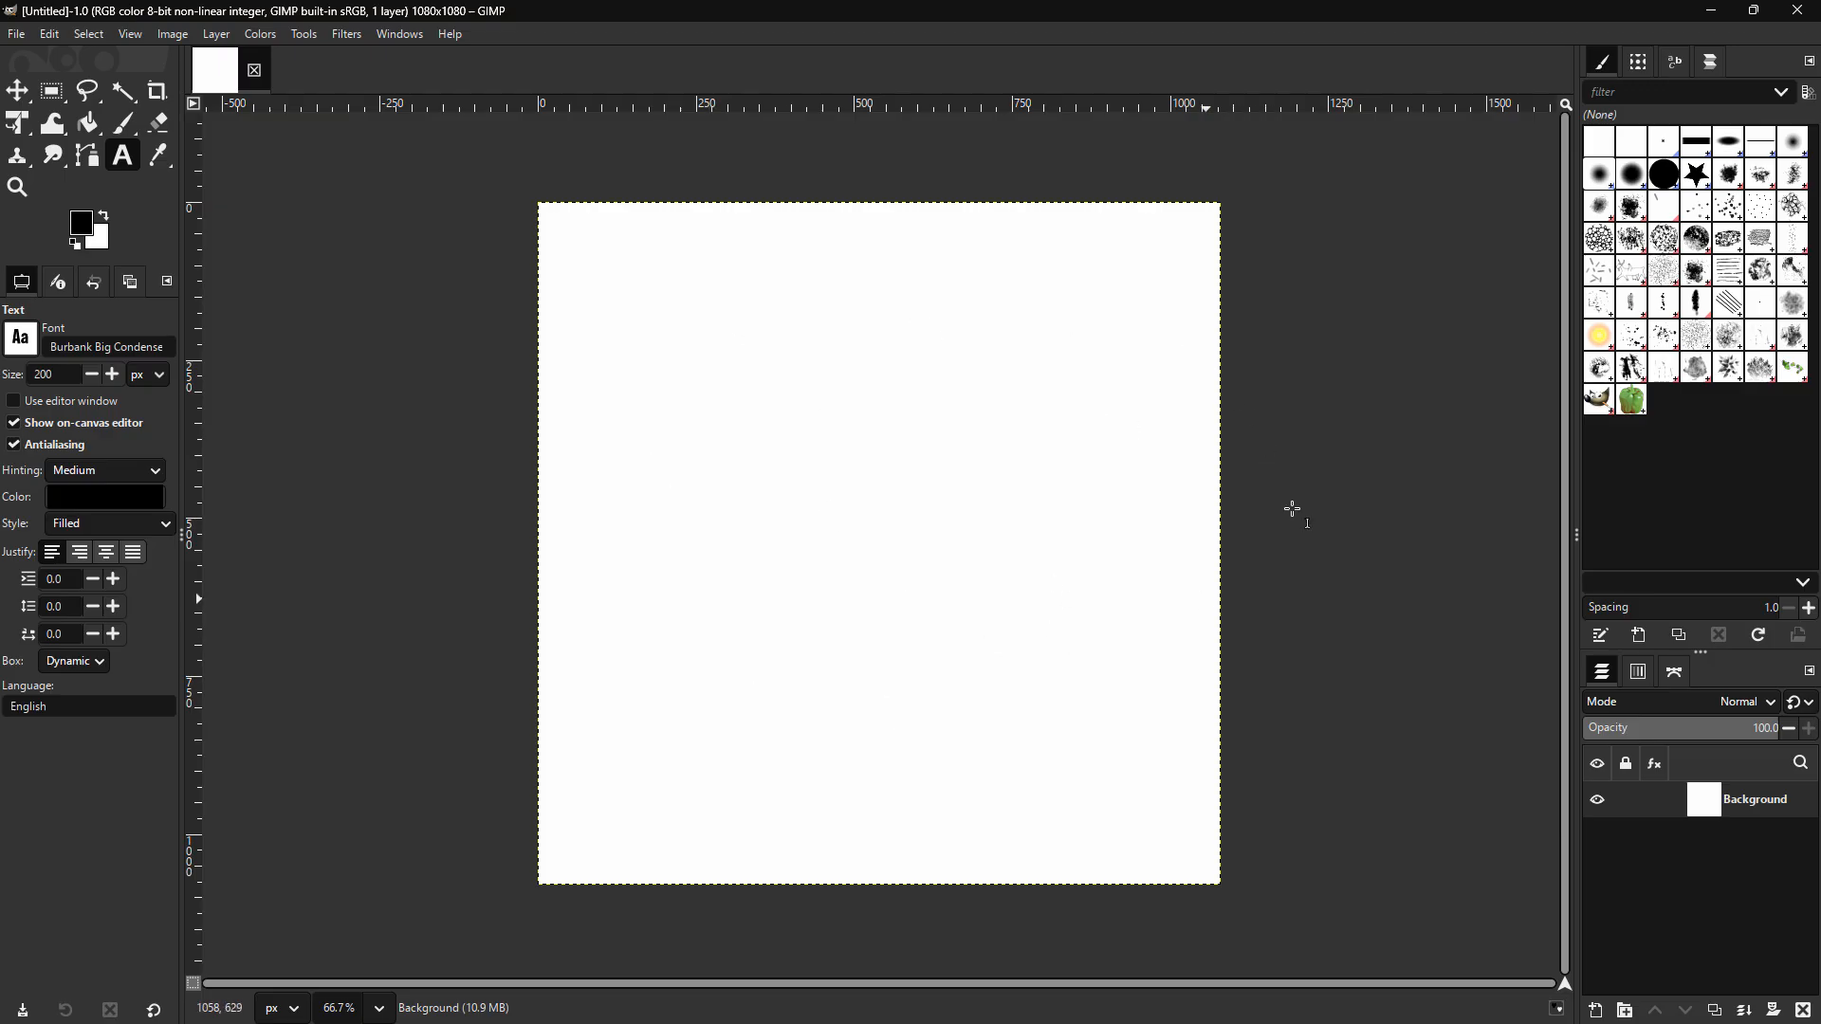
- Hide the Background layer and show it again
left_click(1598, 802)
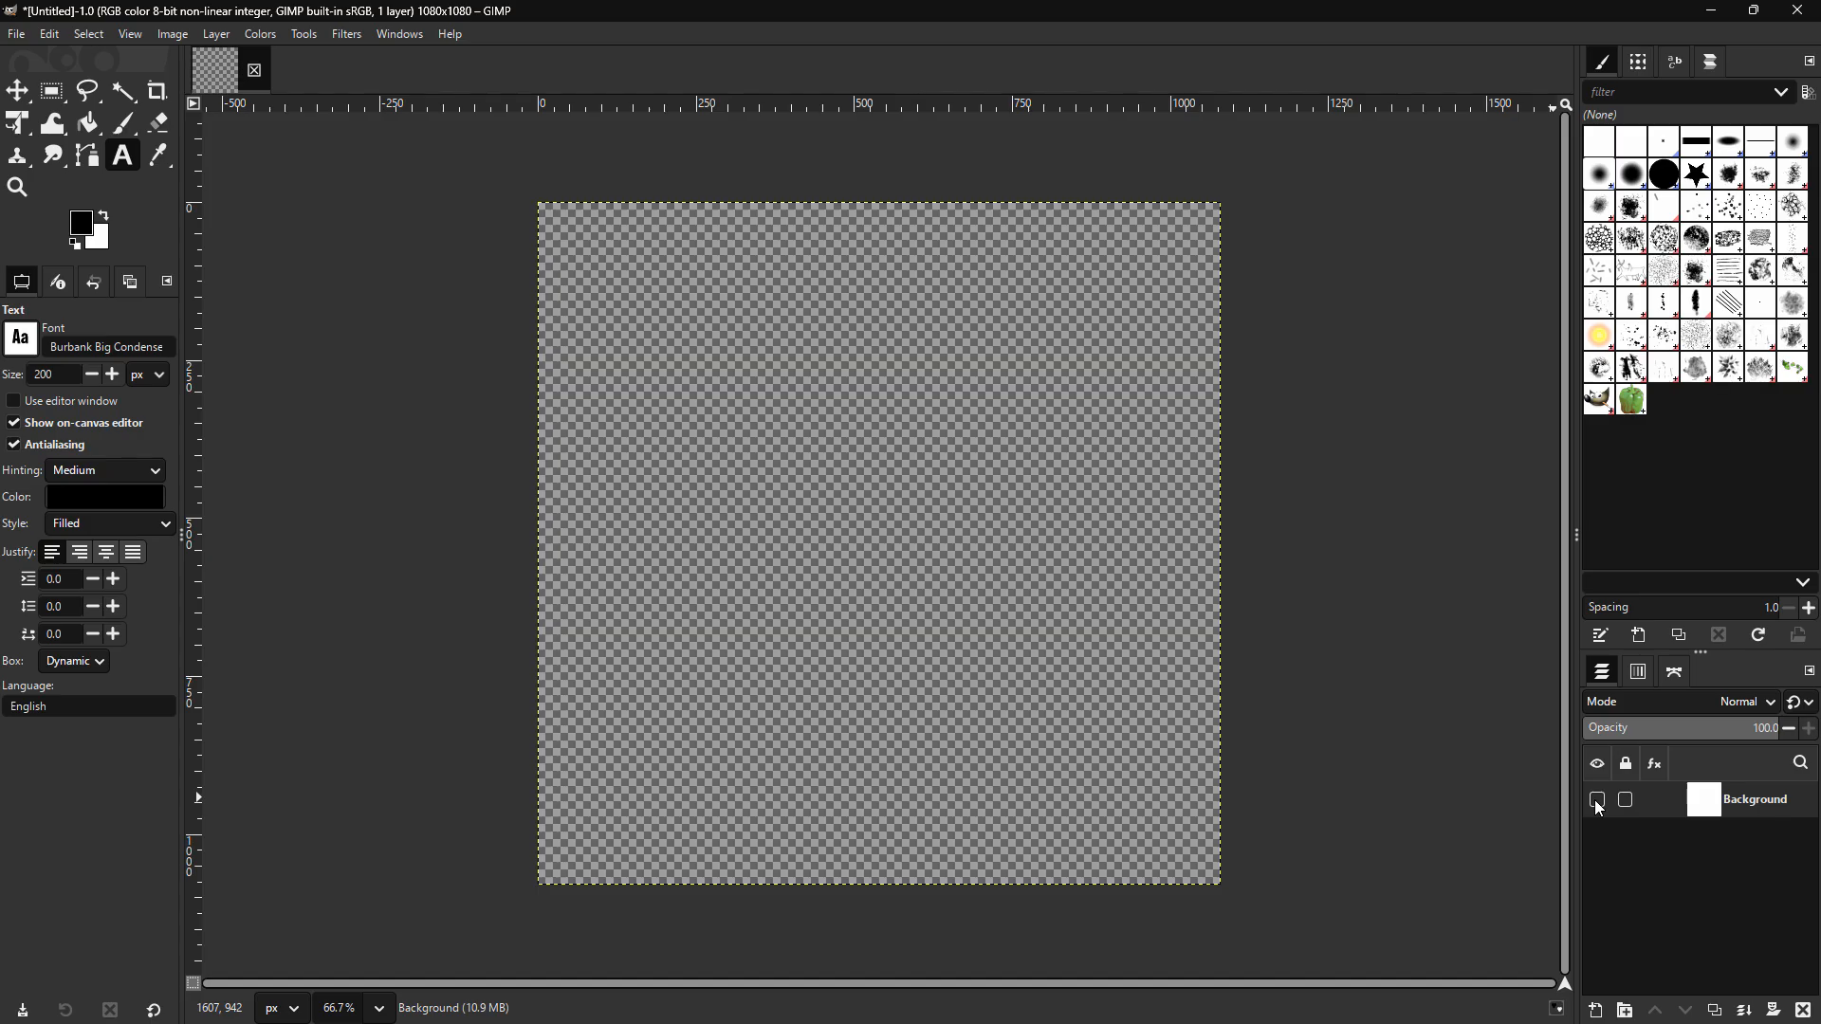
left_click(1598, 802)
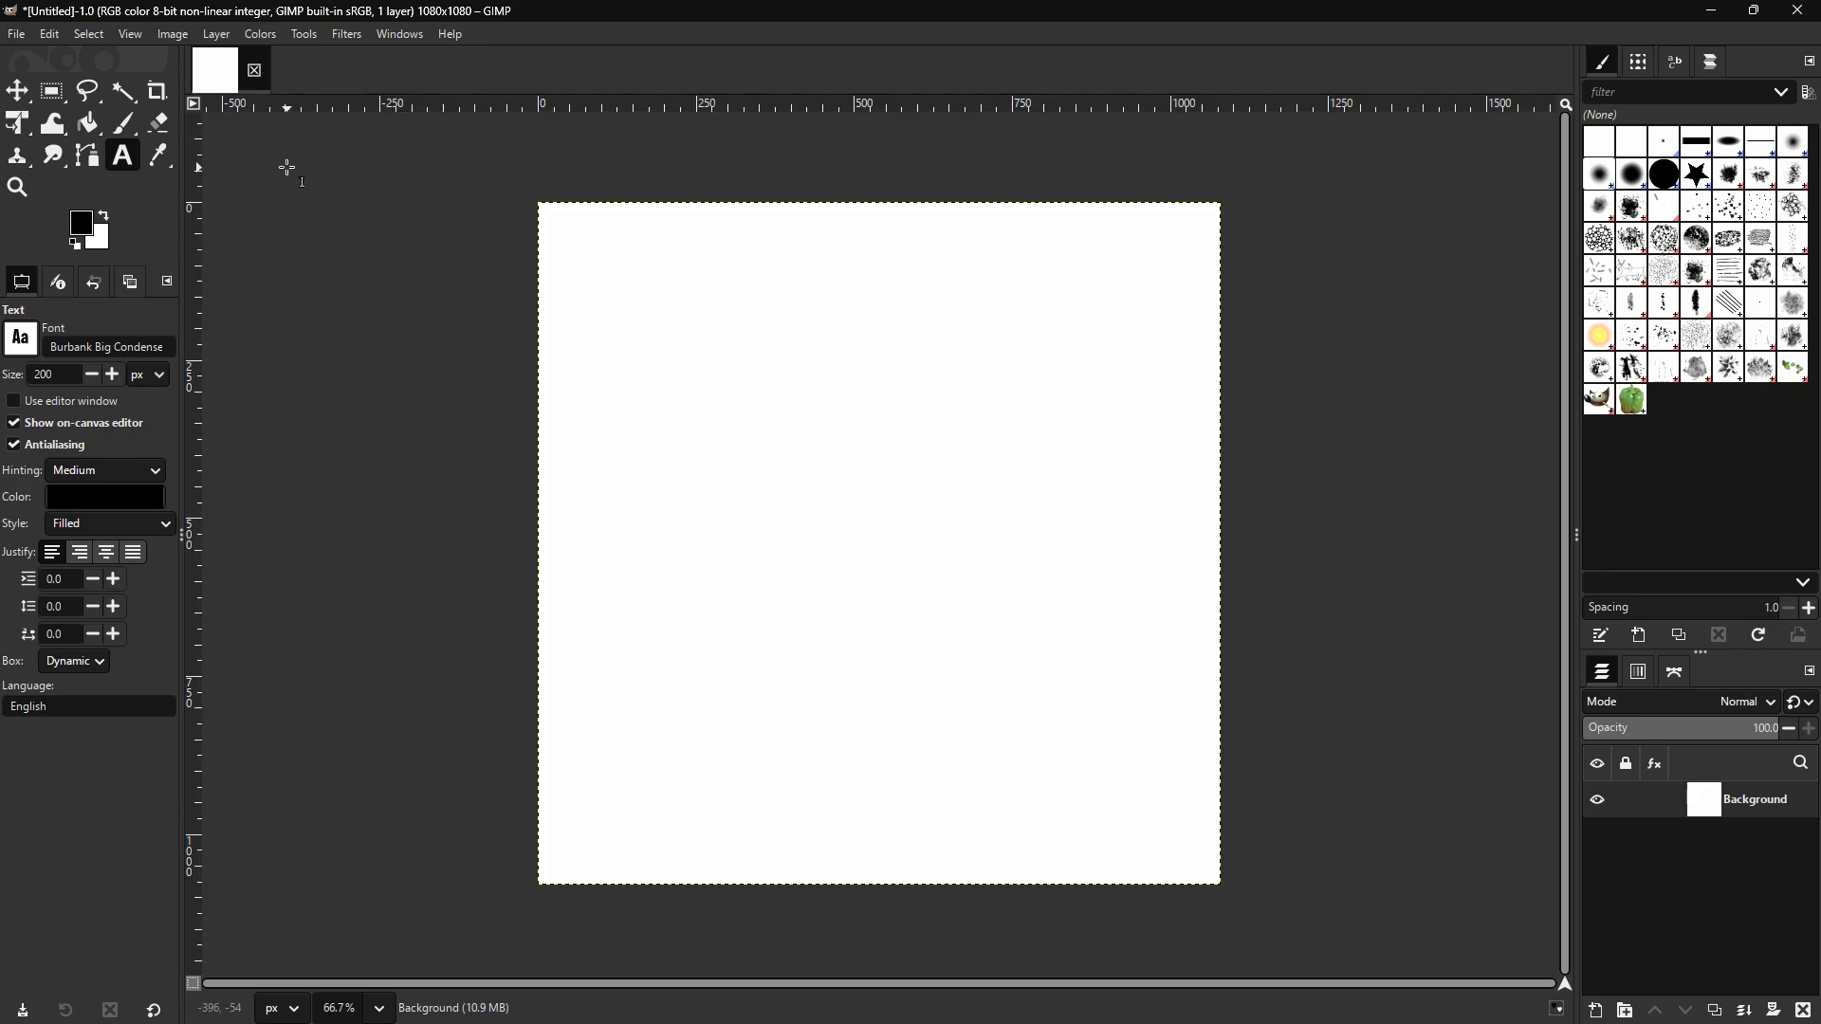
- Add the text "That's my" in the upper part of the canvas in 200 px Burbank Big Condensed
left_click(584, 265)
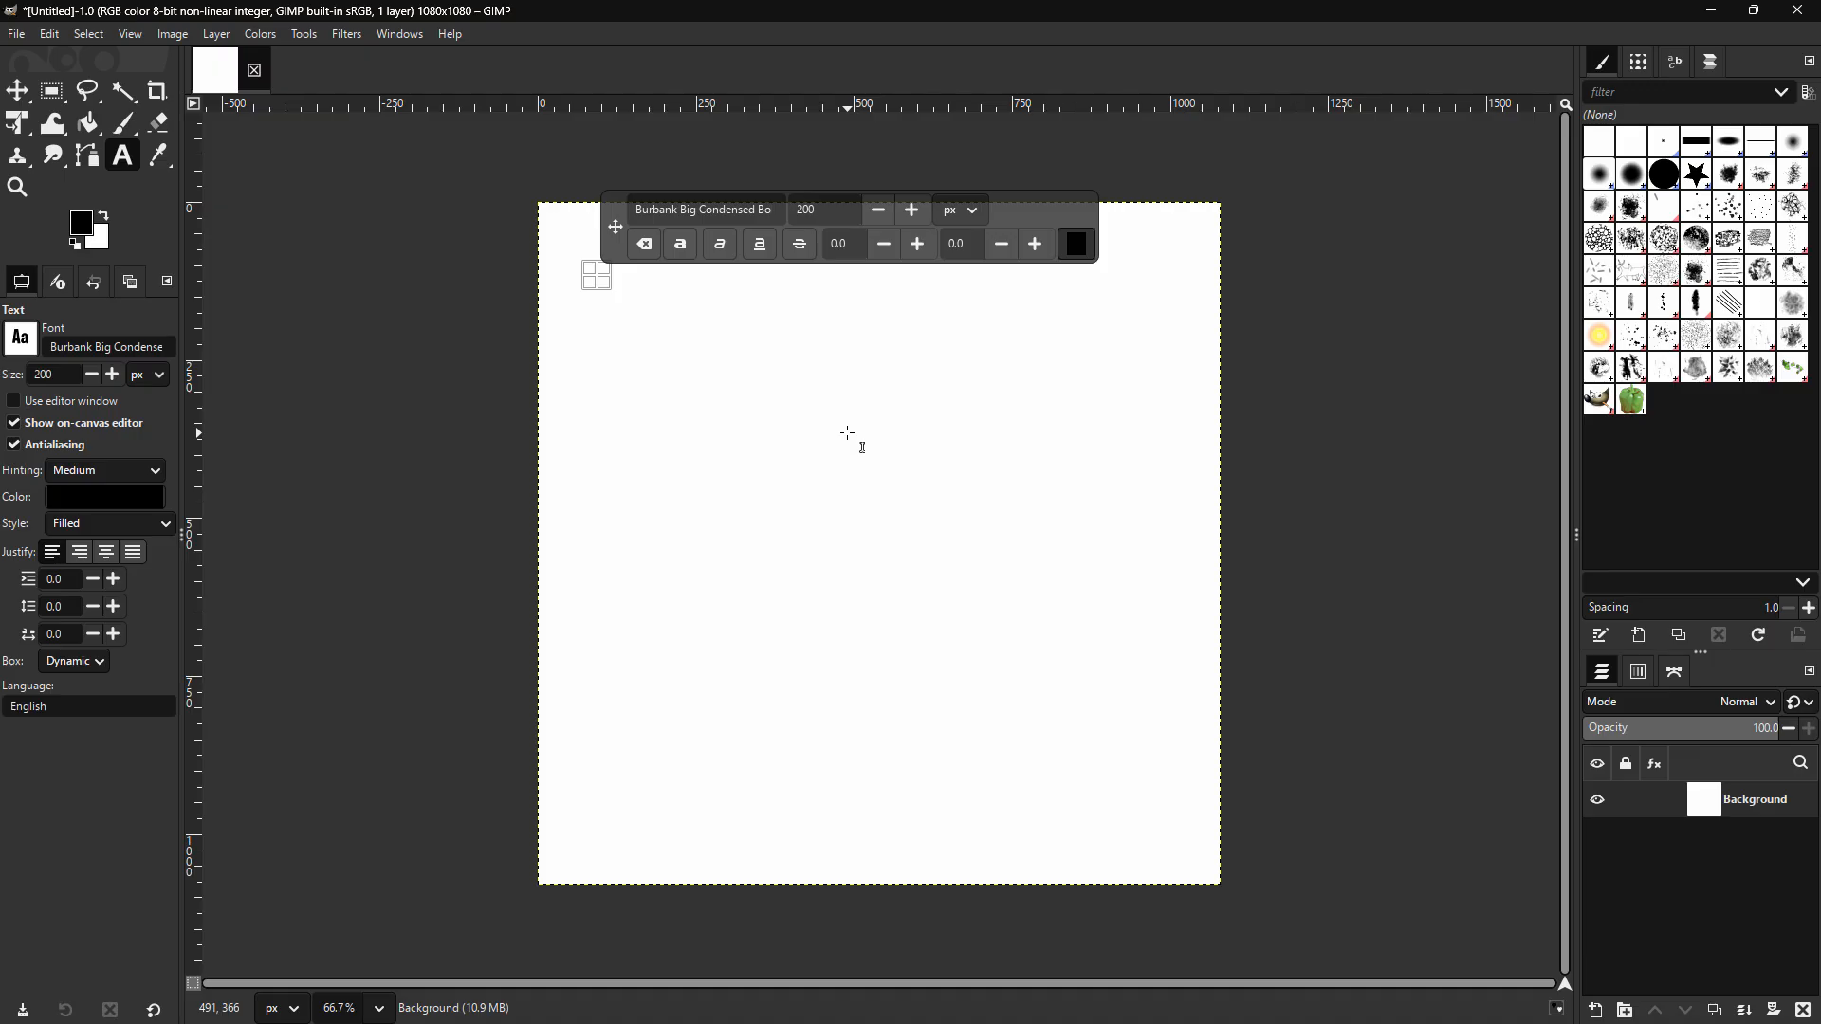
type("That")
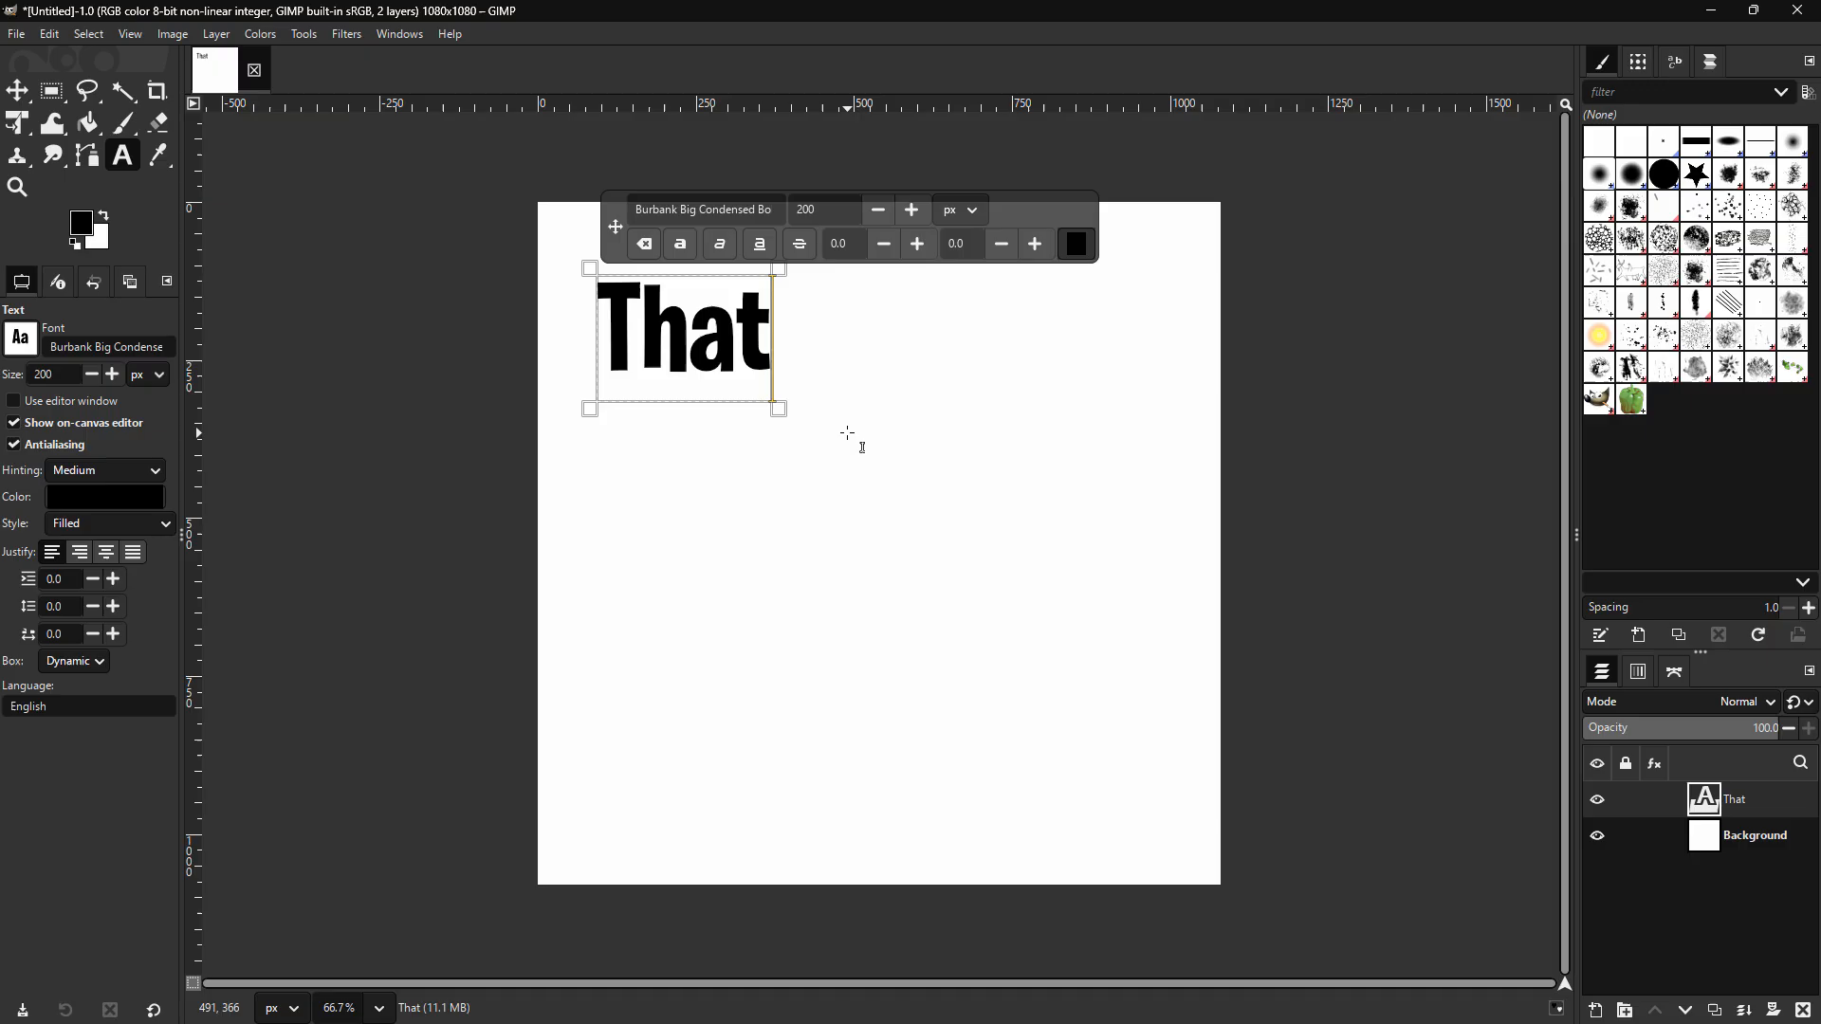
type("'s my")
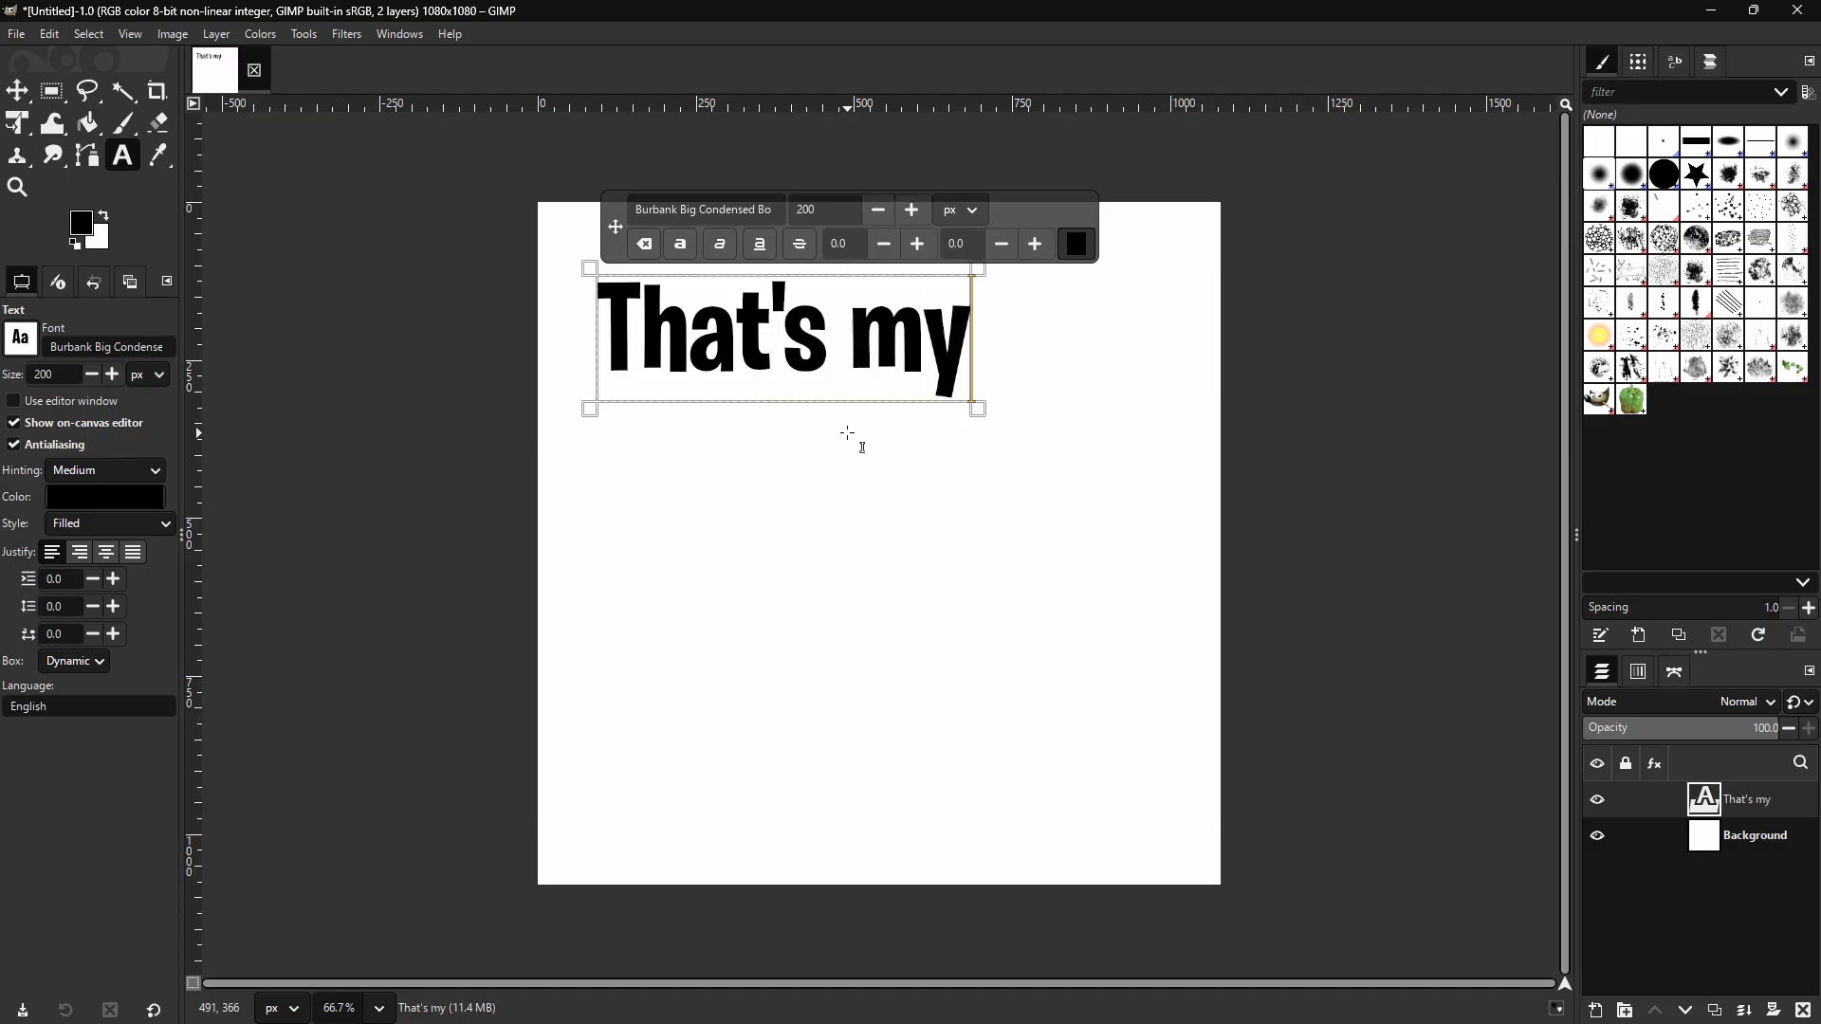
- Add a separate text layer reading "CroWn" in the lower part of the canvas
left_click(712, 627)
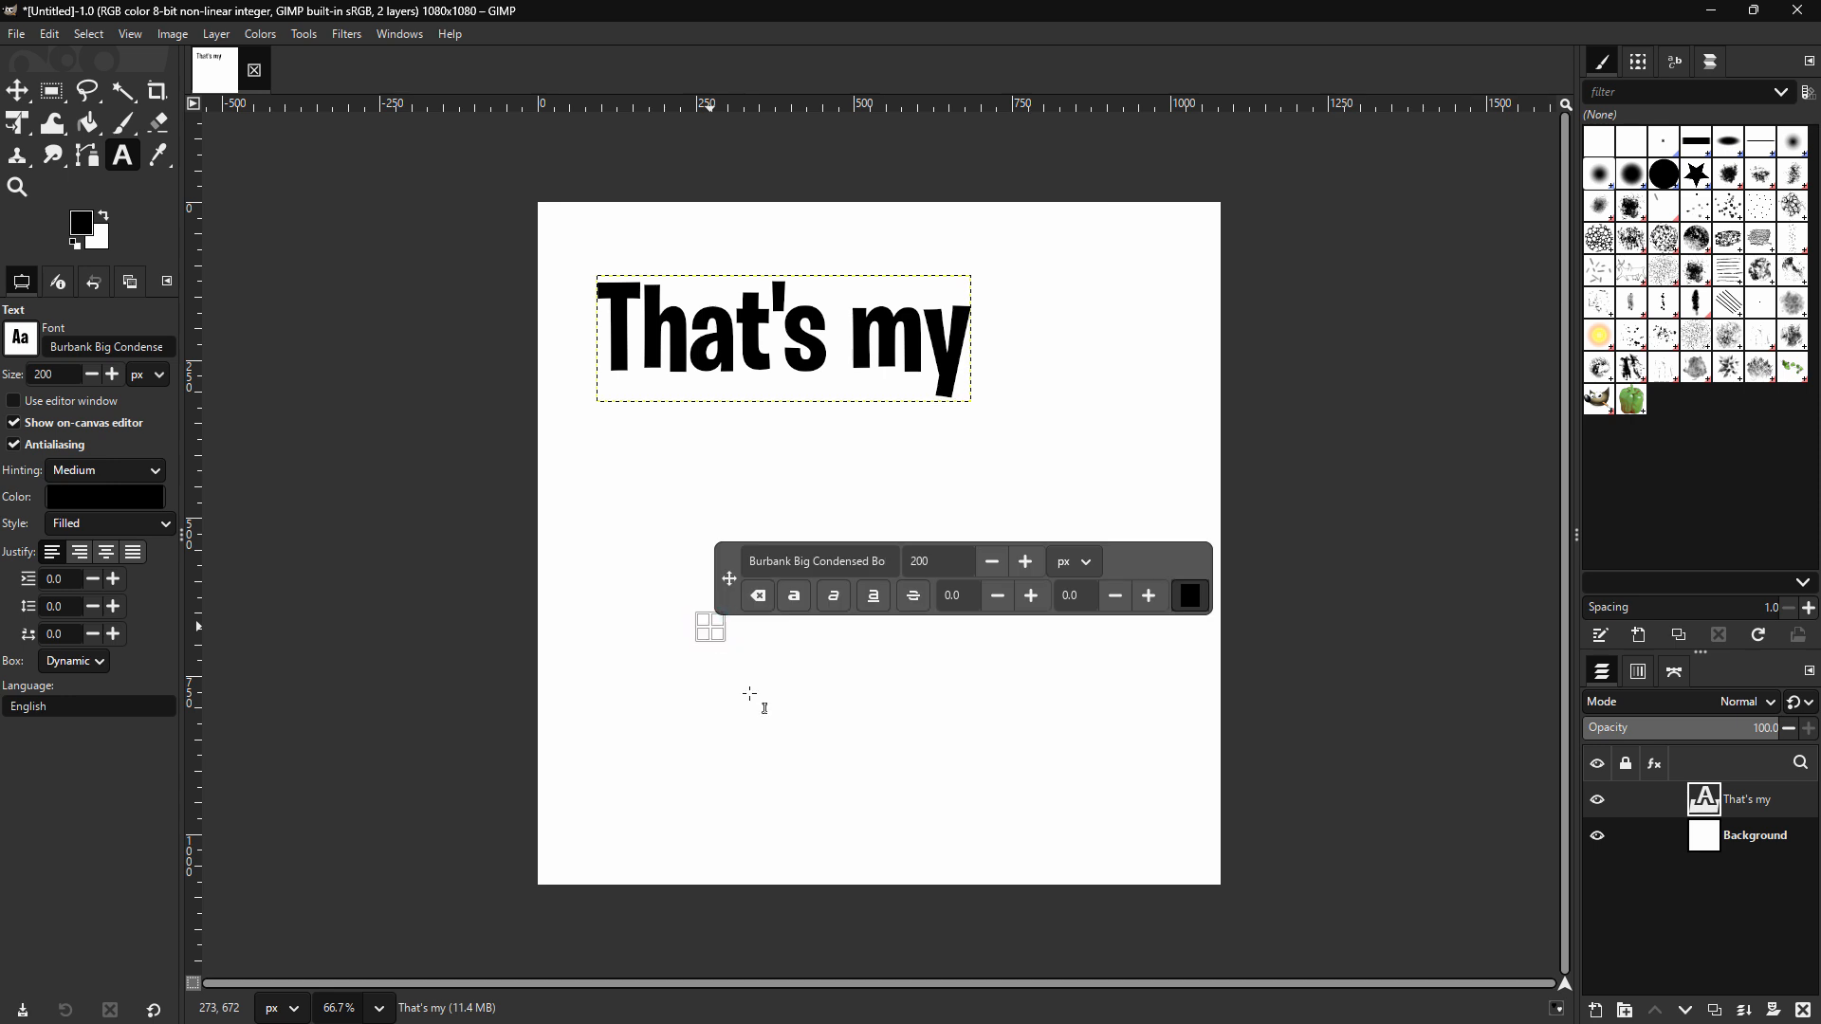
type("C")
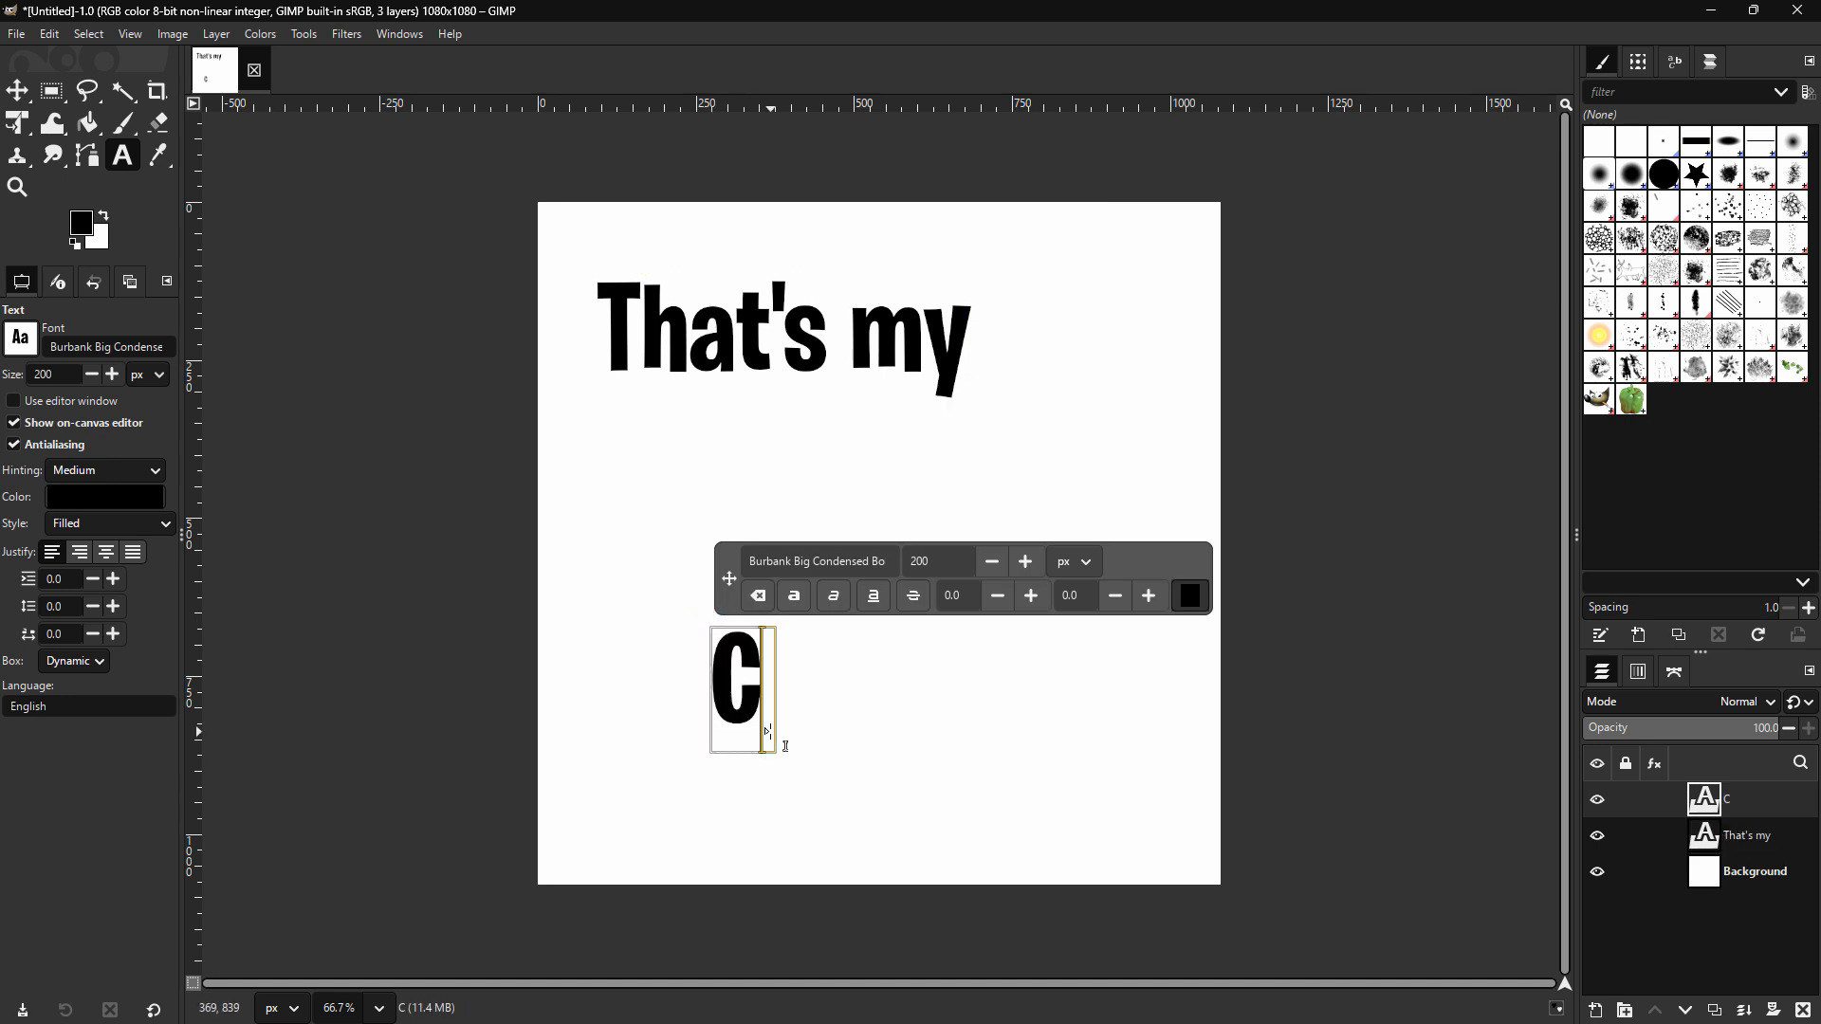
type("ro")
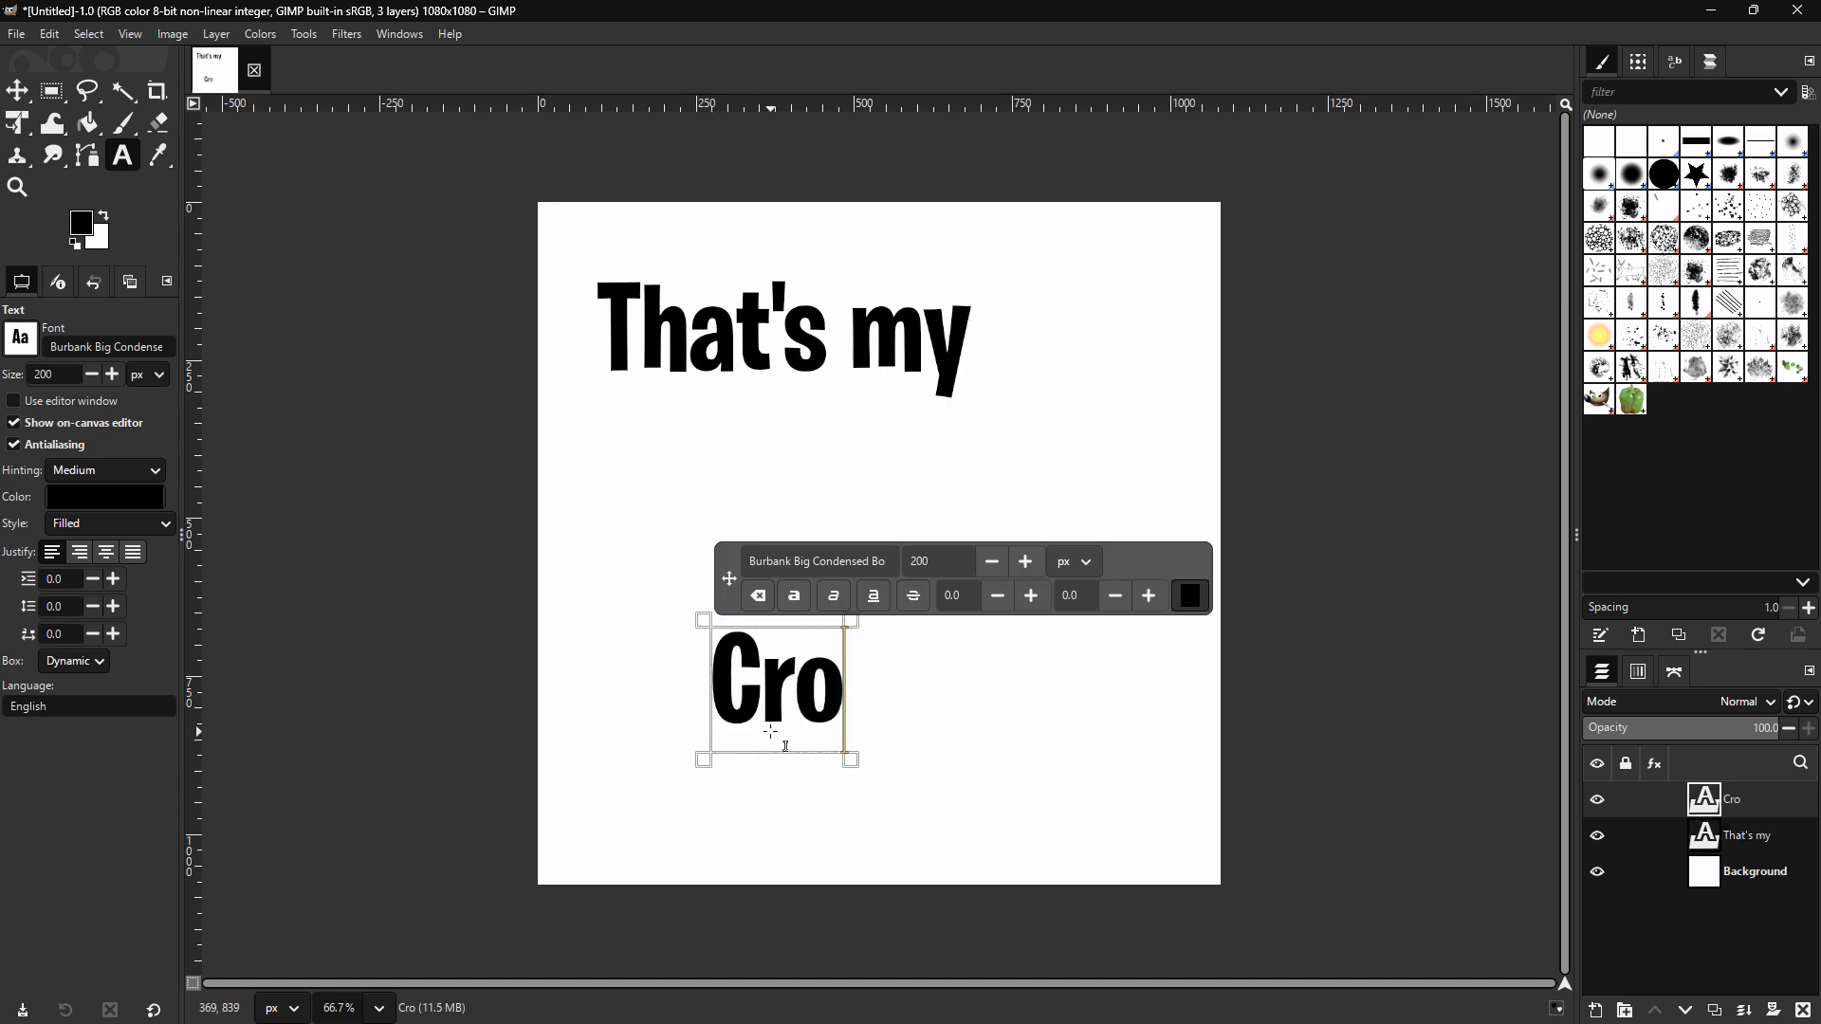
type("W")
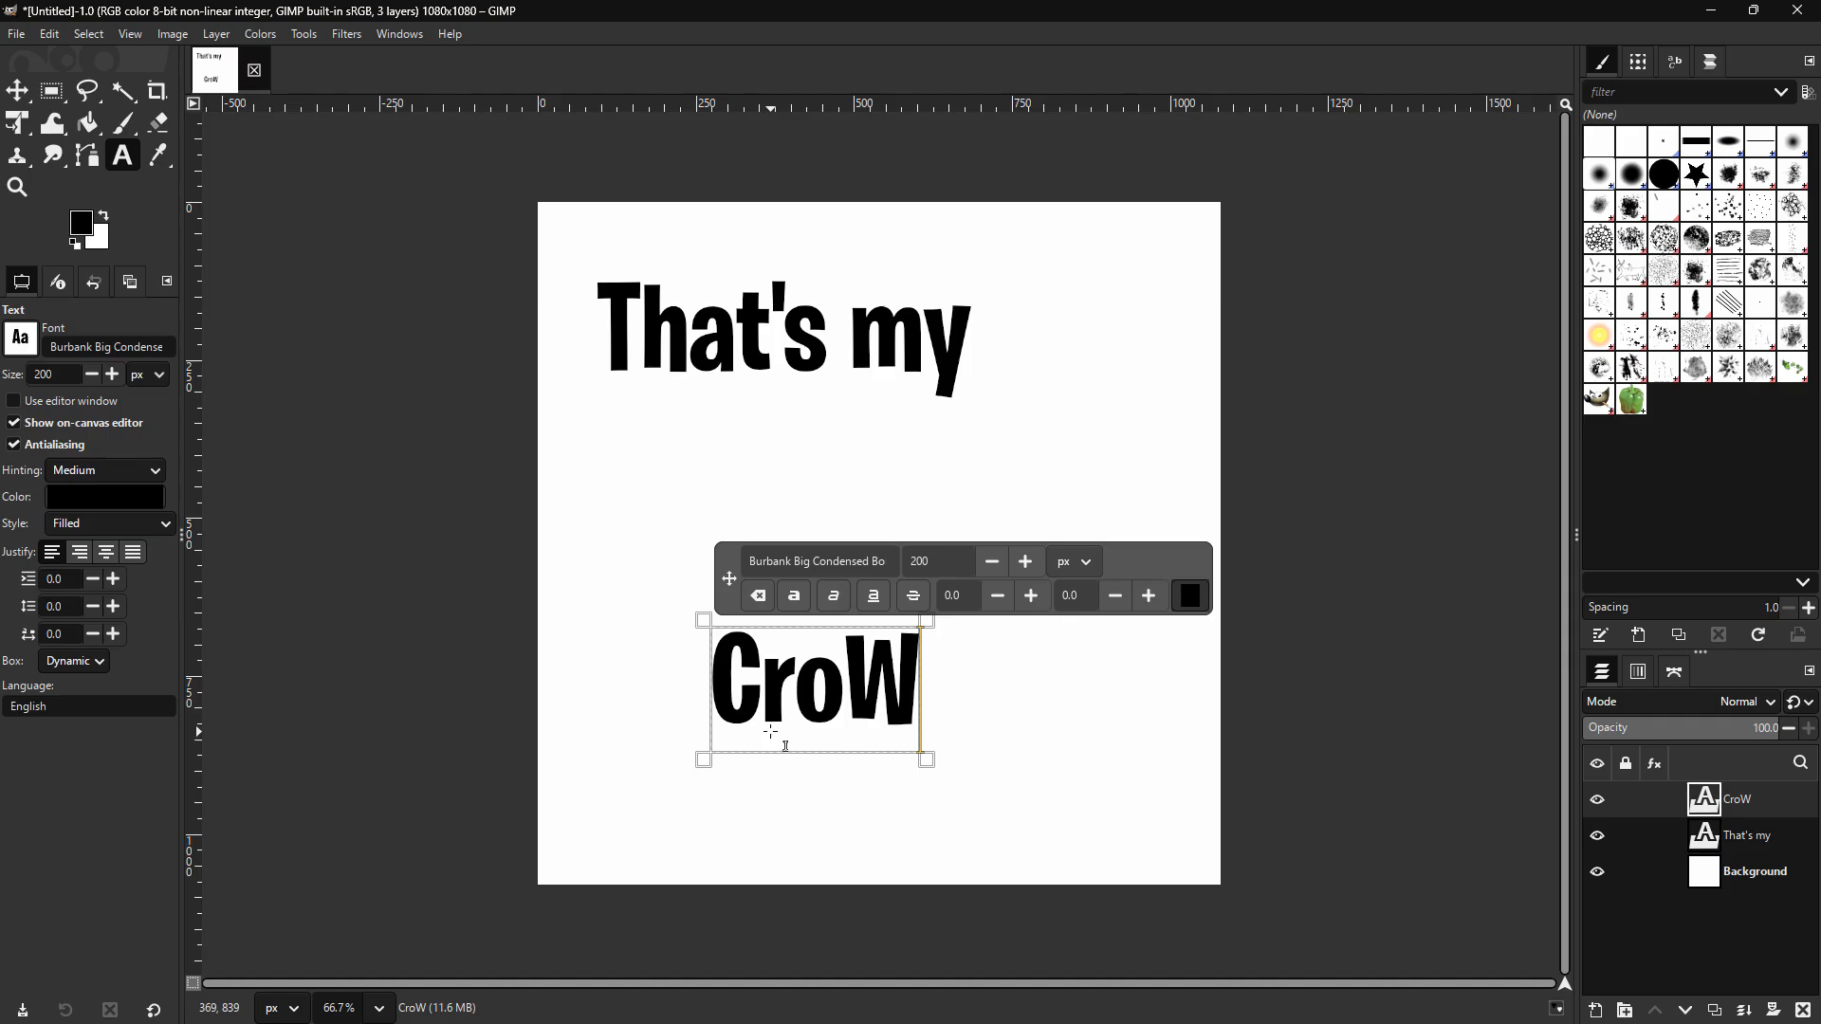
type("n")
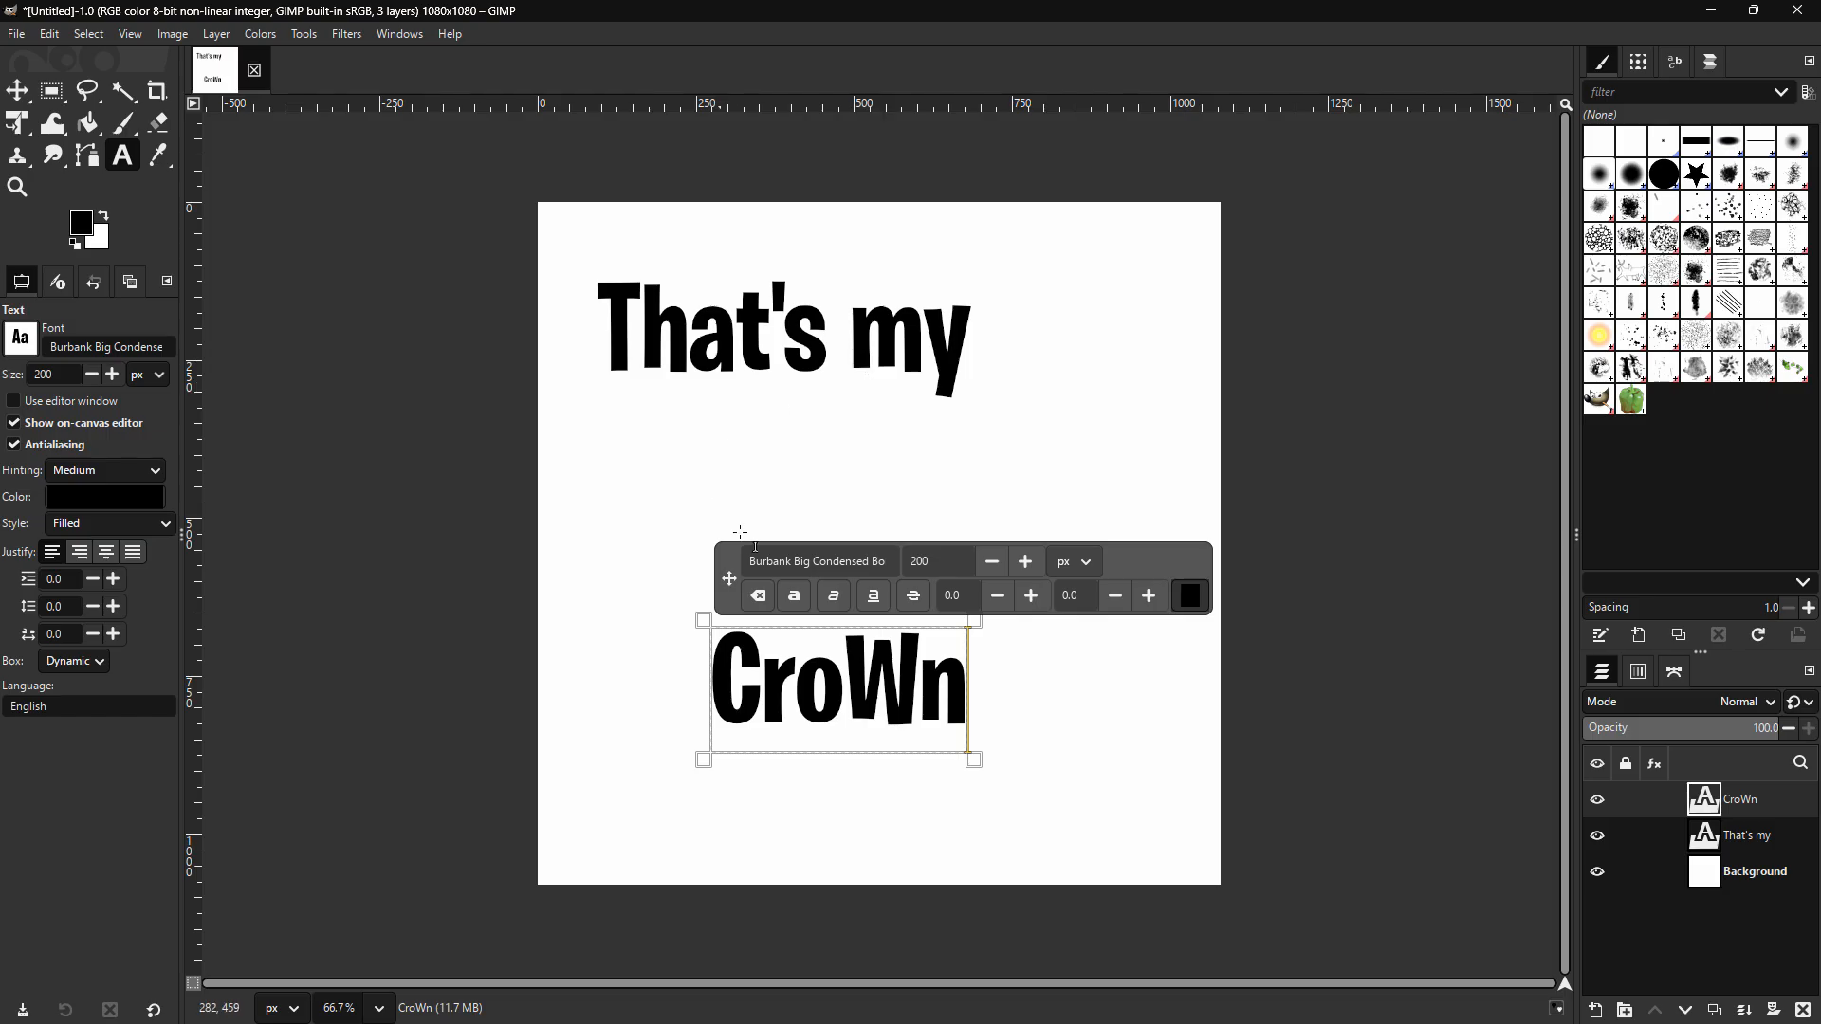
- Set the "That's my" text size to 300 px and move it close to the canvas's upper-left corner
left_click(604, 316)
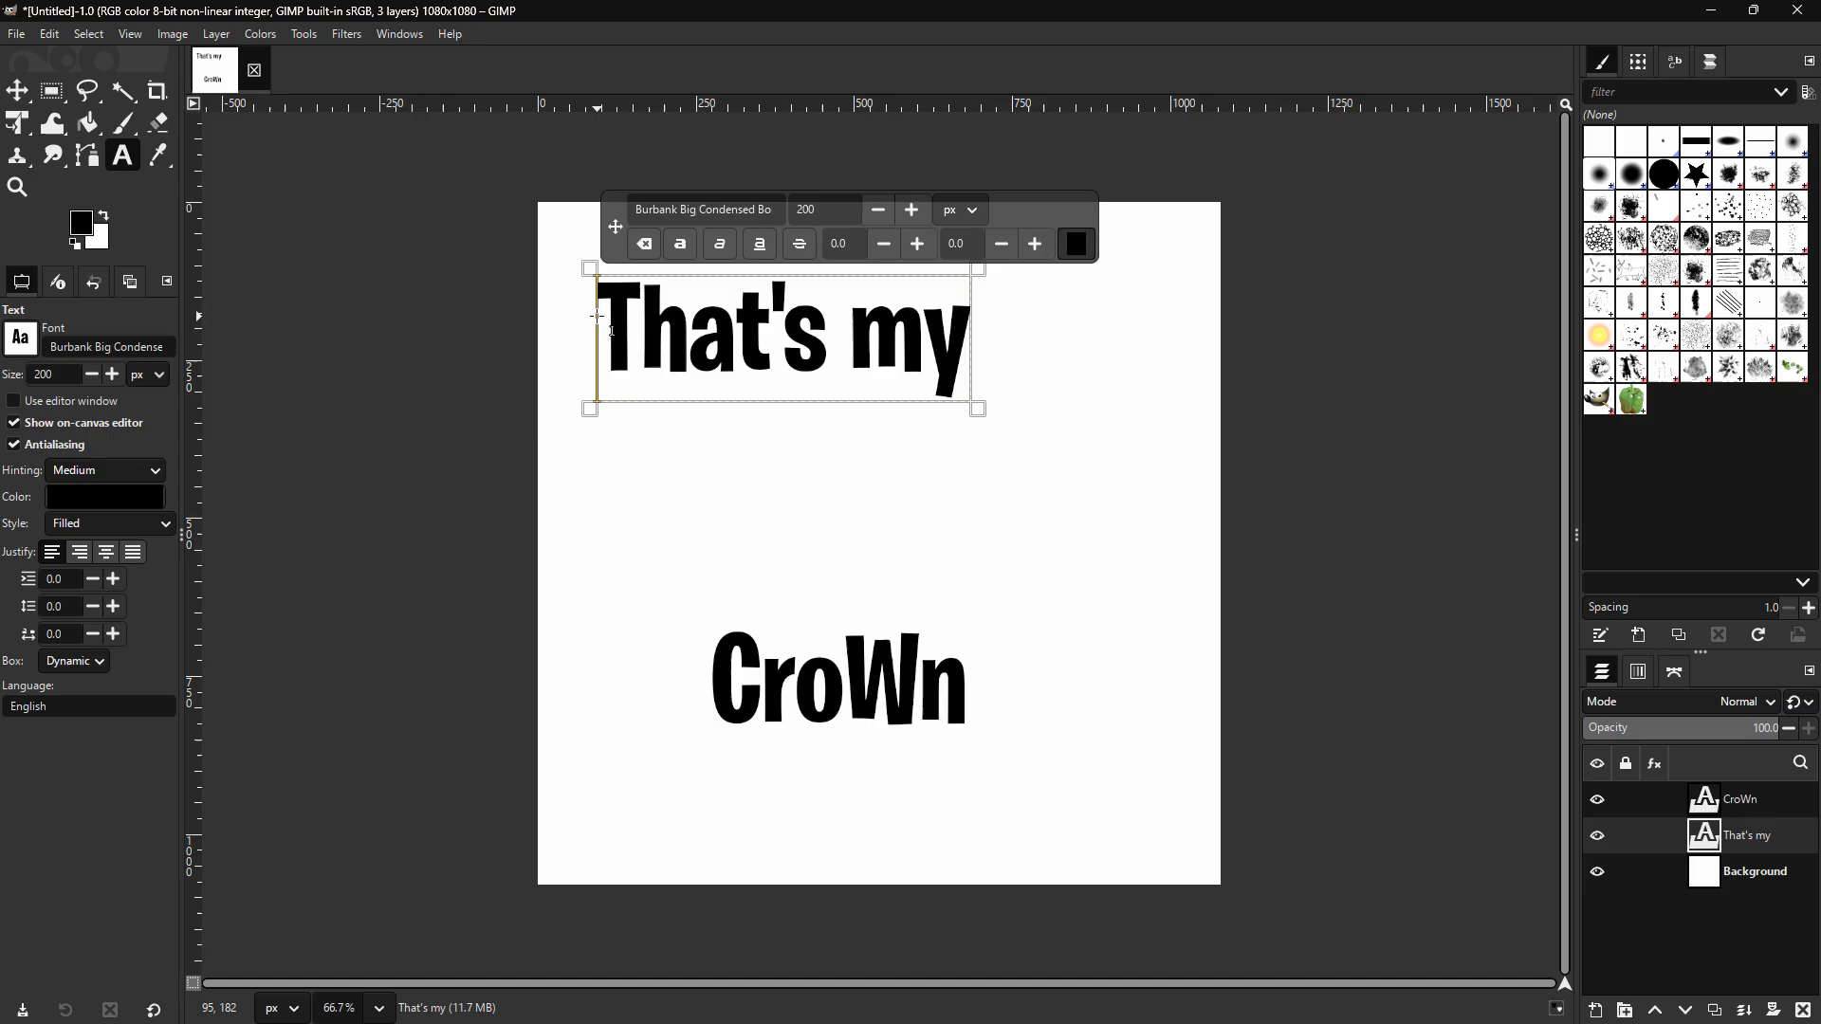
left_click_drag(604, 316, 981, 353)
left_click(827, 207)
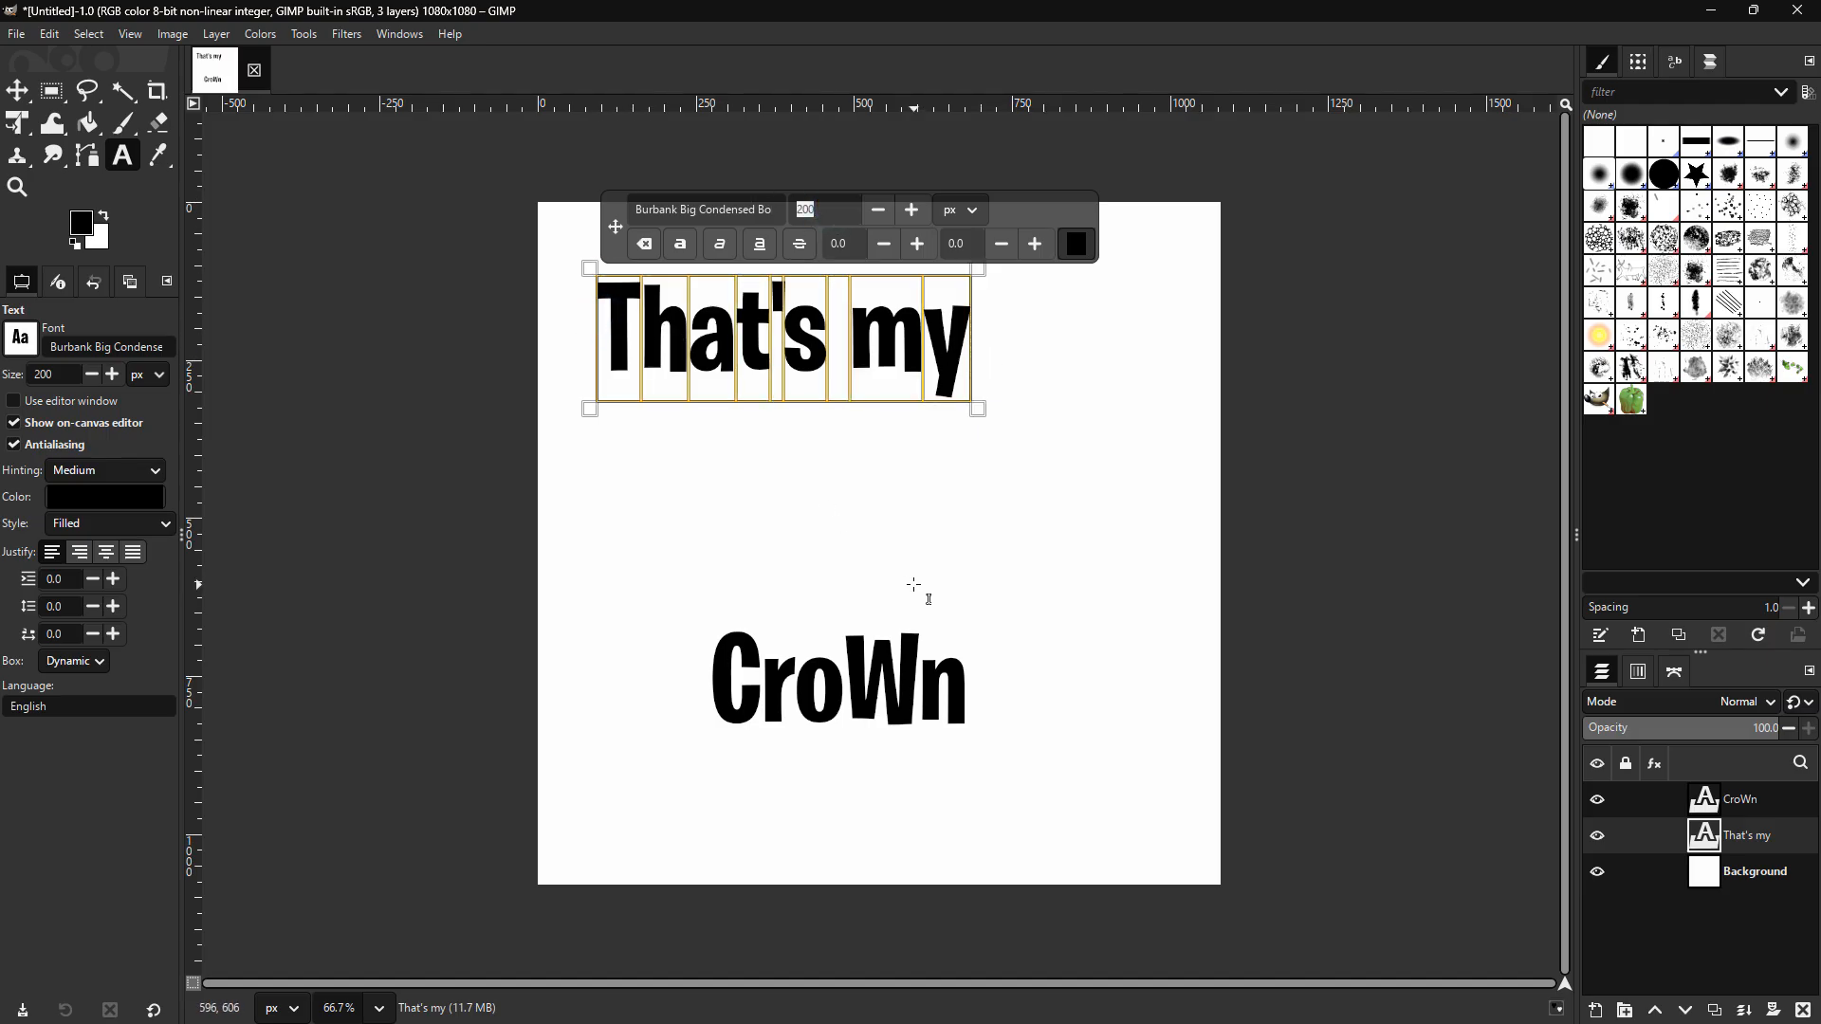
type("300")
key("Return")
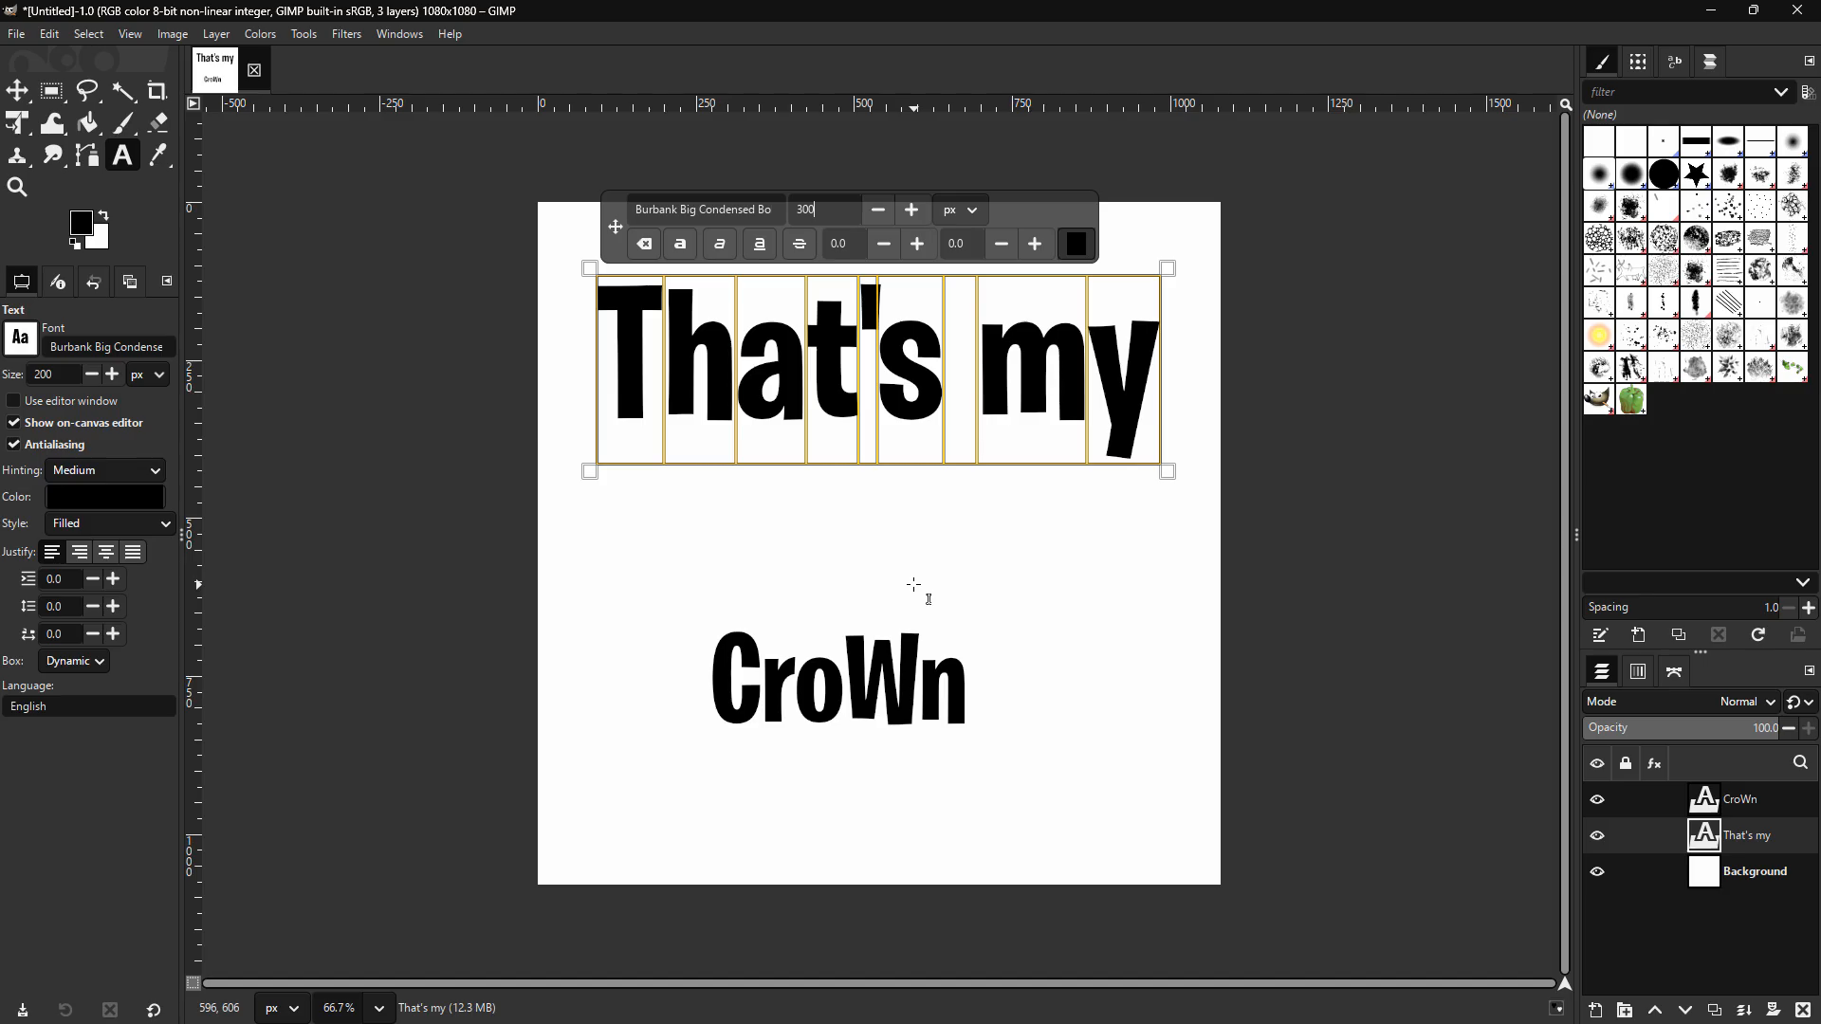
left_click(17, 91)
left_click_drag(895, 372, 850, 314)
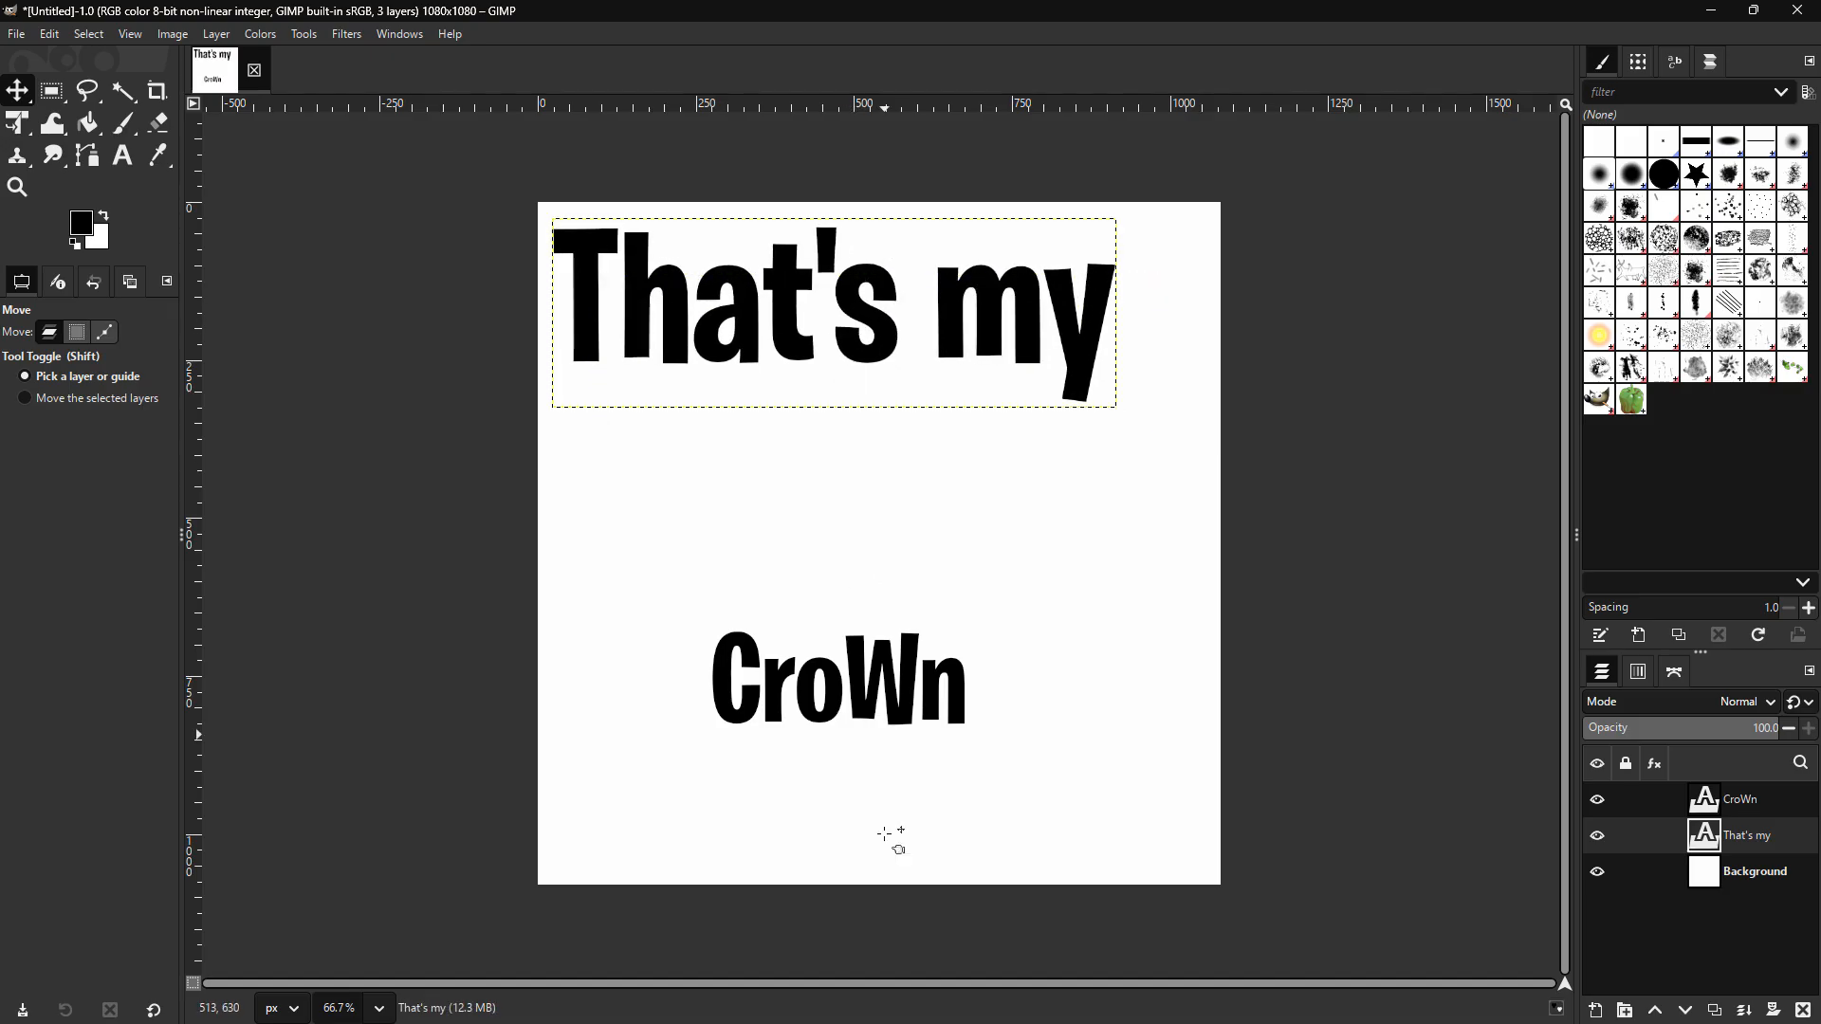
- Set the "CroWn" text size to 400 px
left_click(745, 721)
left_click(123, 157)
left_click(712, 671)
left_click_drag(711, 671, 959, 694)
double_click(925, 561)
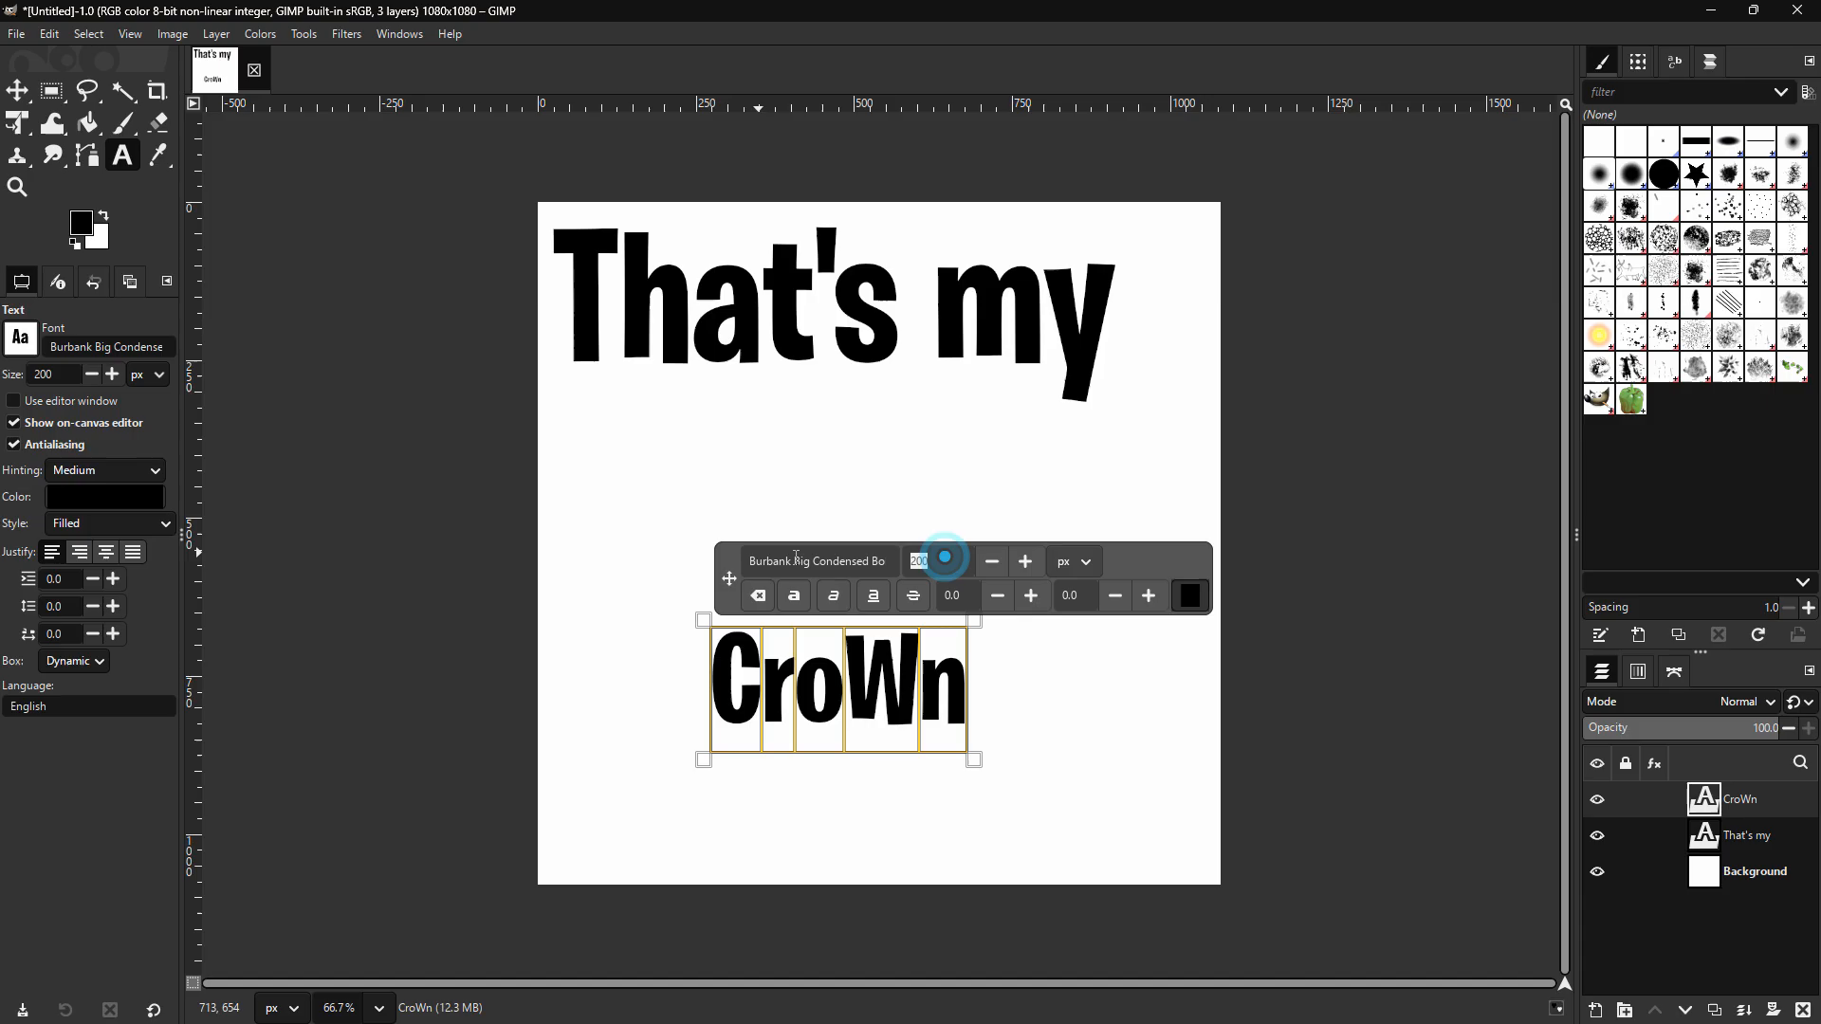
type("4")
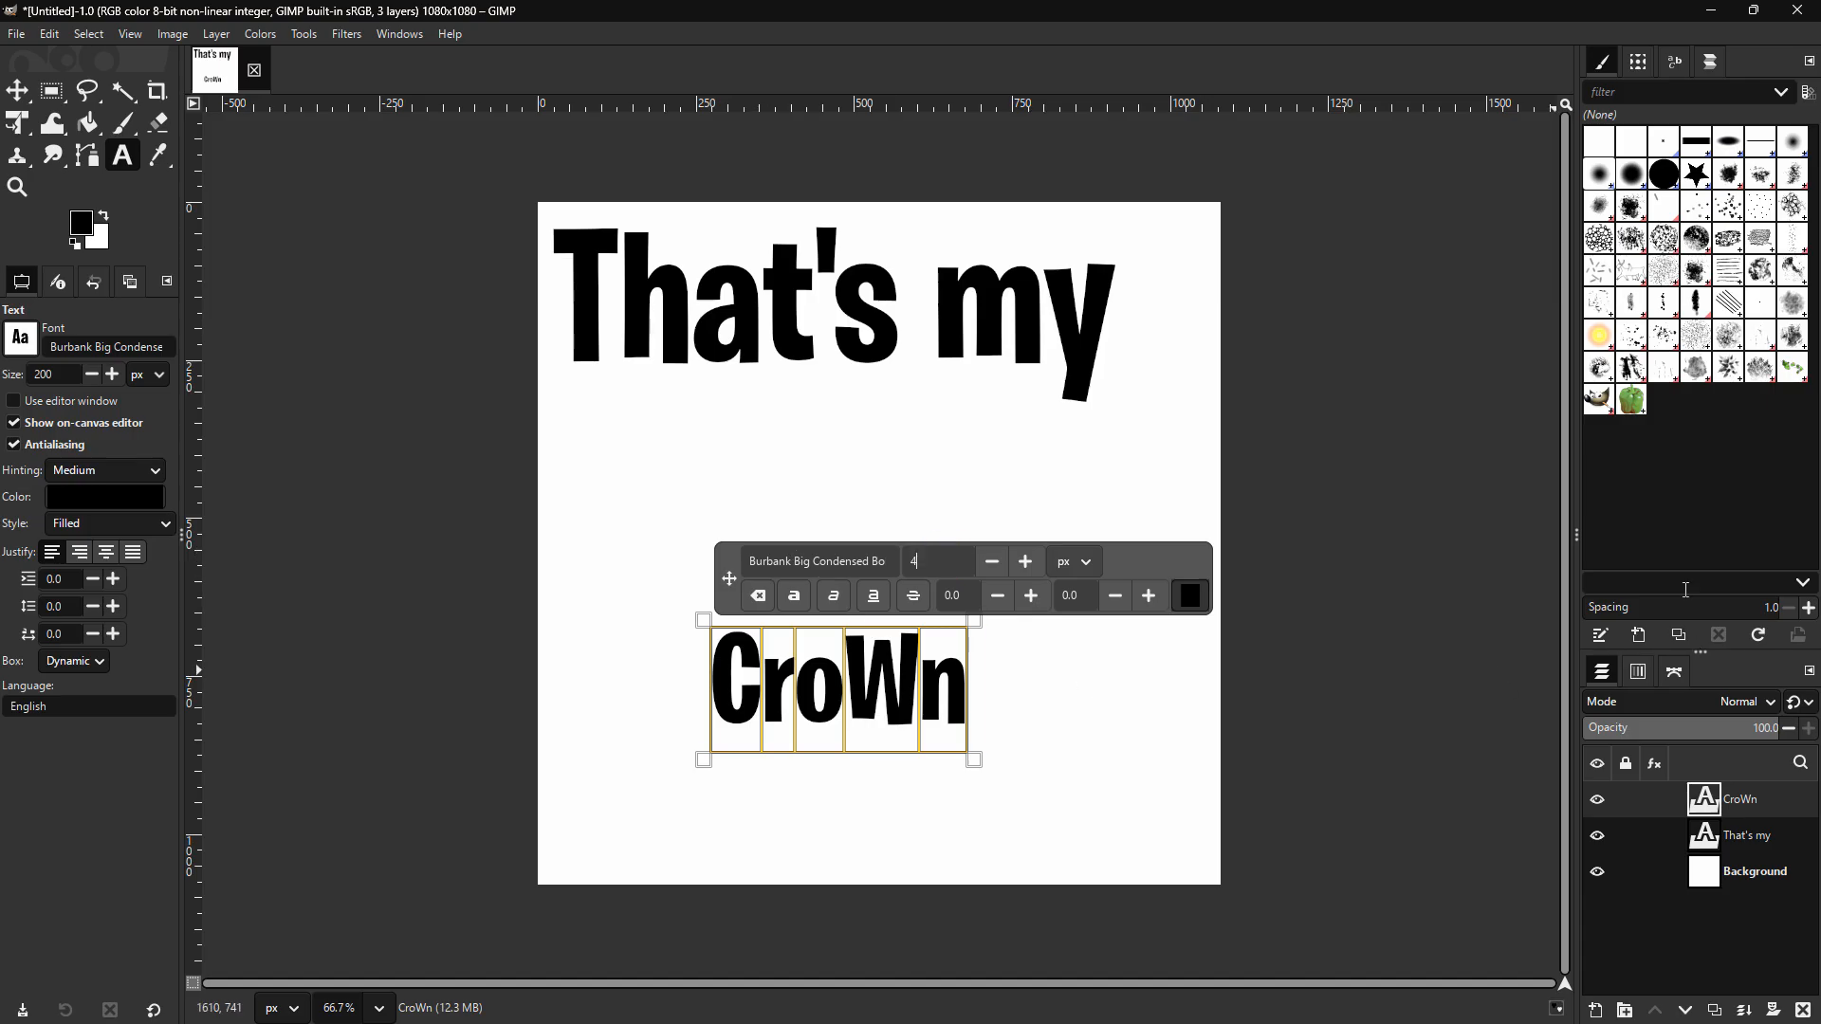
key("Return")
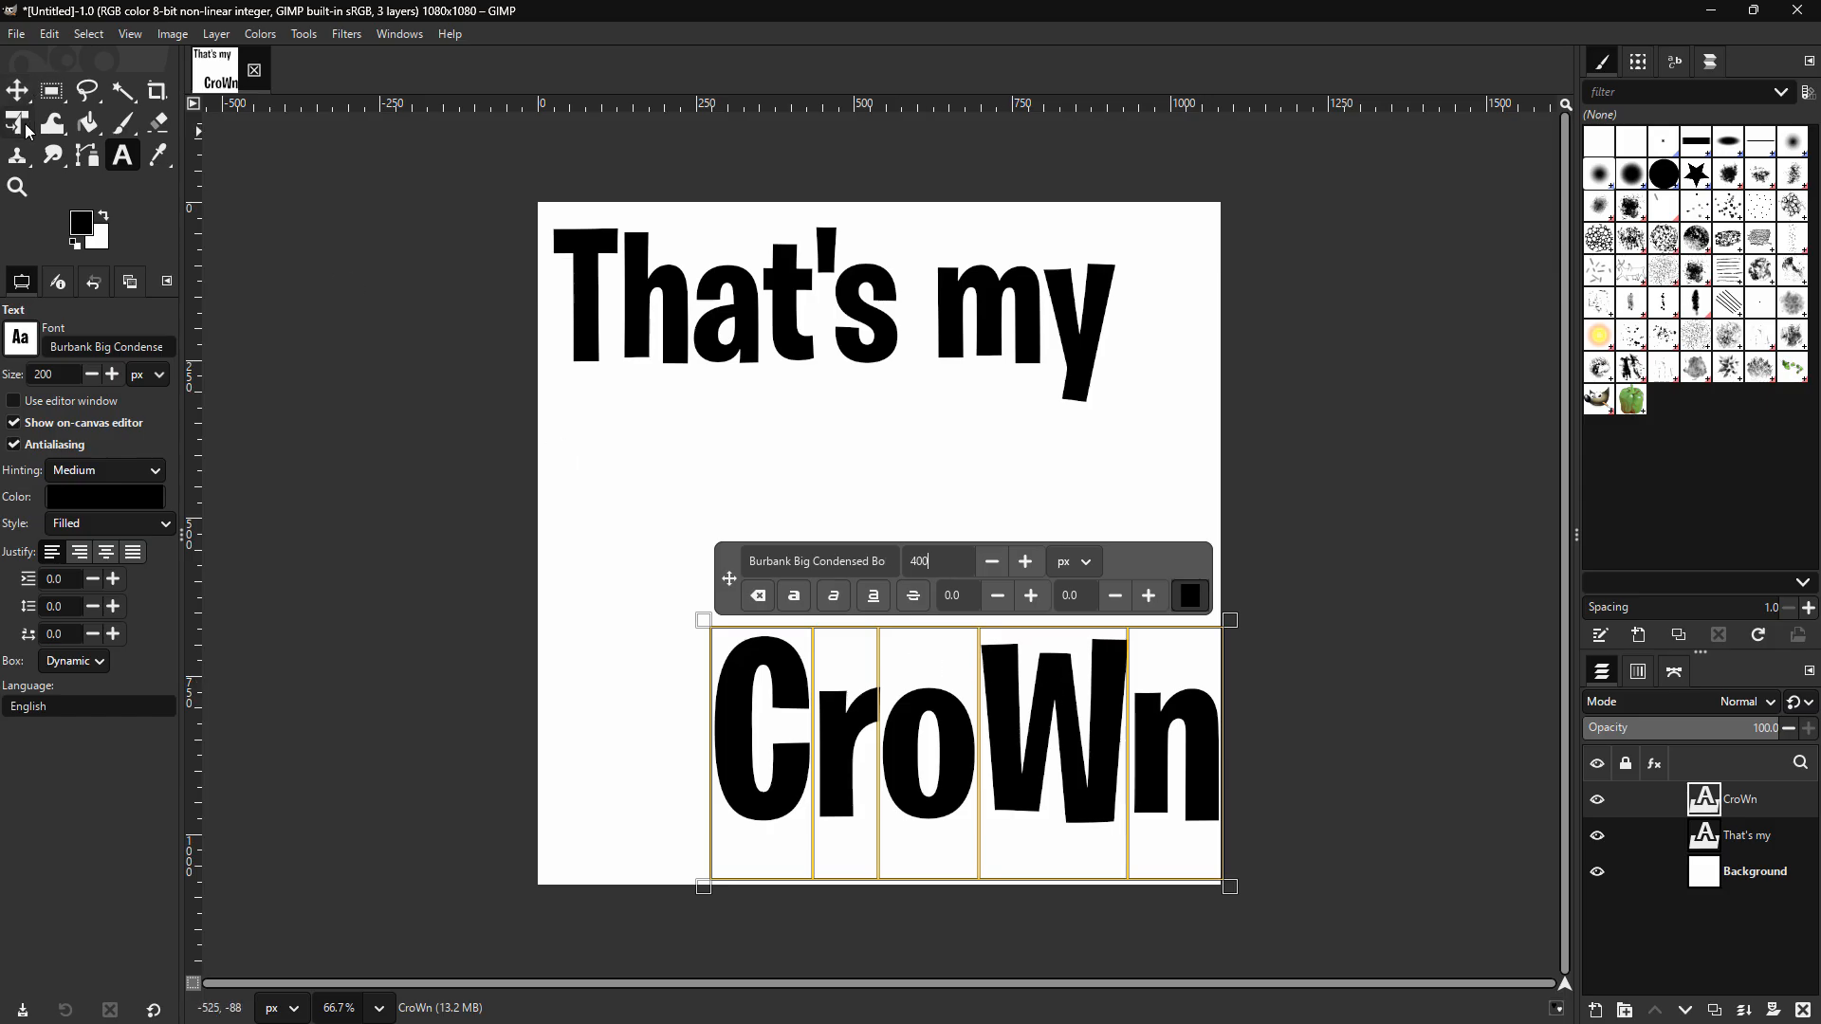
- Move the "CroWn" text up and to the left so it sits fully inside the canvas
left_click(15, 92)
mouse_move(988, 724)
left_mouse_down()
mouse_move(945, 704)
mouse_move(986, 724)
left_mouse_up()
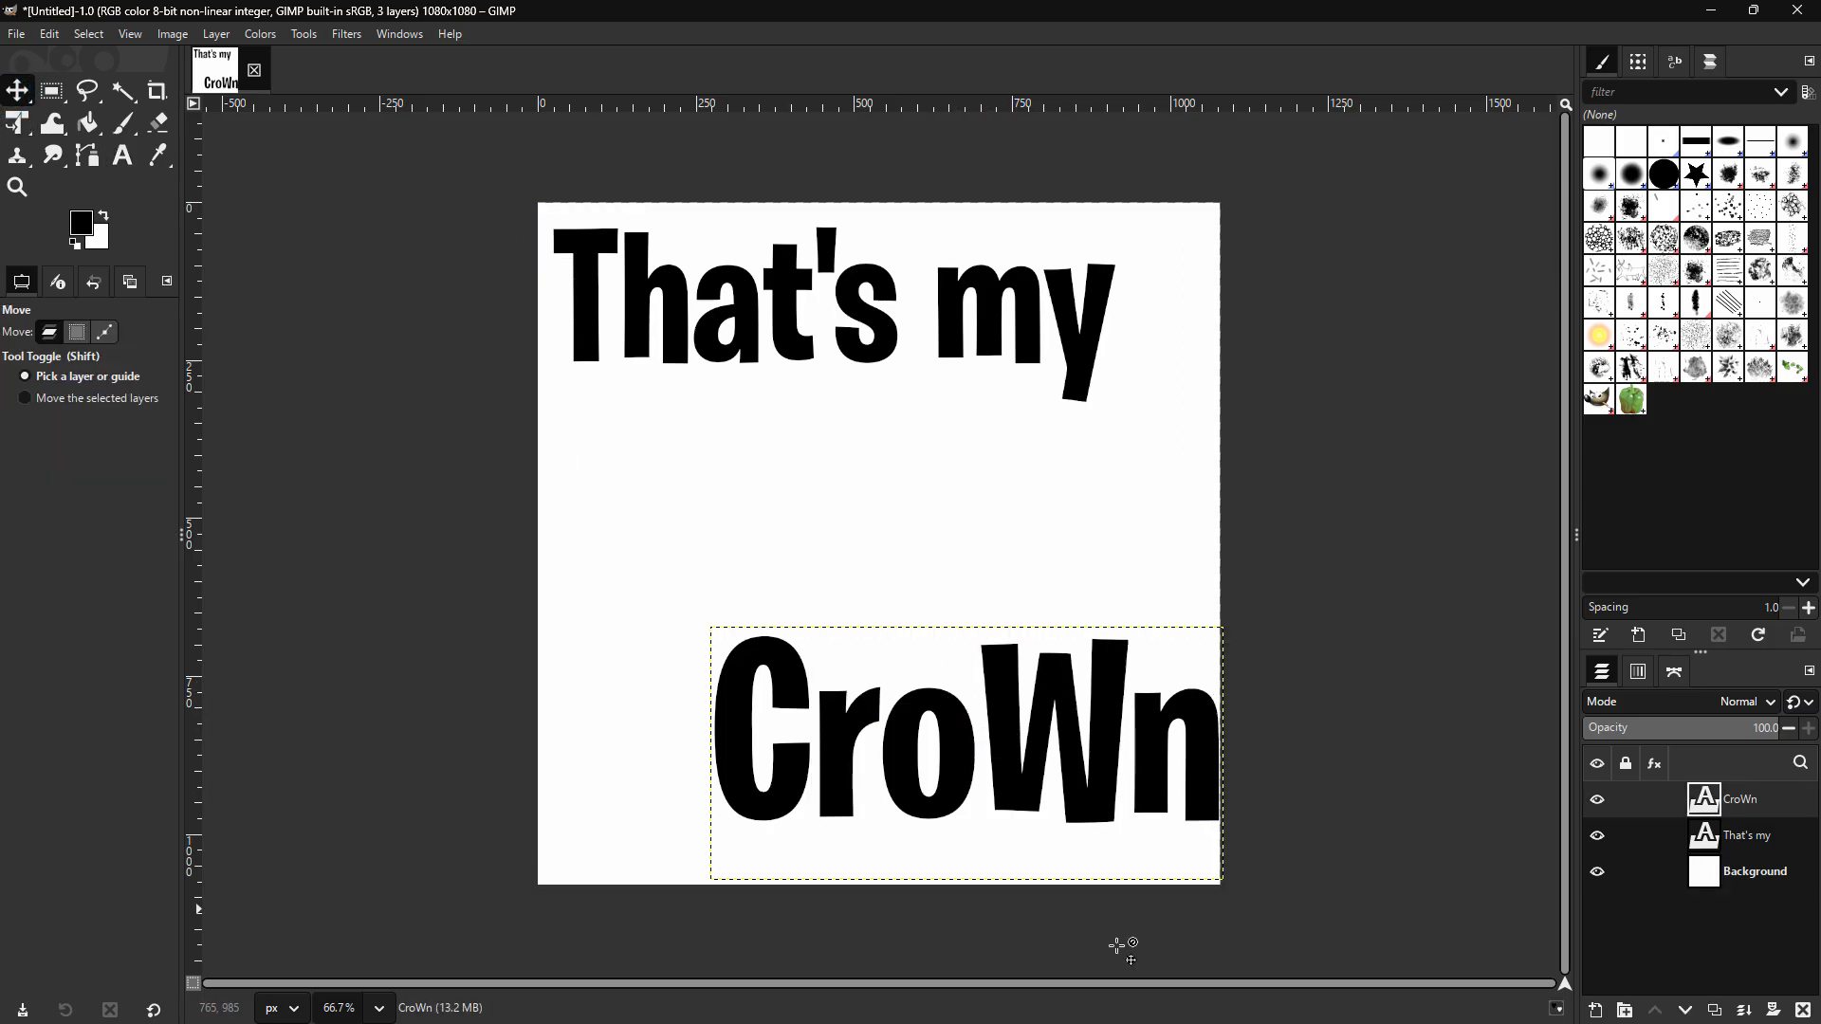
left_click_drag(1021, 788, 942, 725)
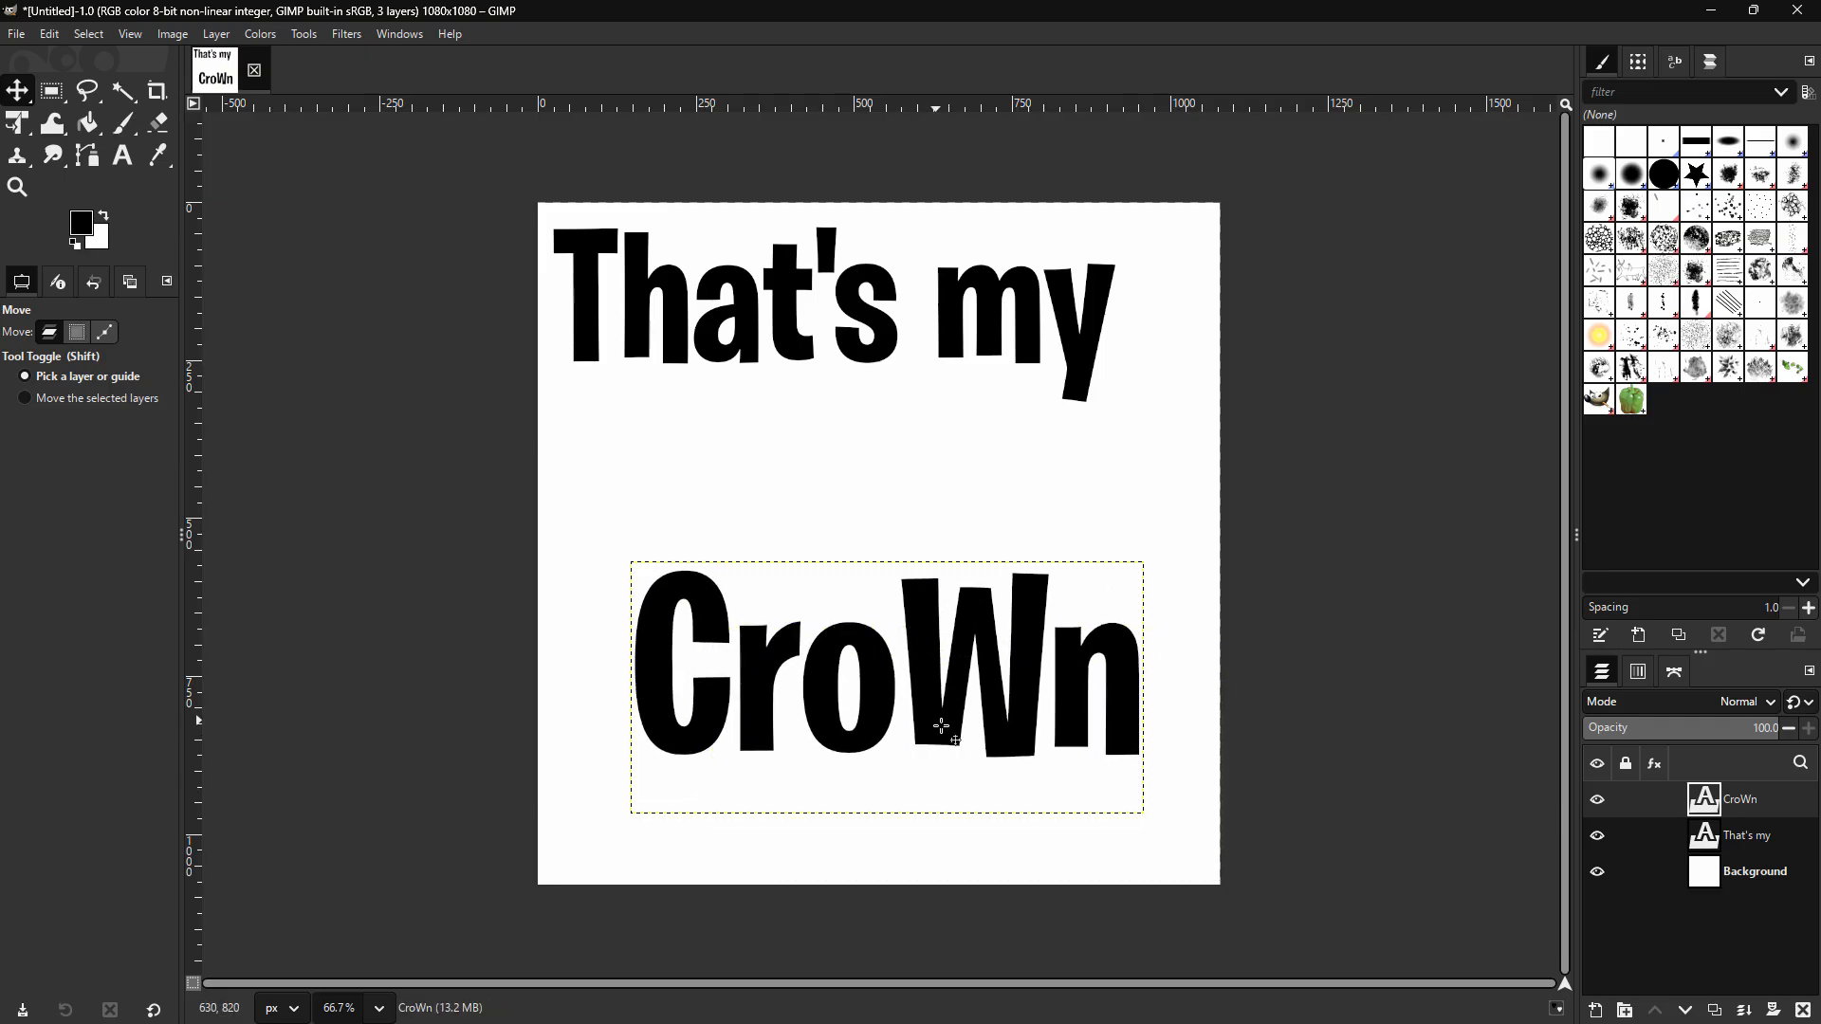
- Enlarge the whole "CroWn" text to a size of 450 px
left_click(123, 156)
left_click(639, 634)
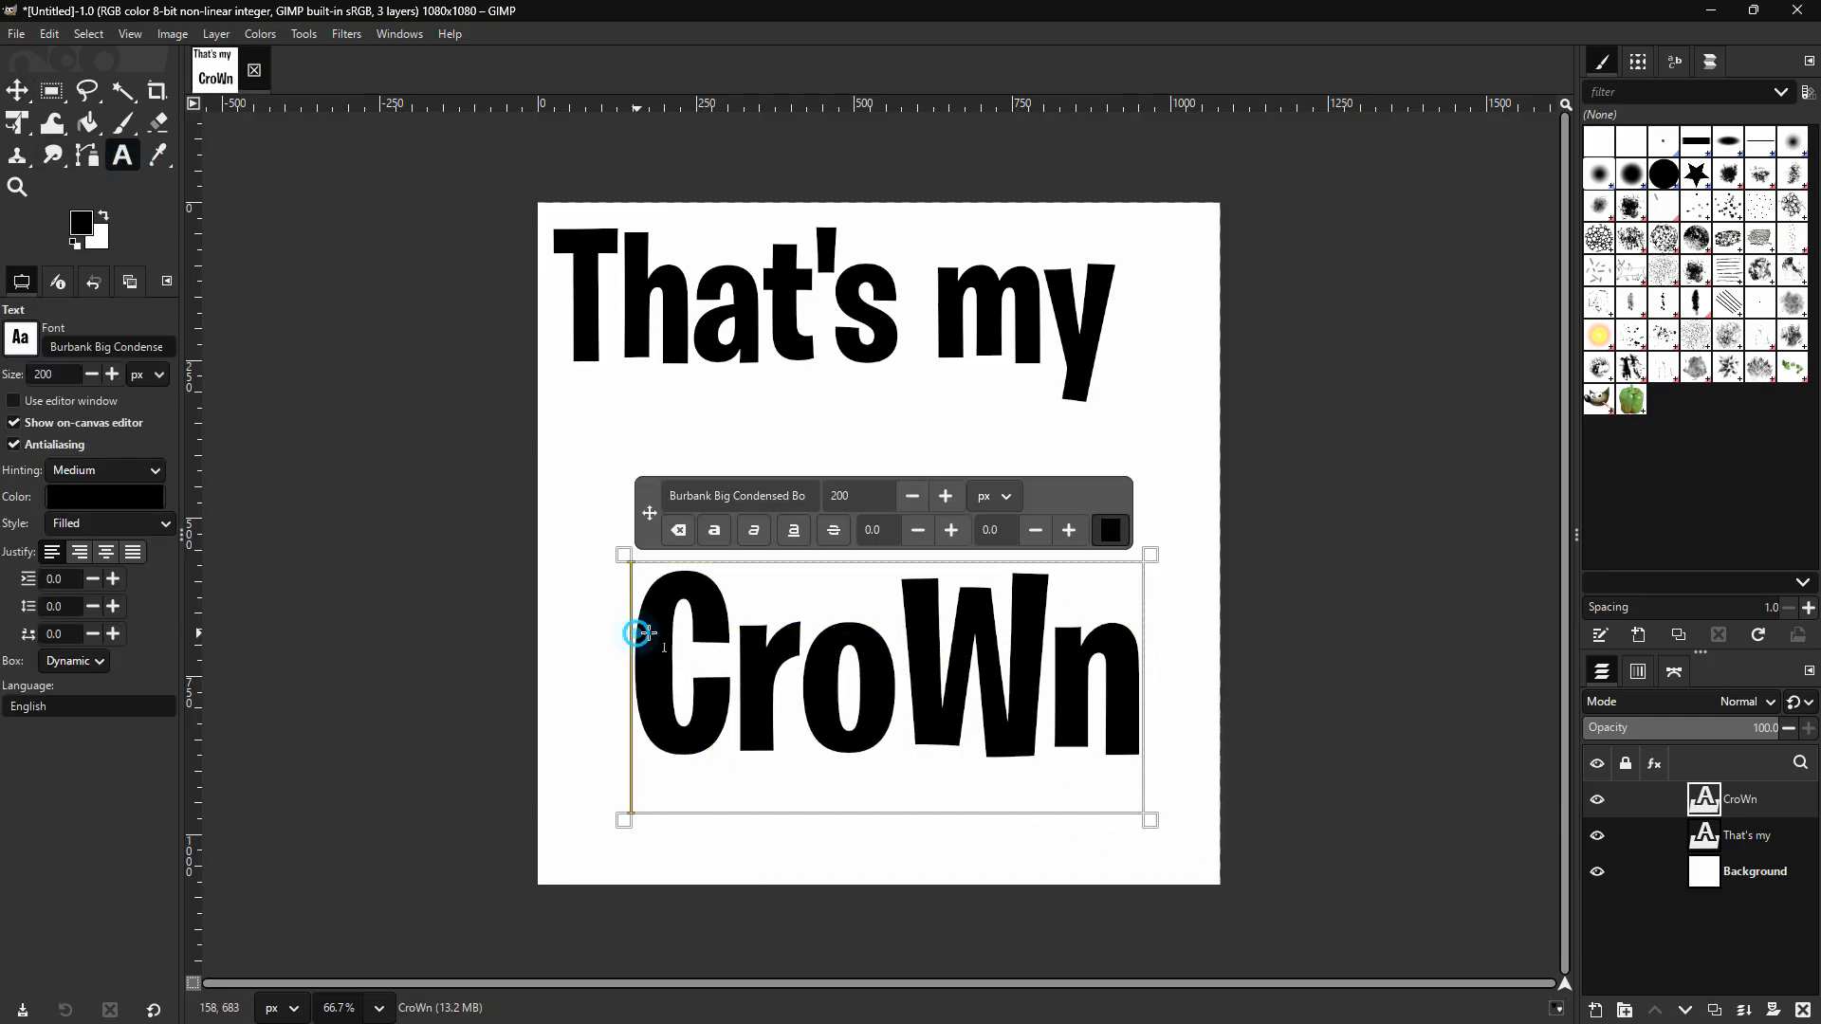
left_click_drag(638, 633, 1127, 661)
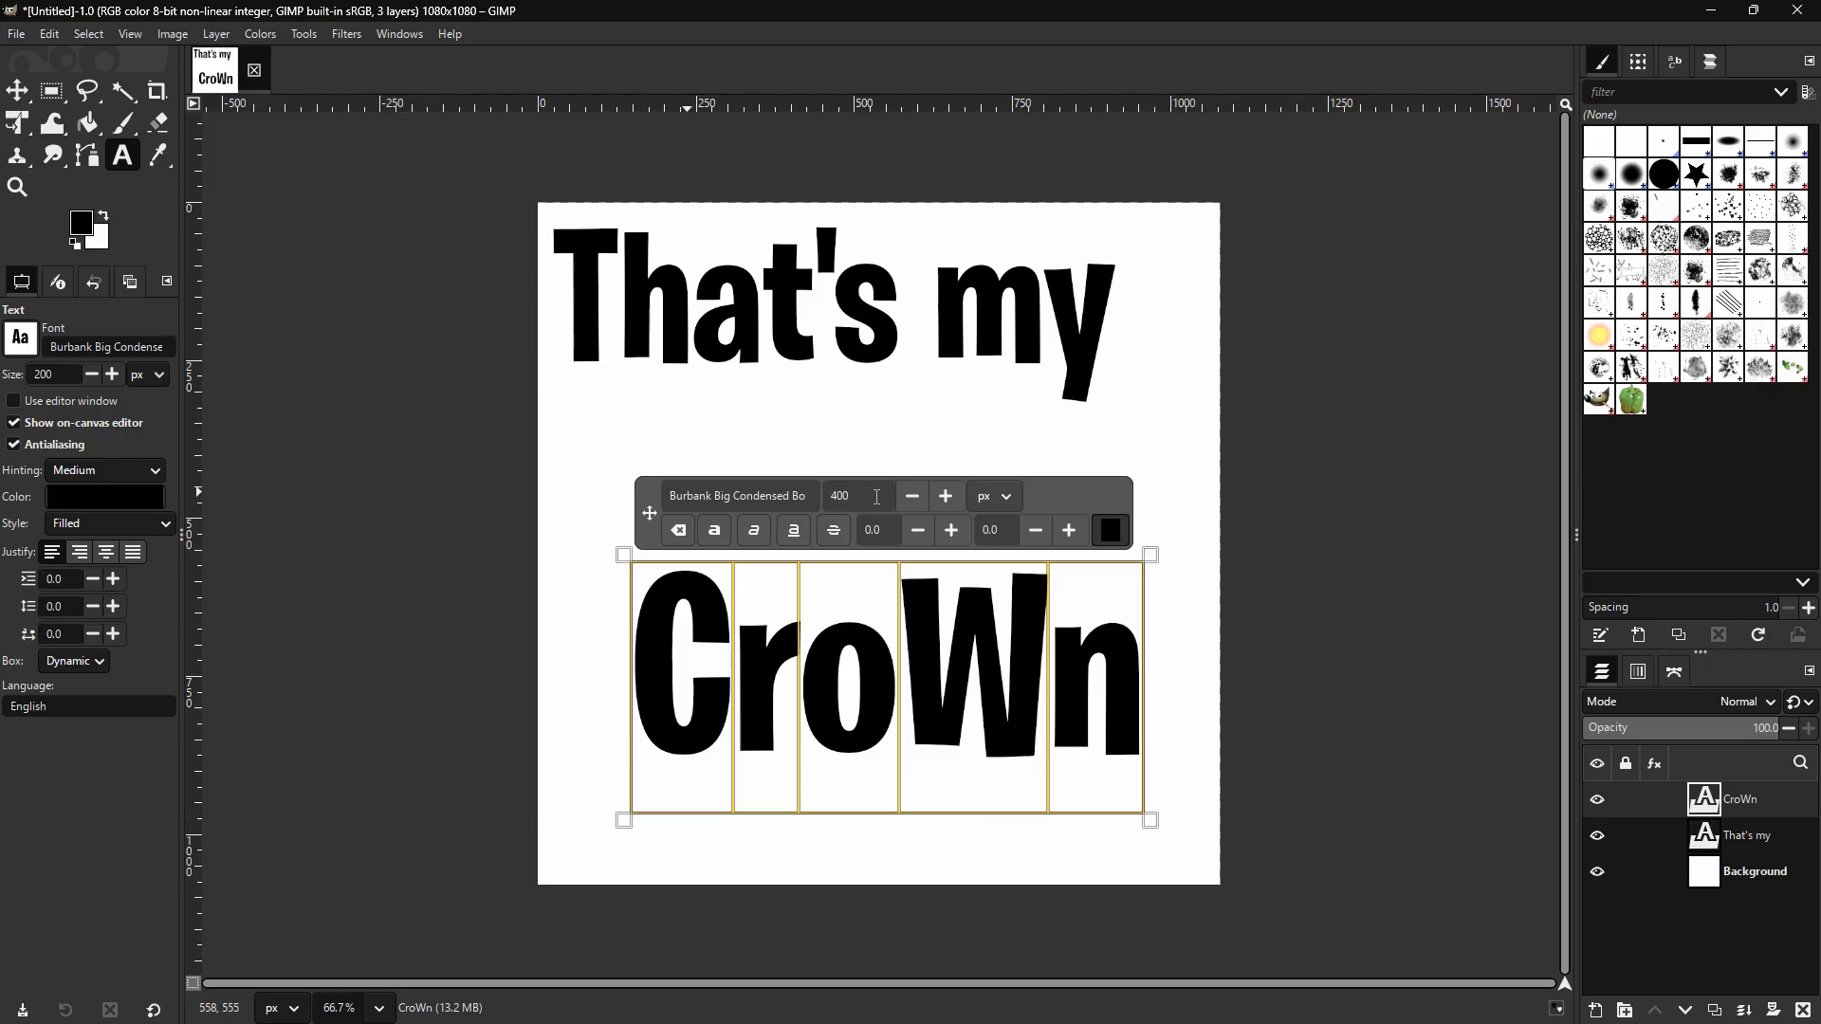
double_click(877, 496)
key("Return")
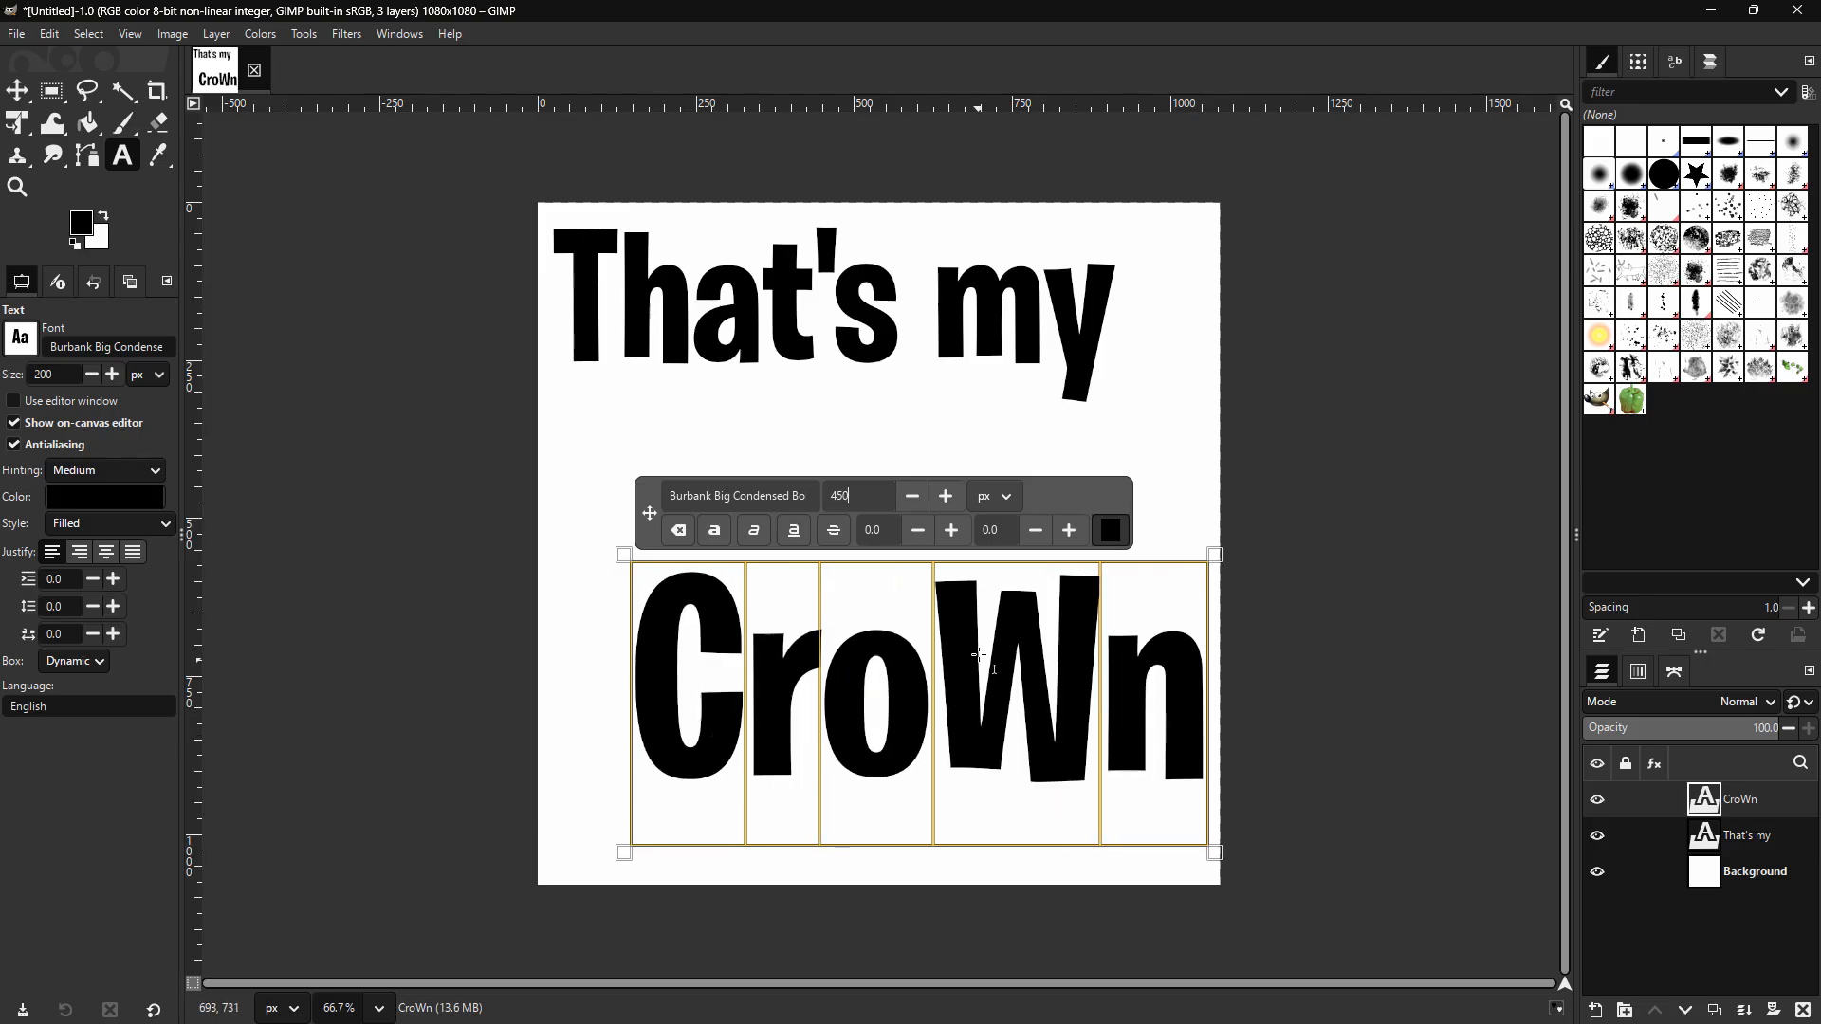
- Enlarge only the letter "W" in the "CroWn" text to 550 px
left_click(947, 647)
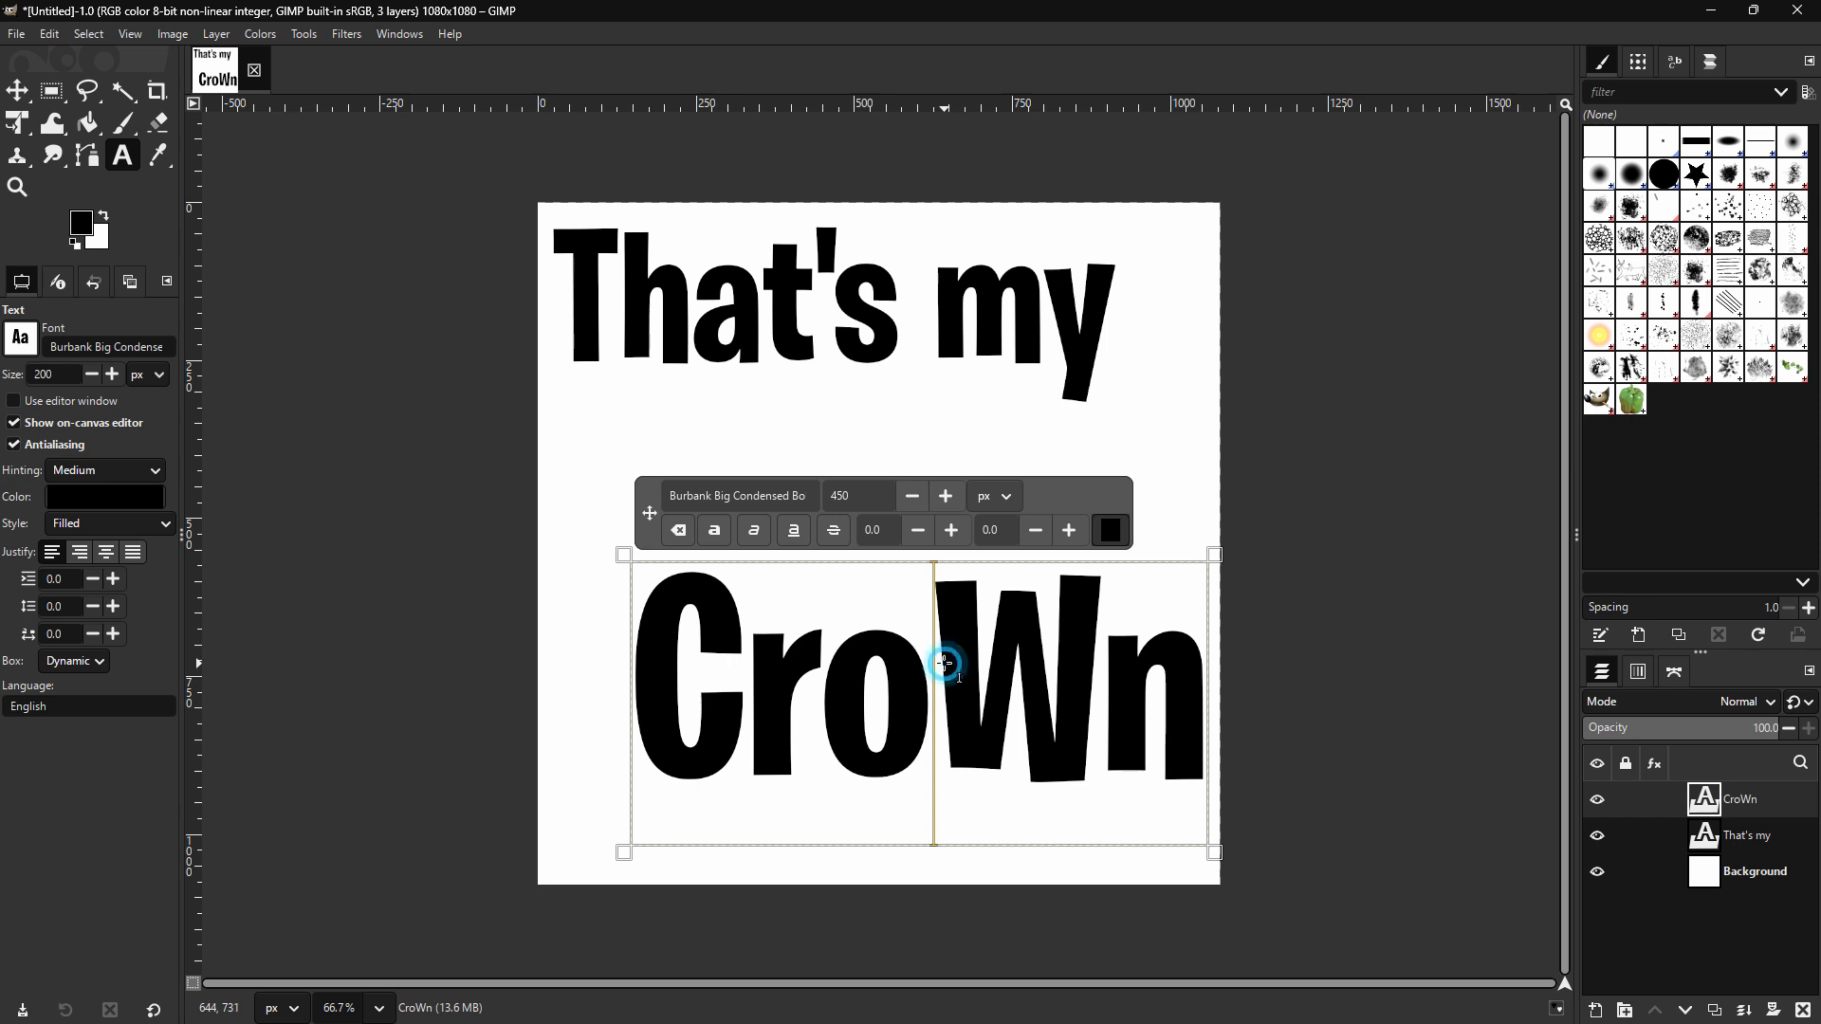
left_click_drag(945, 663, 1072, 669)
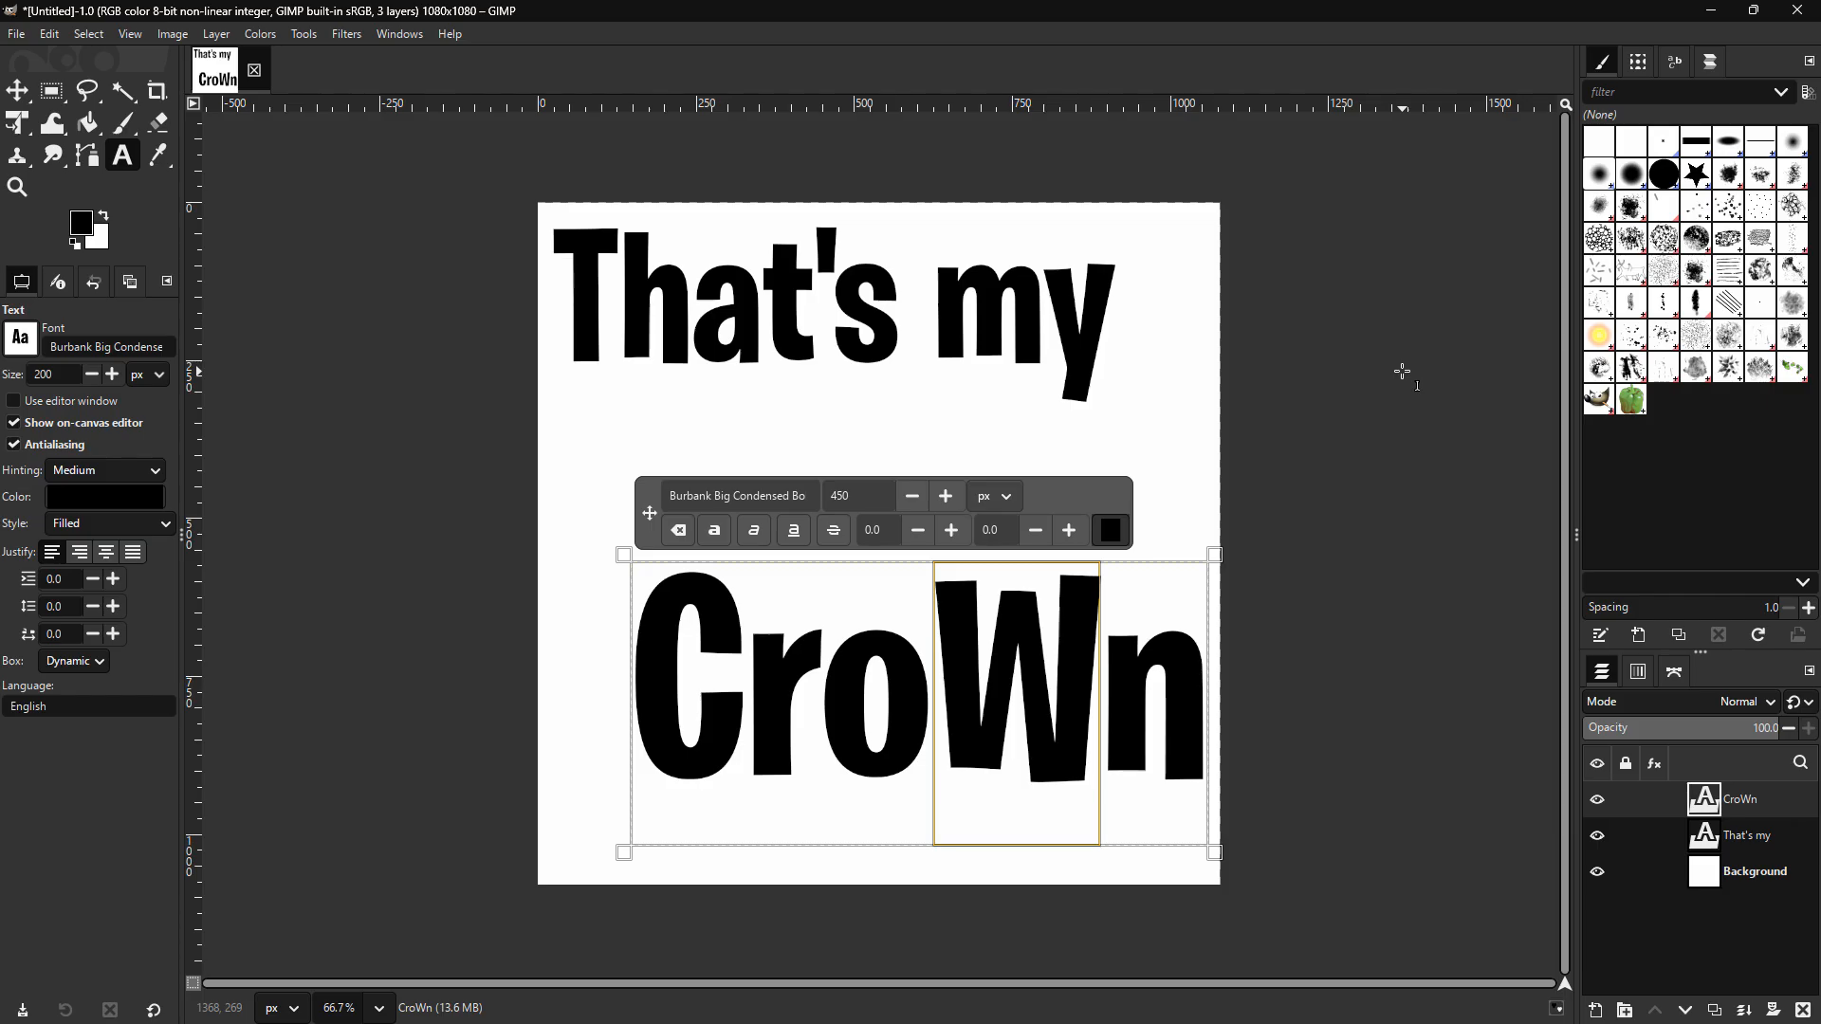
double_click(831, 496)
type("5")
key("Return")
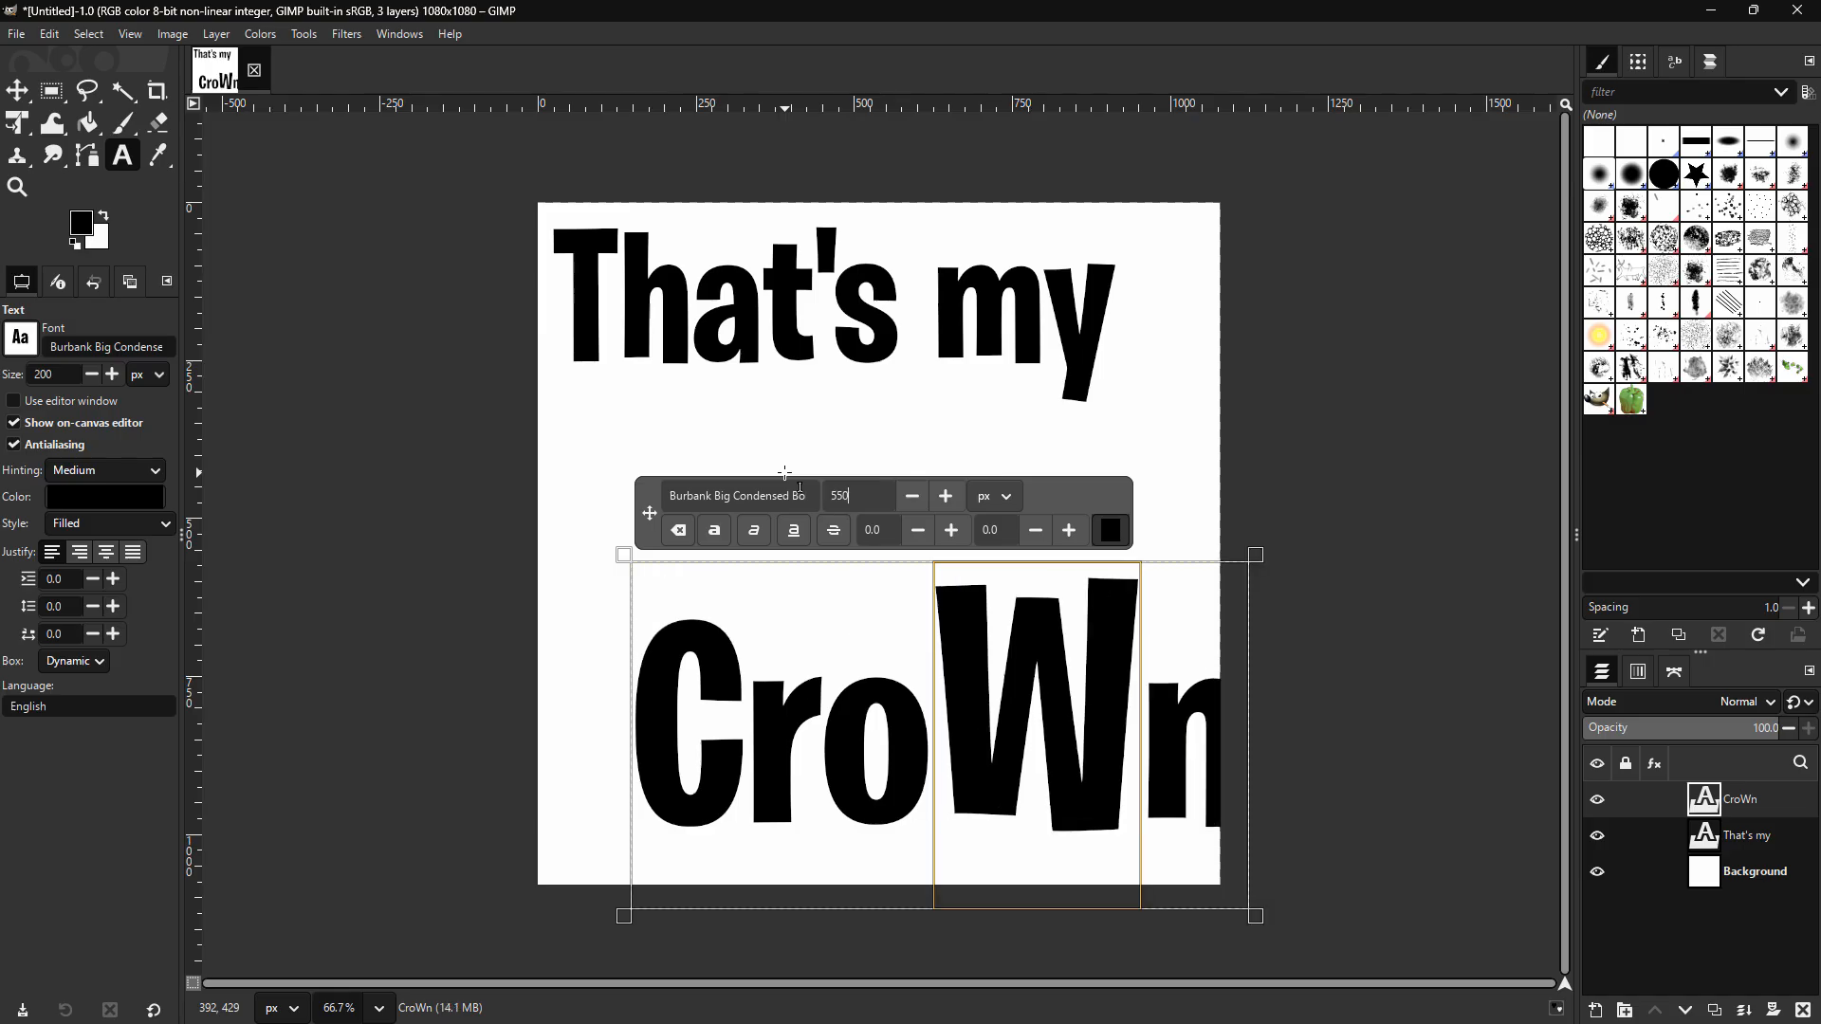
- Move the "CroWn" text left and slightly up so all its letters fit inside the canvas
left_click(17, 92)
left_click_drag(939, 626, 941, 625)
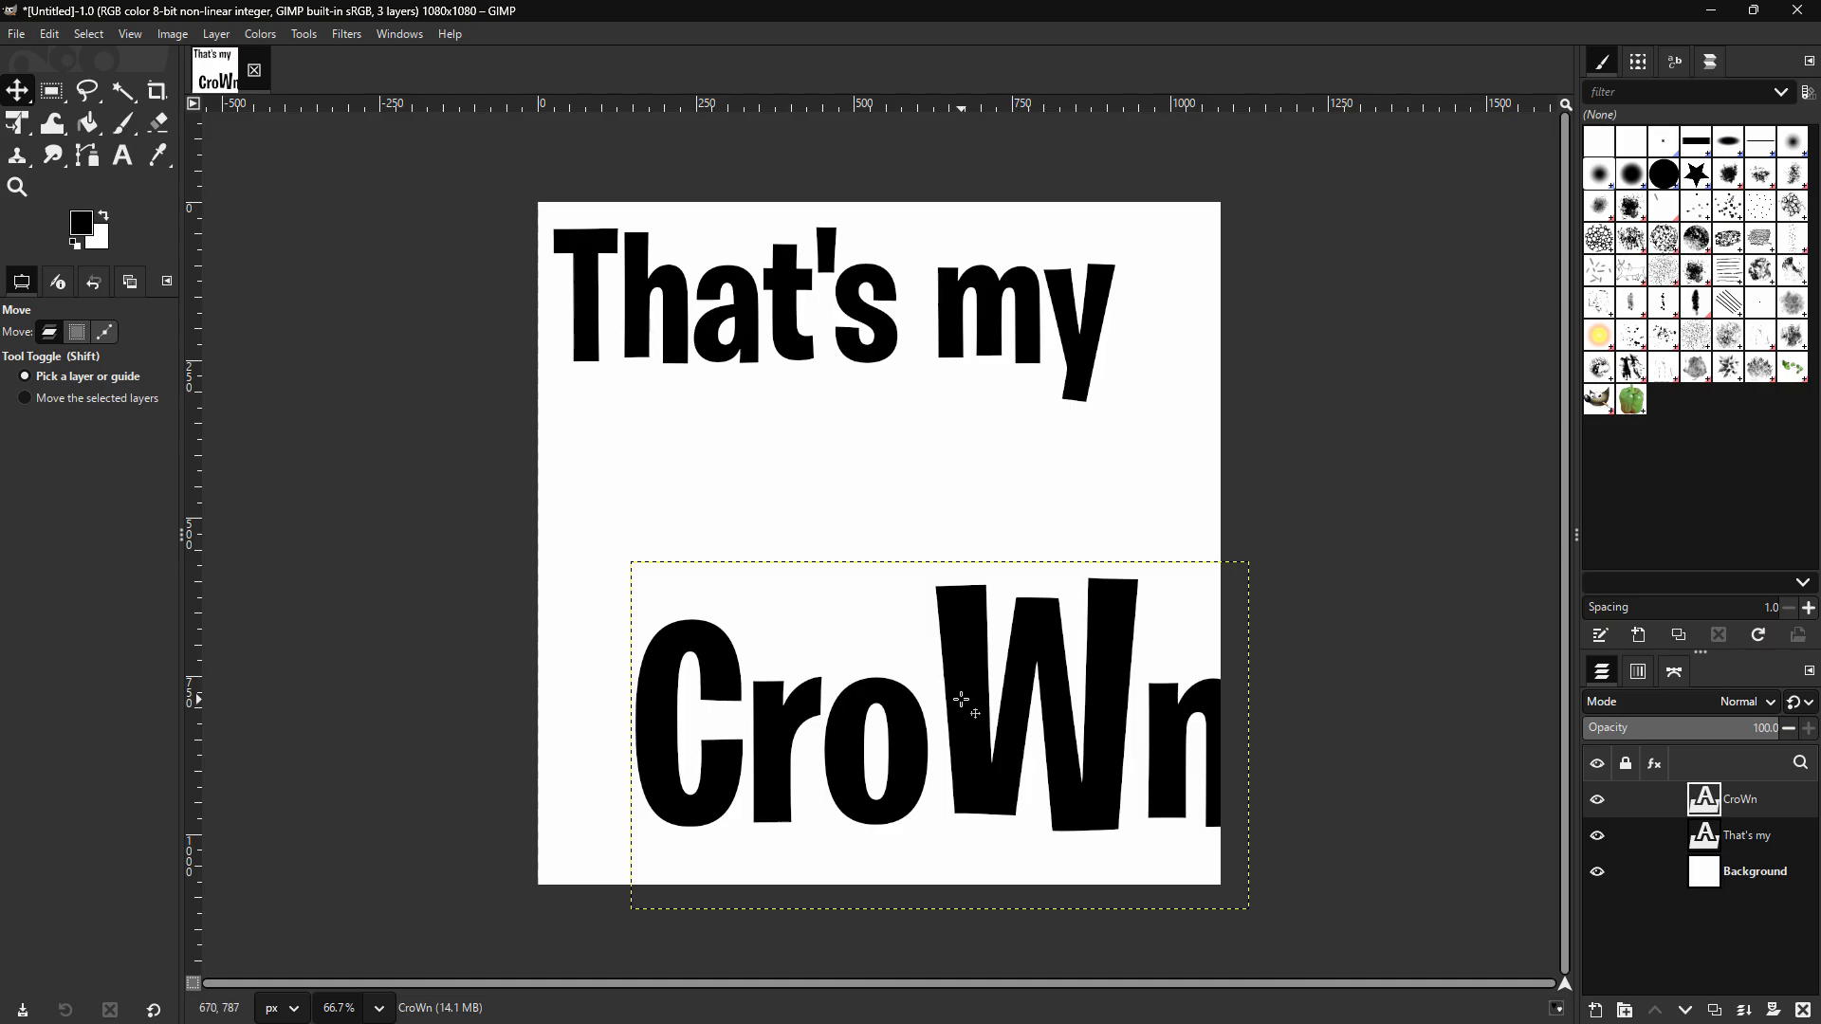
left_click_drag(967, 704, 927, 697)
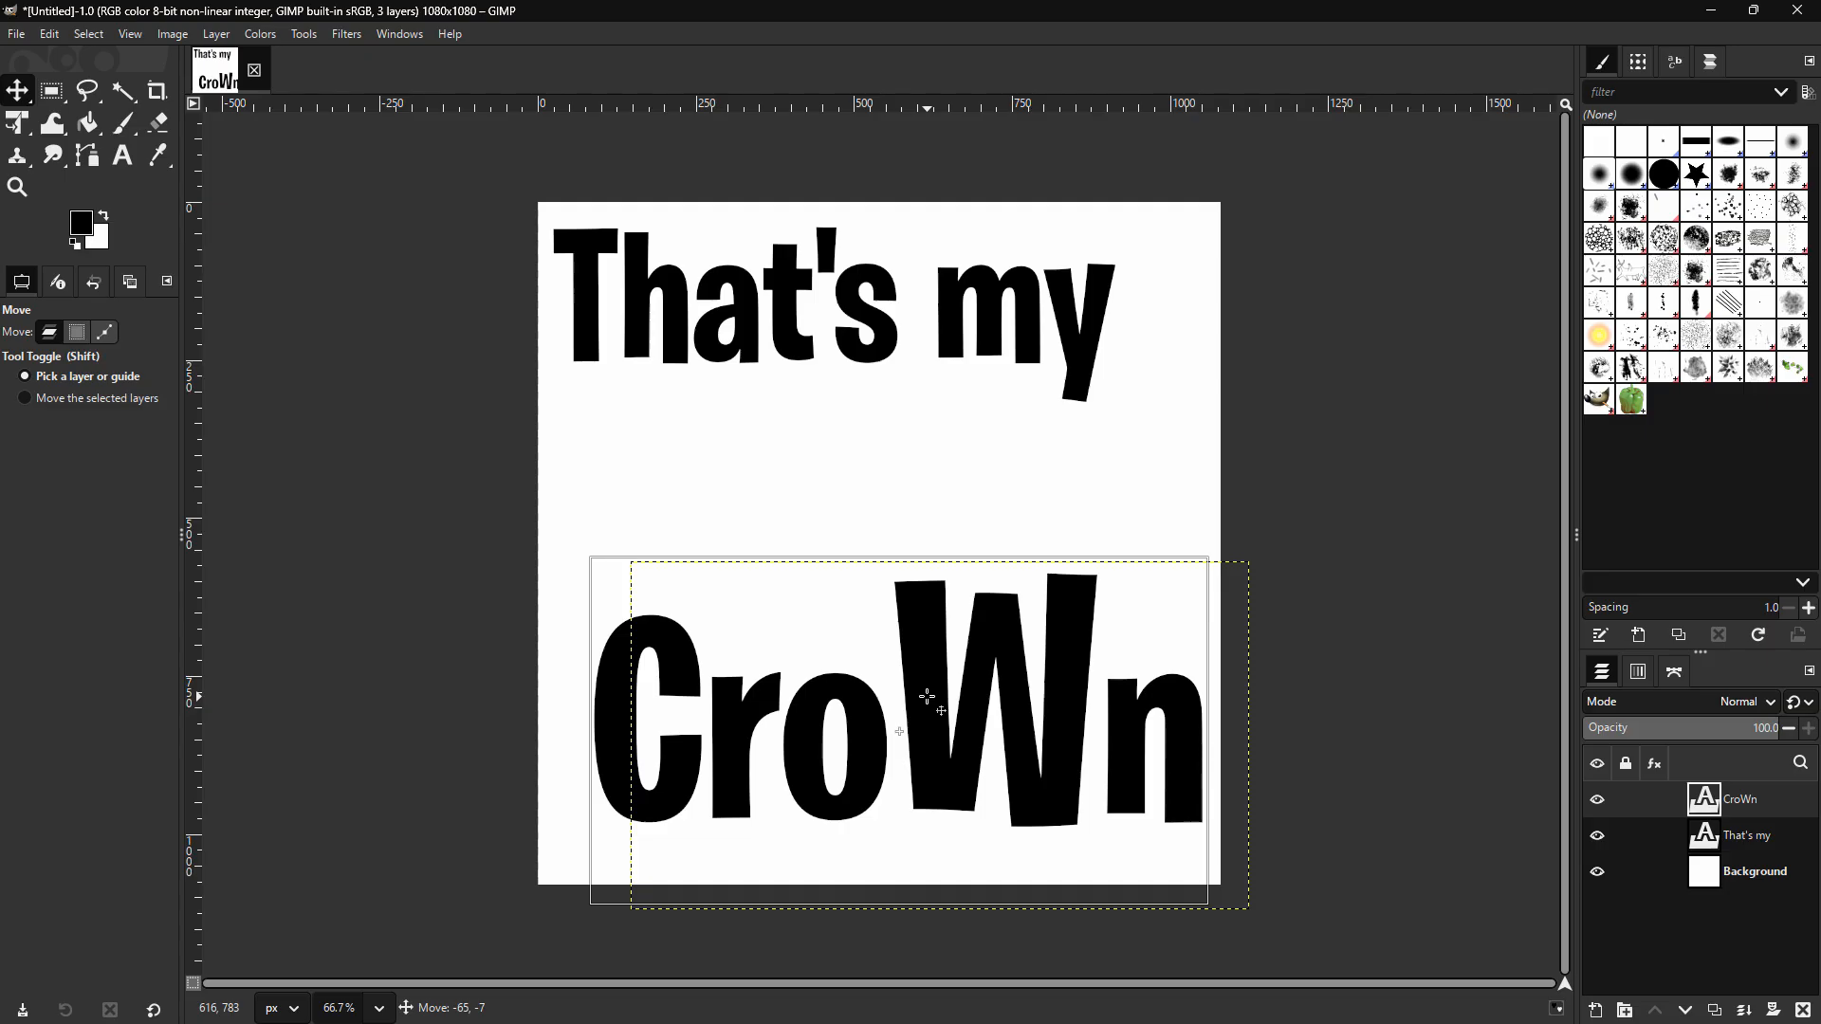
left_click_drag(928, 698, 928, 697)
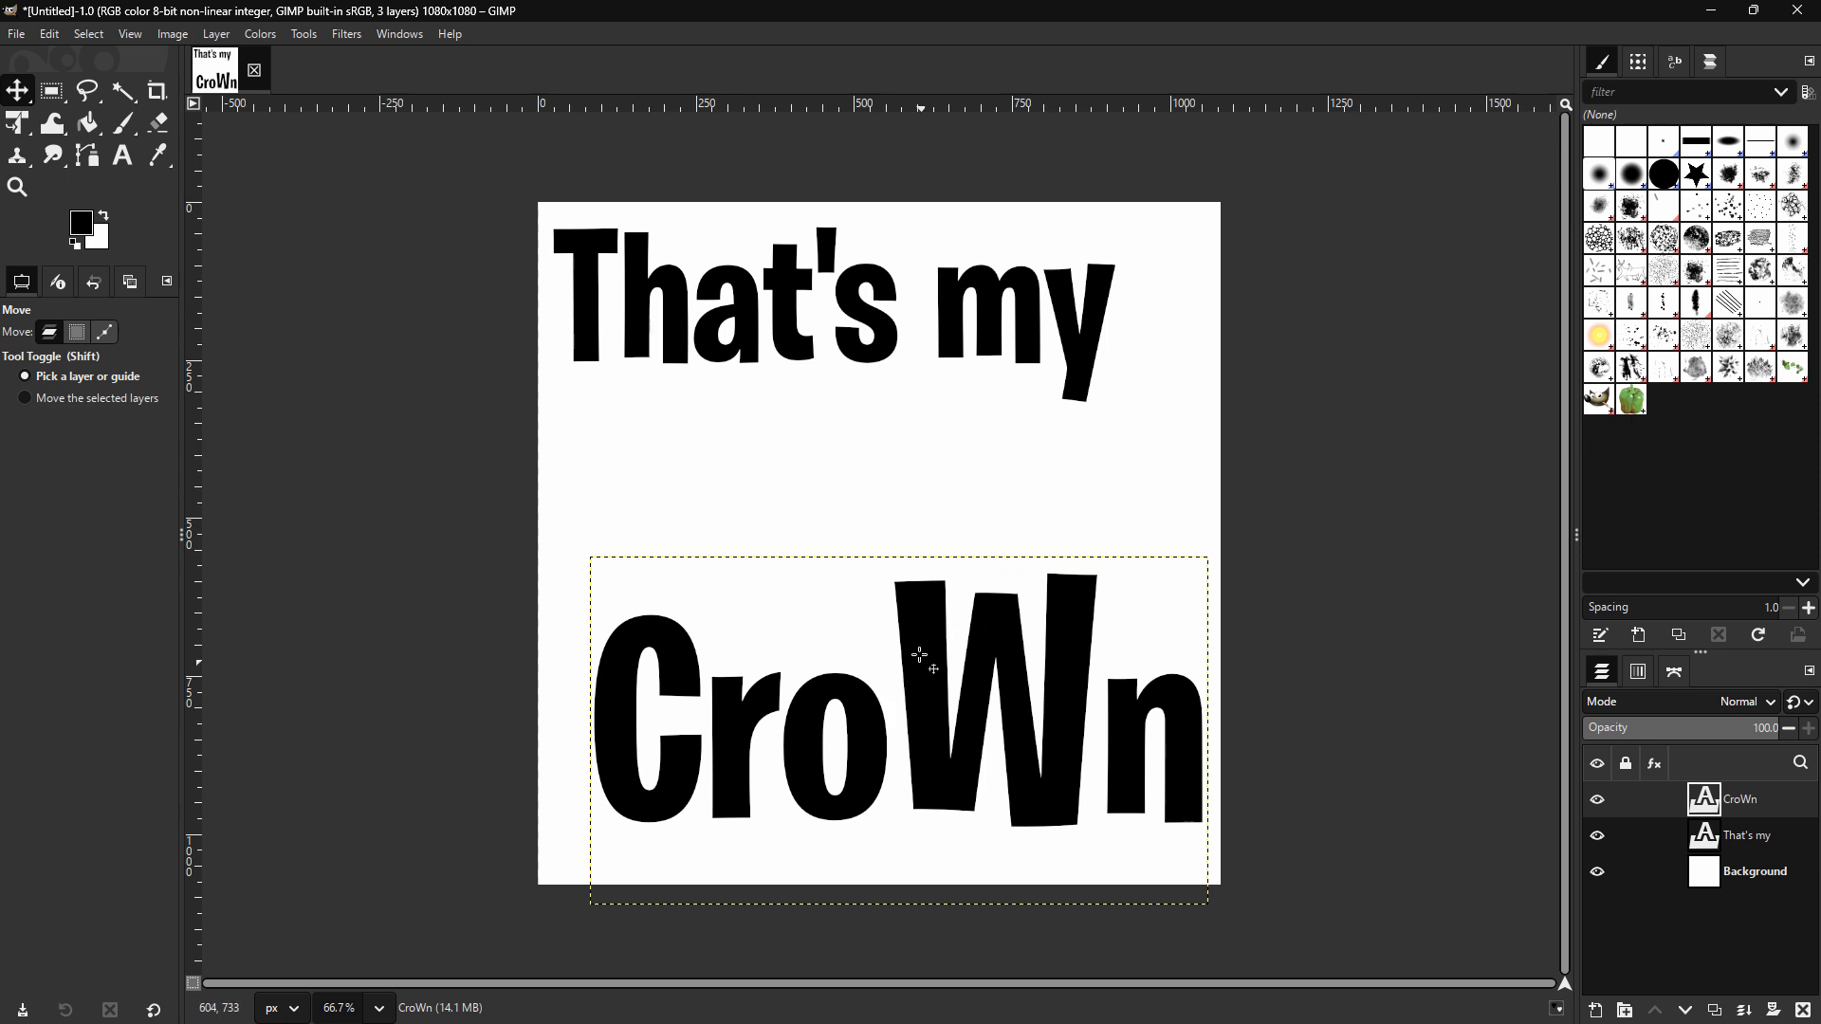
mouse_move(886, 659)
left_mouse_down()
mouse_move(984, 675)
mouse_move(924, 681)
mouse_move(887, 659)
left_mouse_up()
- Import Fortnite-Victory-Crown-Emblem-PNG.png as a new layer and place the crown above the "W", between the two text lines
left_click(1044, 787)
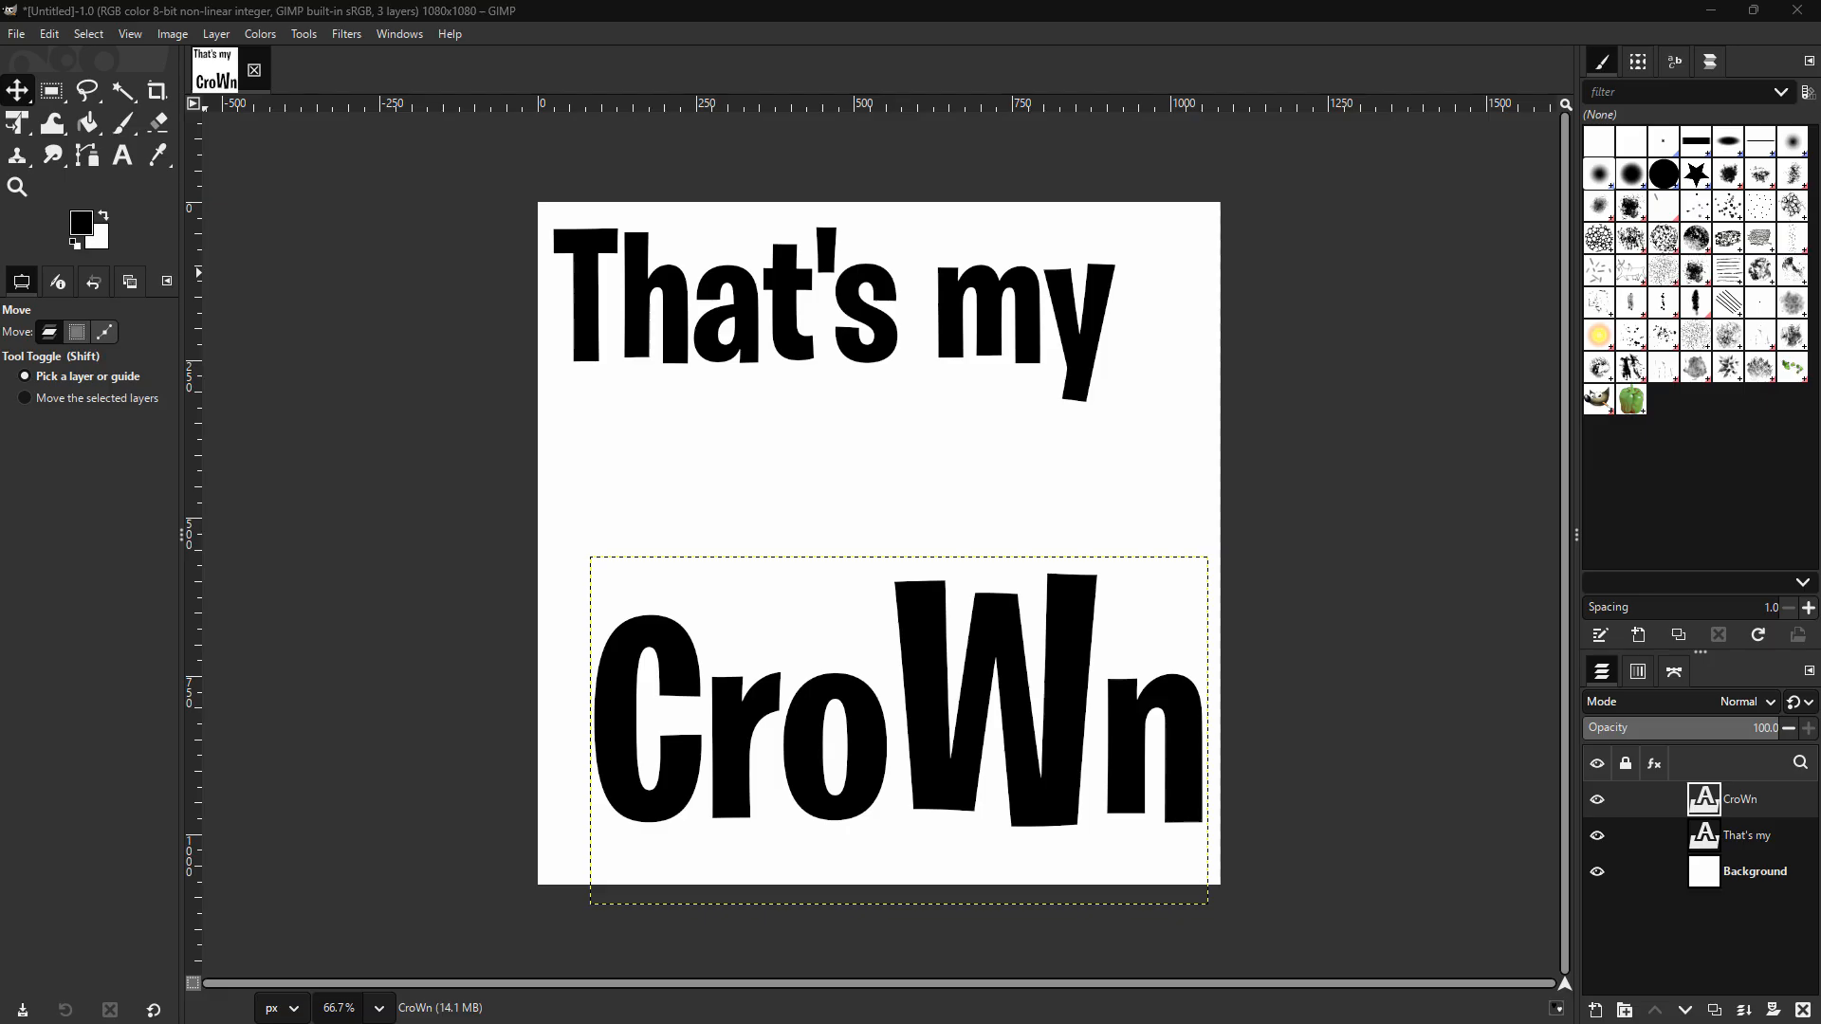
left_click_drag(504, 914, 996, 479)
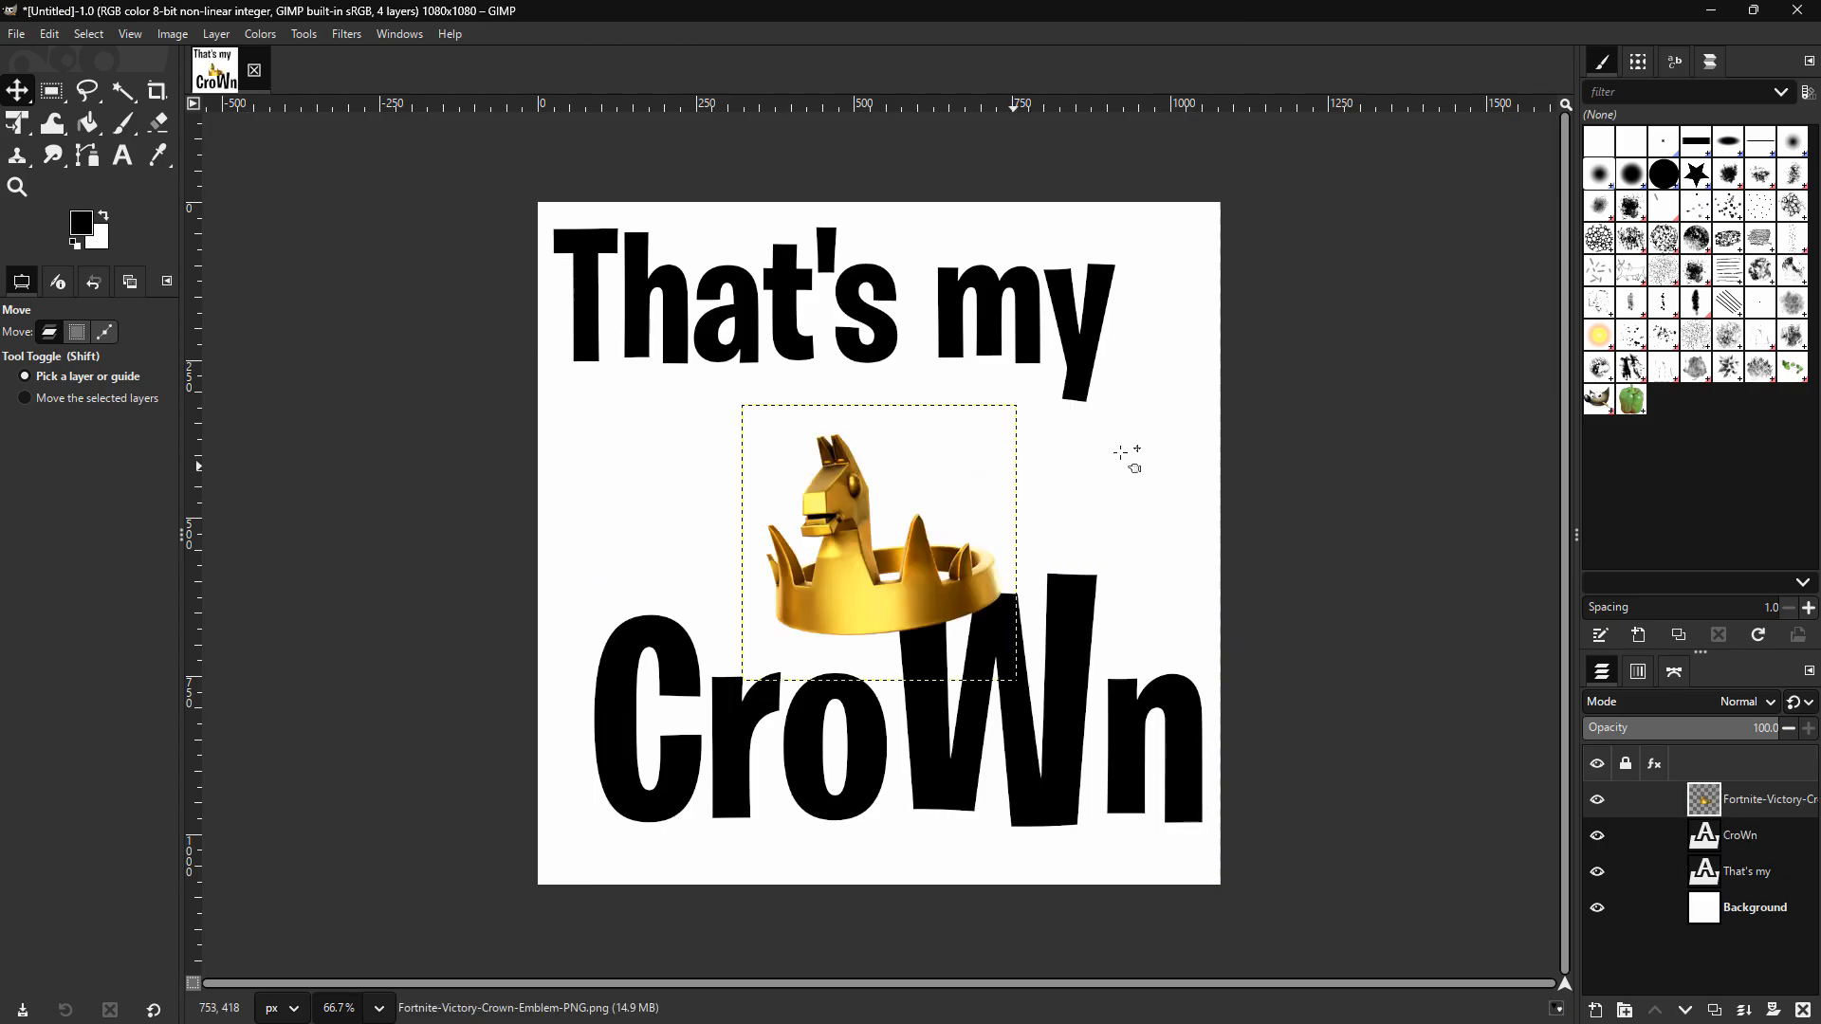
left_click_drag(882, 531, 920, 501)
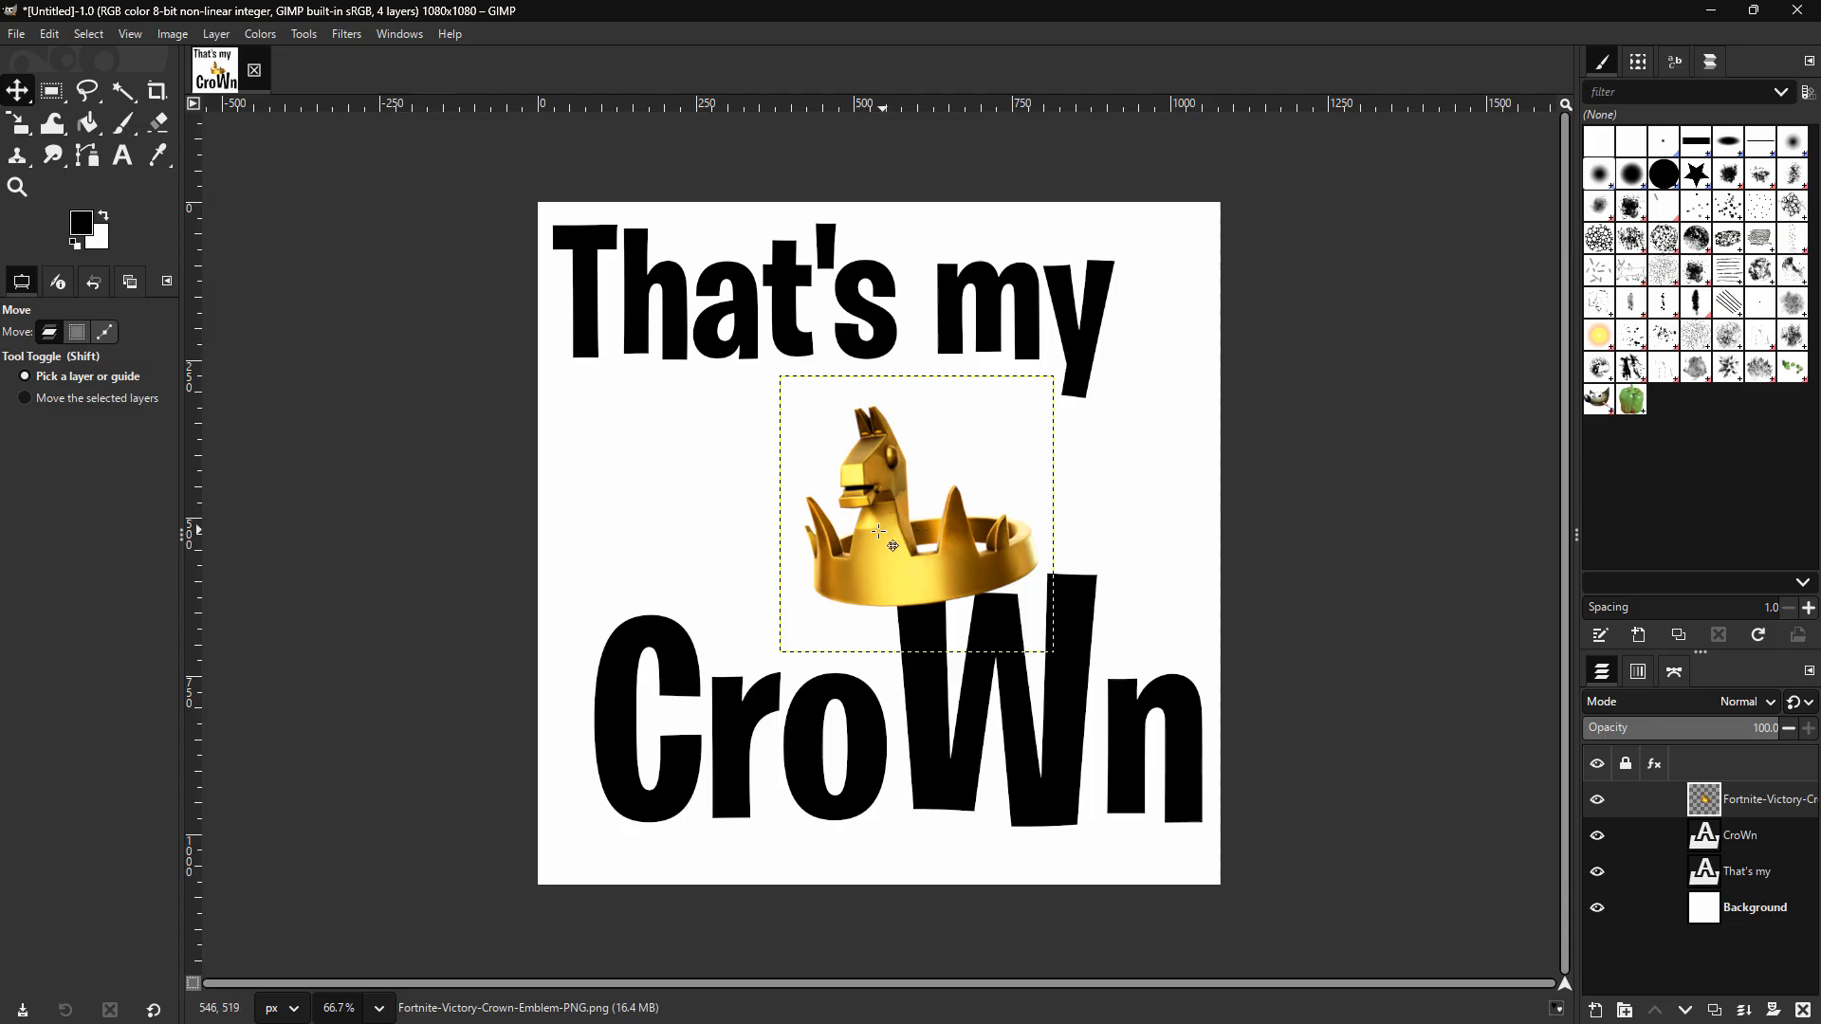
- Scale the crown layer proportionally to about 513 × 518 px and shift it slightly to the right over the "W"
key("shift")
key("shift+s")
left_click(863, 491)
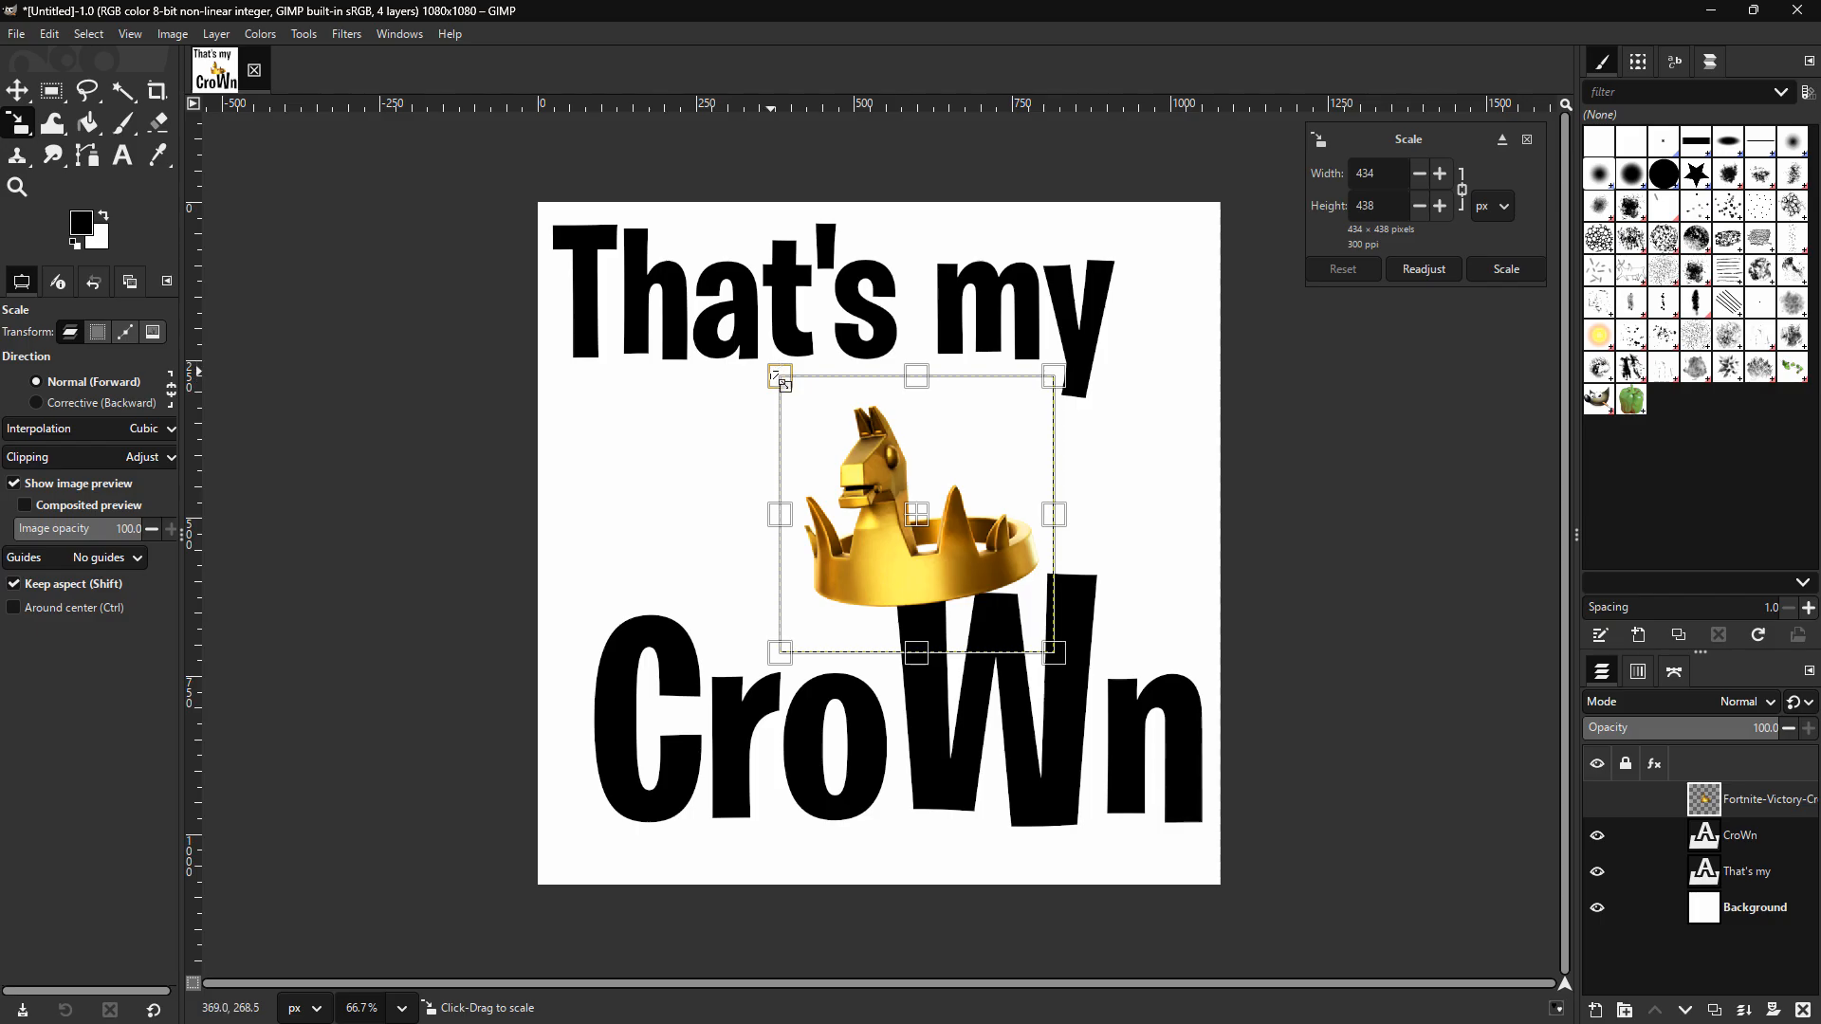
left_click_drag(776, 375, 705, 347)
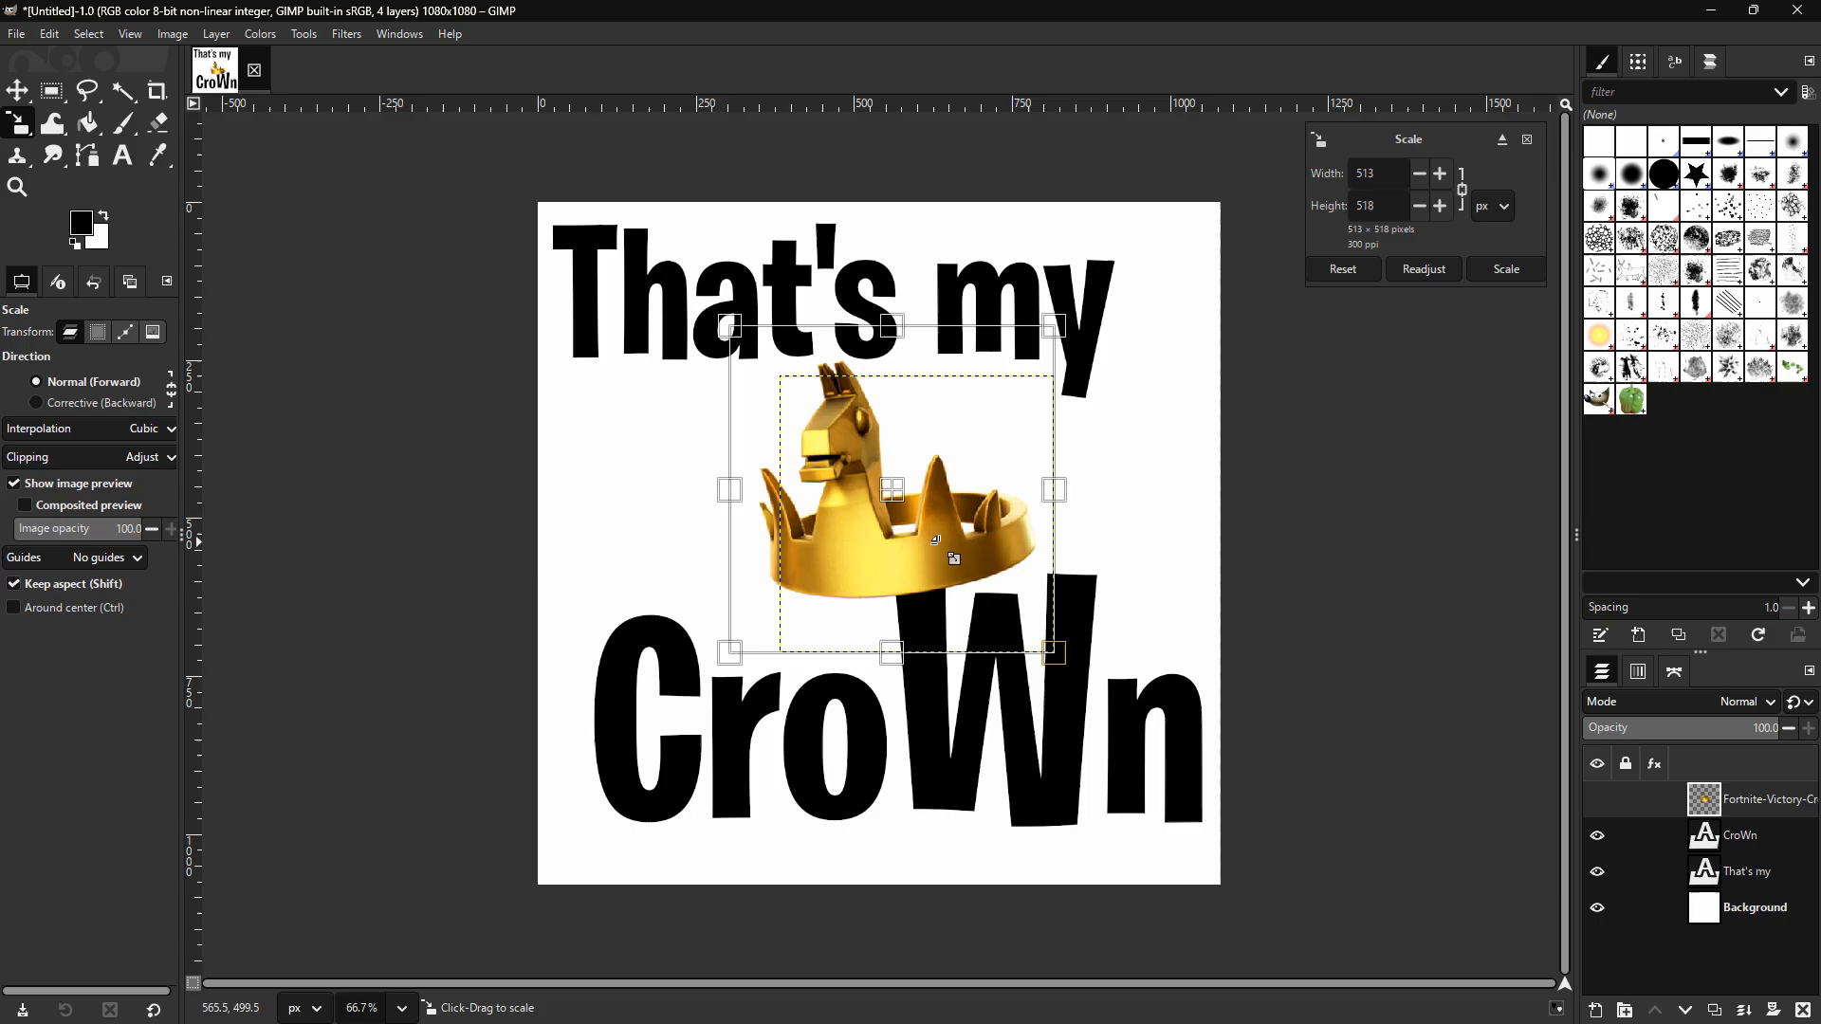
left_click_drag(904, 506, 938, 516)
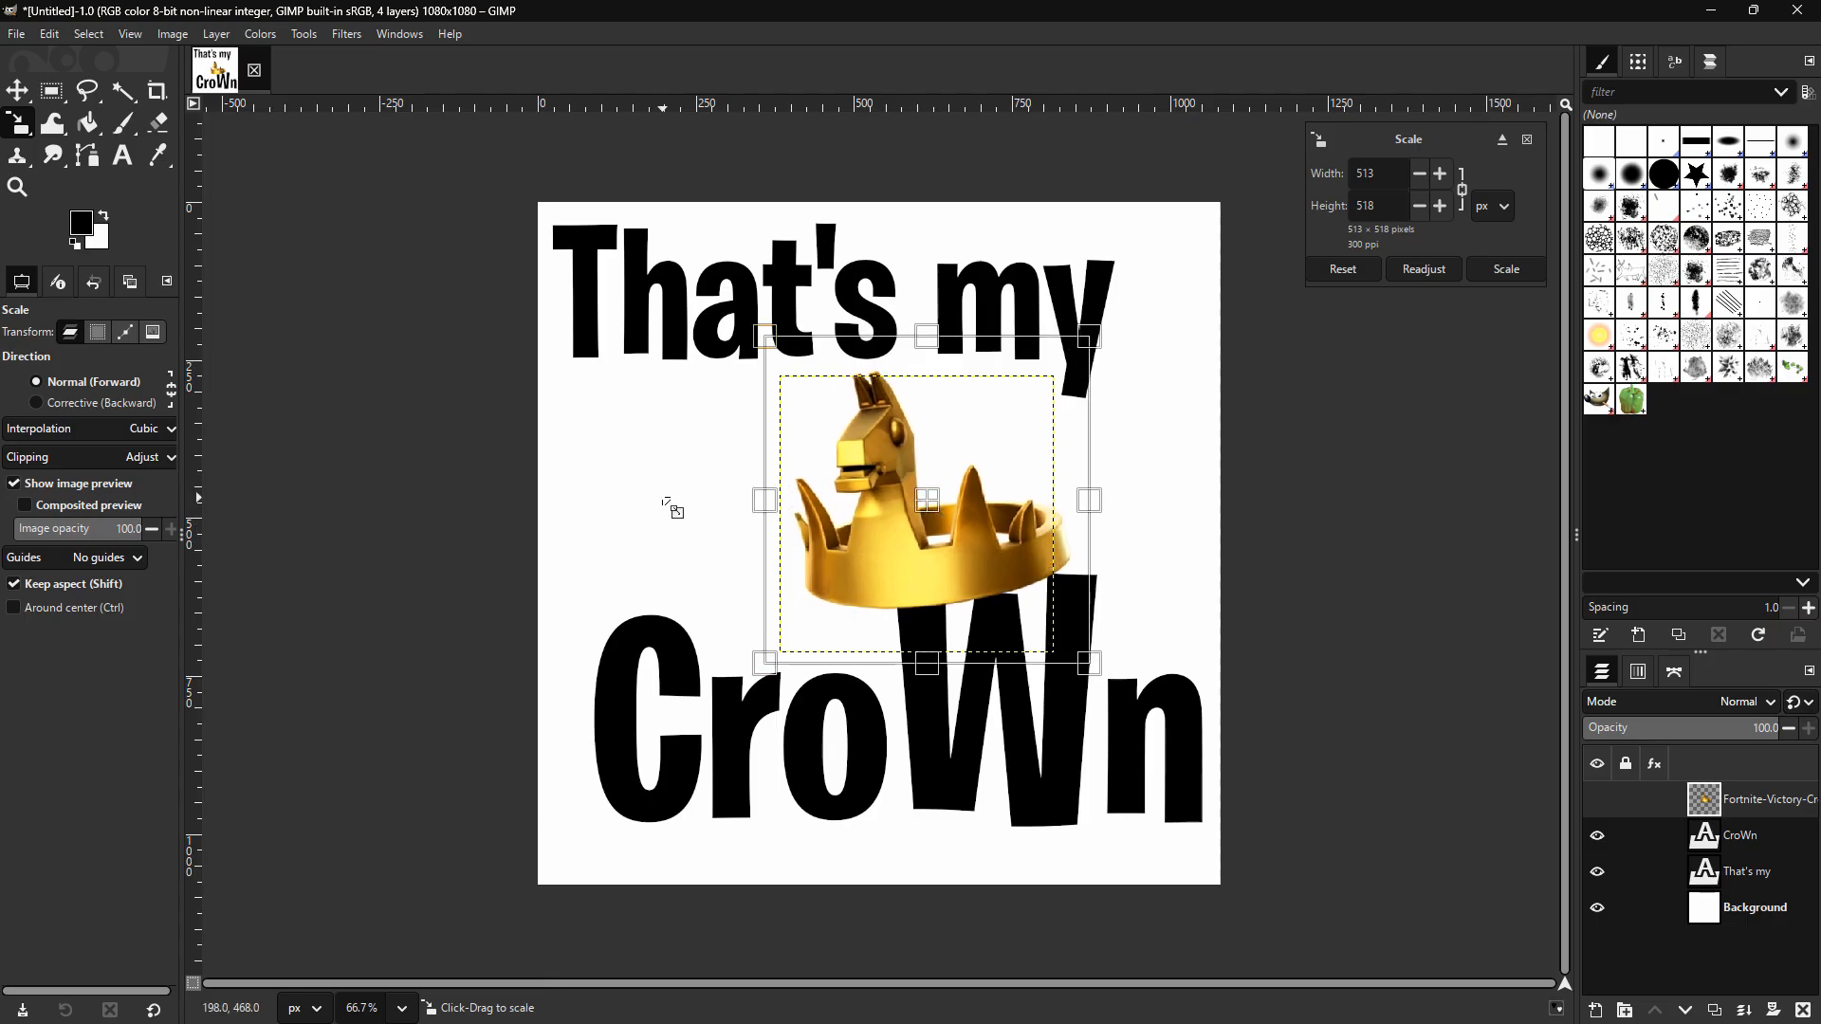
left_click(17, 90)
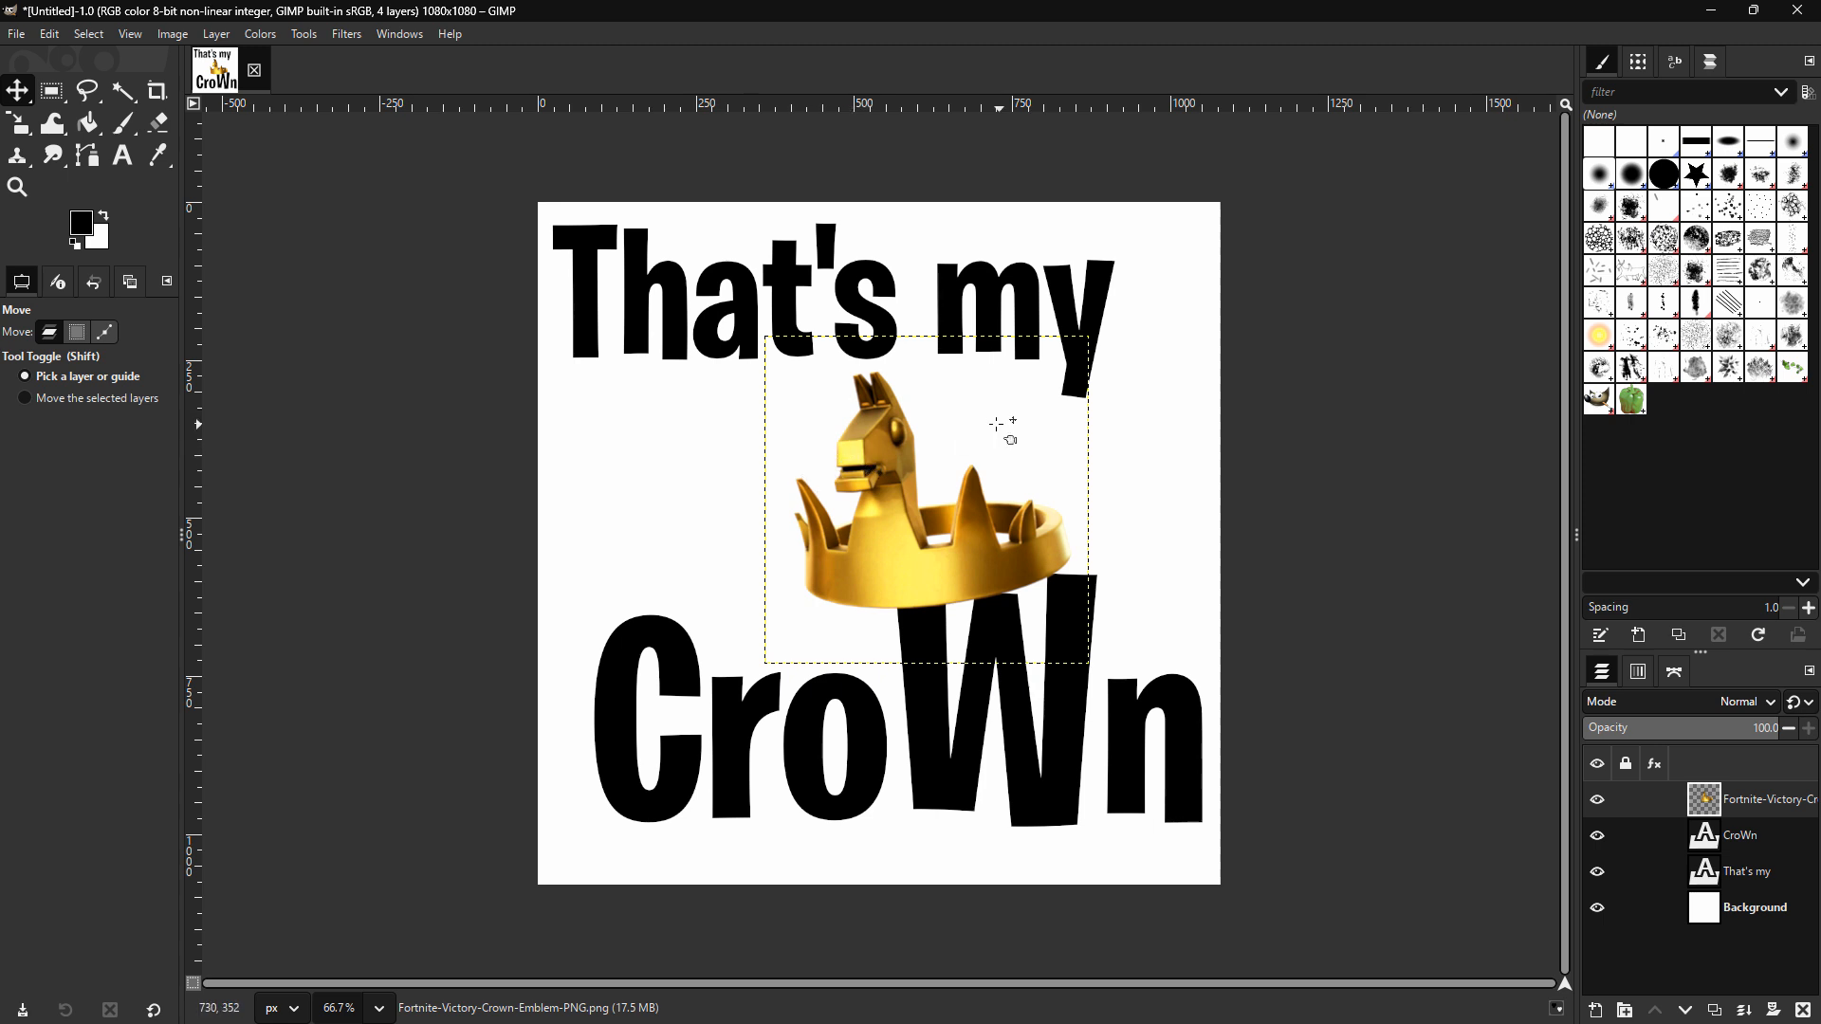
- Rotate the crown layer by about -7.34° around a pivot at 633, 526 and lower it slightly onto the "W"
left_click(27, 138)
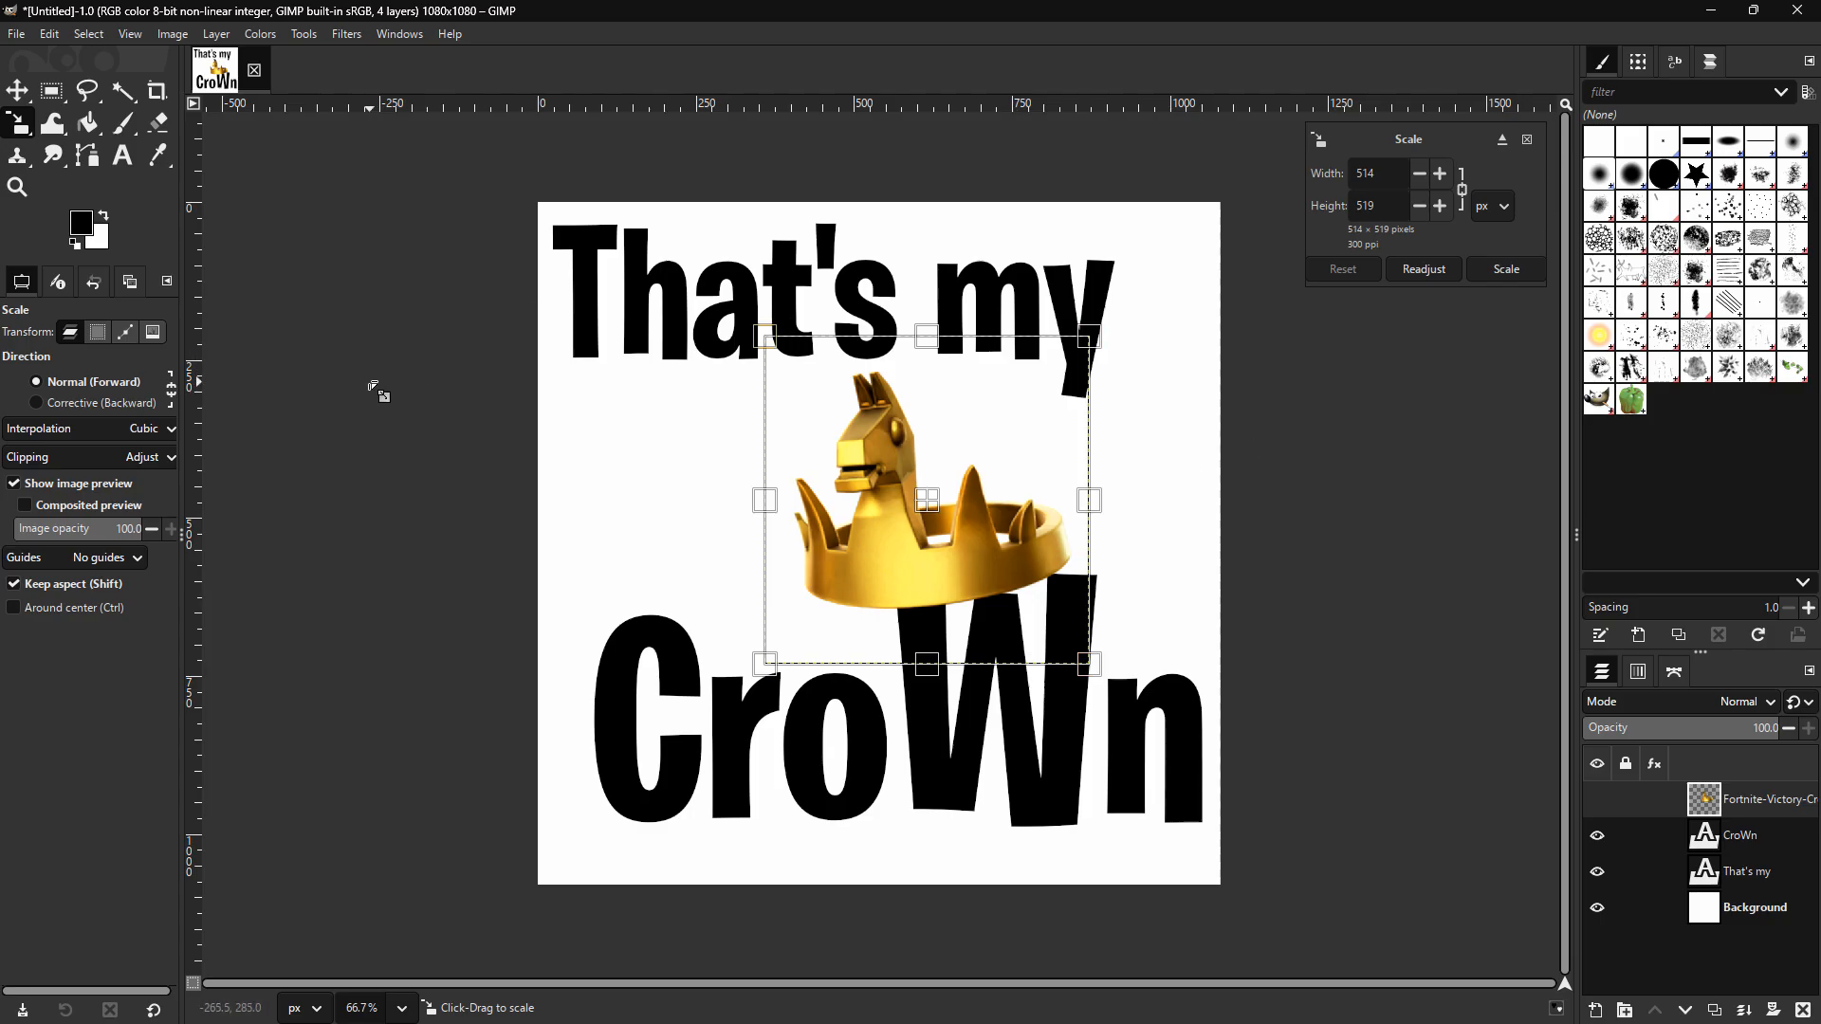
key("shift+r")
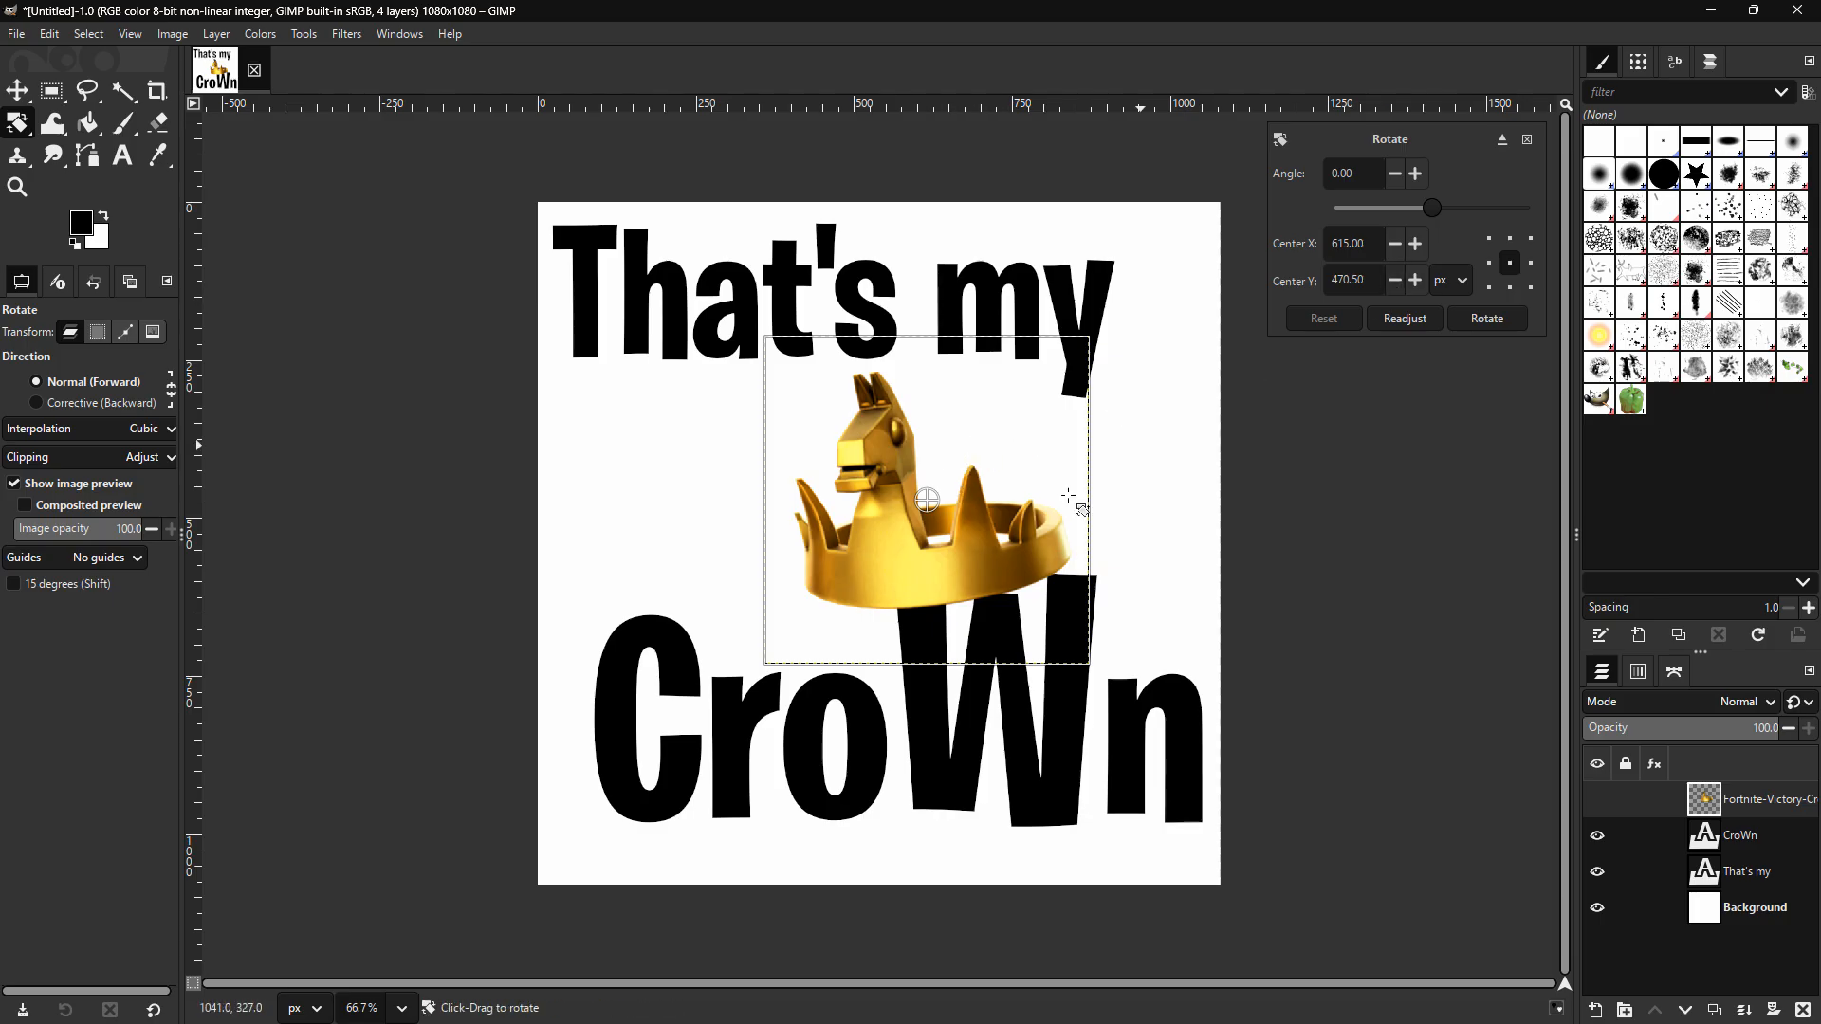
left_click_drag(925, 503, 884, 538)
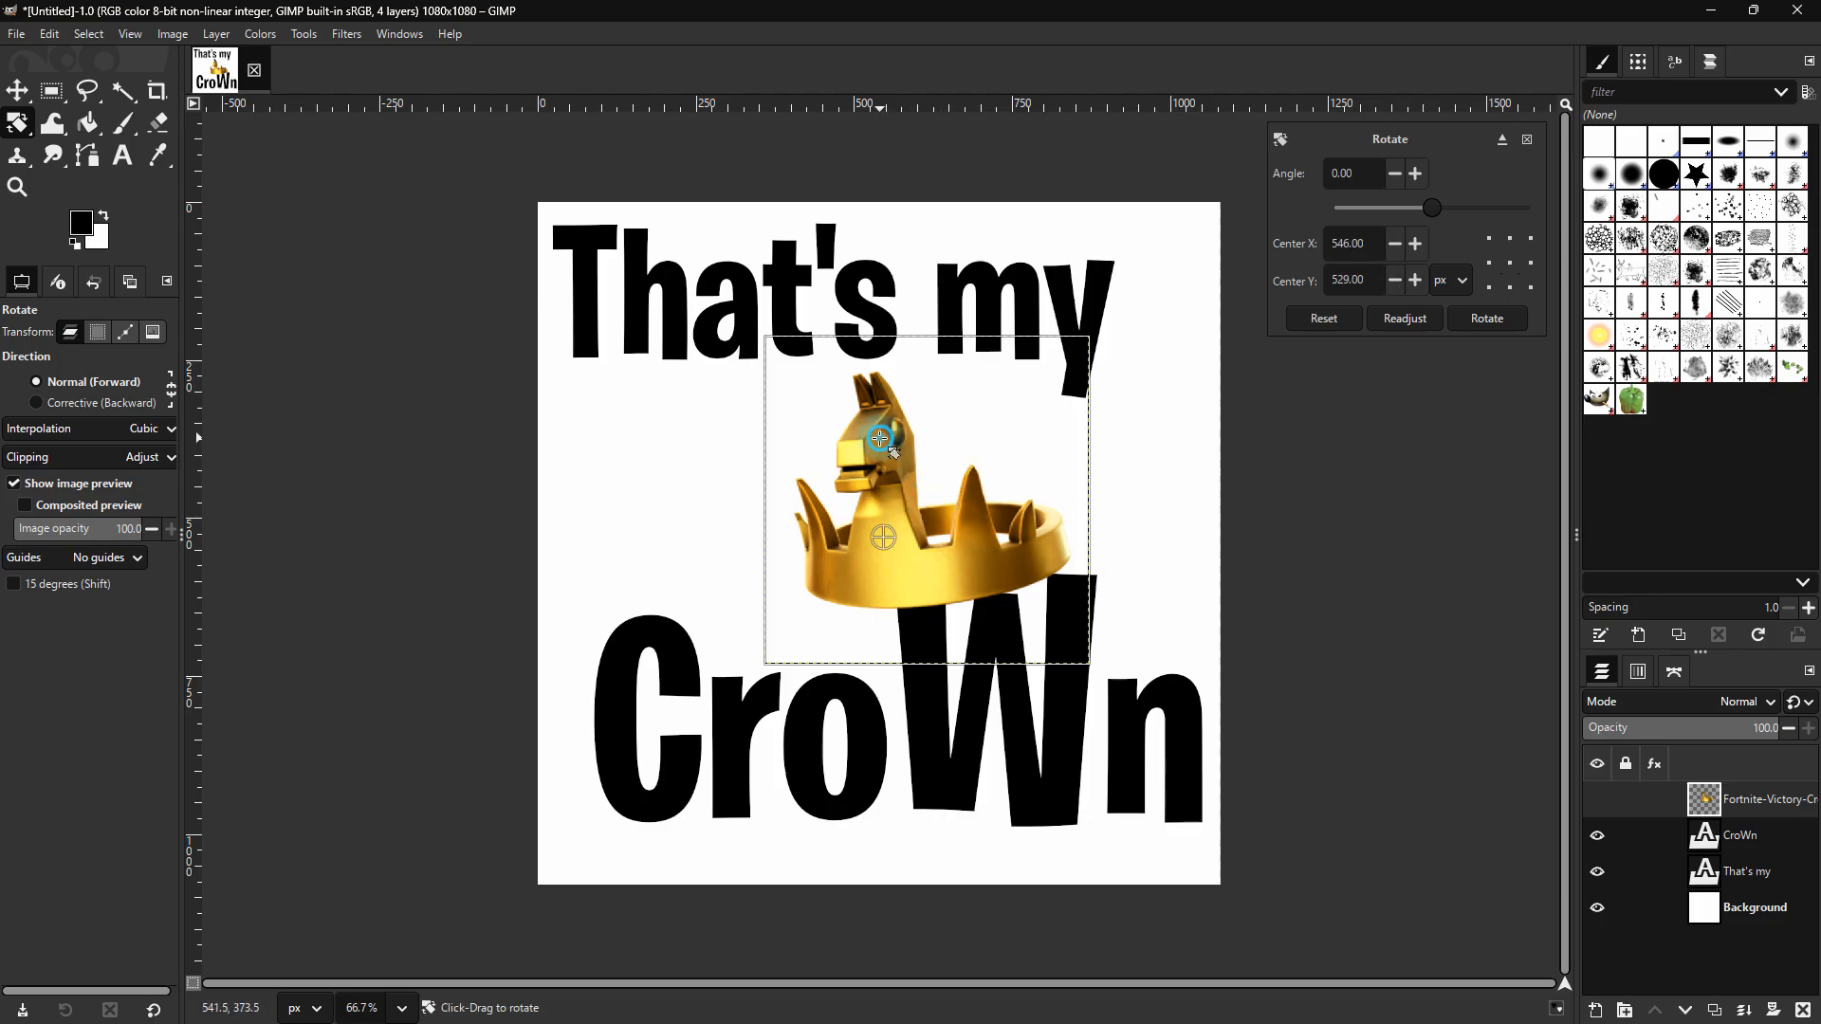
left_click_drag(881, 455, 942, 537)
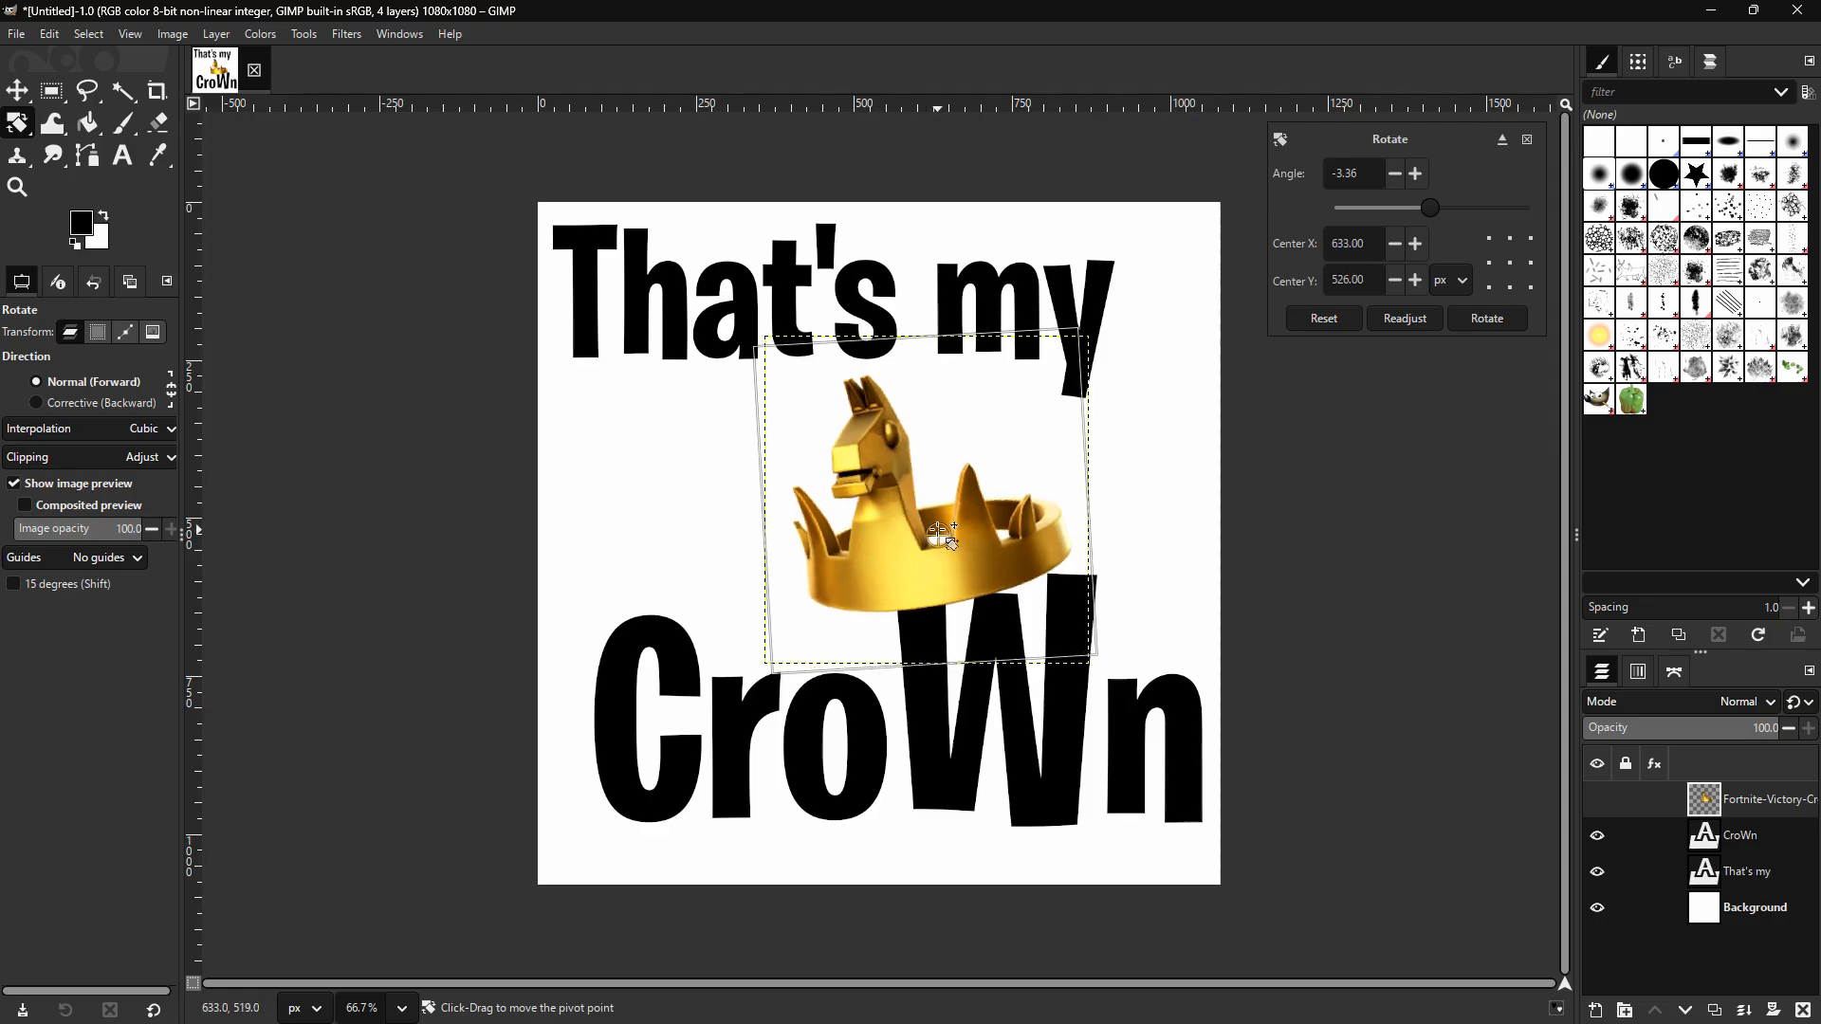
left_click_drag(891, 435, 894, 505)
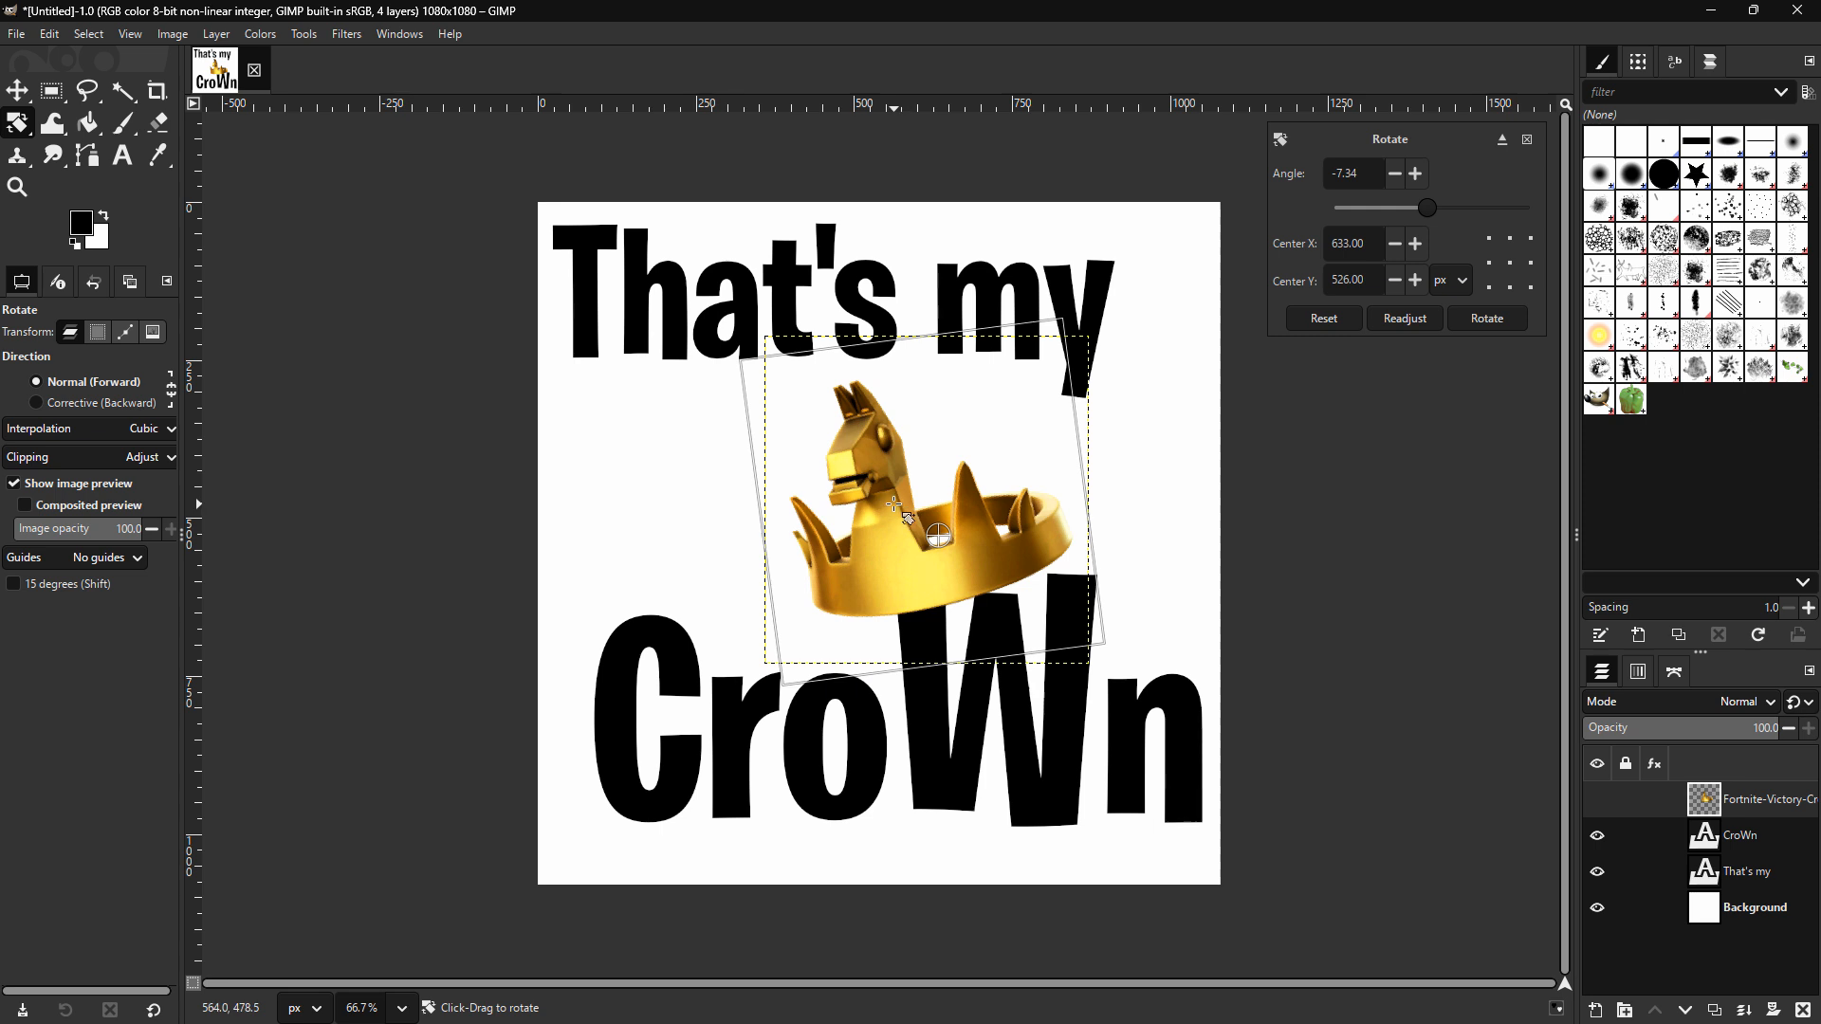
left_click(17, 90)
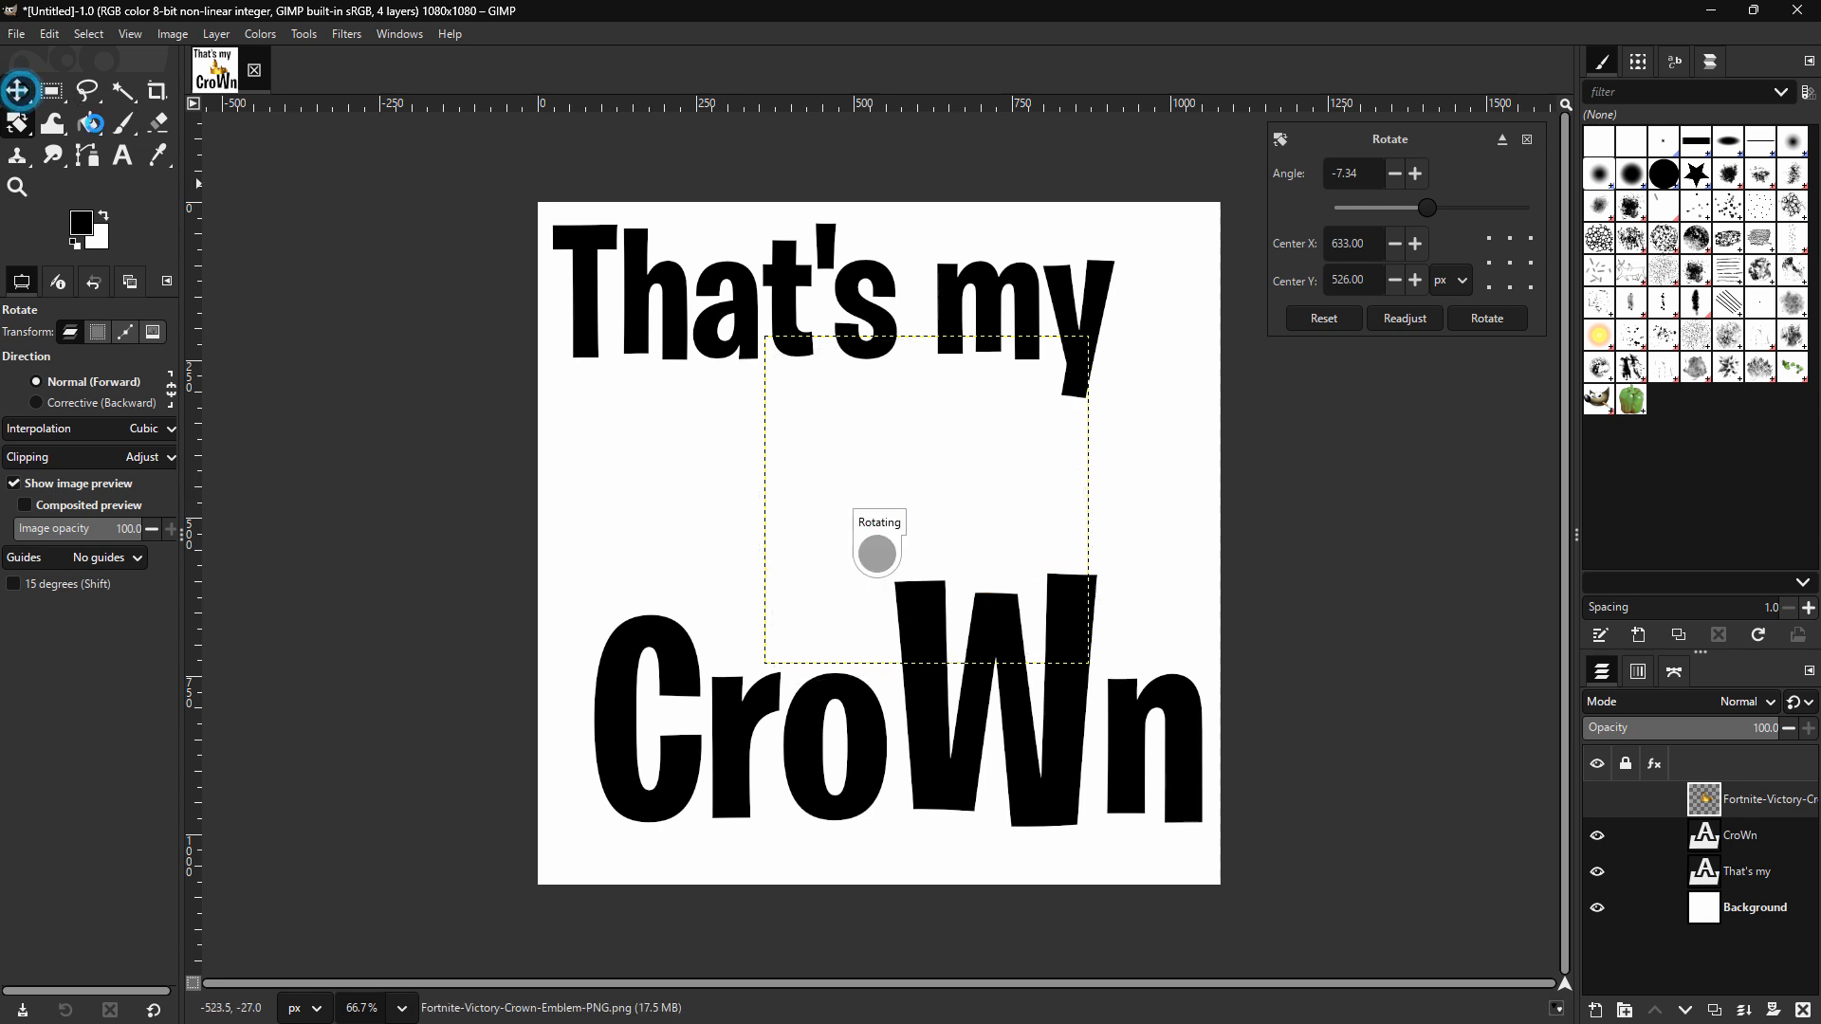
left_click_drag(882, 531, 880, 542)
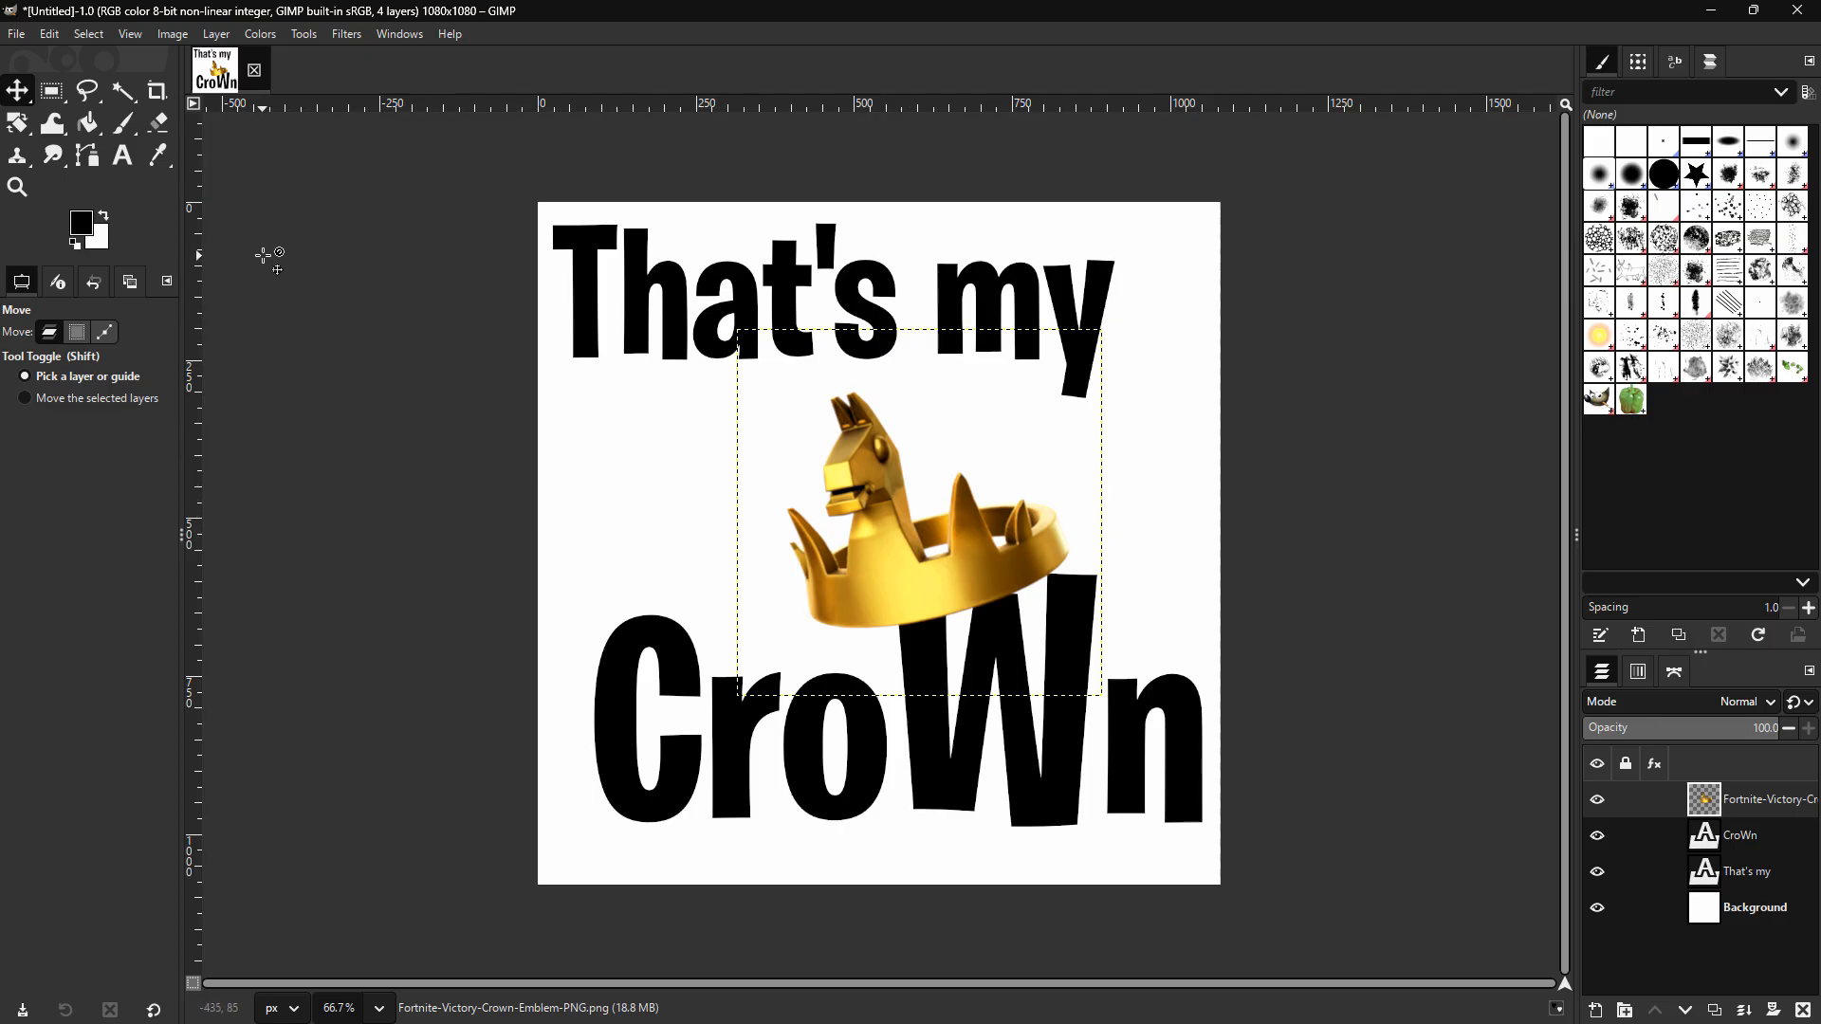
- Recolor the whole "That's my" text bright yellow, f6f529
left_click(125, 159)
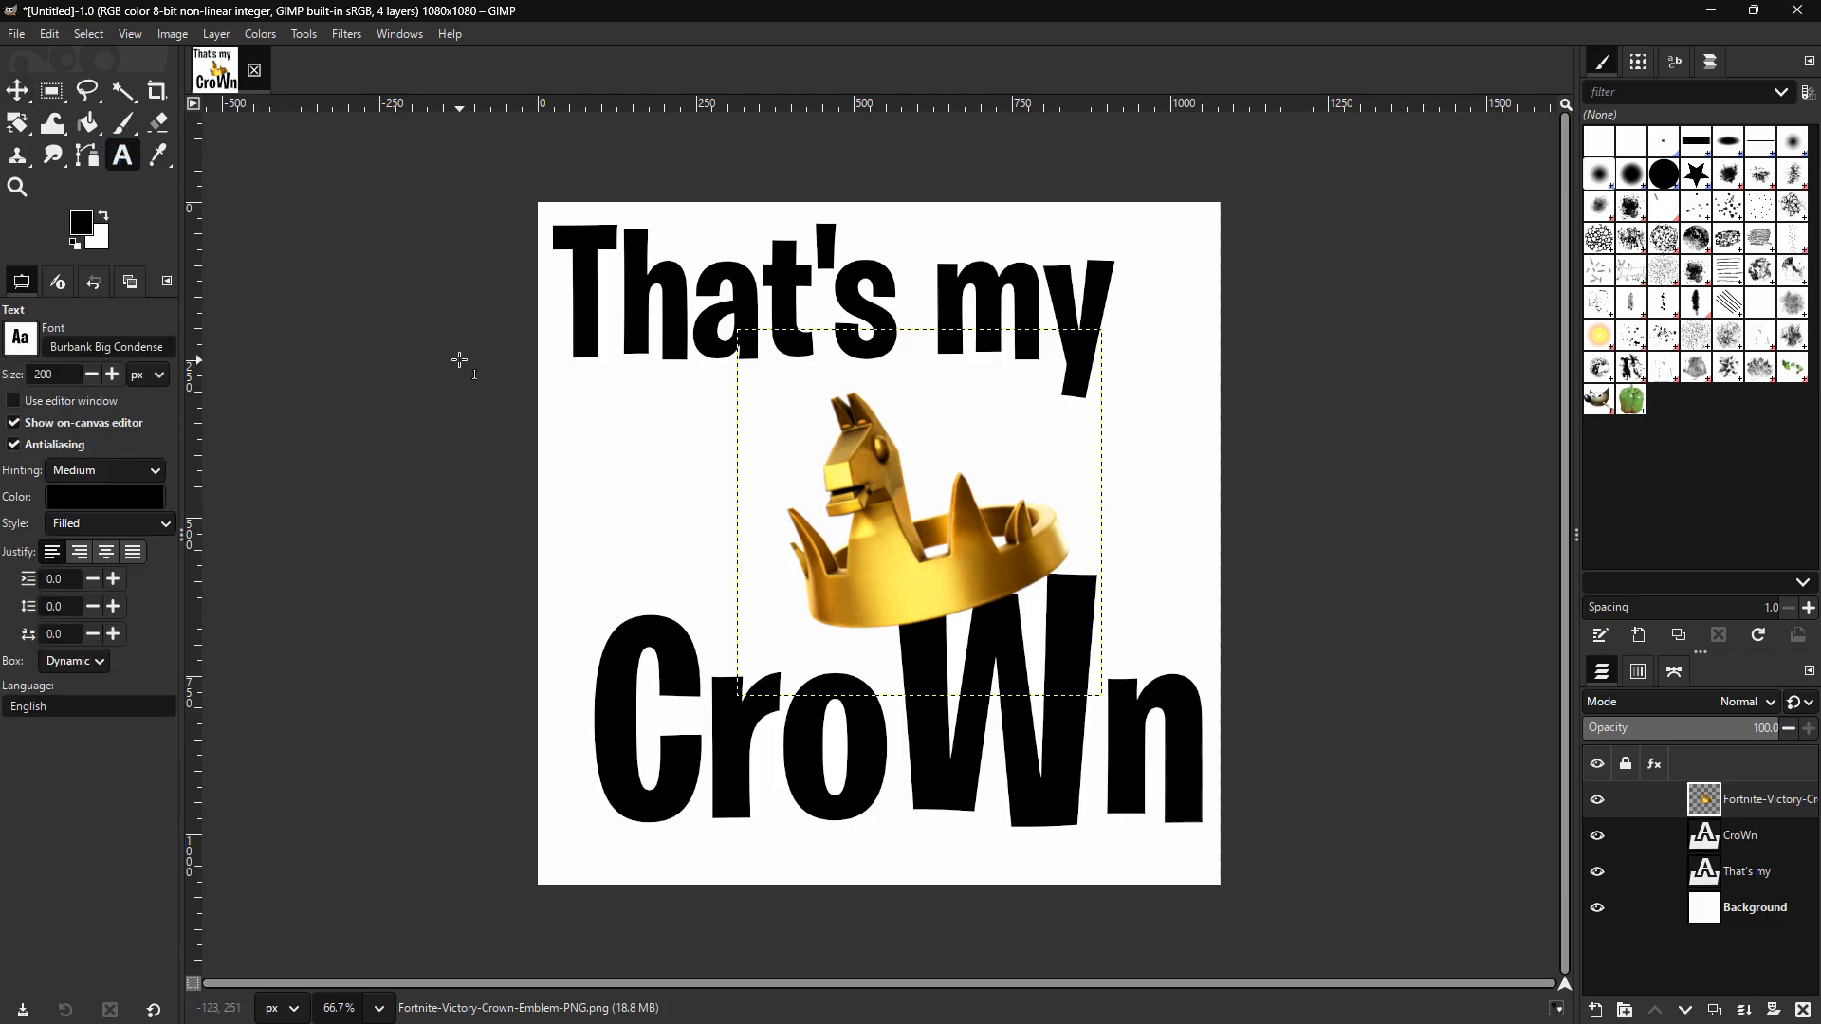
left_click(577, 258)
left_click_drag(560, 240, 1105, 275)
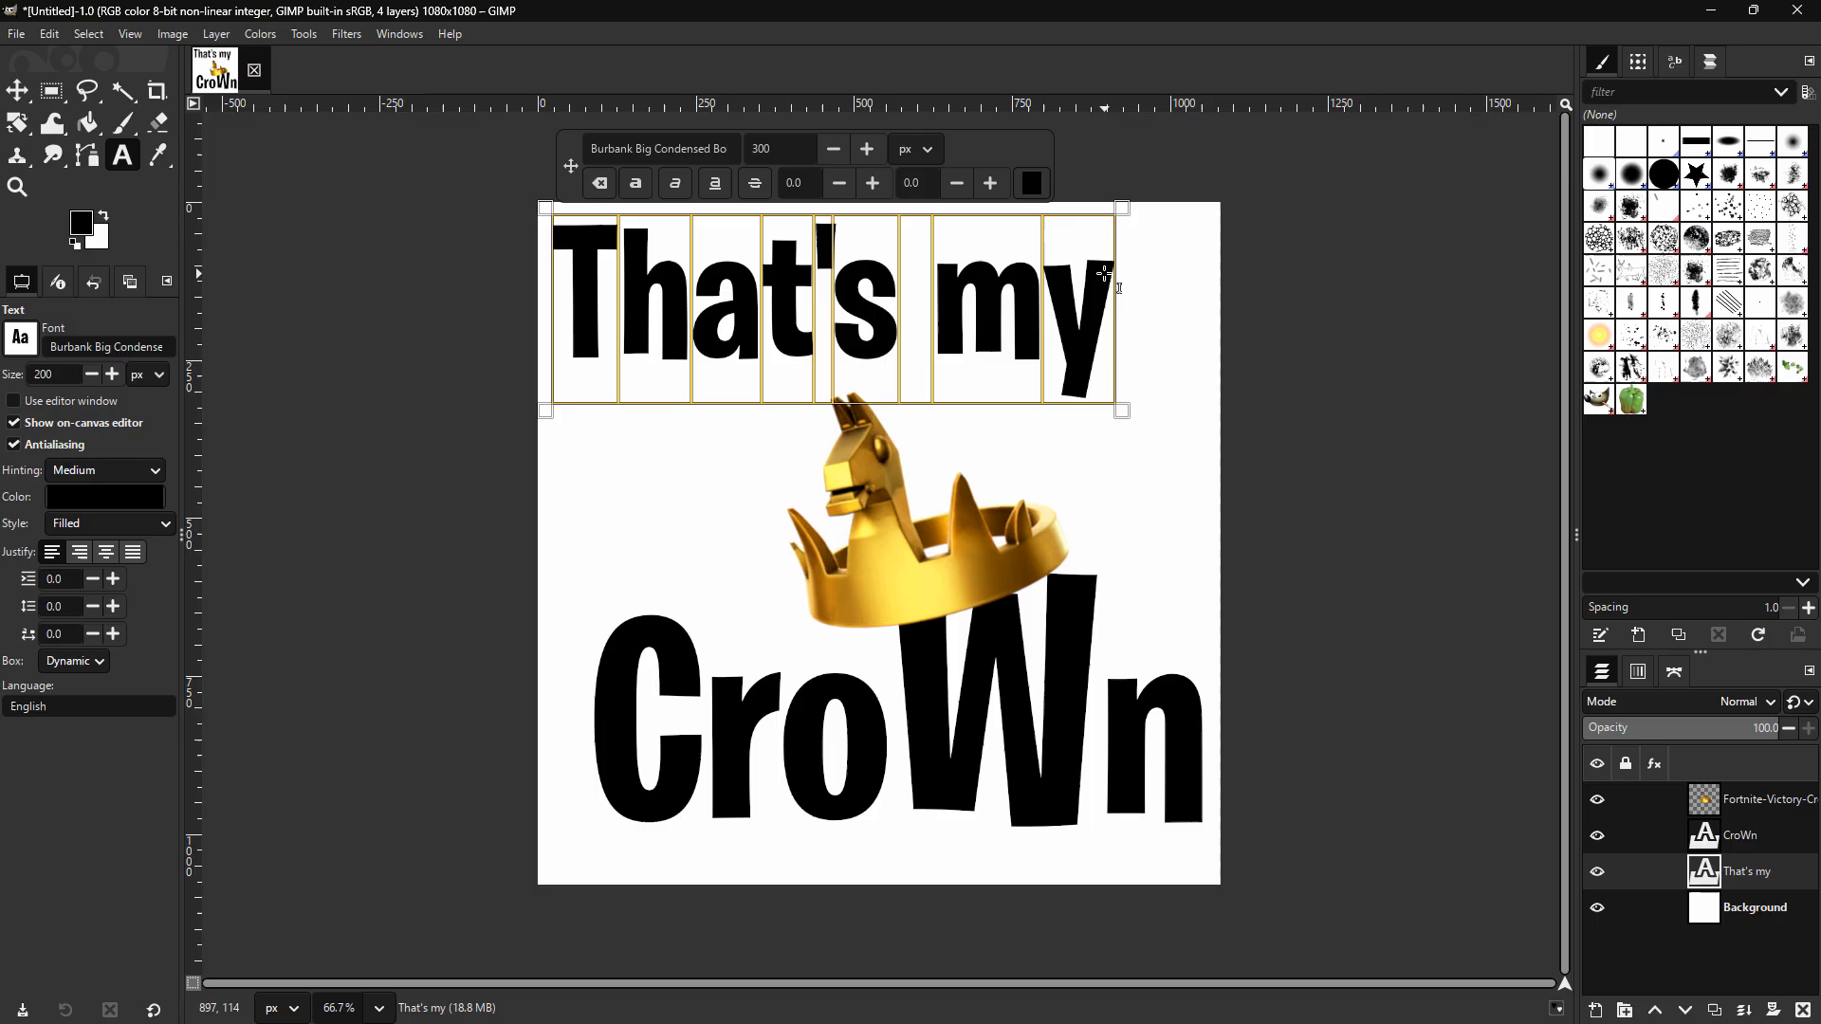
left_click(1032, 183)
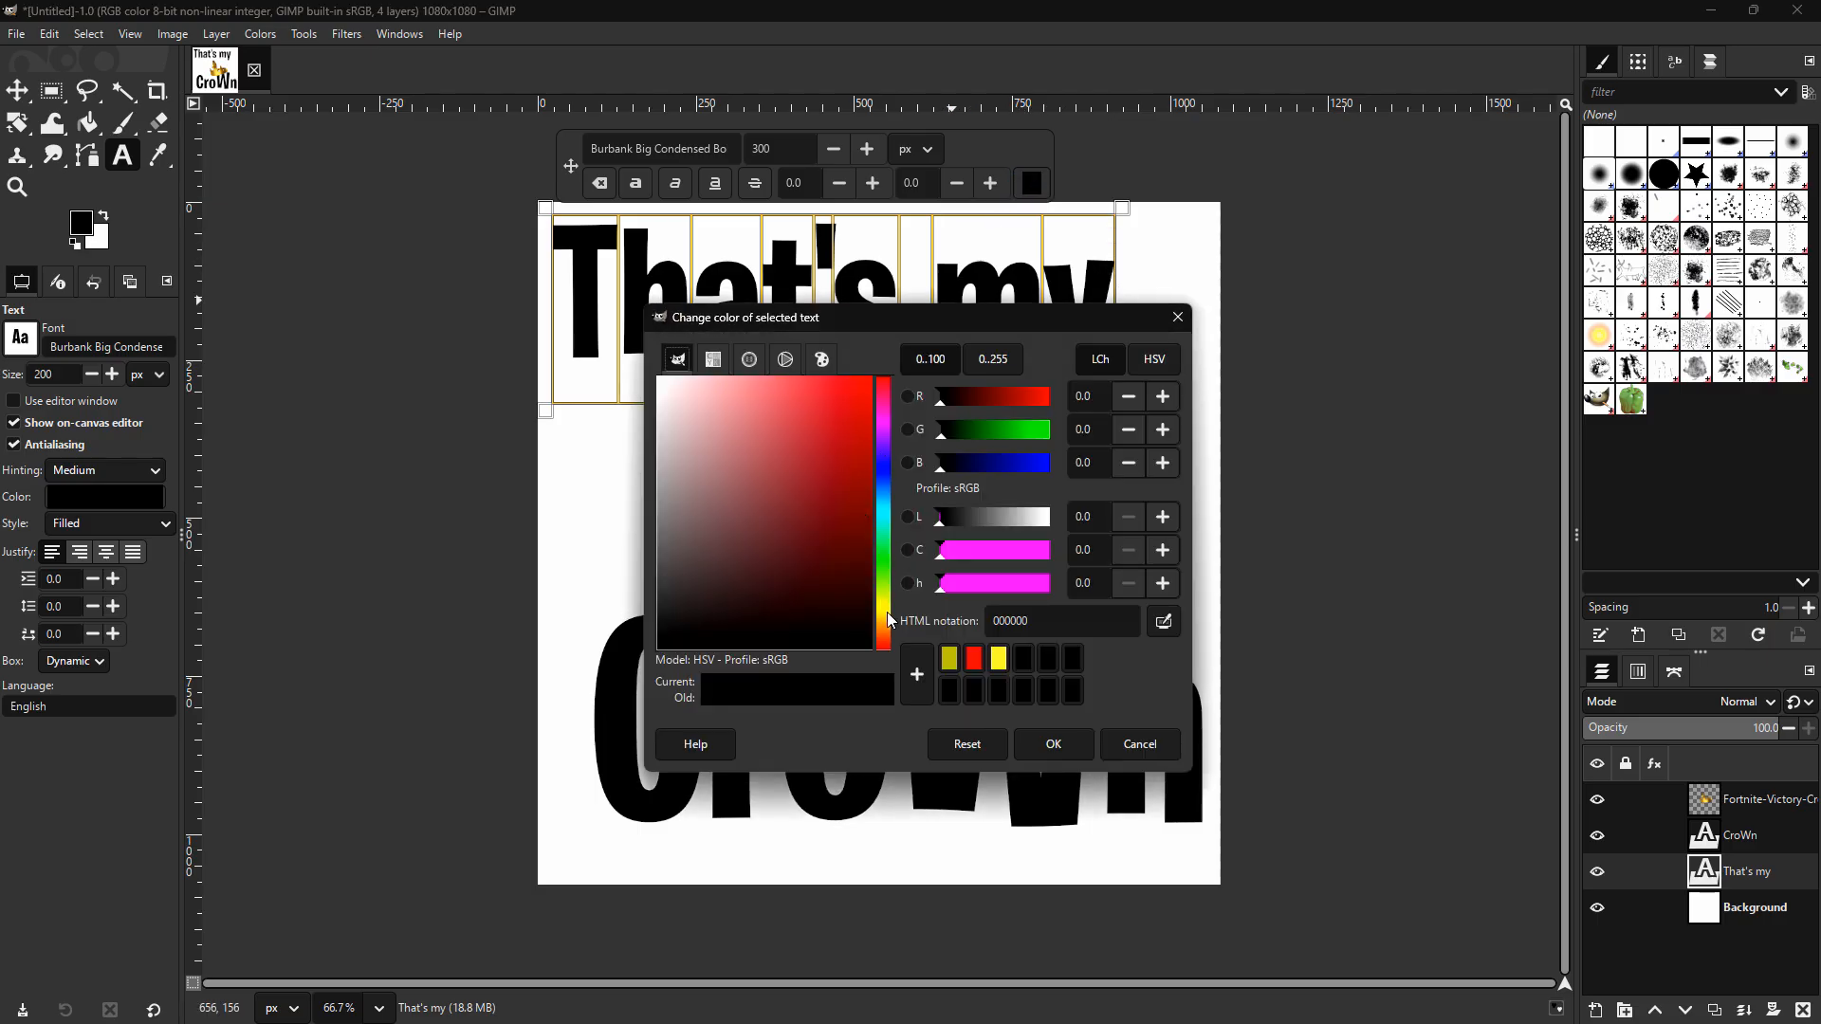
left_click(999, 658)
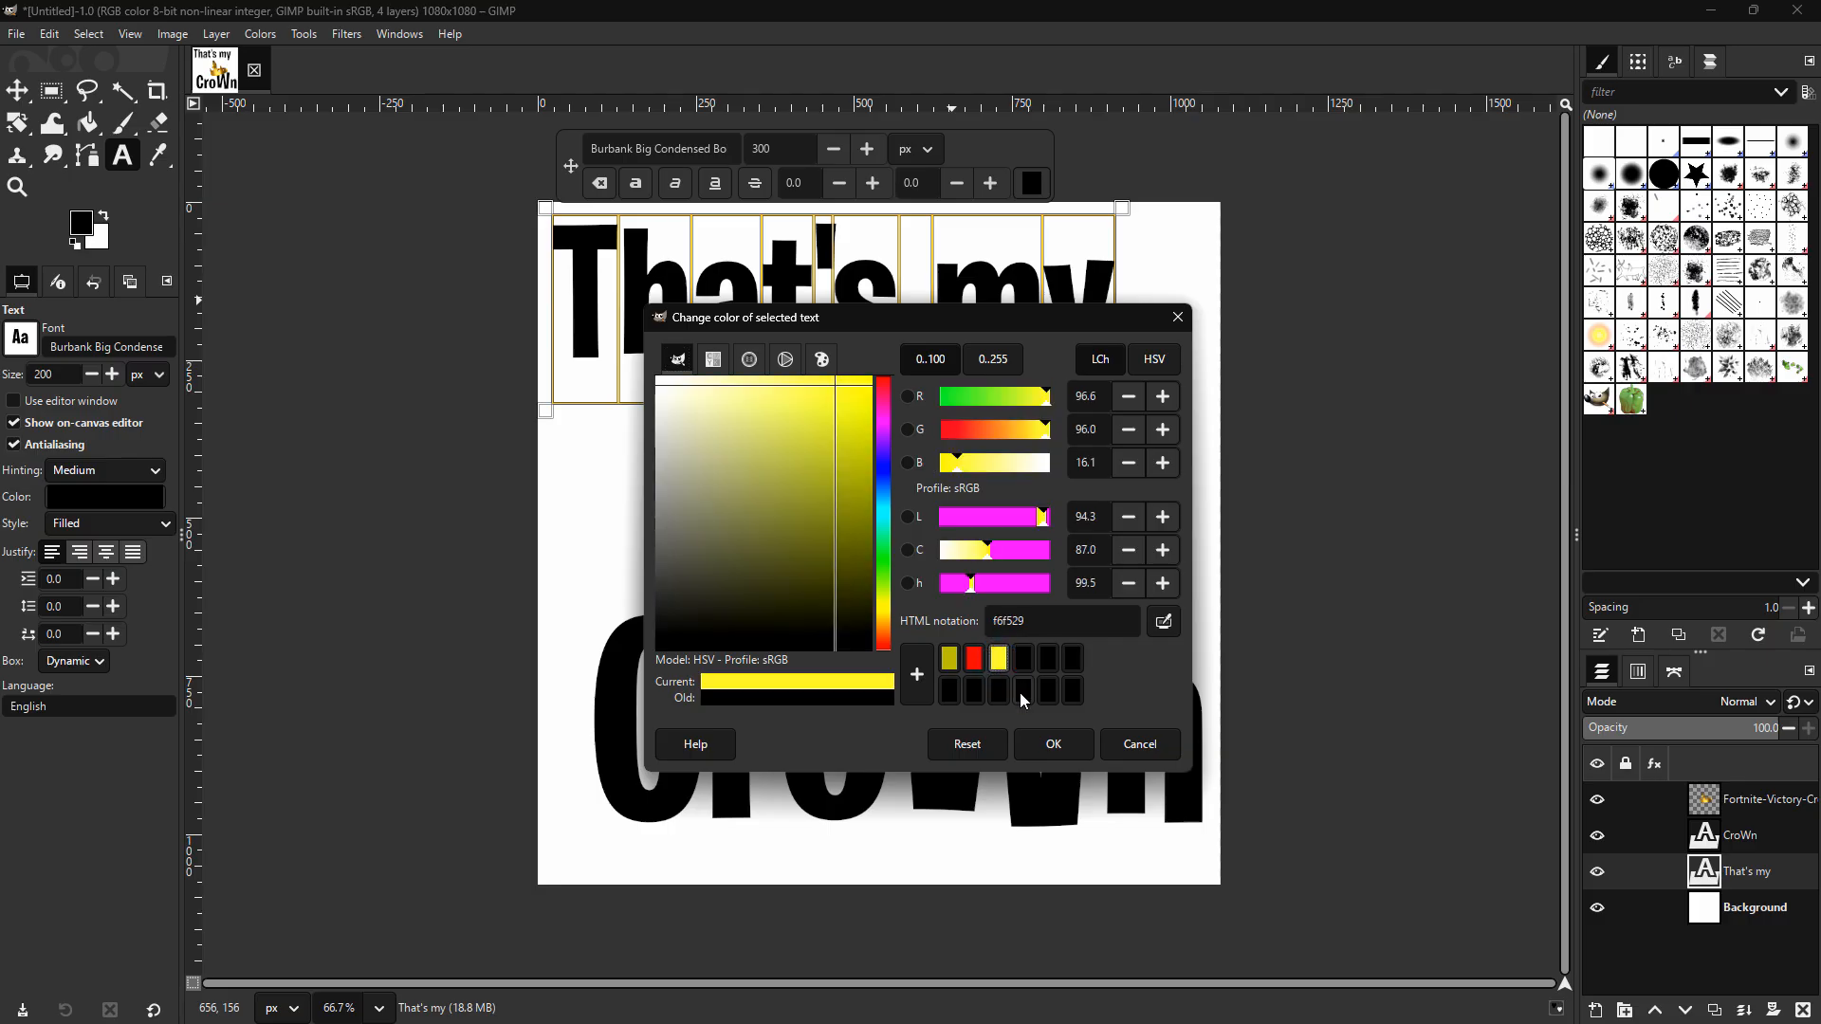
left_click(1053, 744)
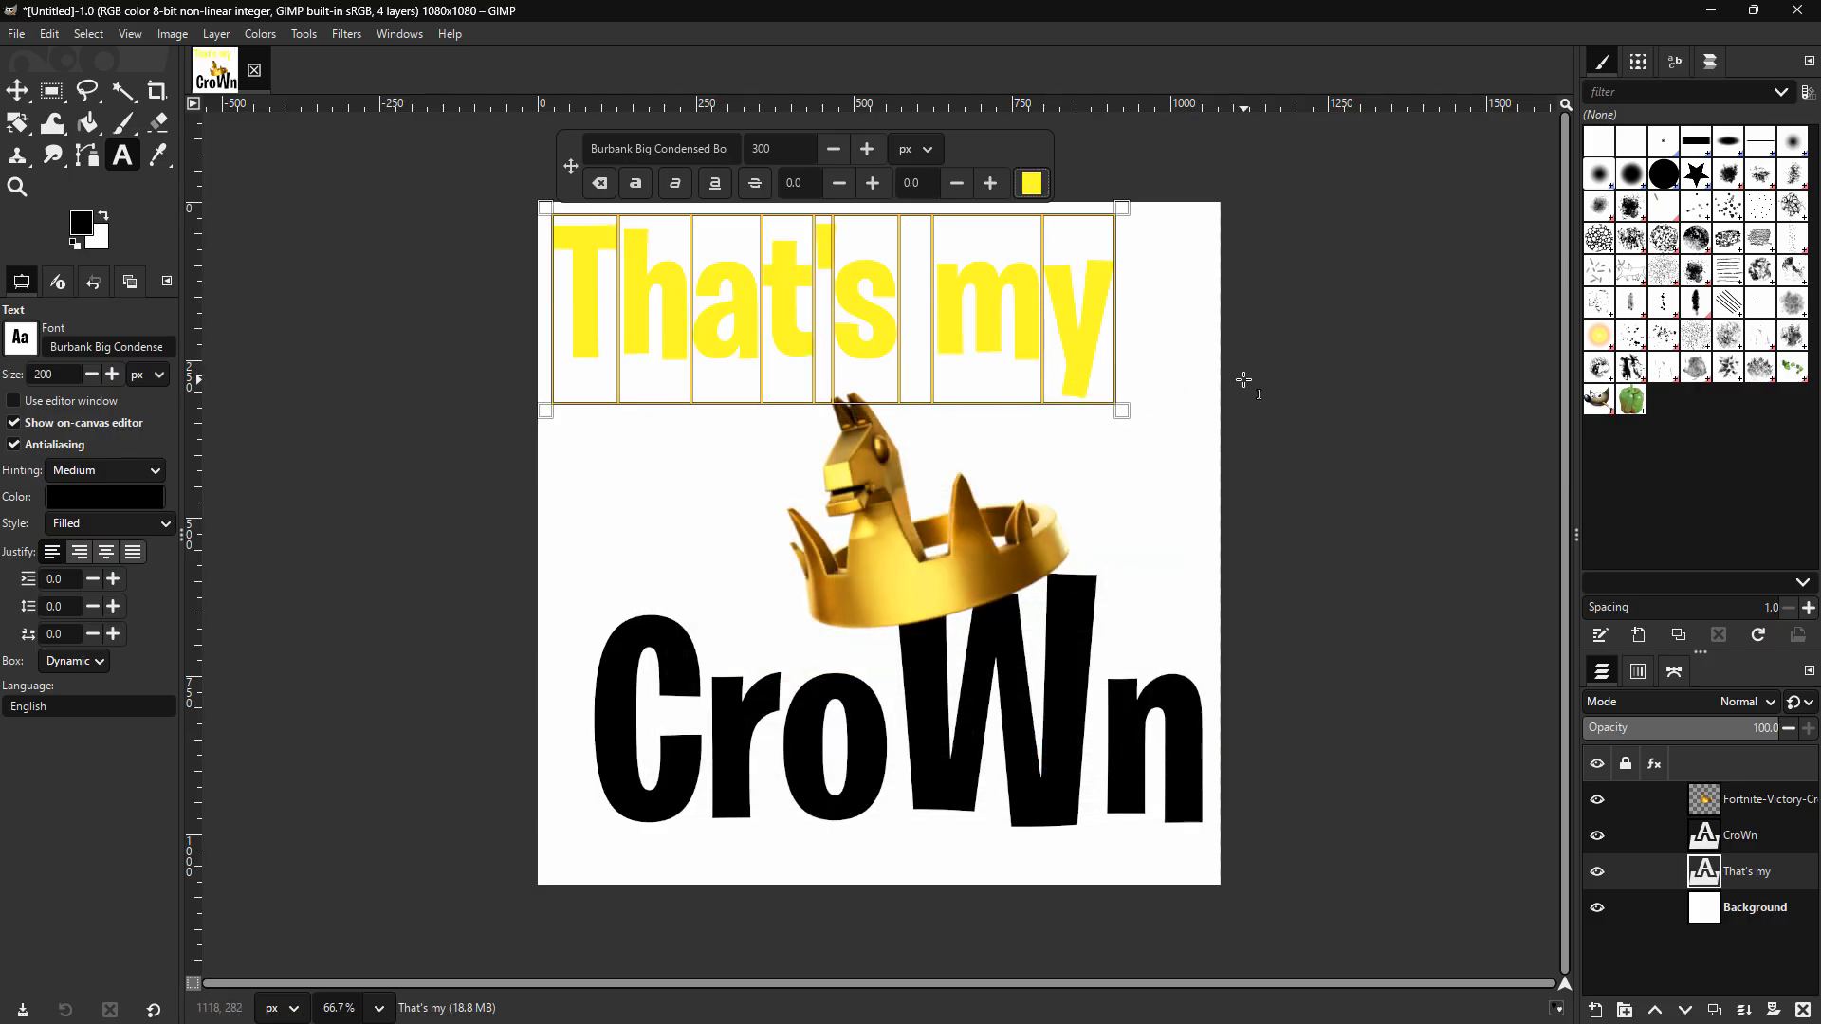
- Change the color of the whole "That's my" text to a slightly darker yellow, e4e21d
left_click(558, 282)
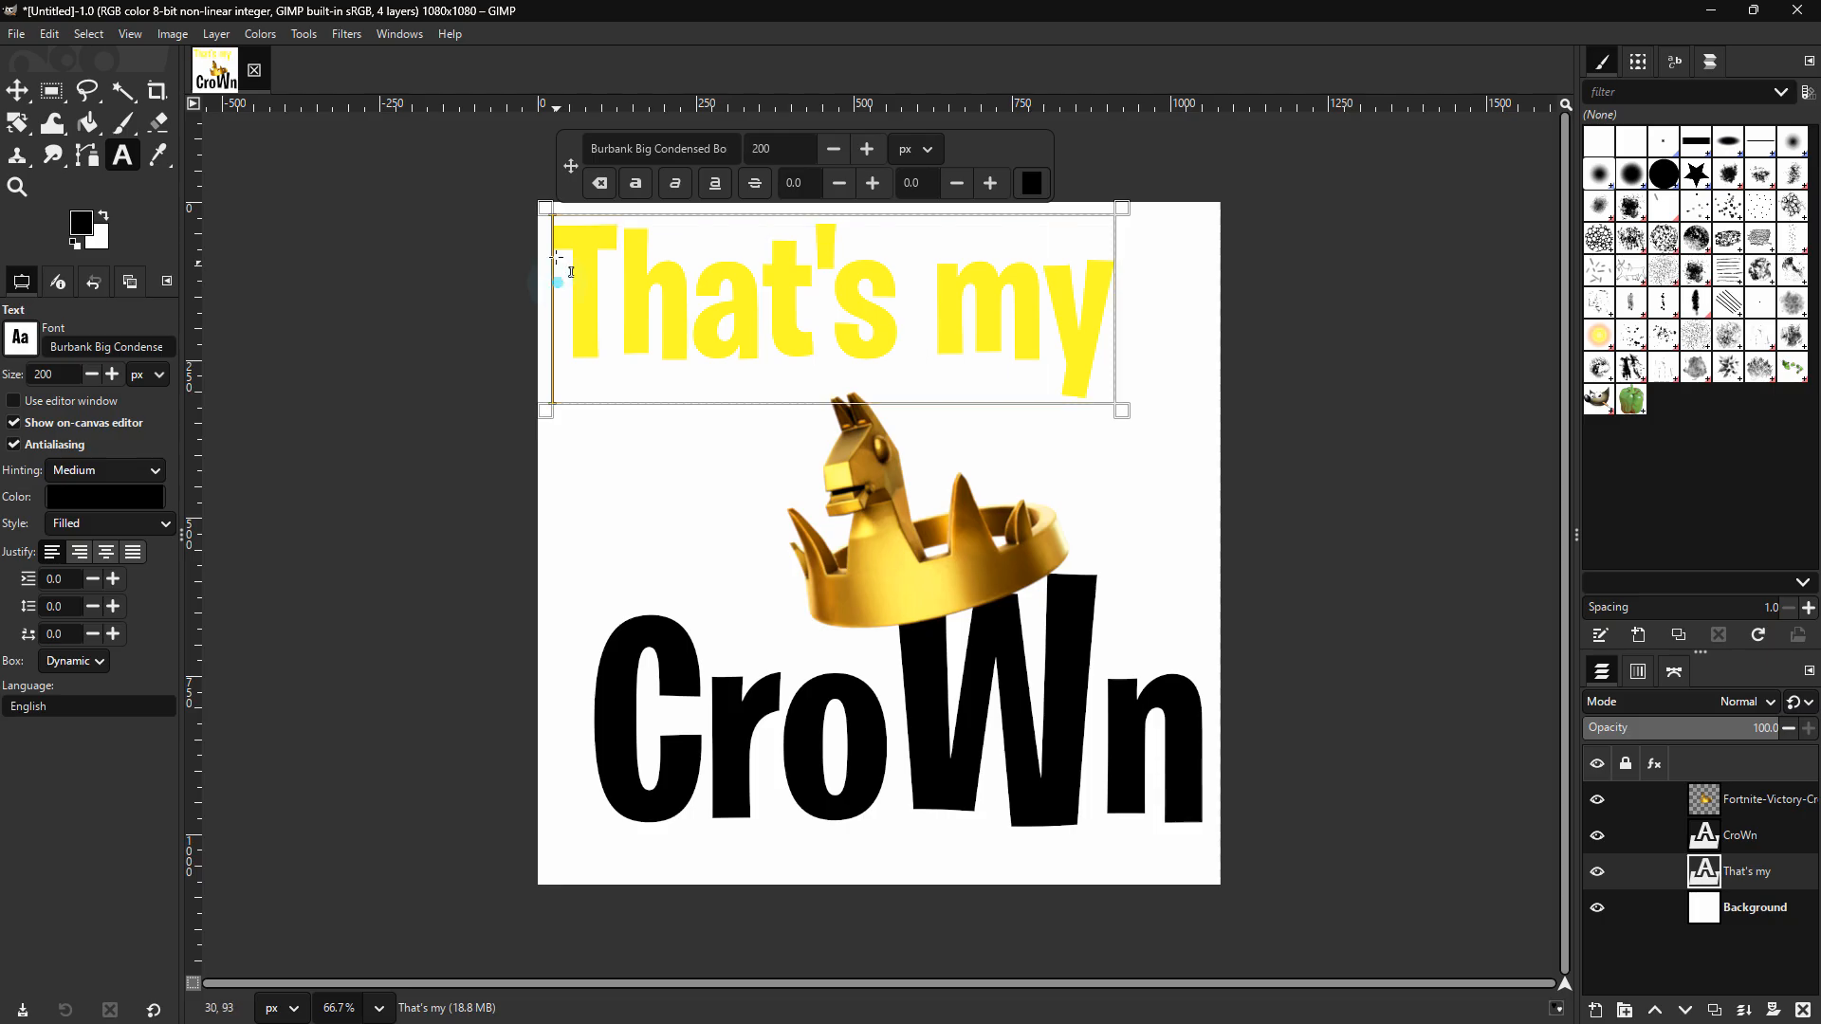
left_click_drag(557, 243, 1065, 249)
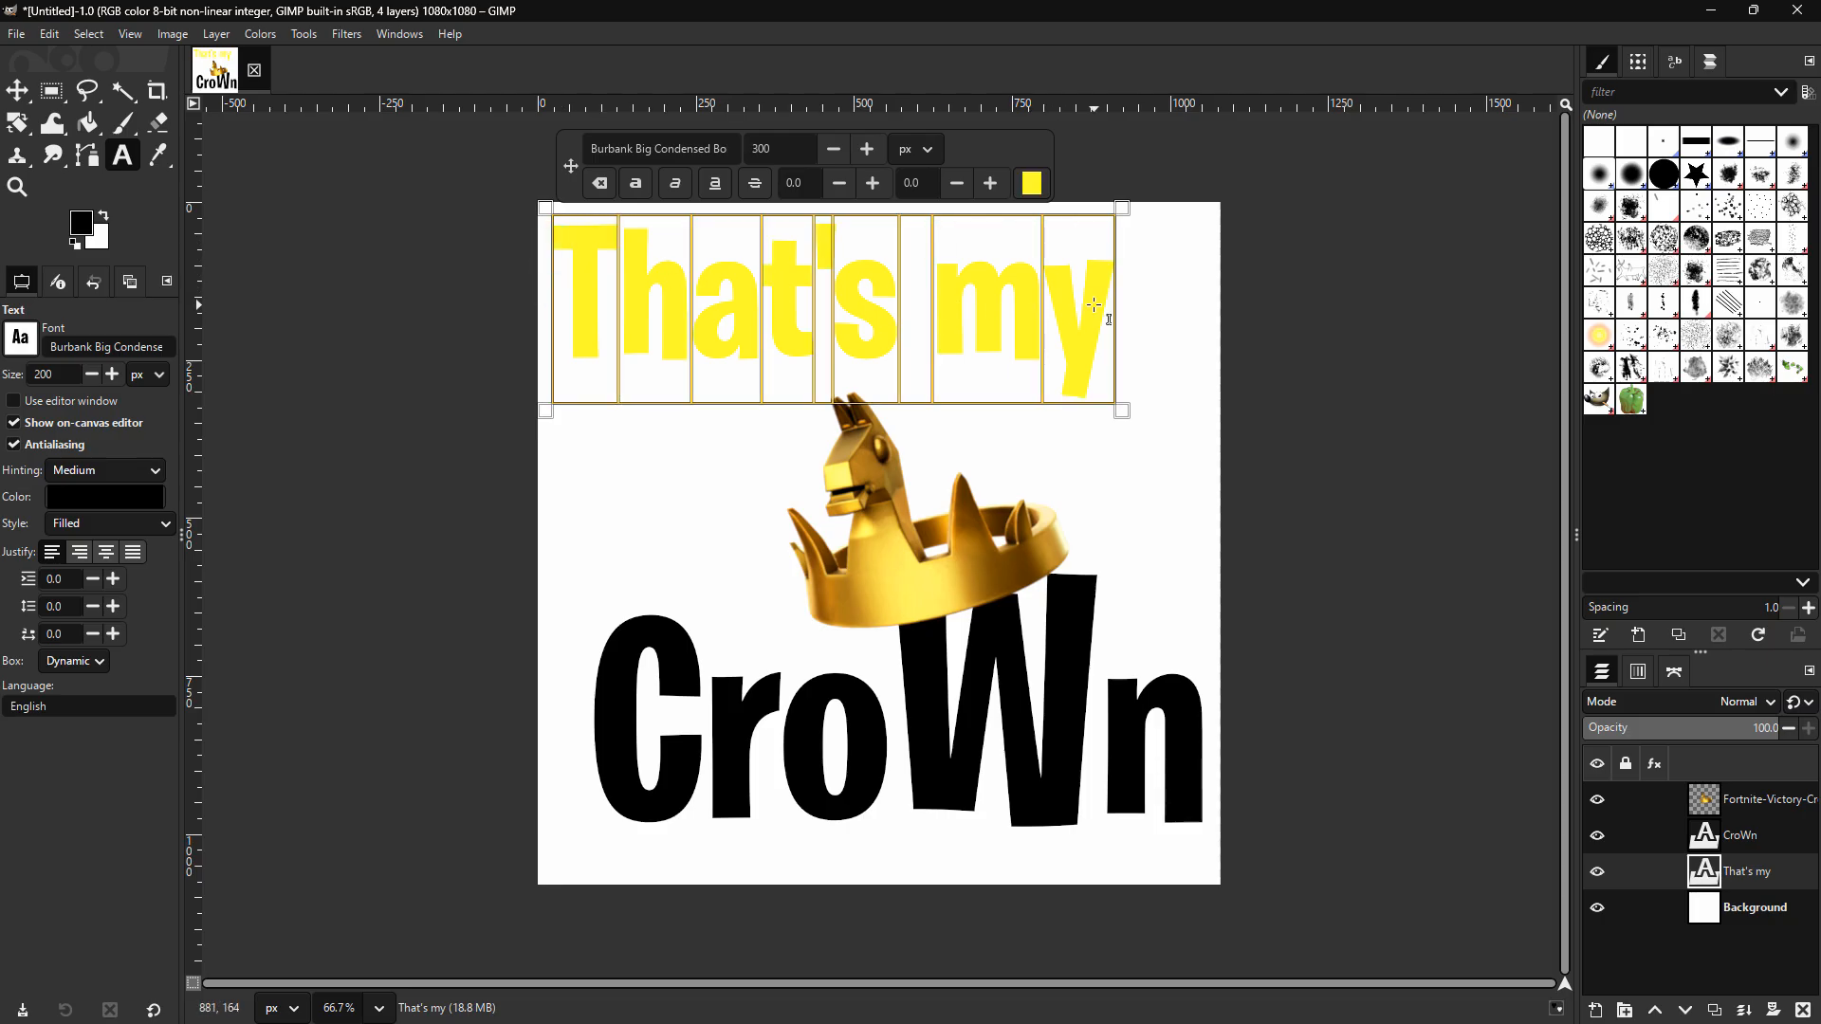
left_click(1031, 183)
left_click_drag(837, 389, 847, 408)
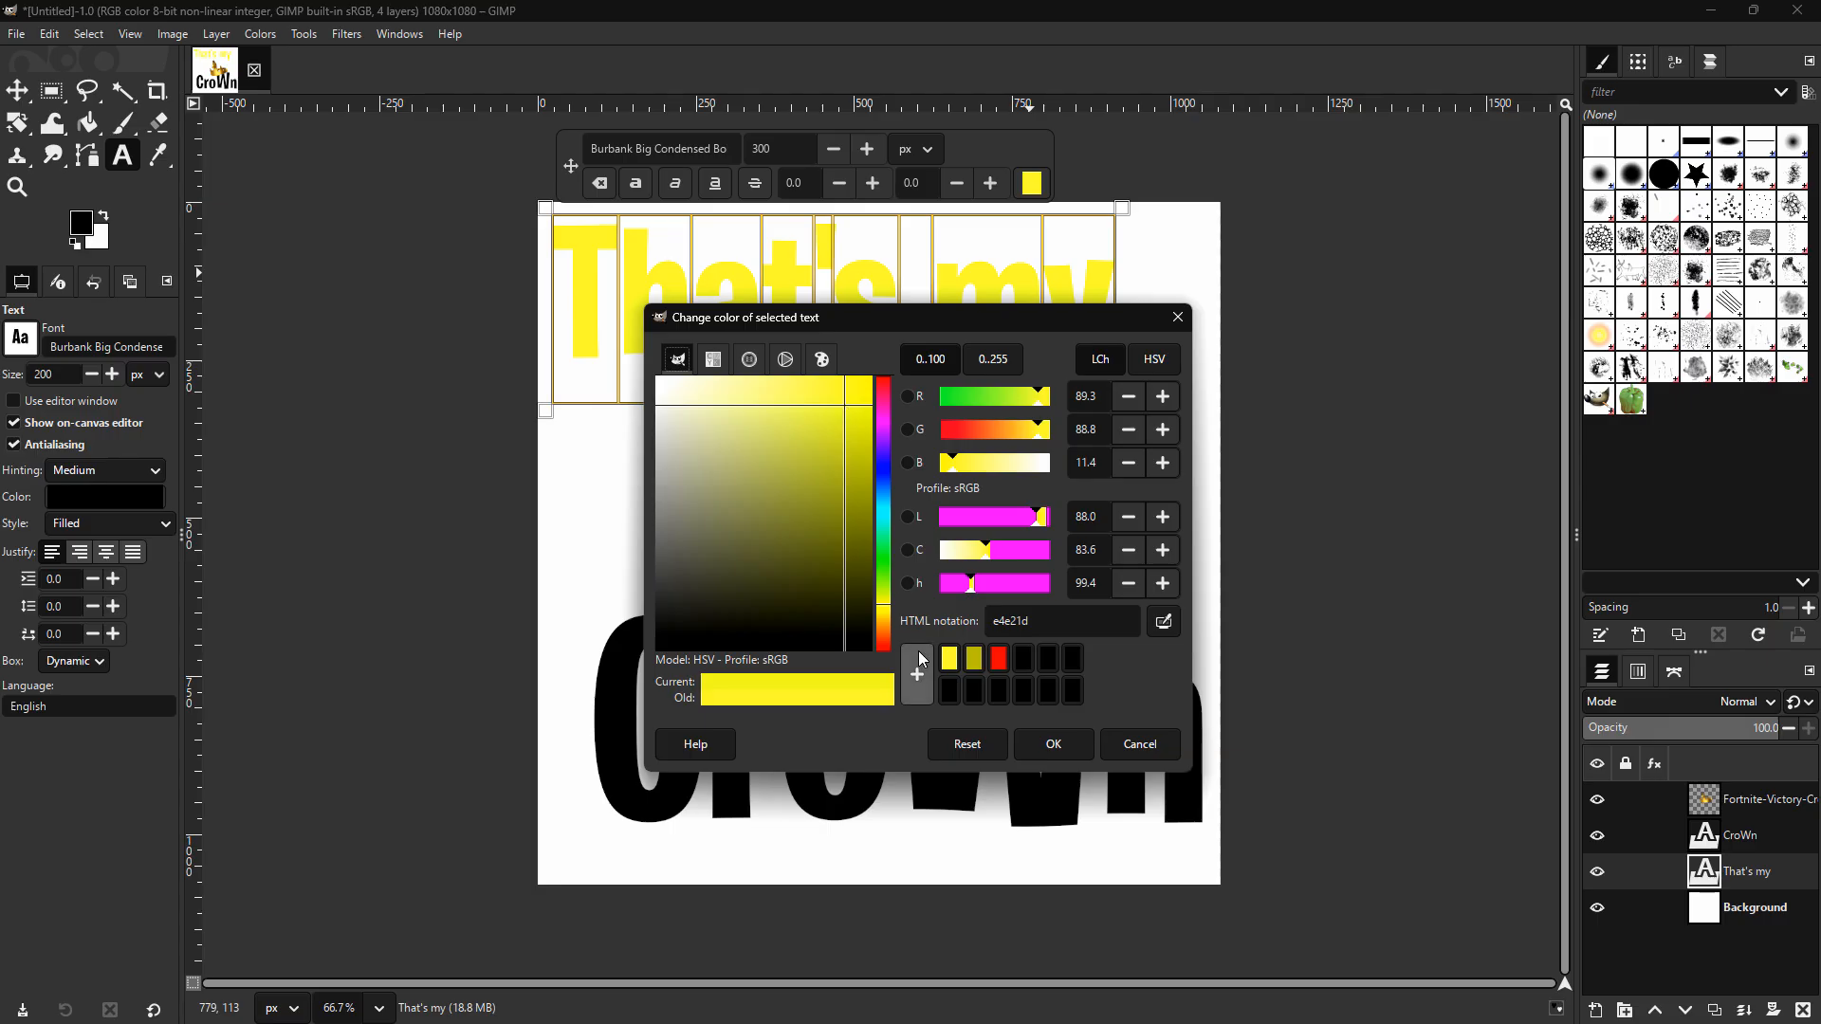
left_click(1052, 745)
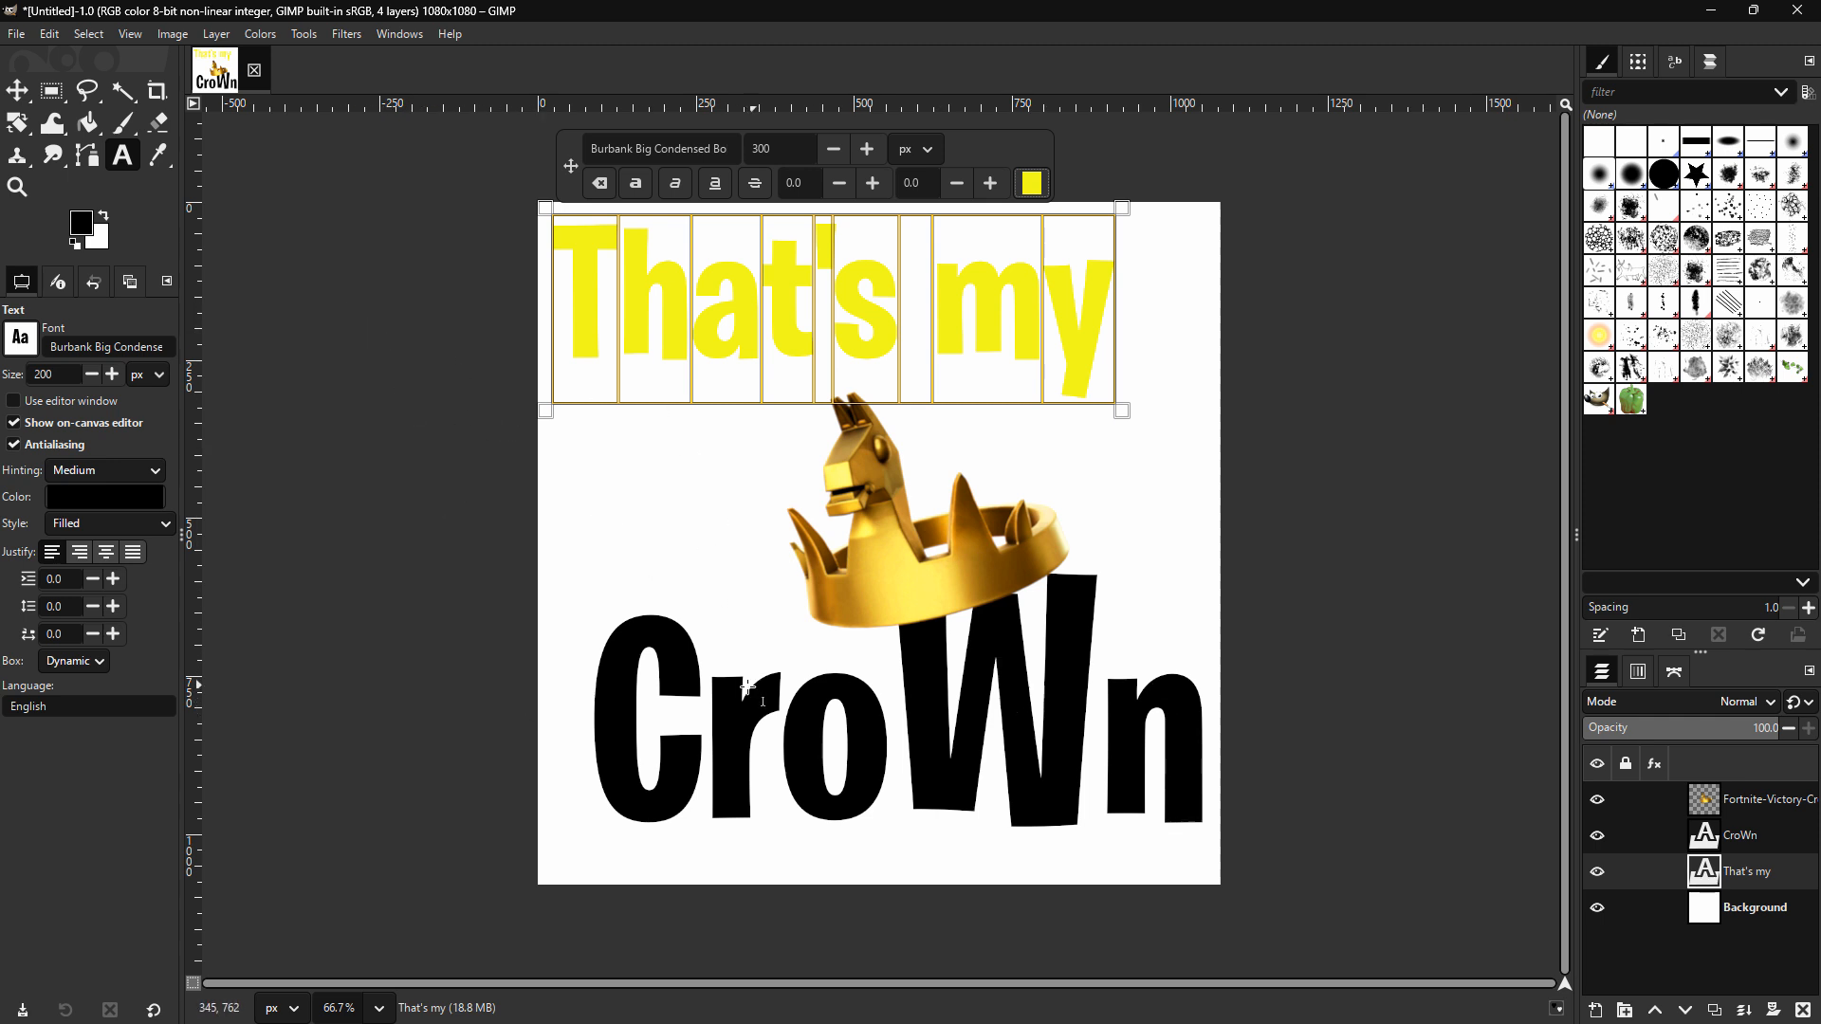
- Recolor the whole "CroWn" text with the dark yellow from the color history and nudge it slightly up and right
left_click(595, 683)
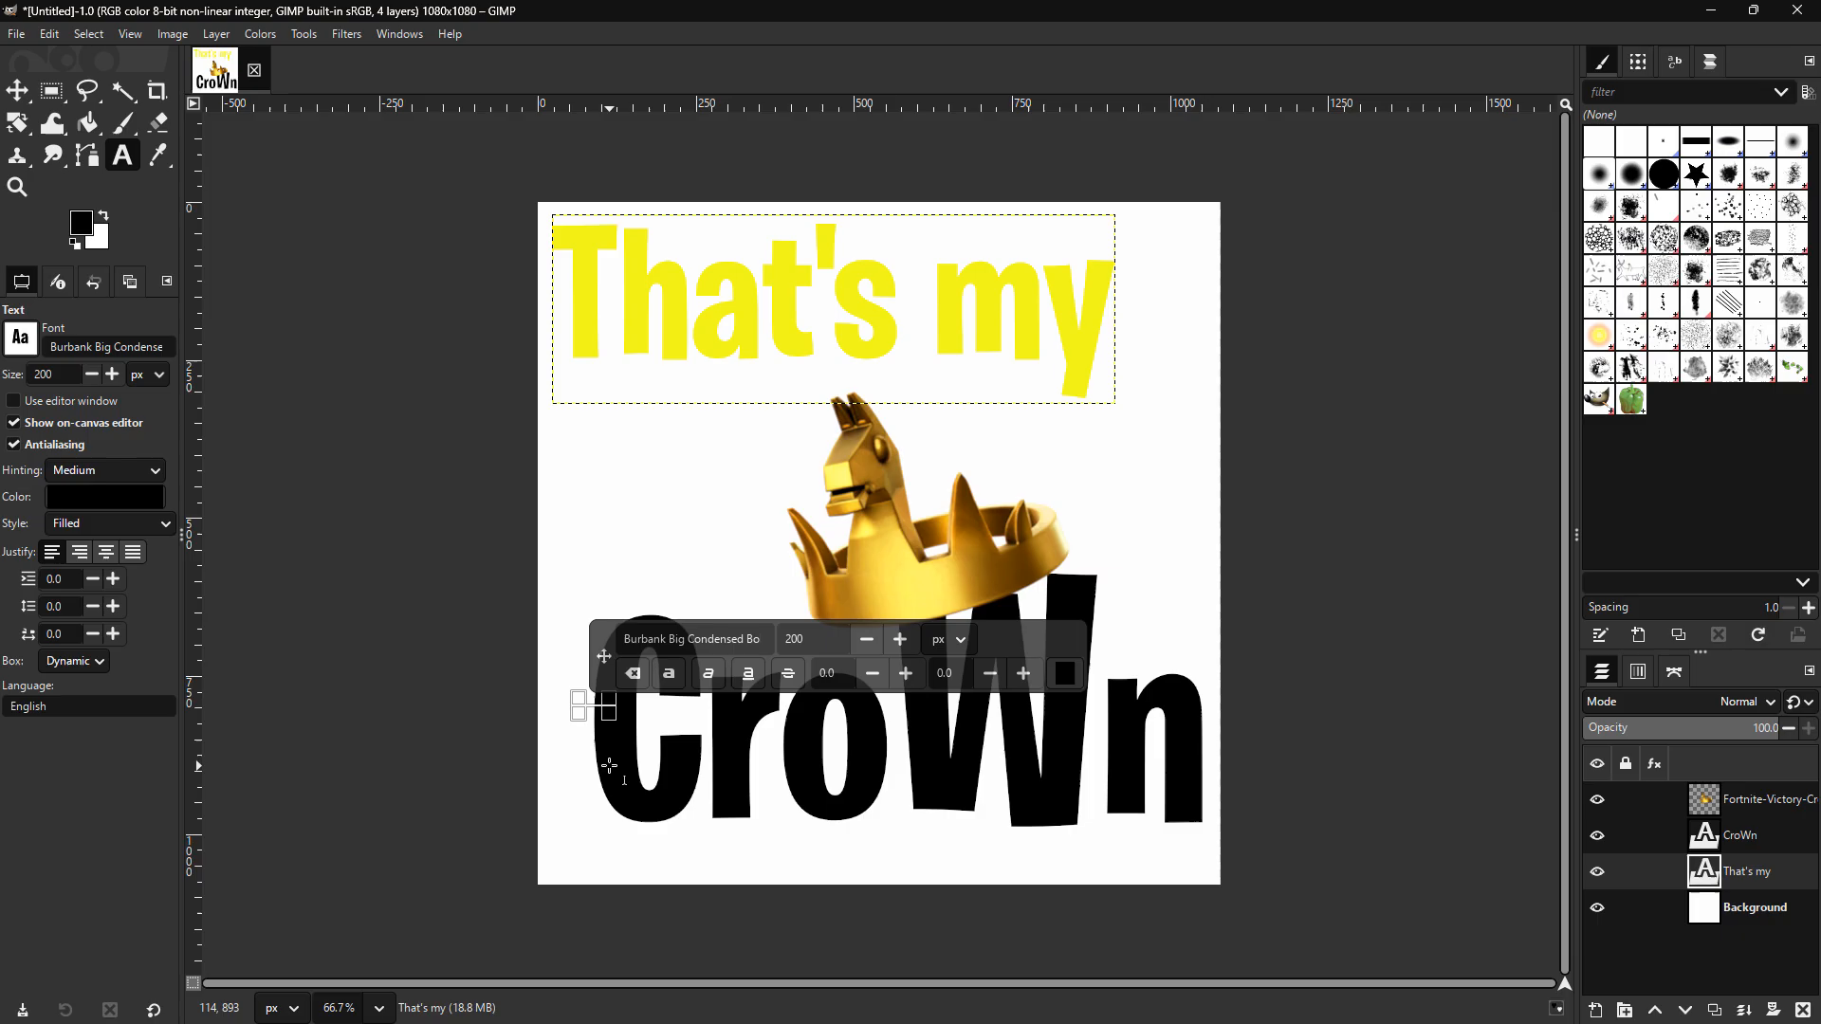
left_click(582, 781)
left_click_drag(602, 753, 1255, 738)
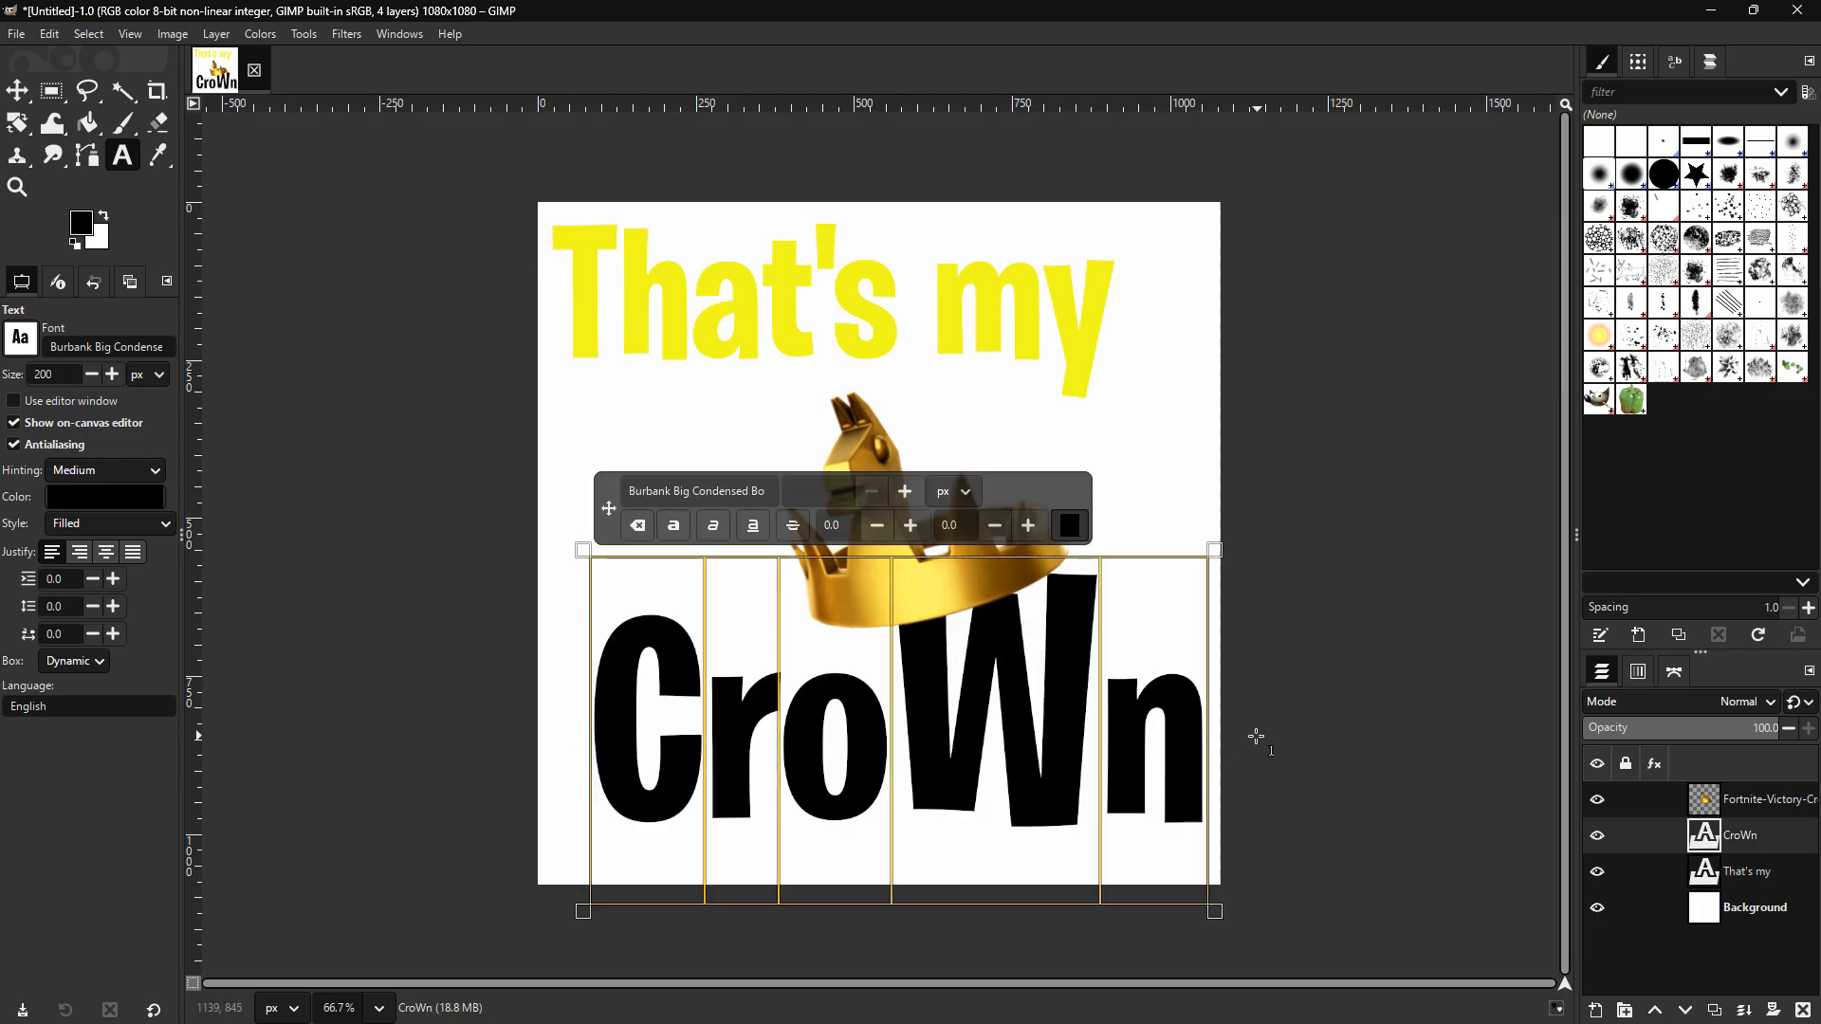
left_click(1070, 527)
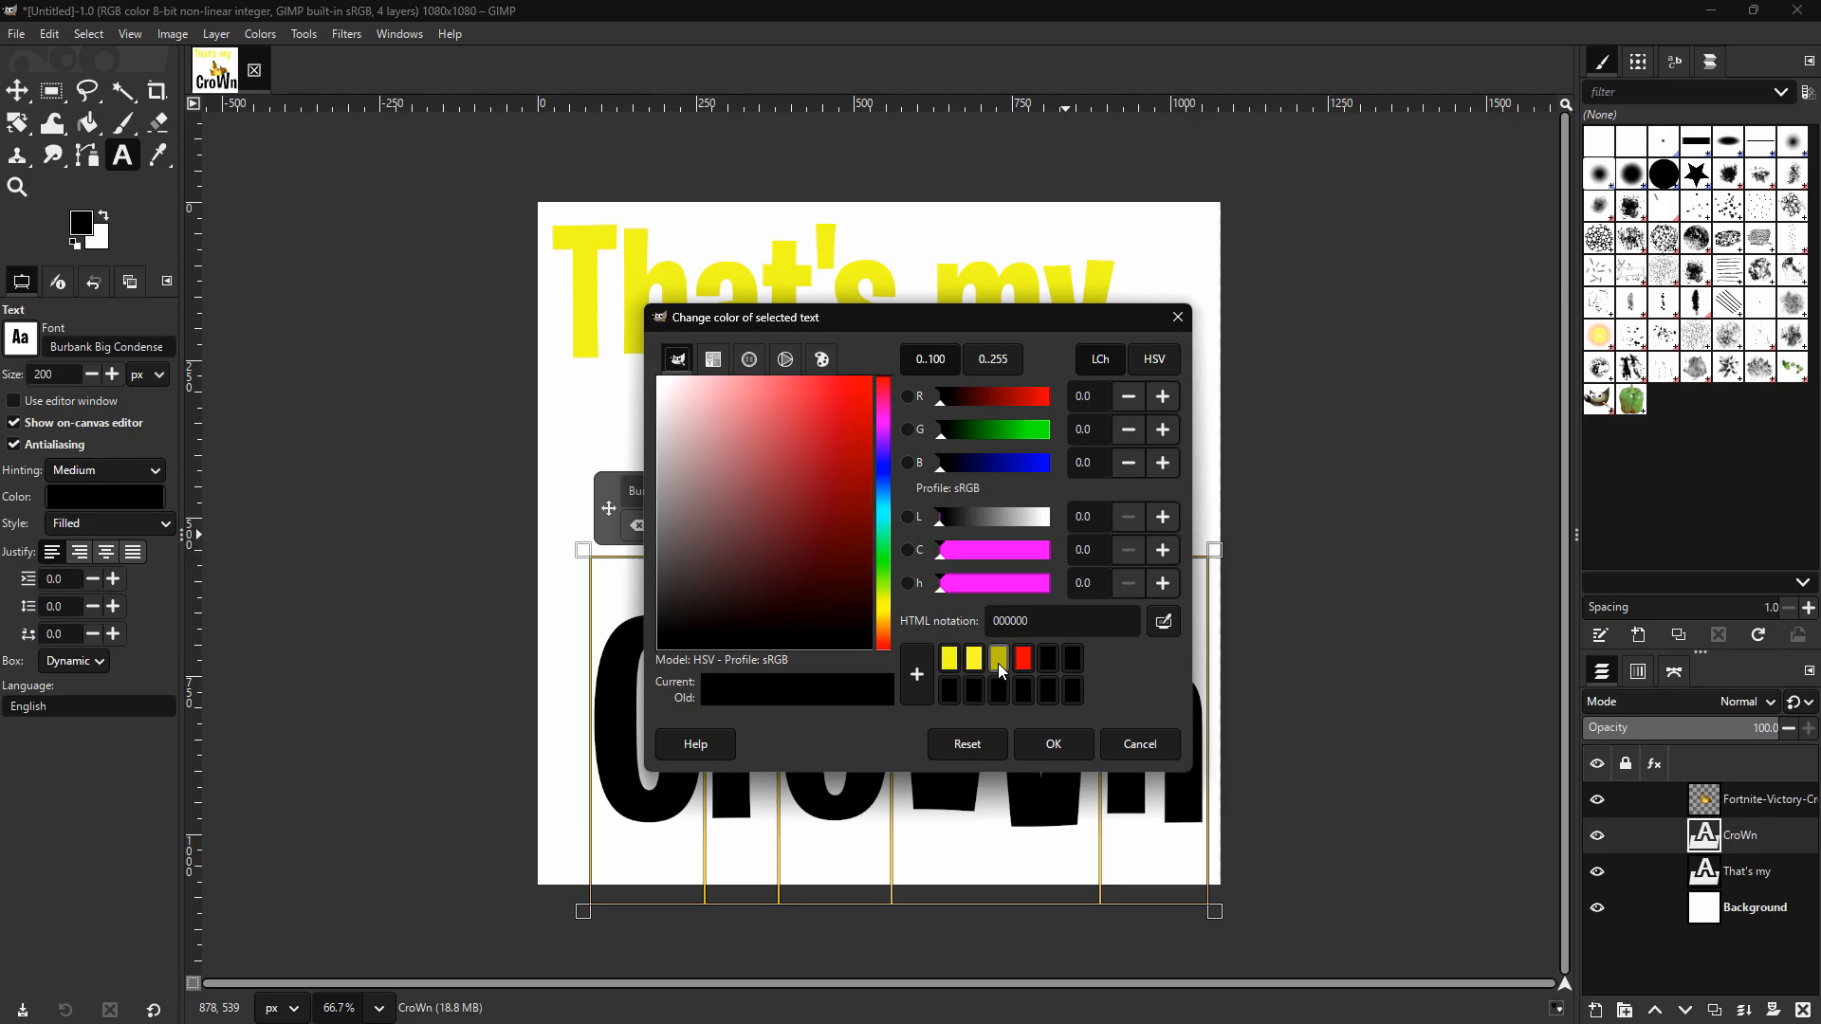
left_click(999, 659)
left_click(1039, 744)
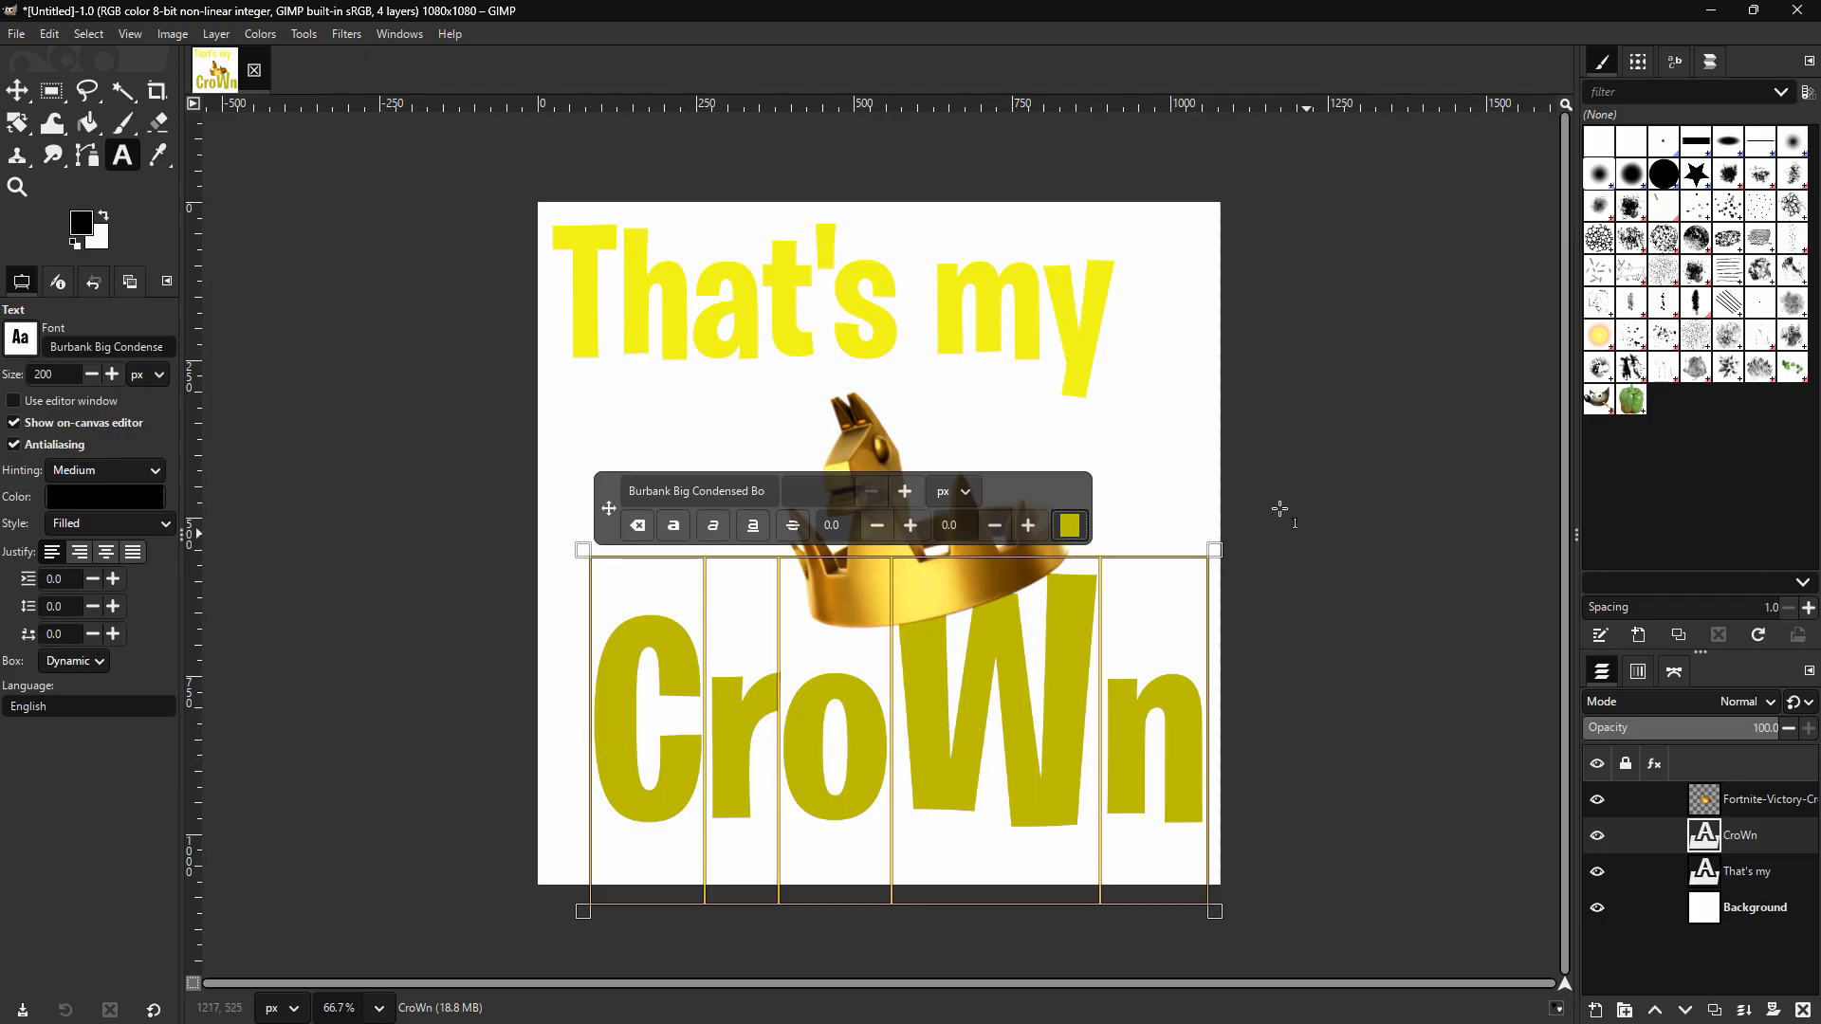
left_click(16, 91)
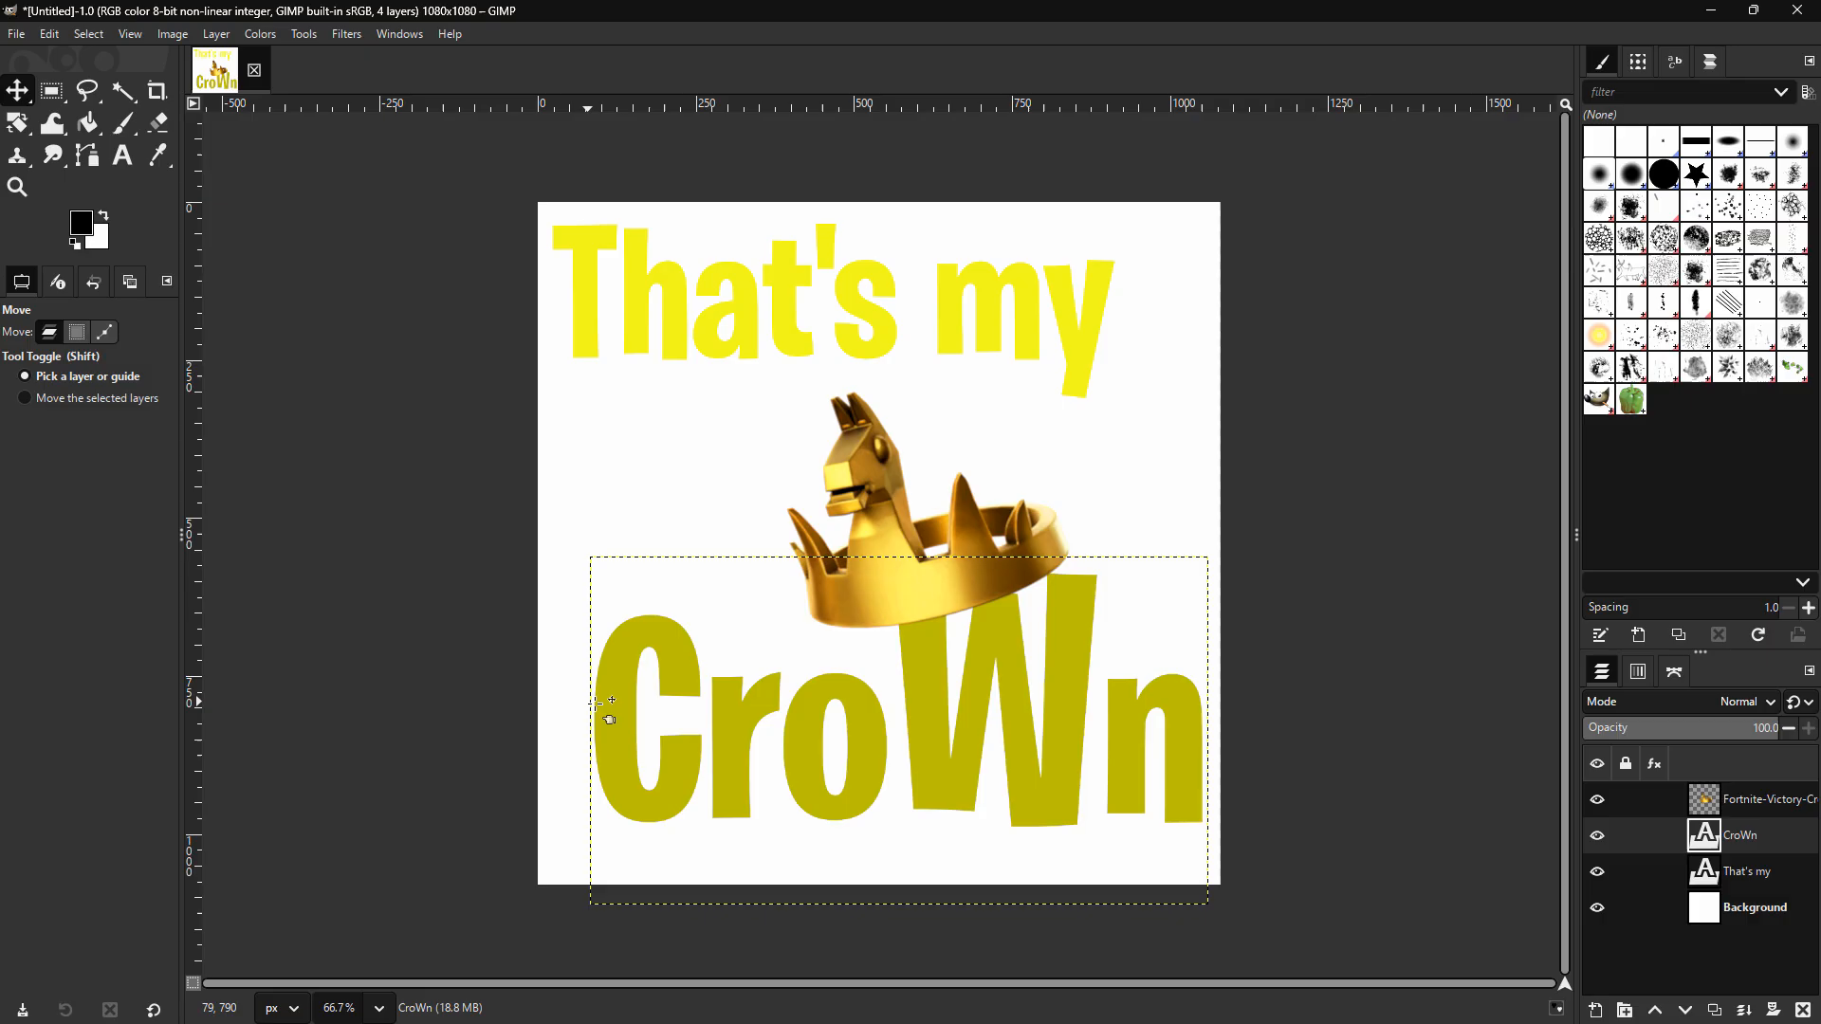
mouse_move(597, 704)
left_mouse_down()
mouse_move(655, 700)
mouse_move(602, 703)
left_mouse_up()
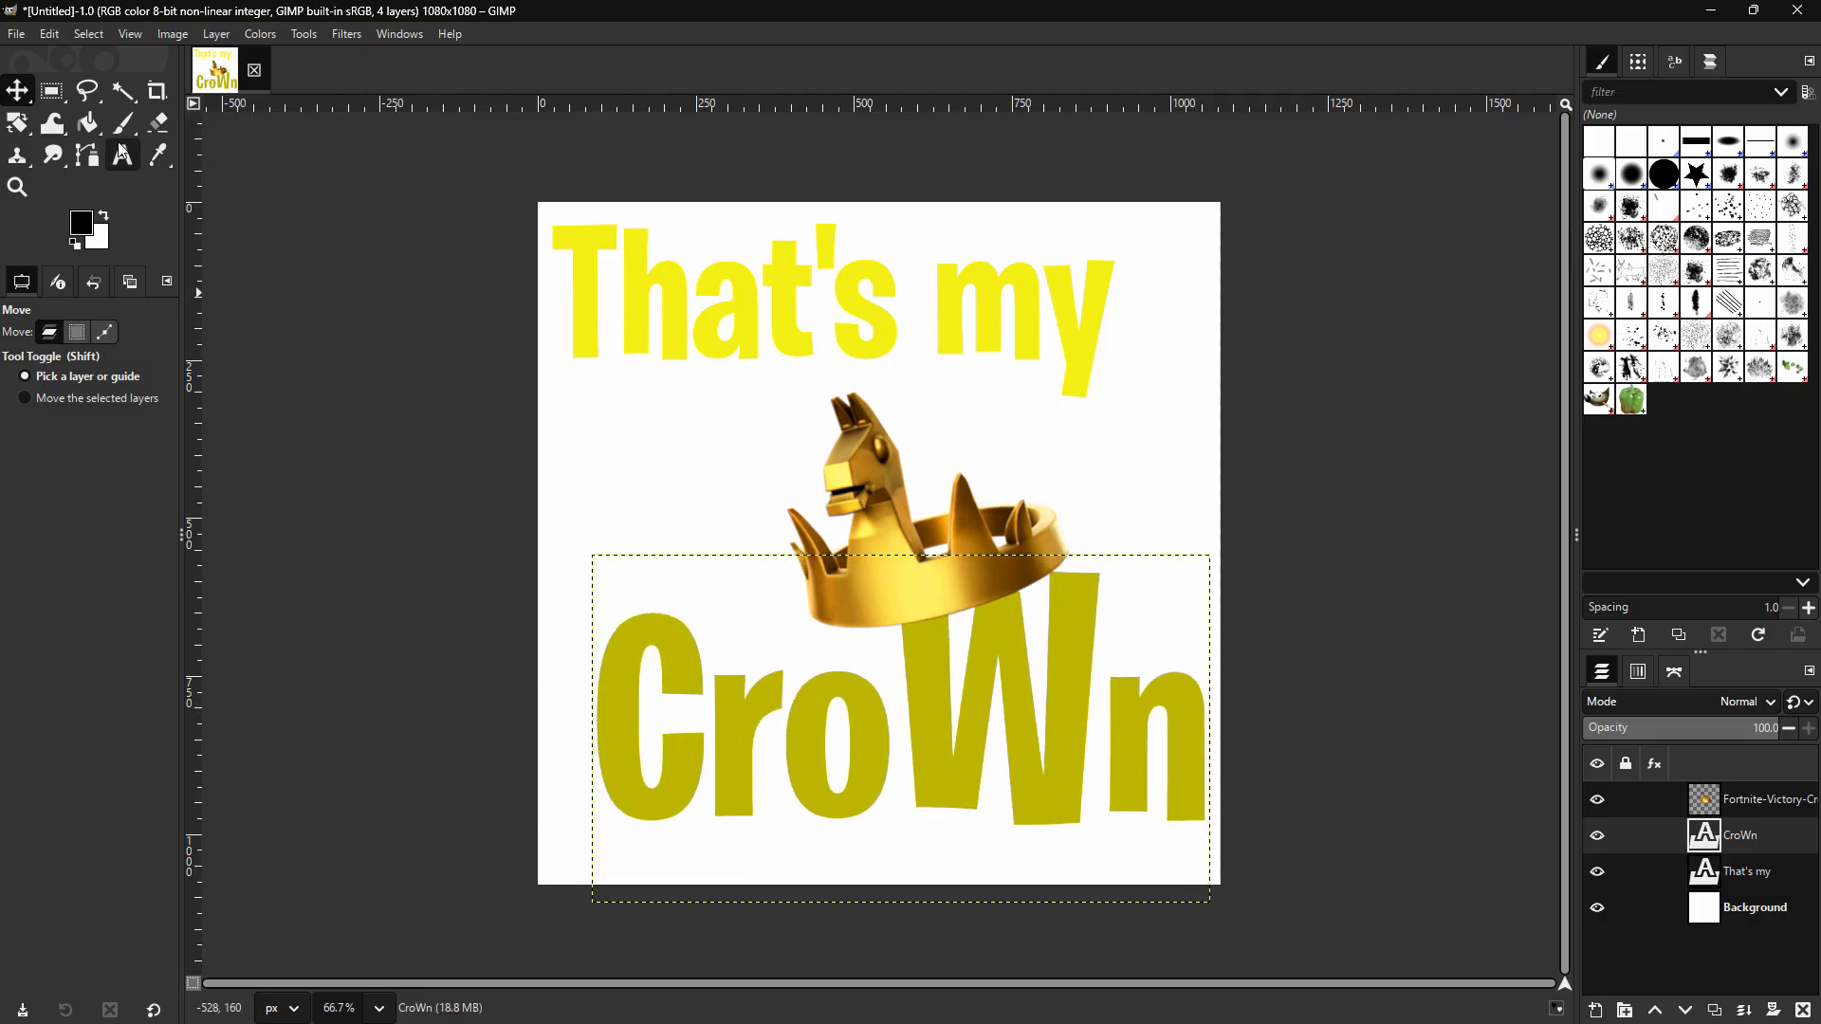
- Recolor the whole "CroWn" text a paler, muted yellow, bcb74f
key("t")
left_click(588, 685)
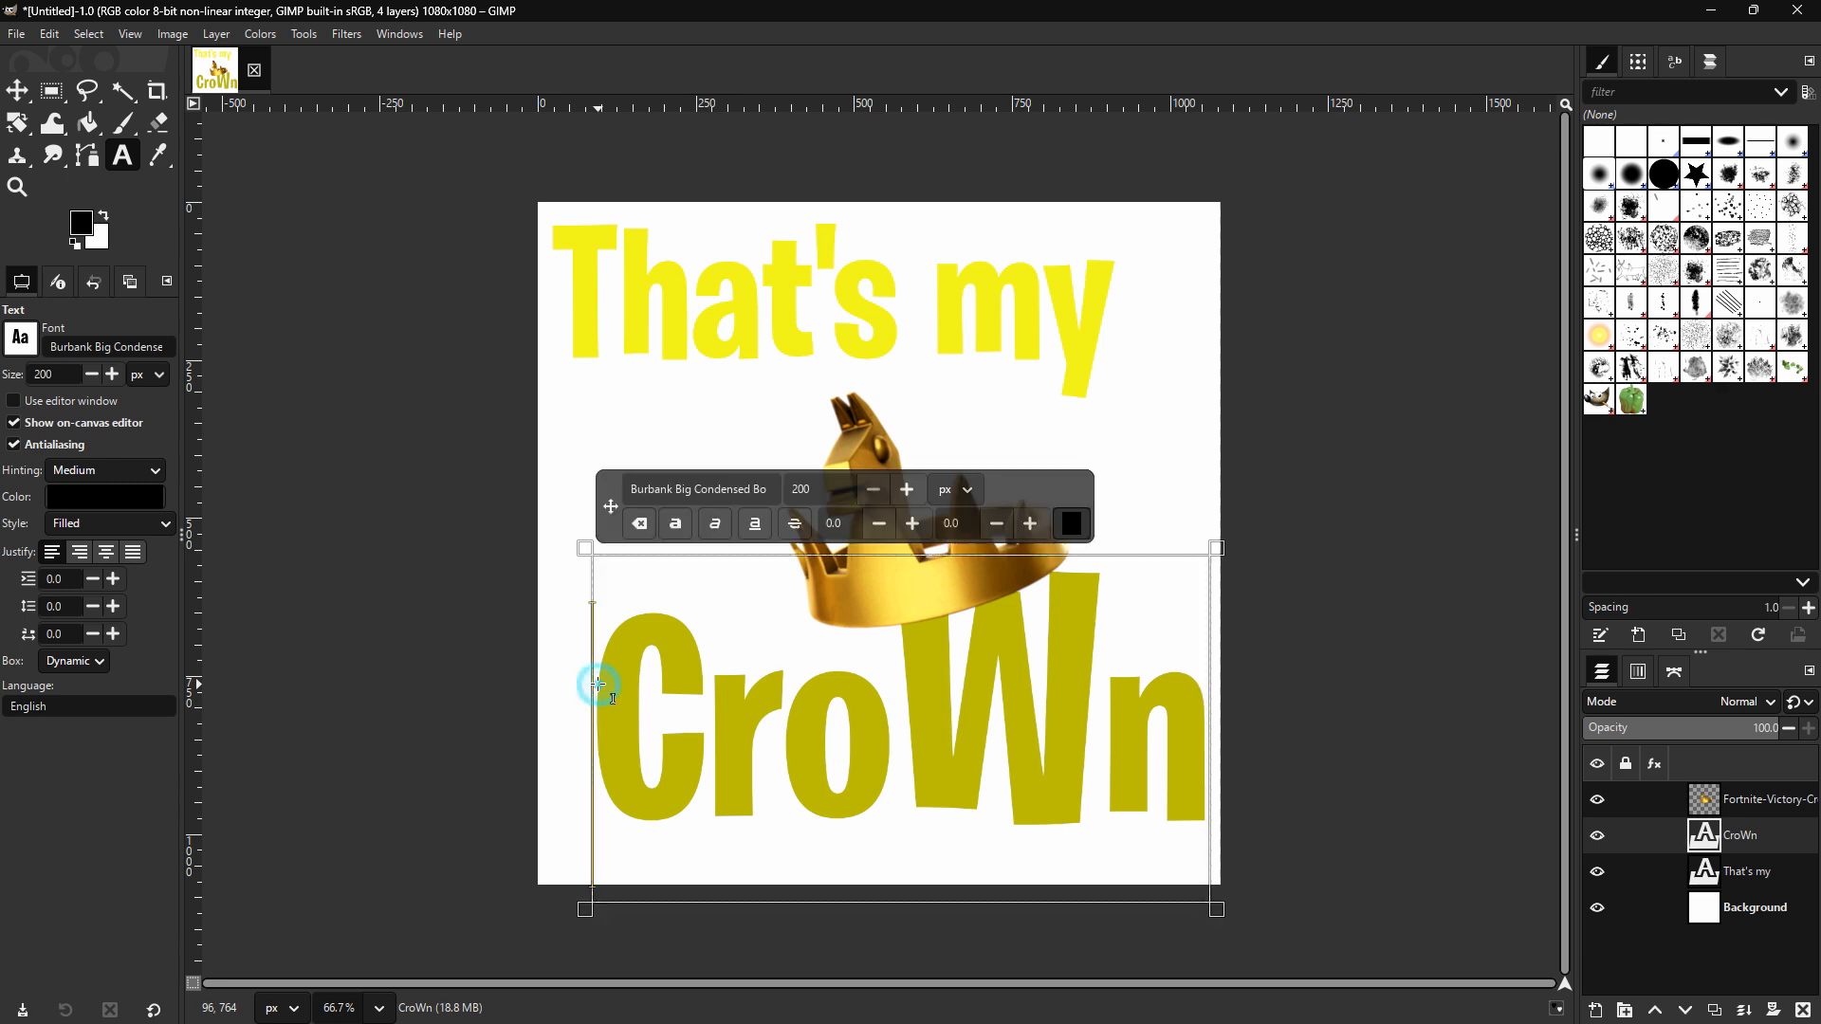
key("ctrl+a")
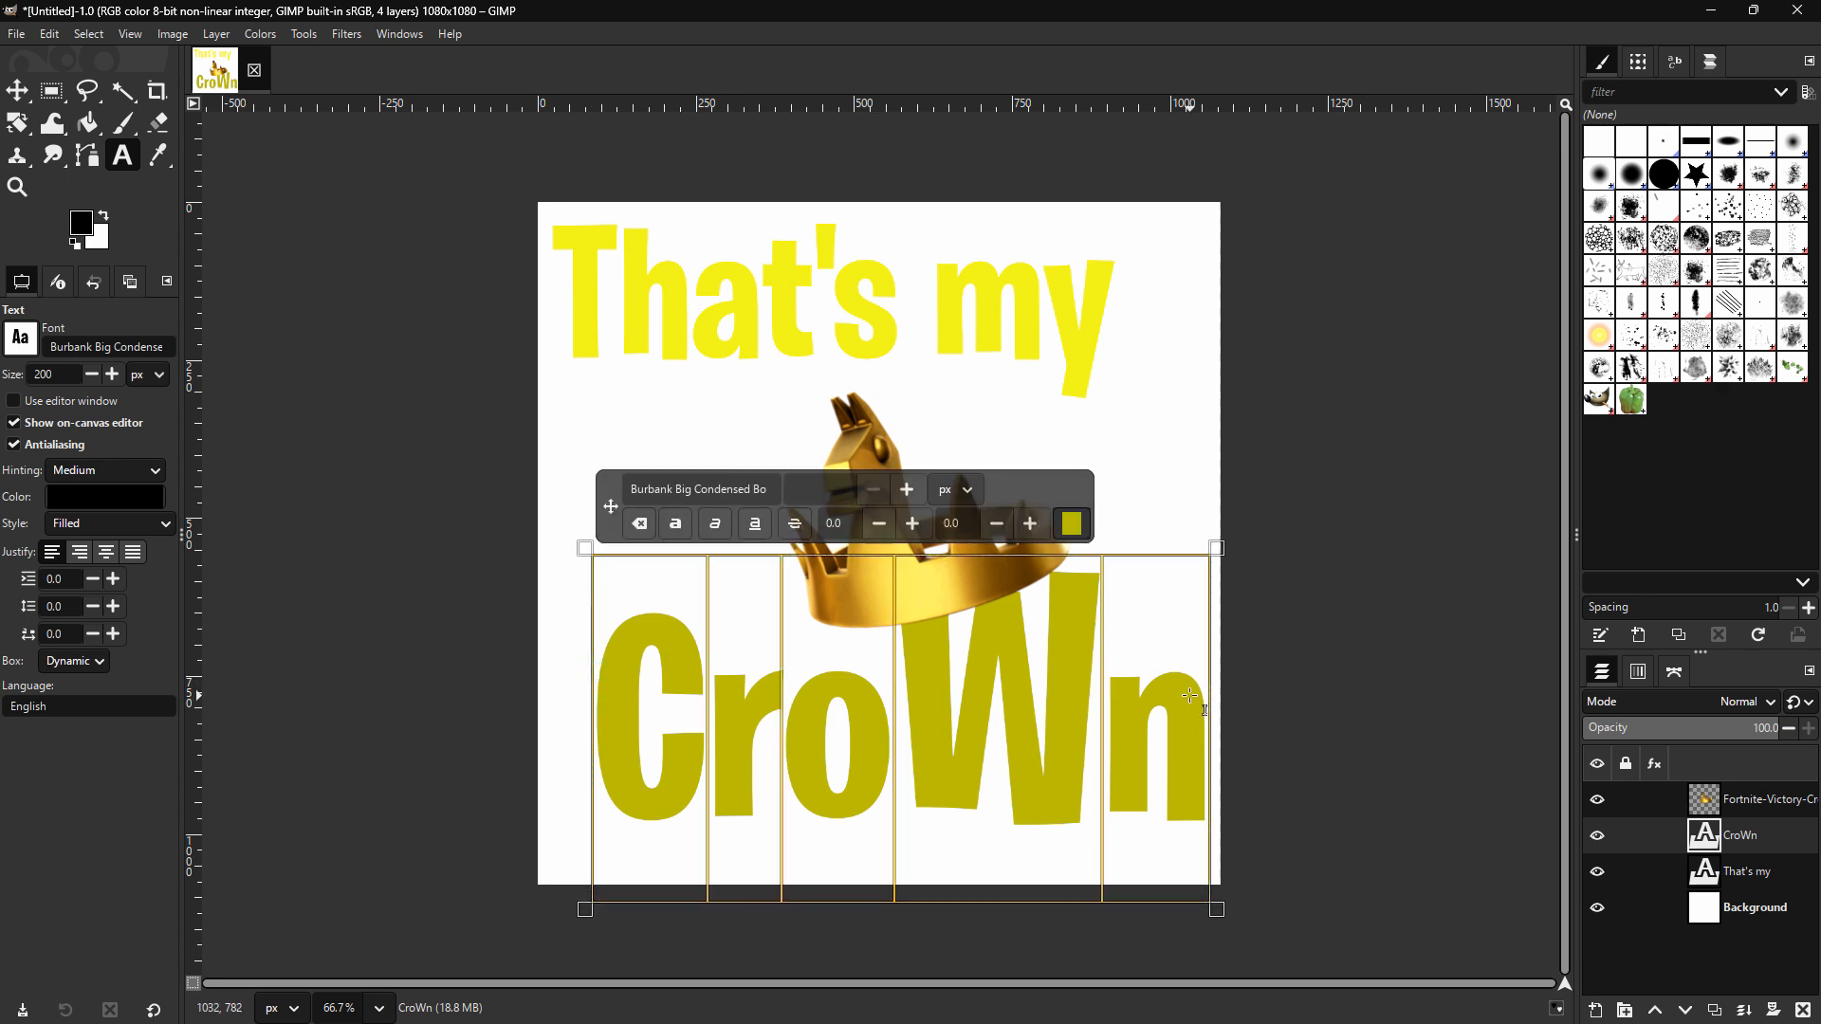
left_click(1071, 523)
left_click_drag(865, 459, 781, 447)
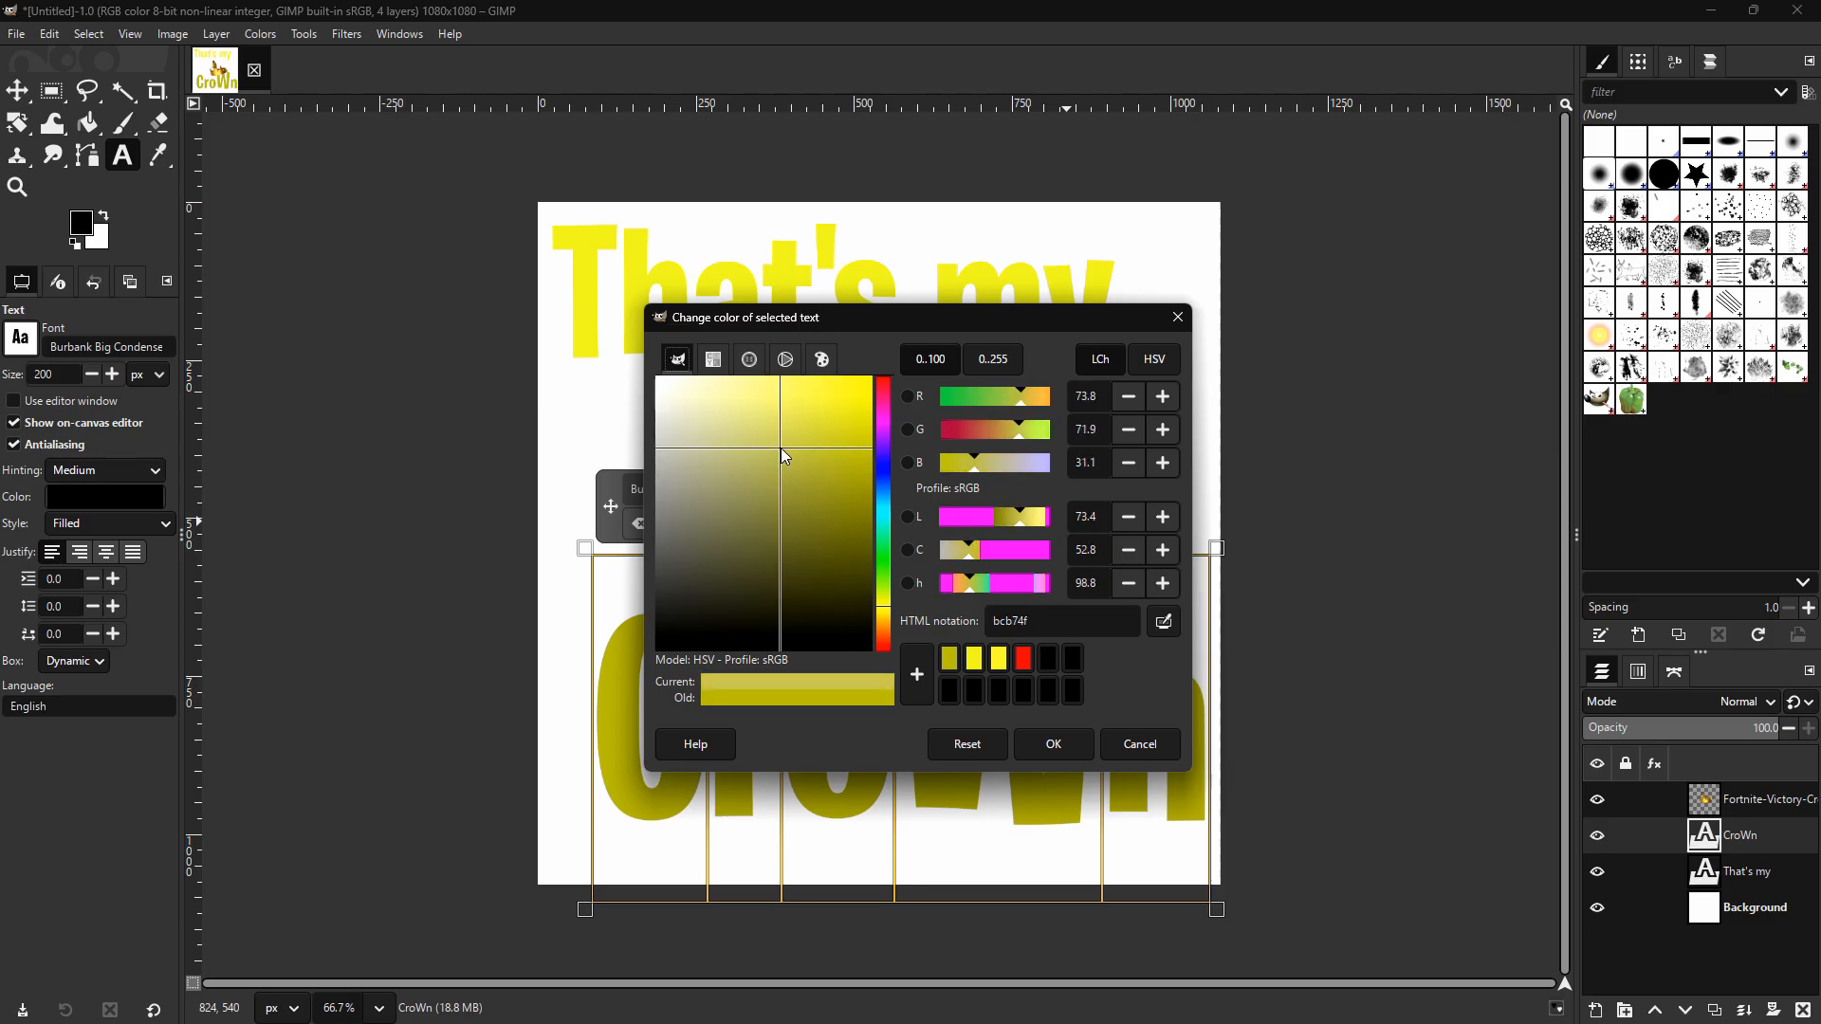
left_click(1053, 745)
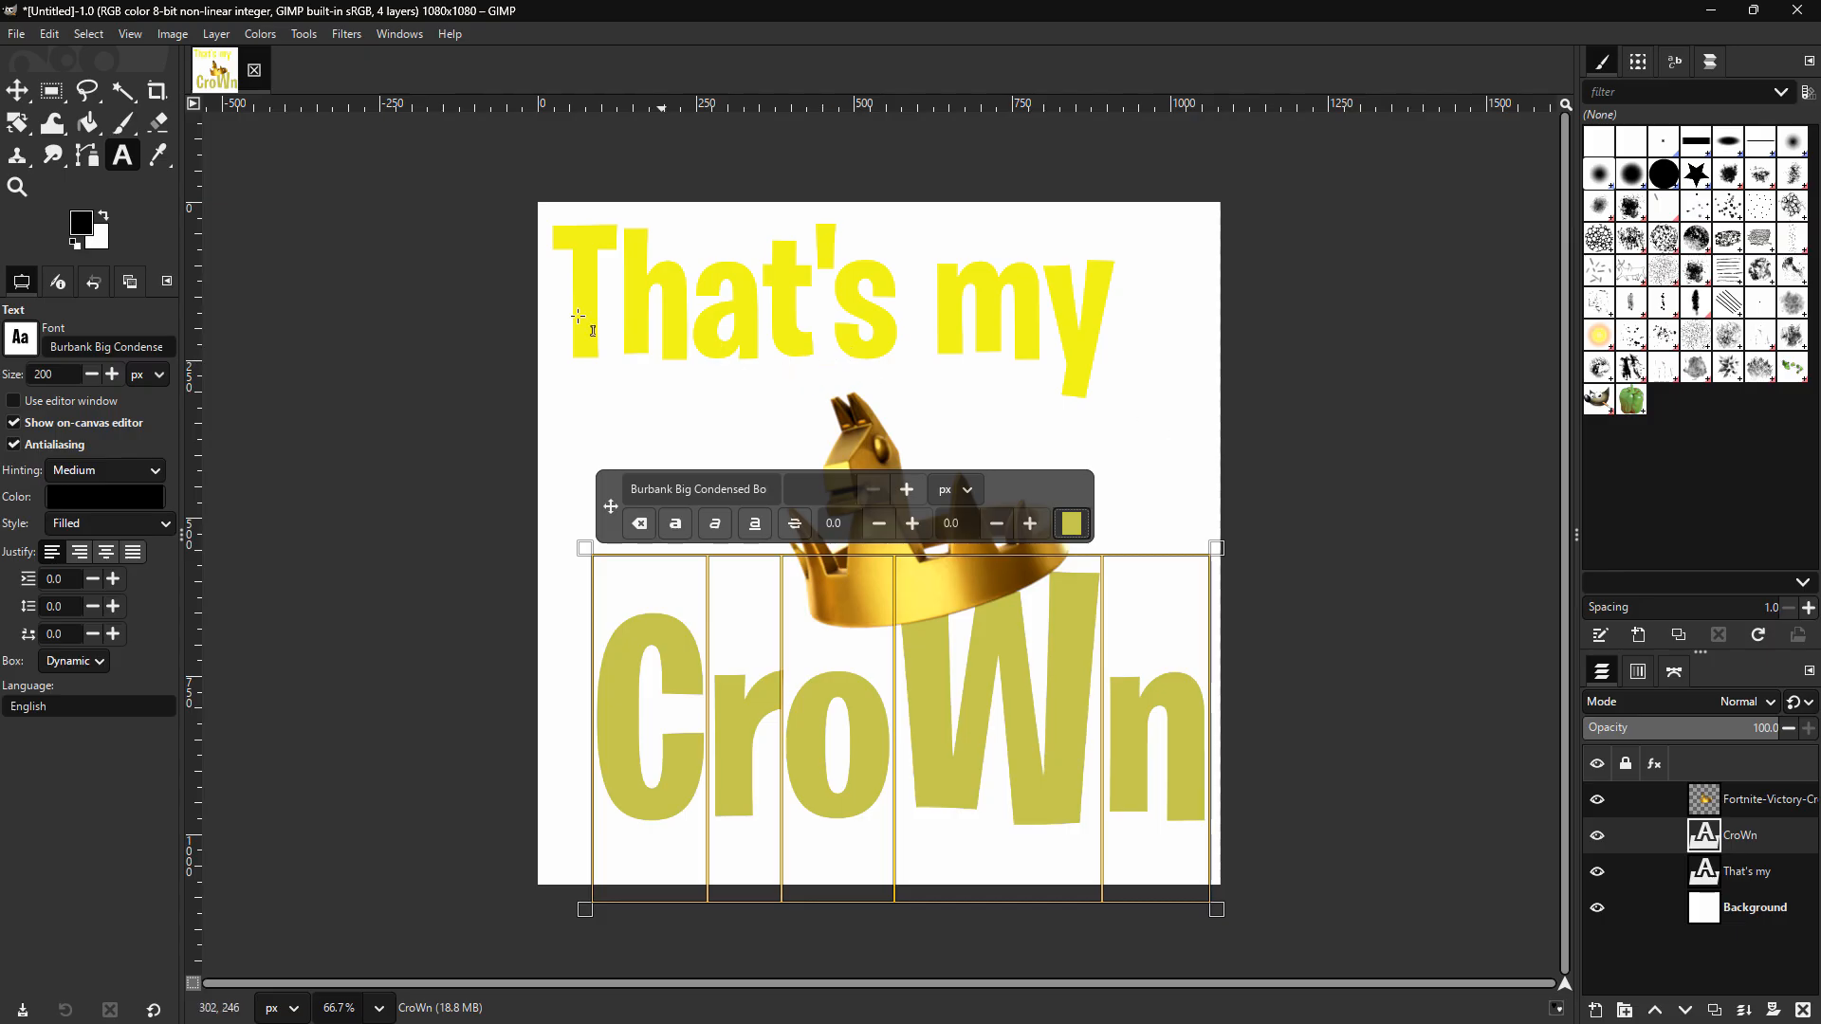
- Hide the white Background layer and turn the alpha of the "That's my" text layer into a selection
left_click(550, 281)
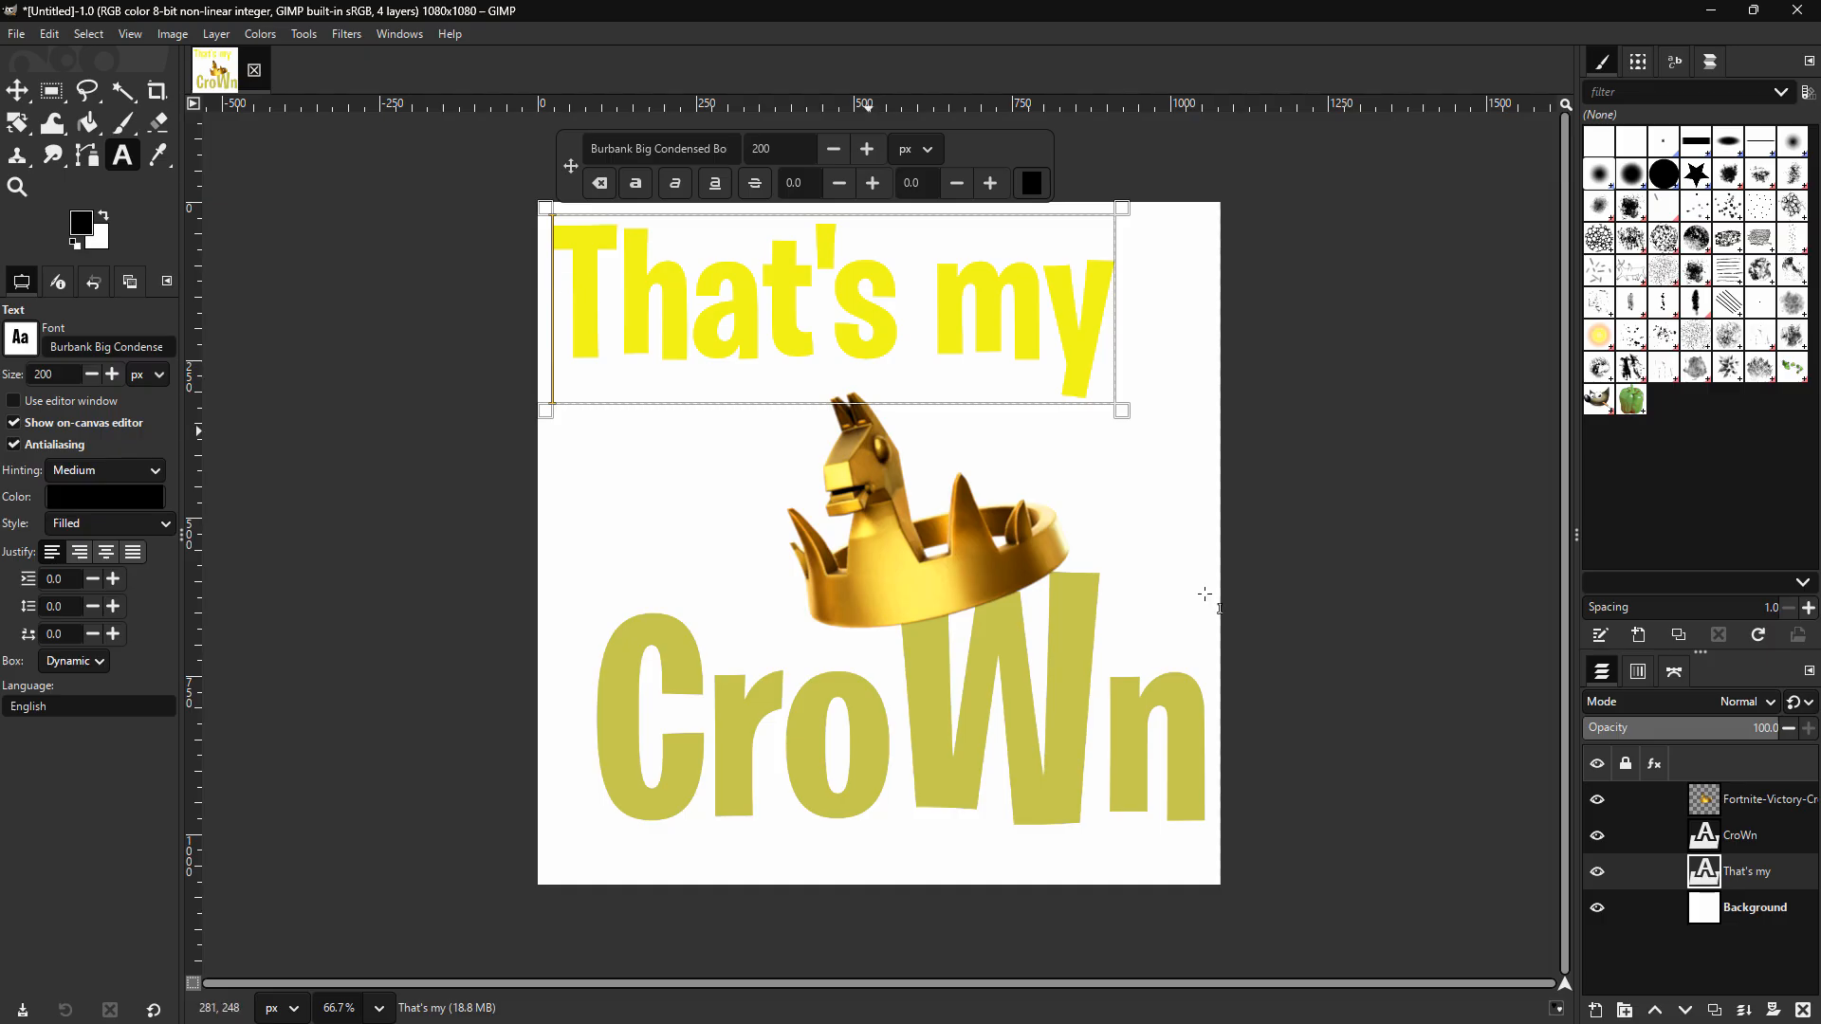
left_click(1598, 907)
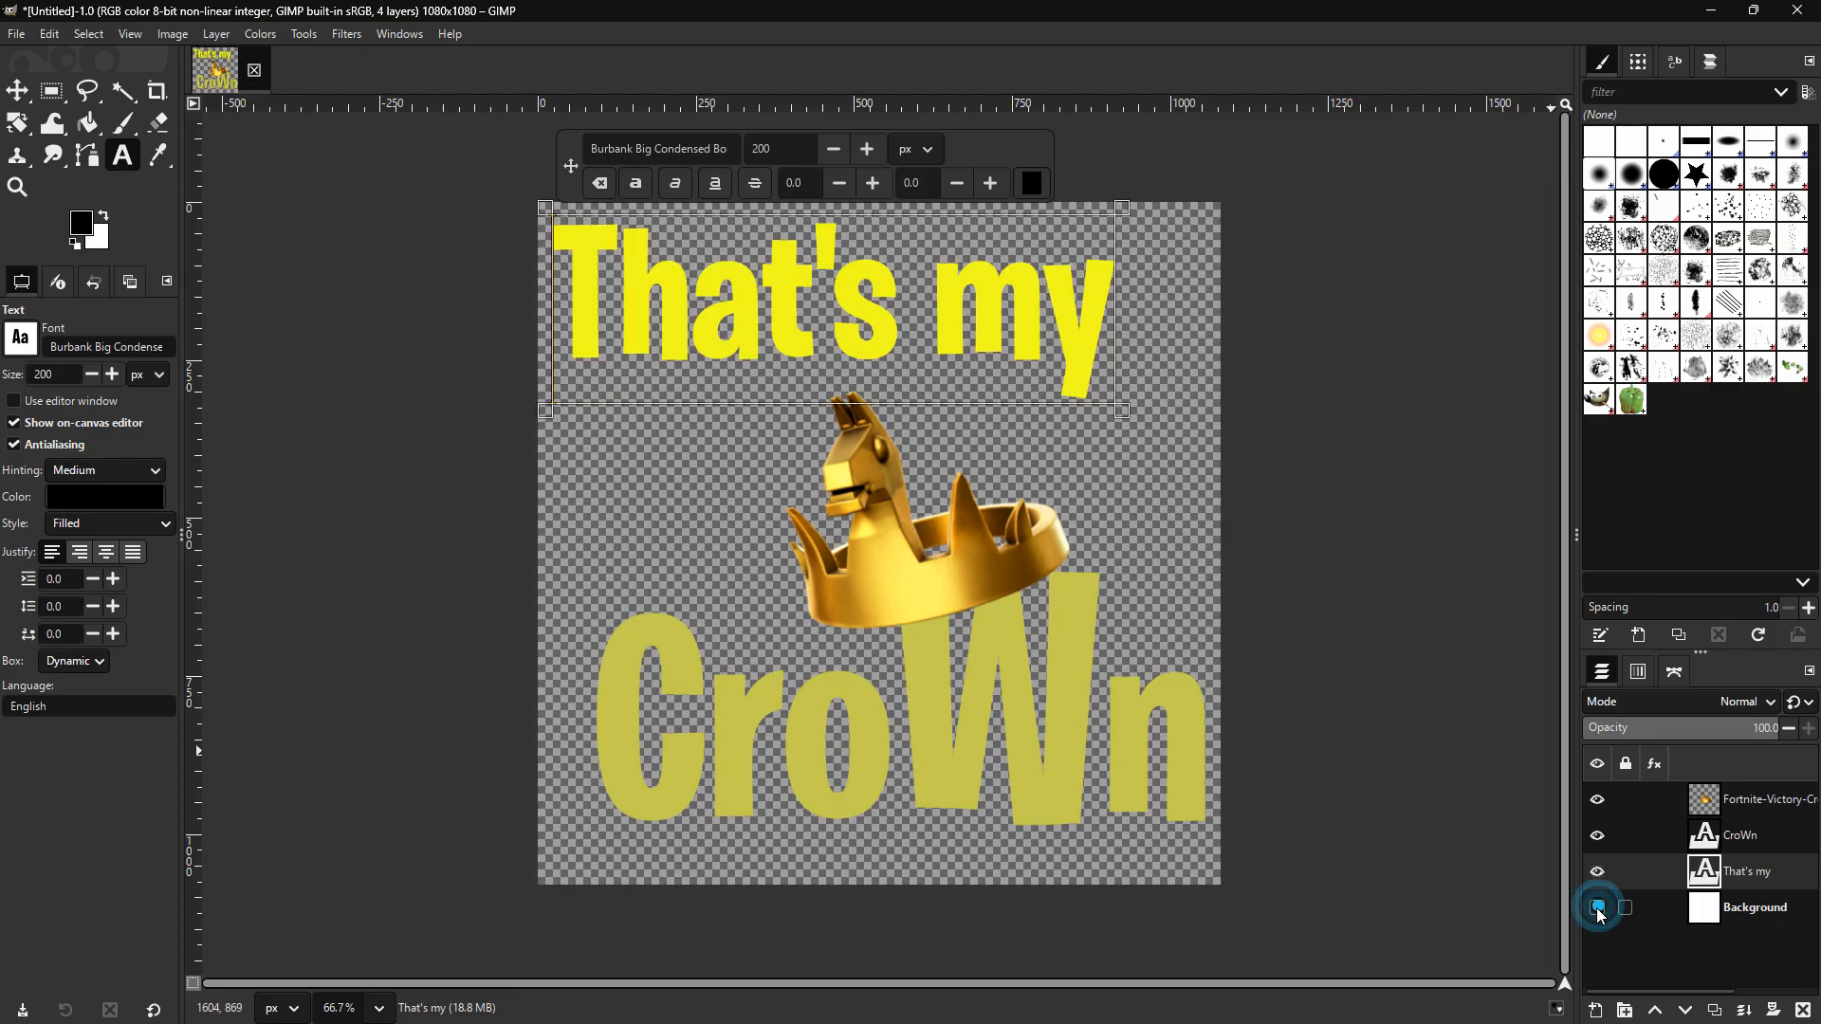
key("m")
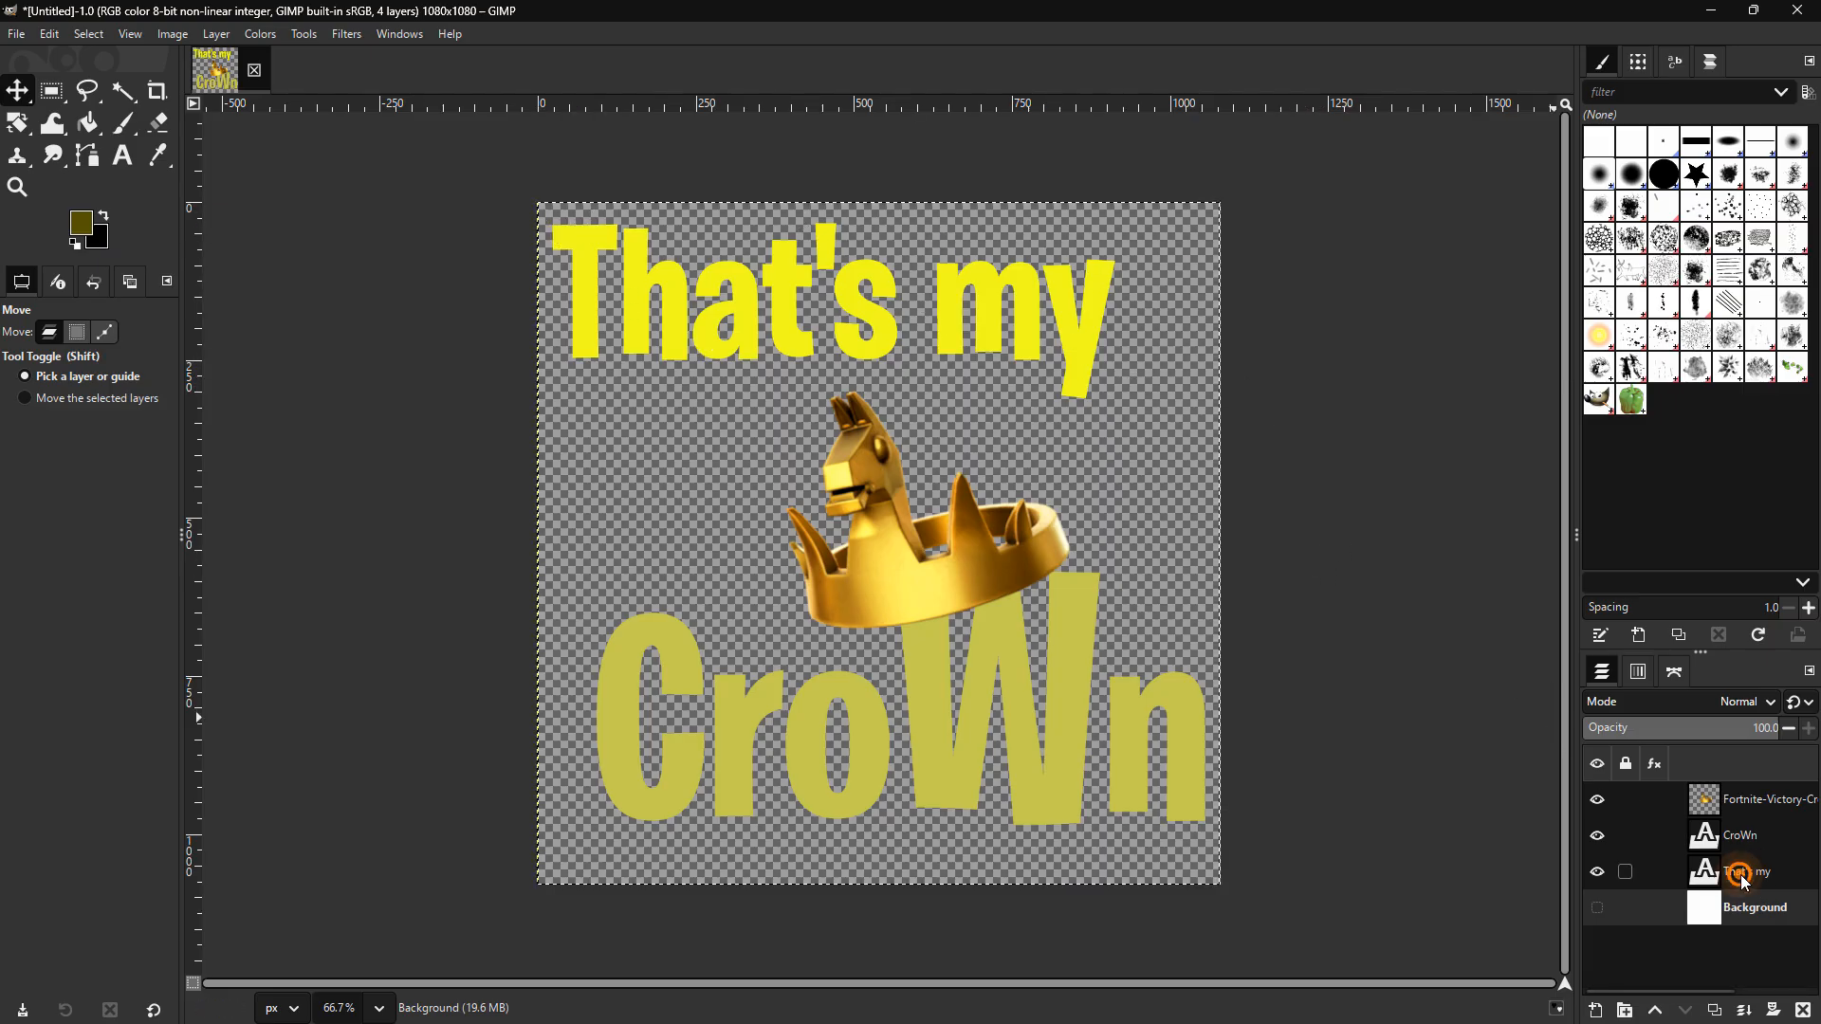
right_click(1743, 877)
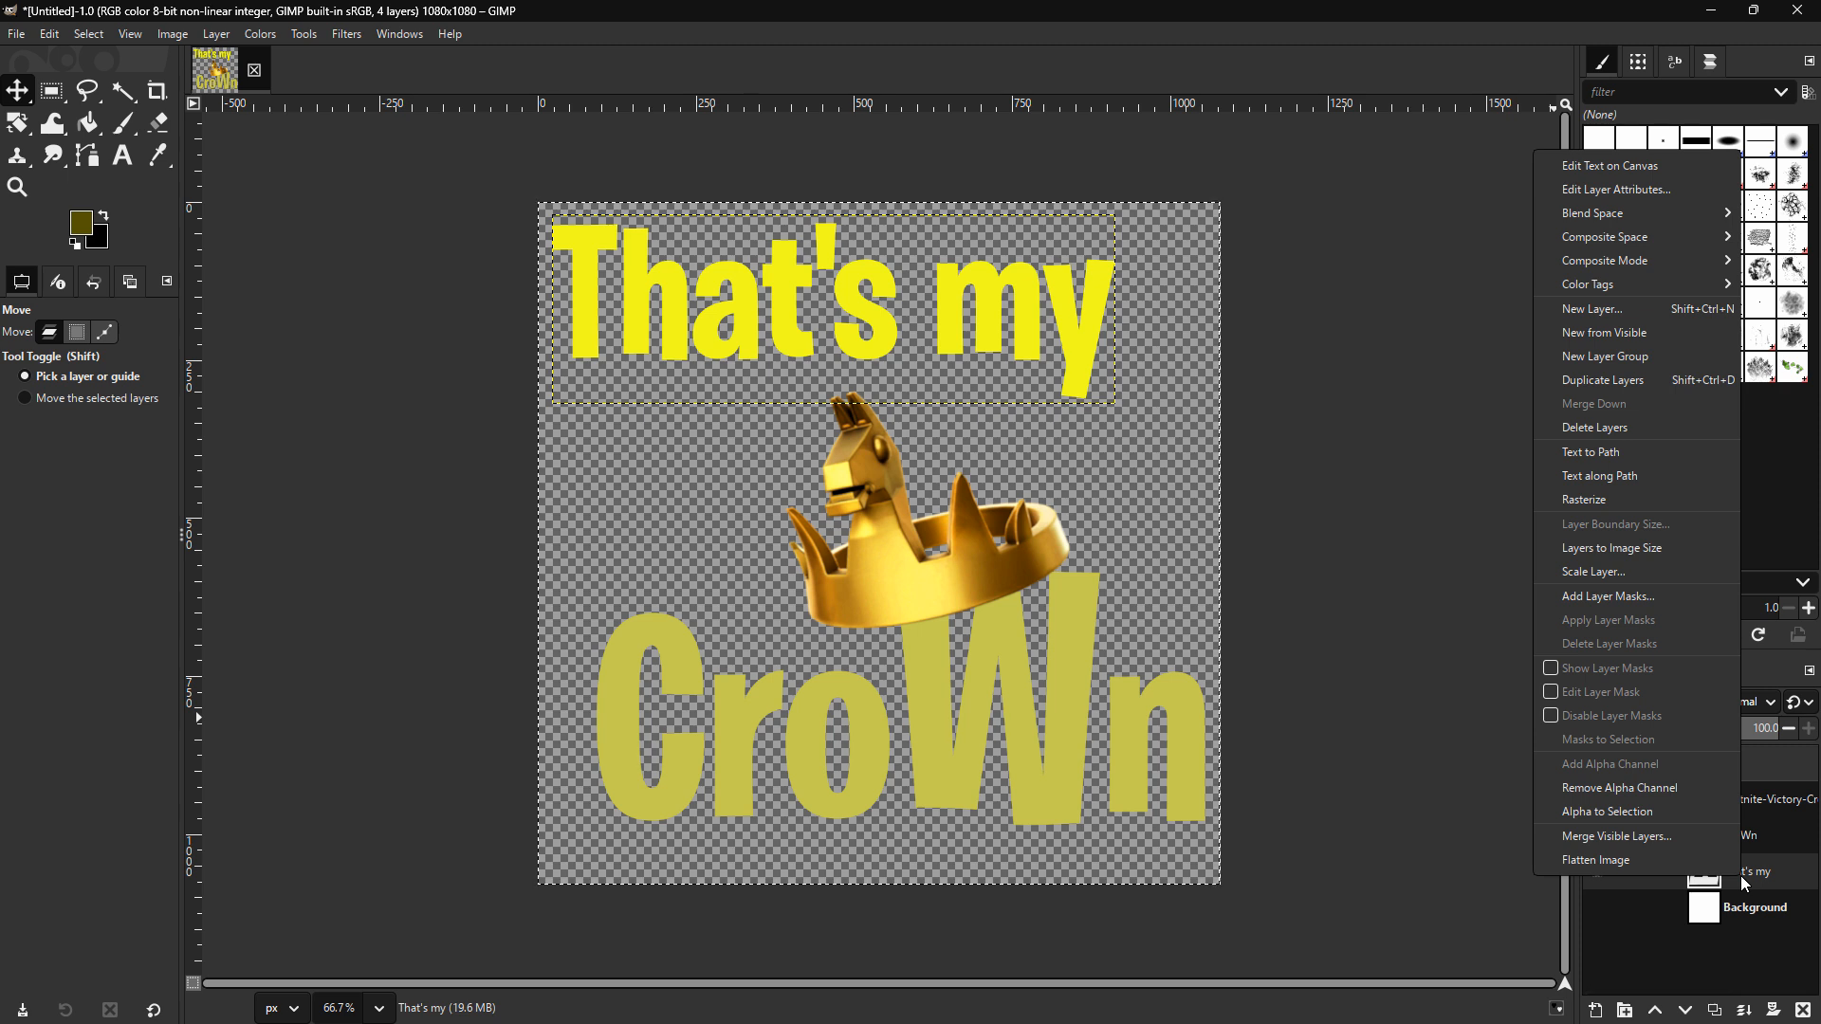
left_click(1643, 811)
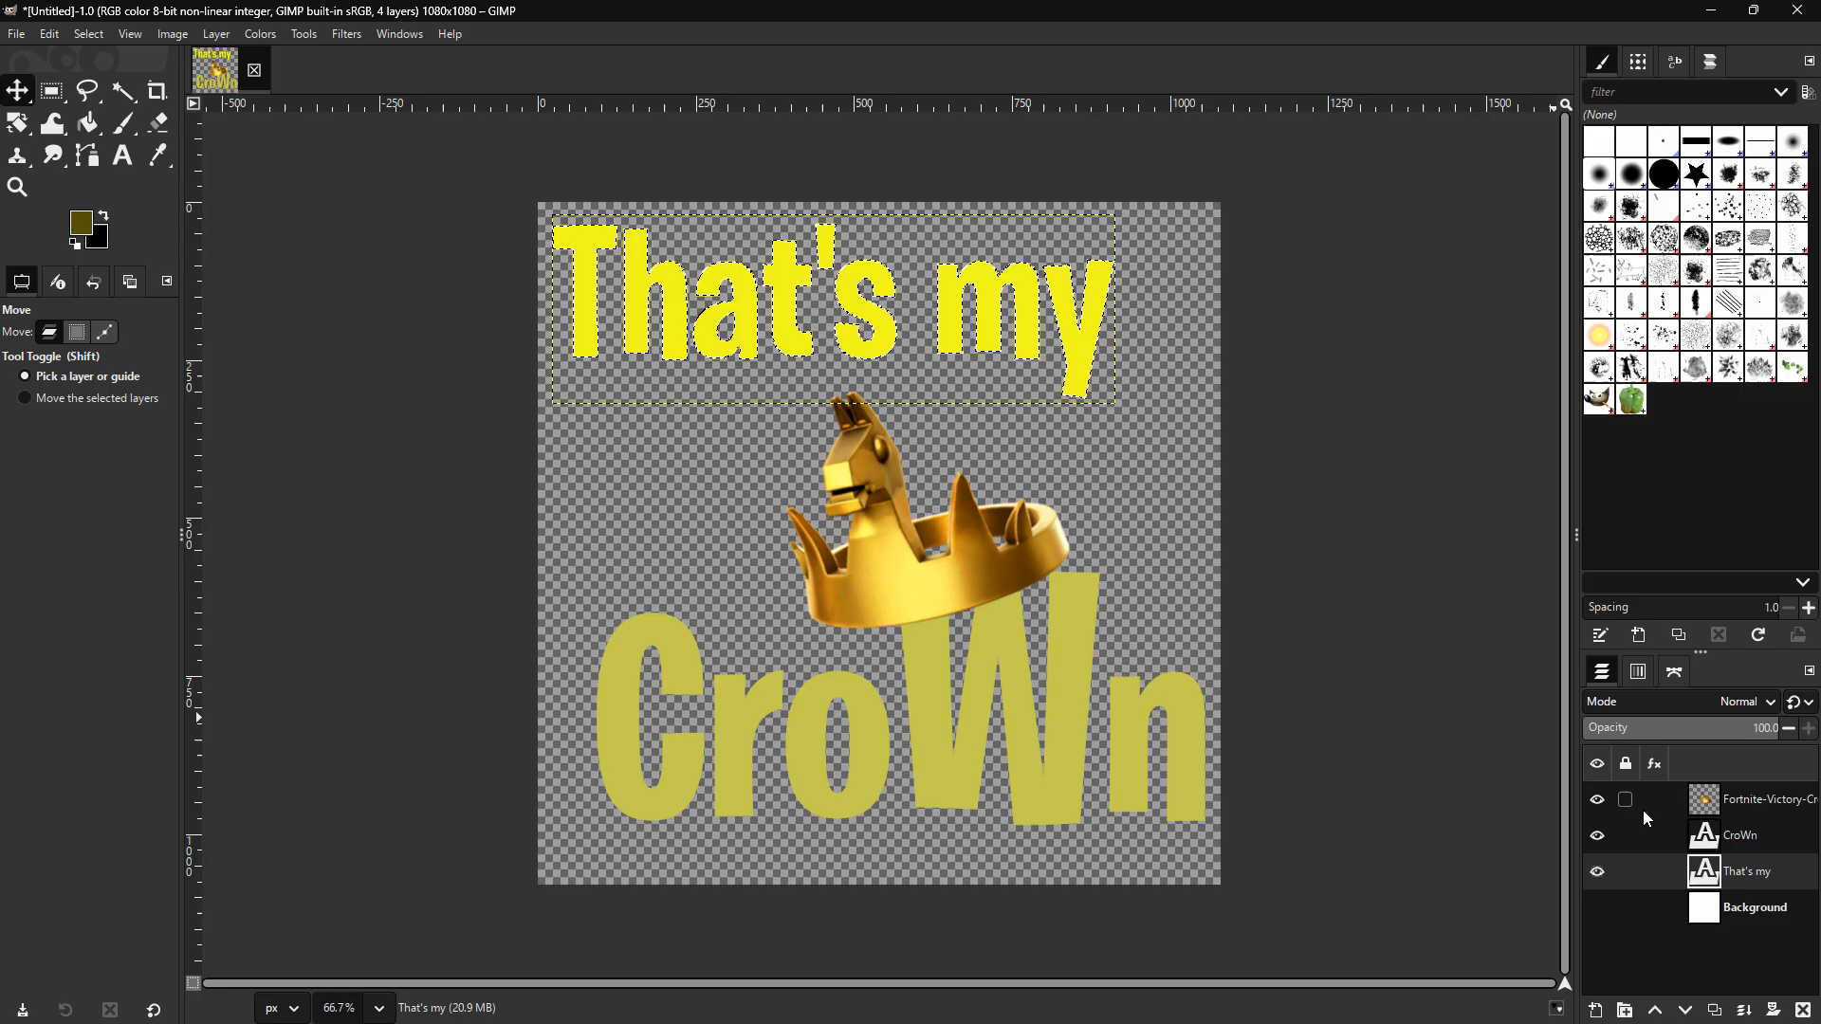
- Grow the selection slightly beyond the edges of the "That's my" lettering
right_click(849, 287)
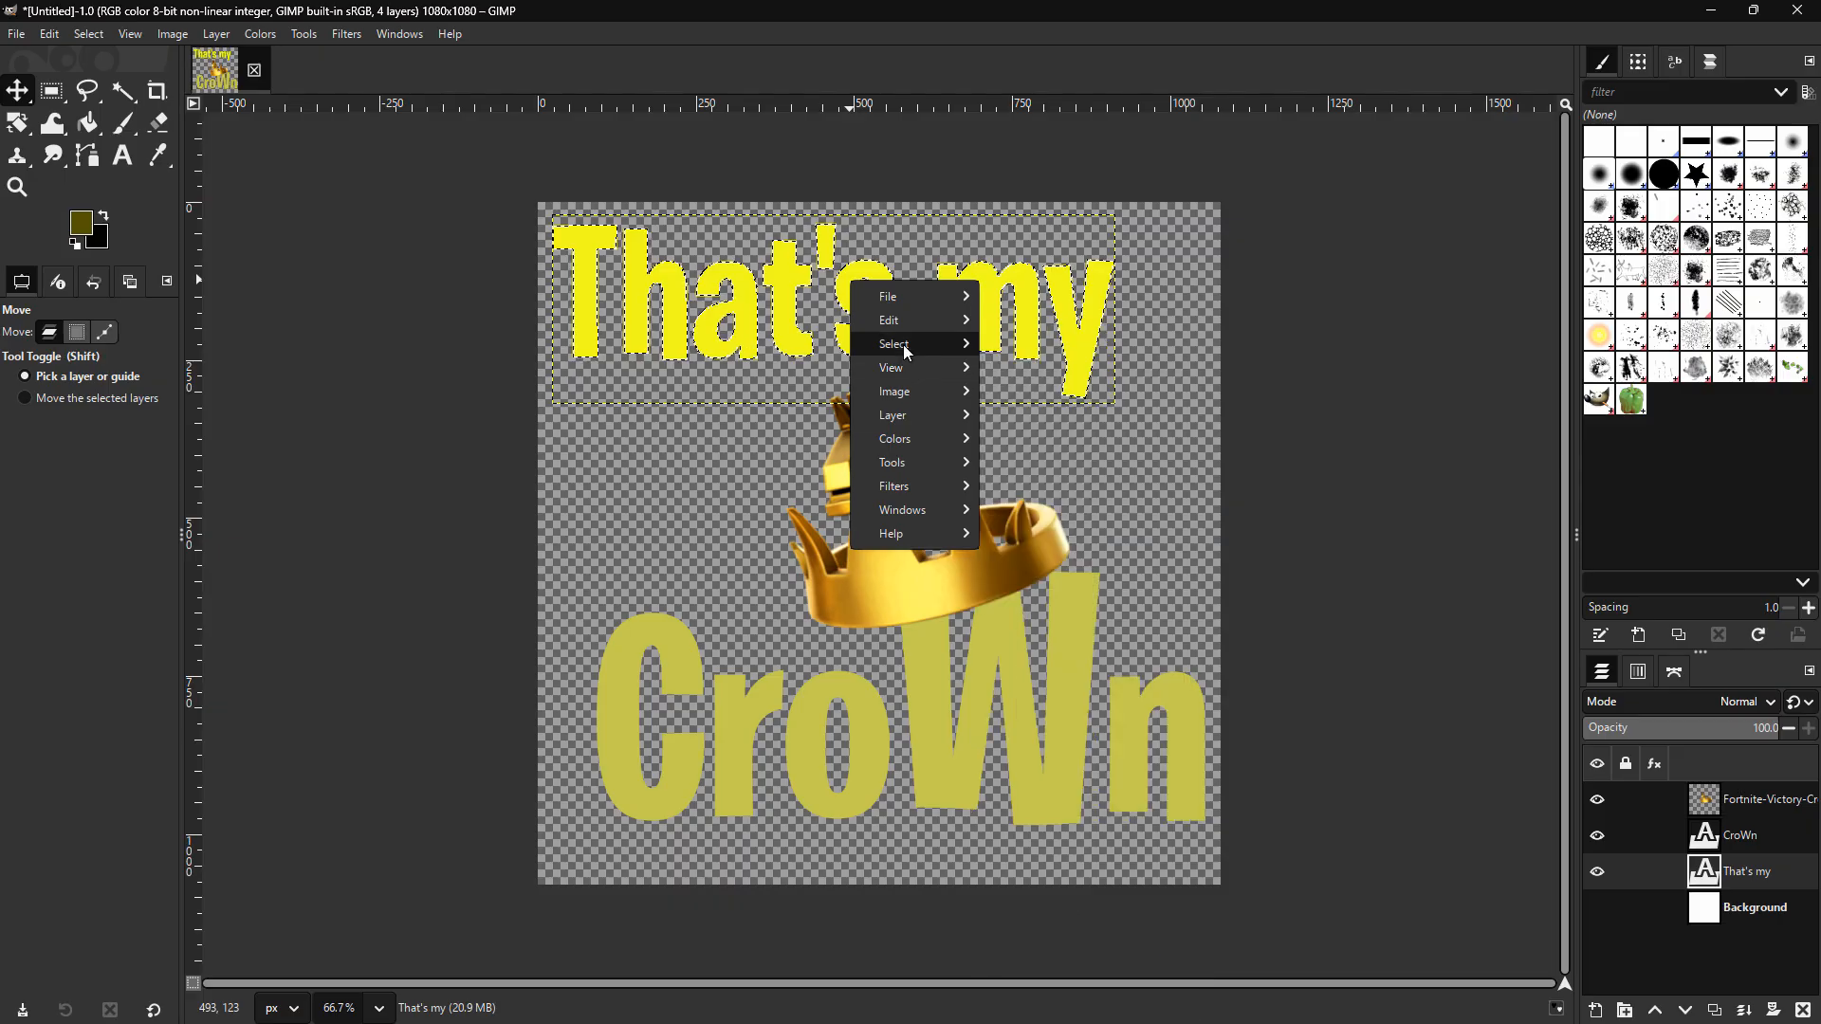
mouse_move(905, 350)
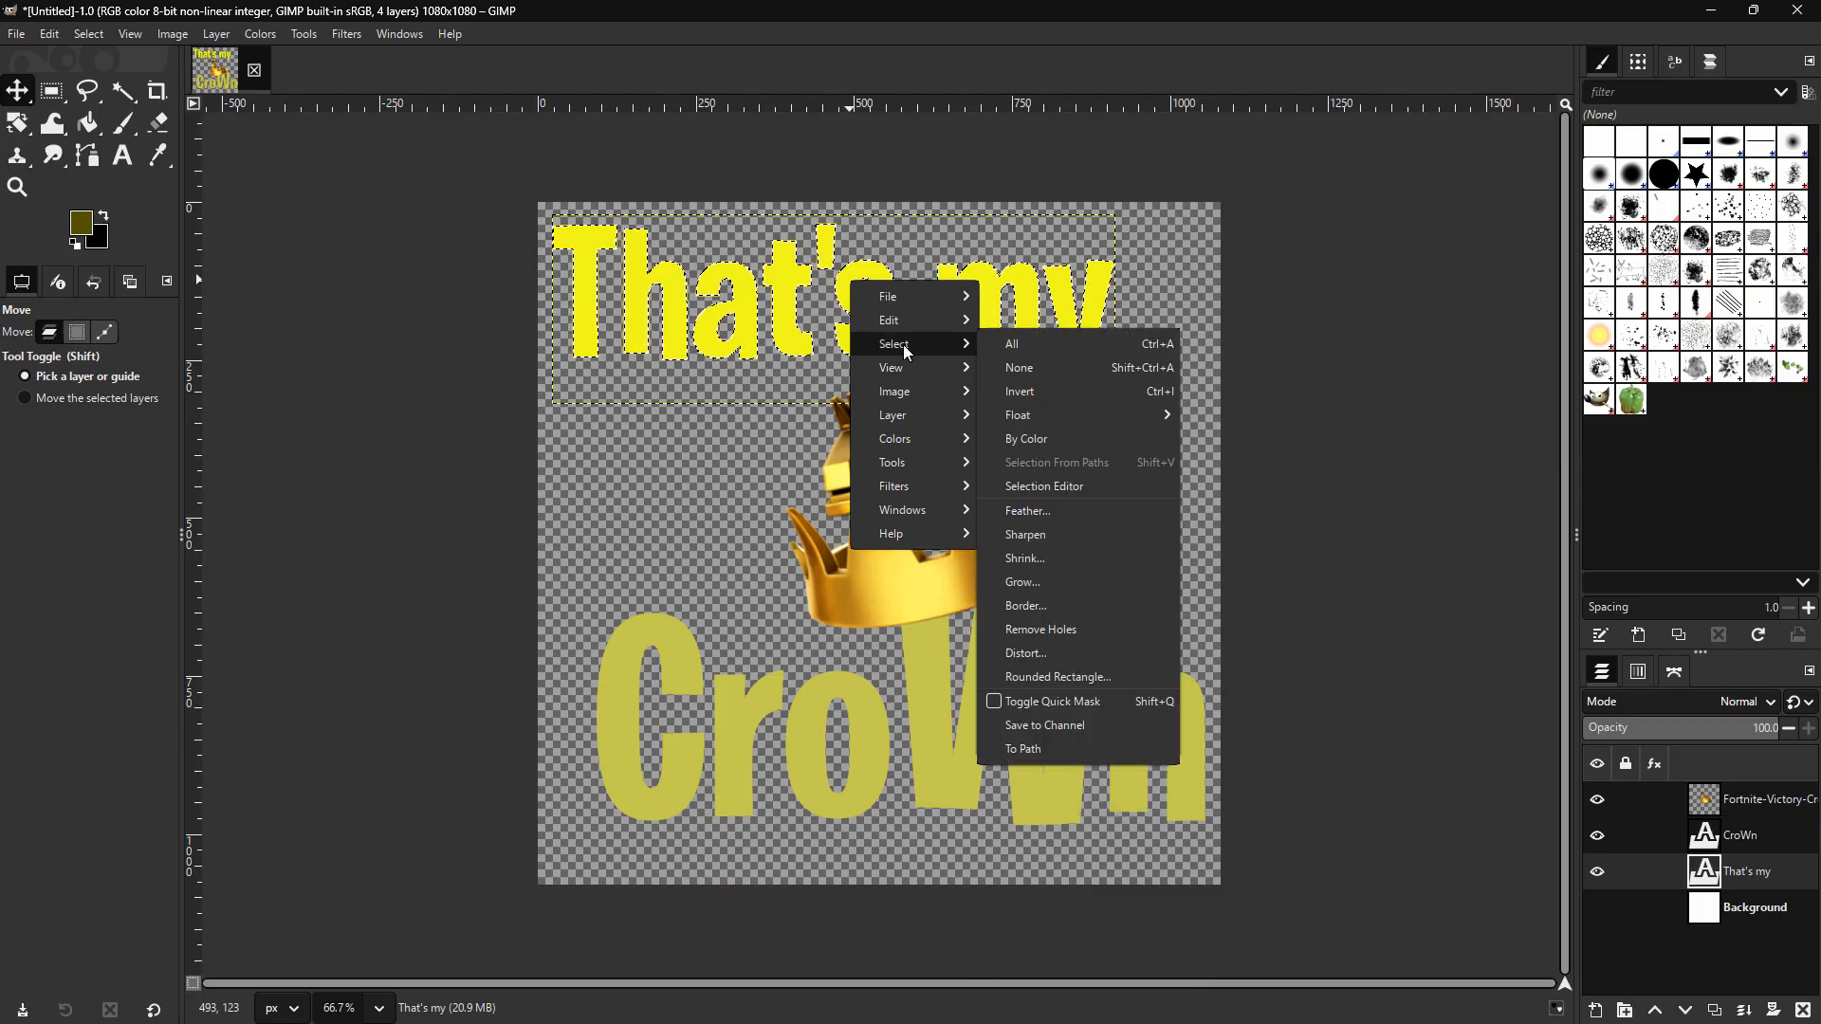
left_click(1024, 582)
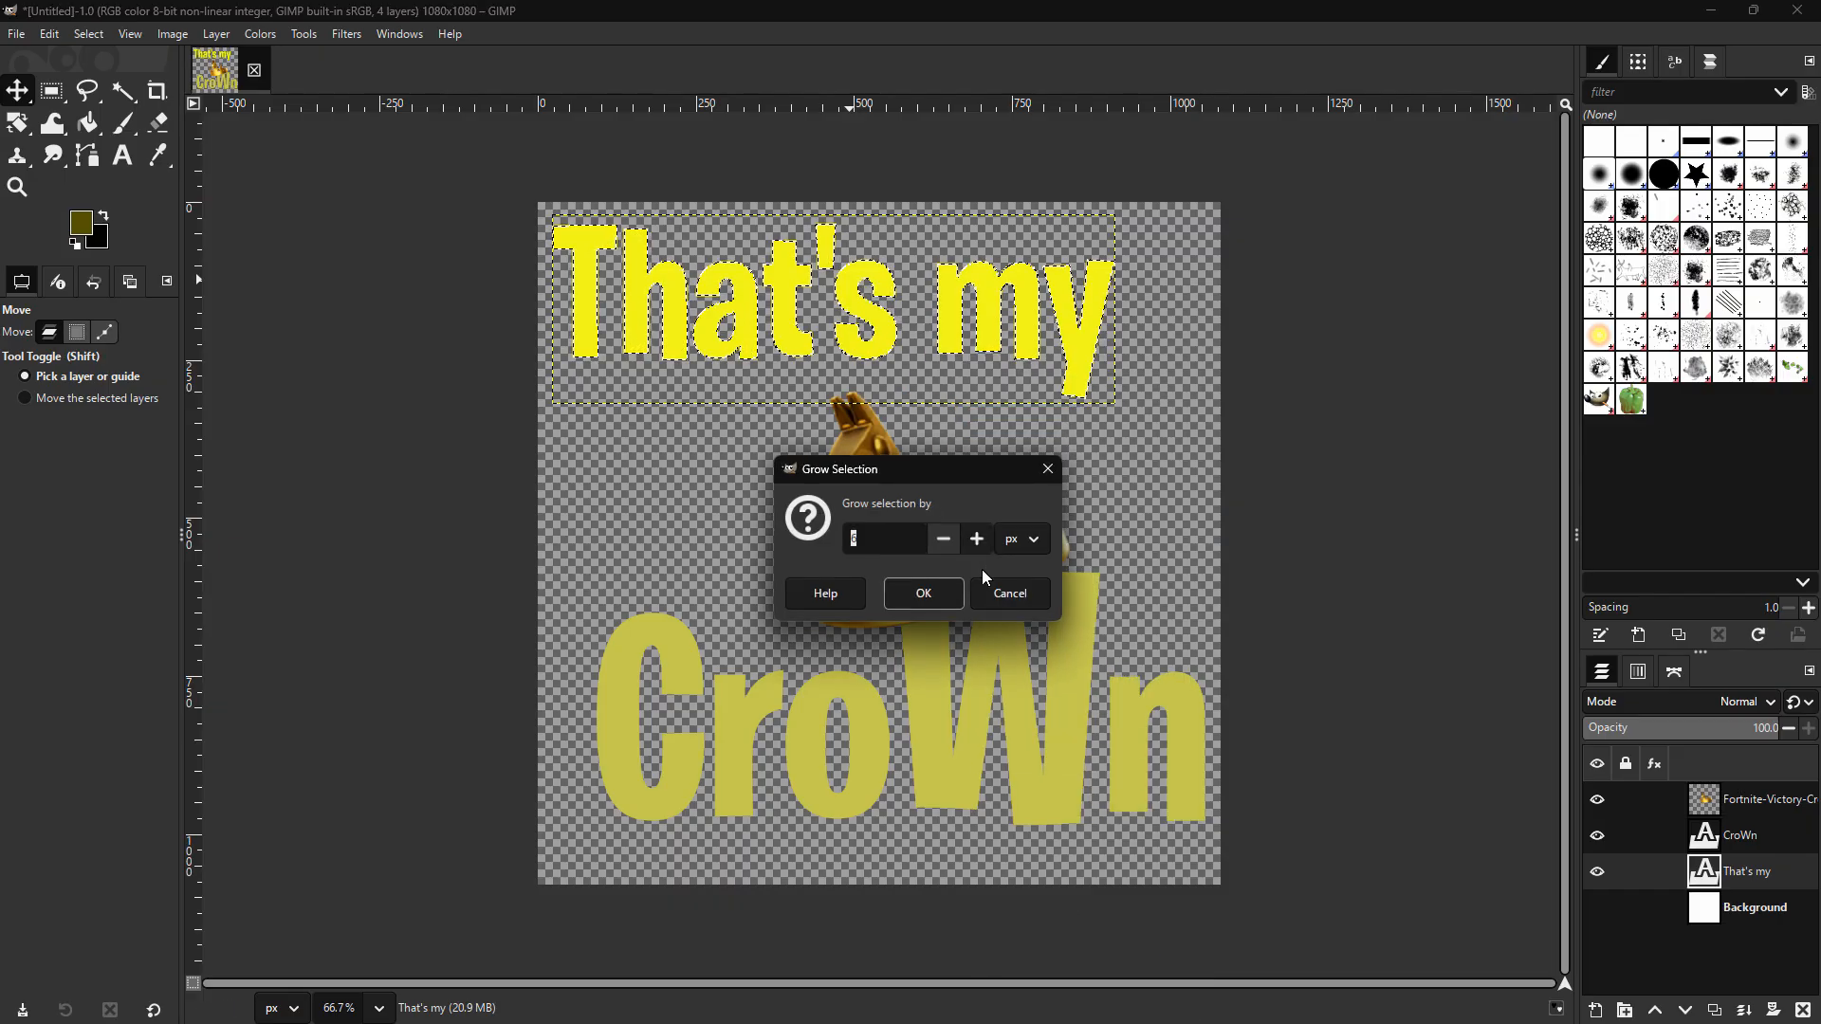
left_click(969, 540)
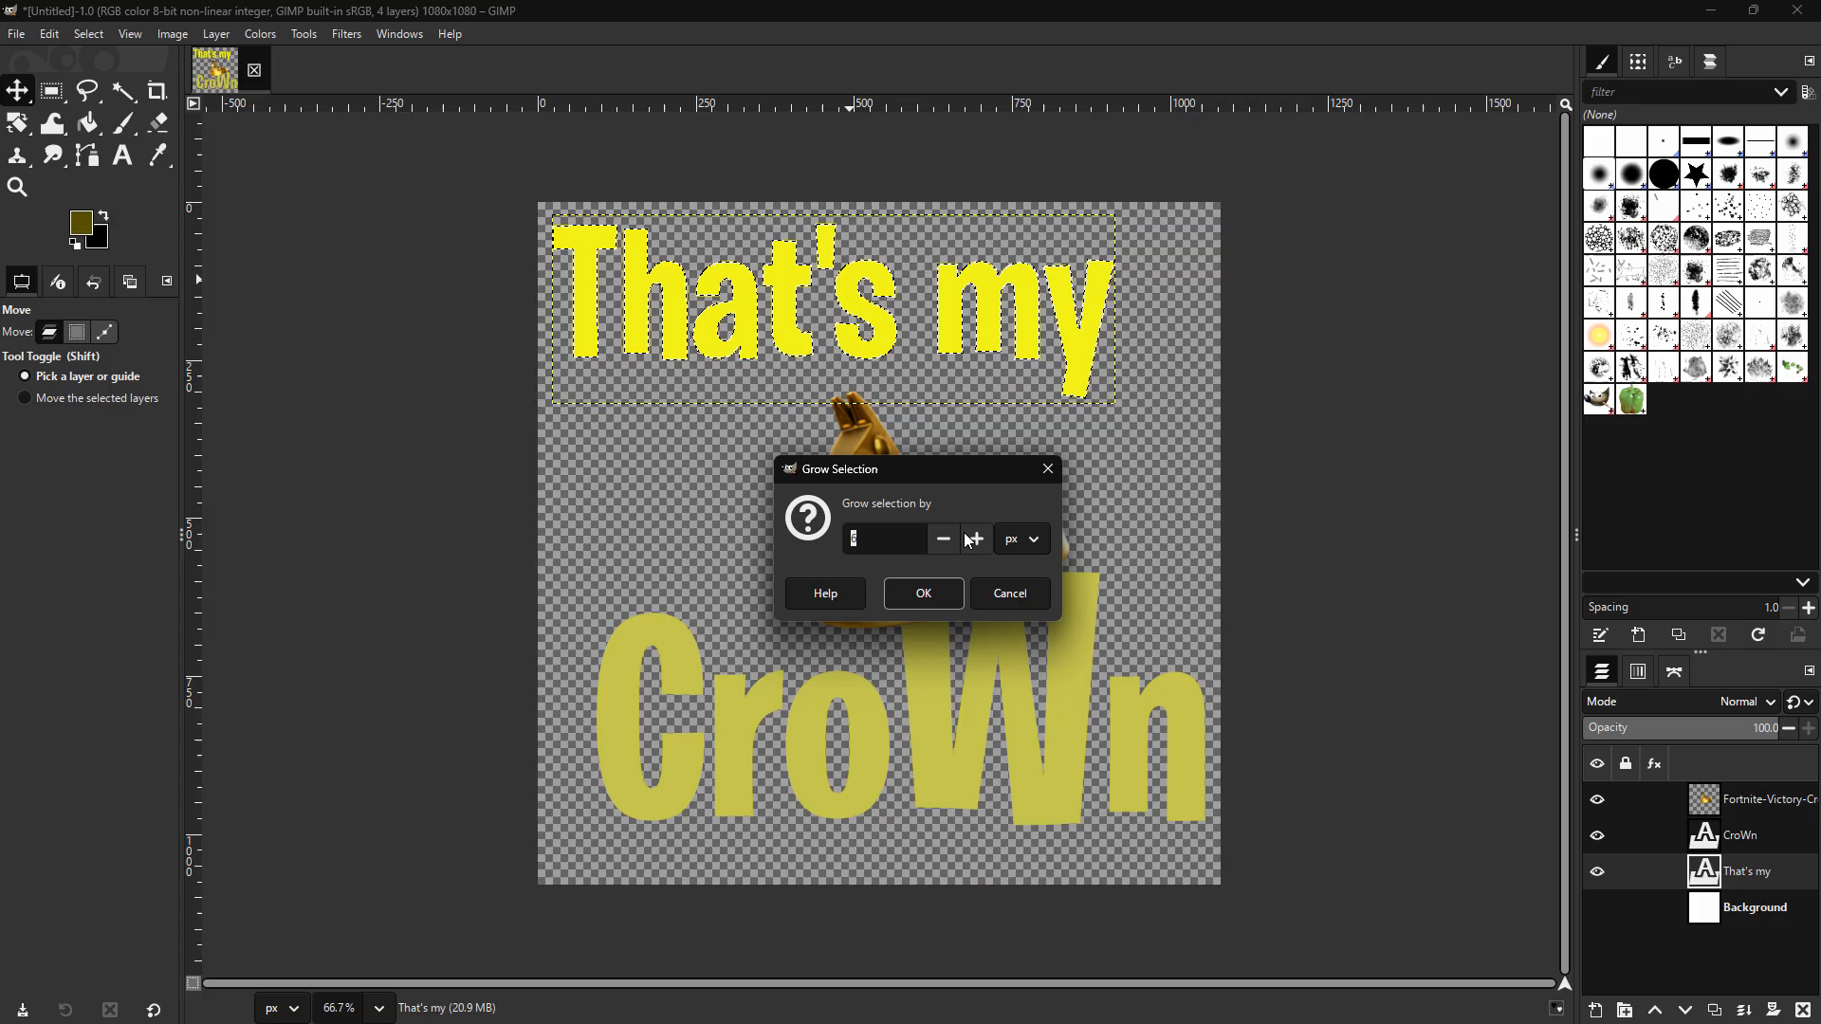
left_click(924, 594)
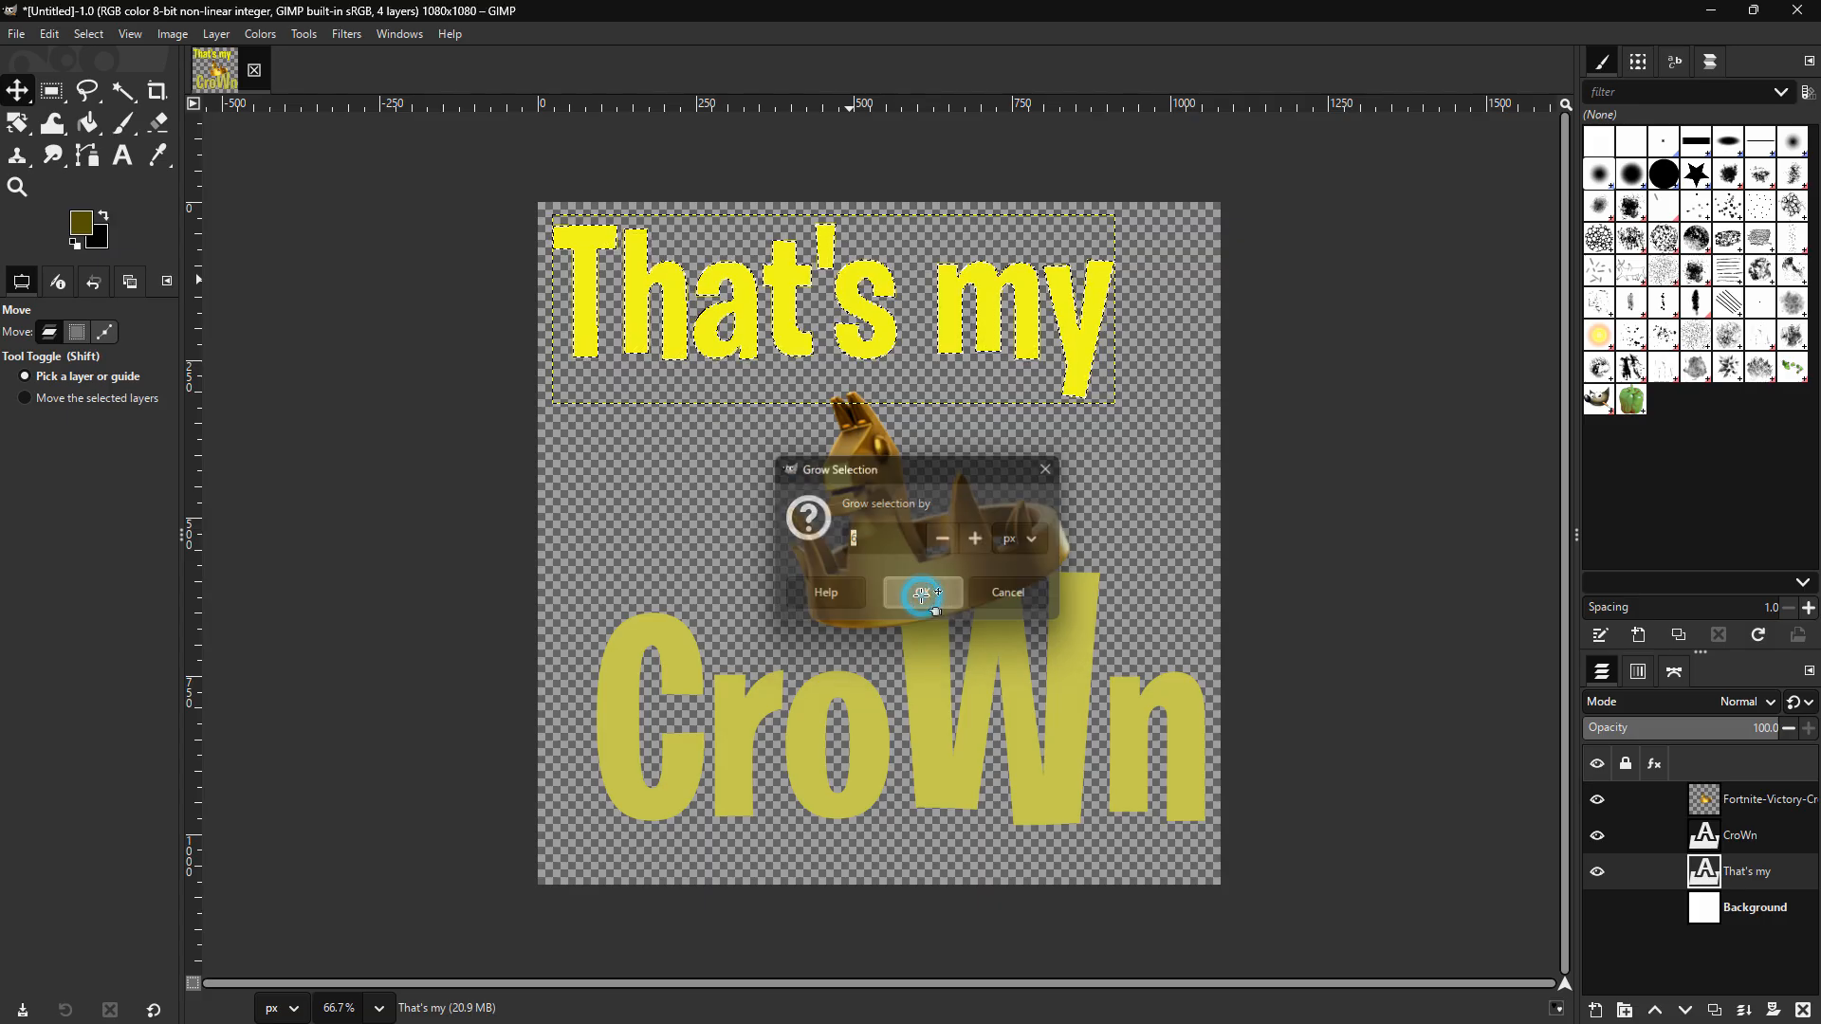
- Add a new 1080 × 1080 px transparent layer above the "That's my" text layer
right_click(1744, 873)
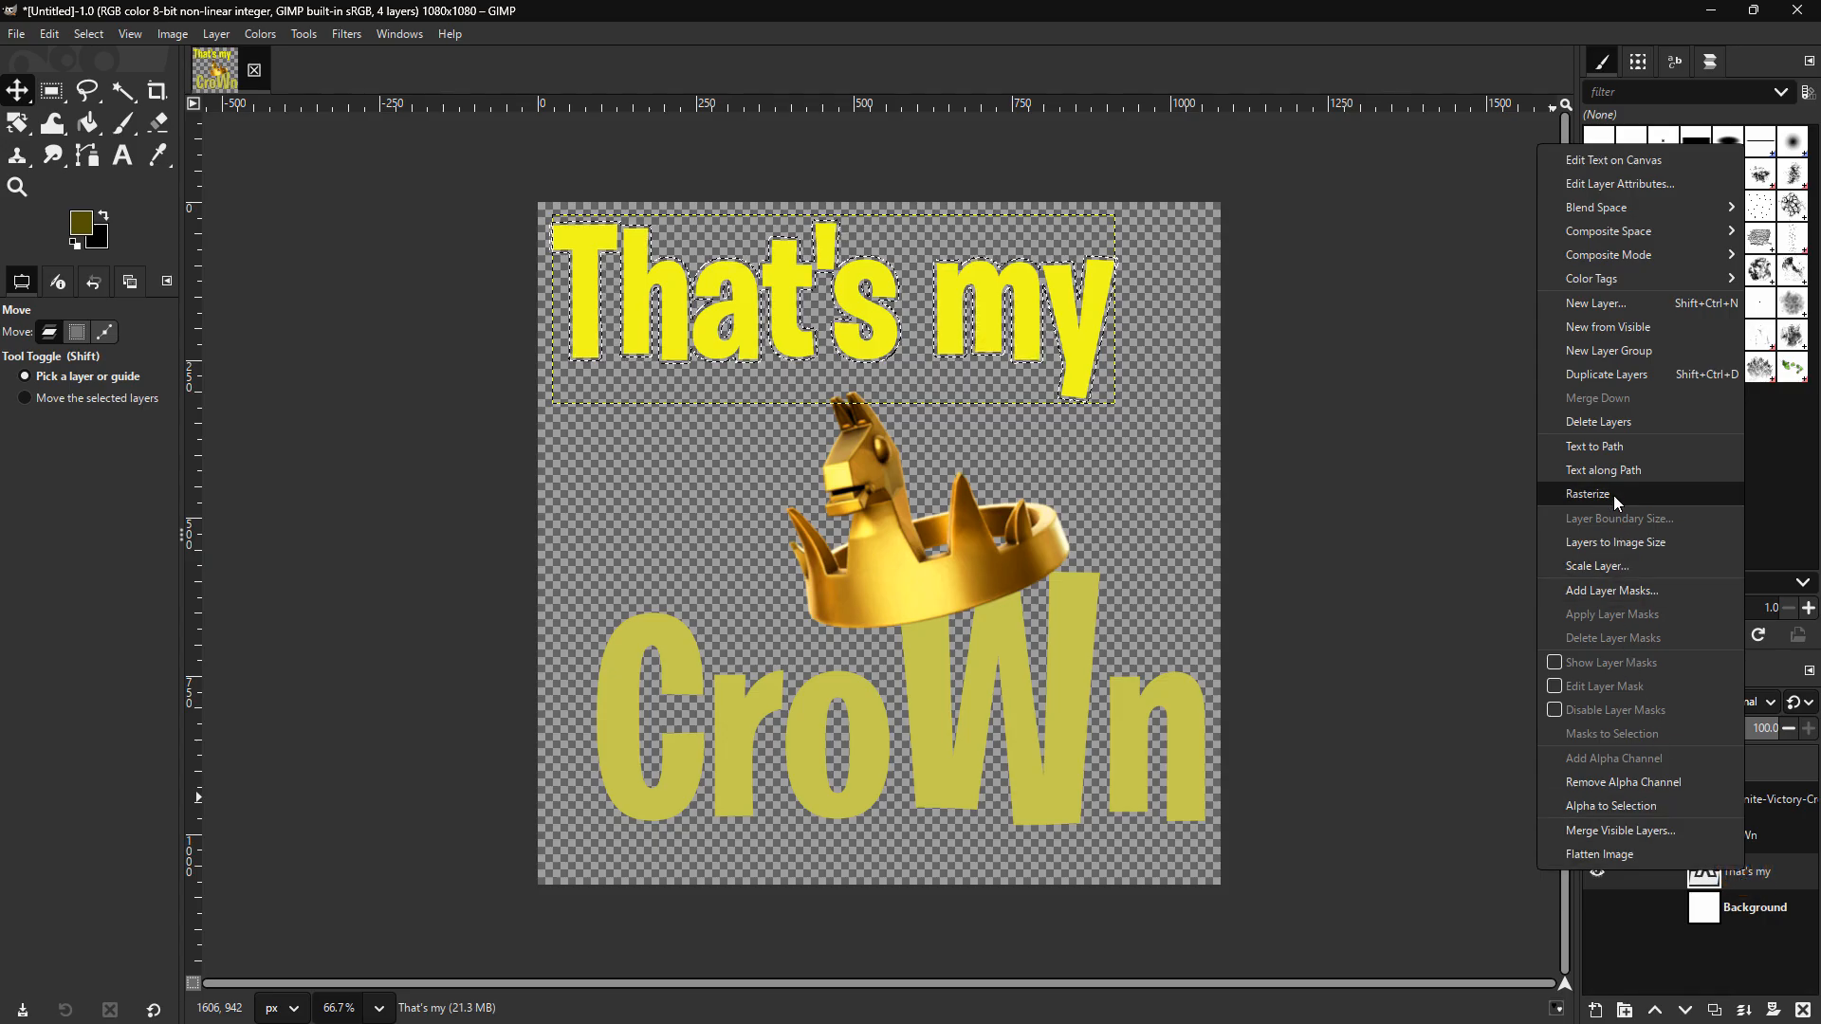
left_click(1602, 308)
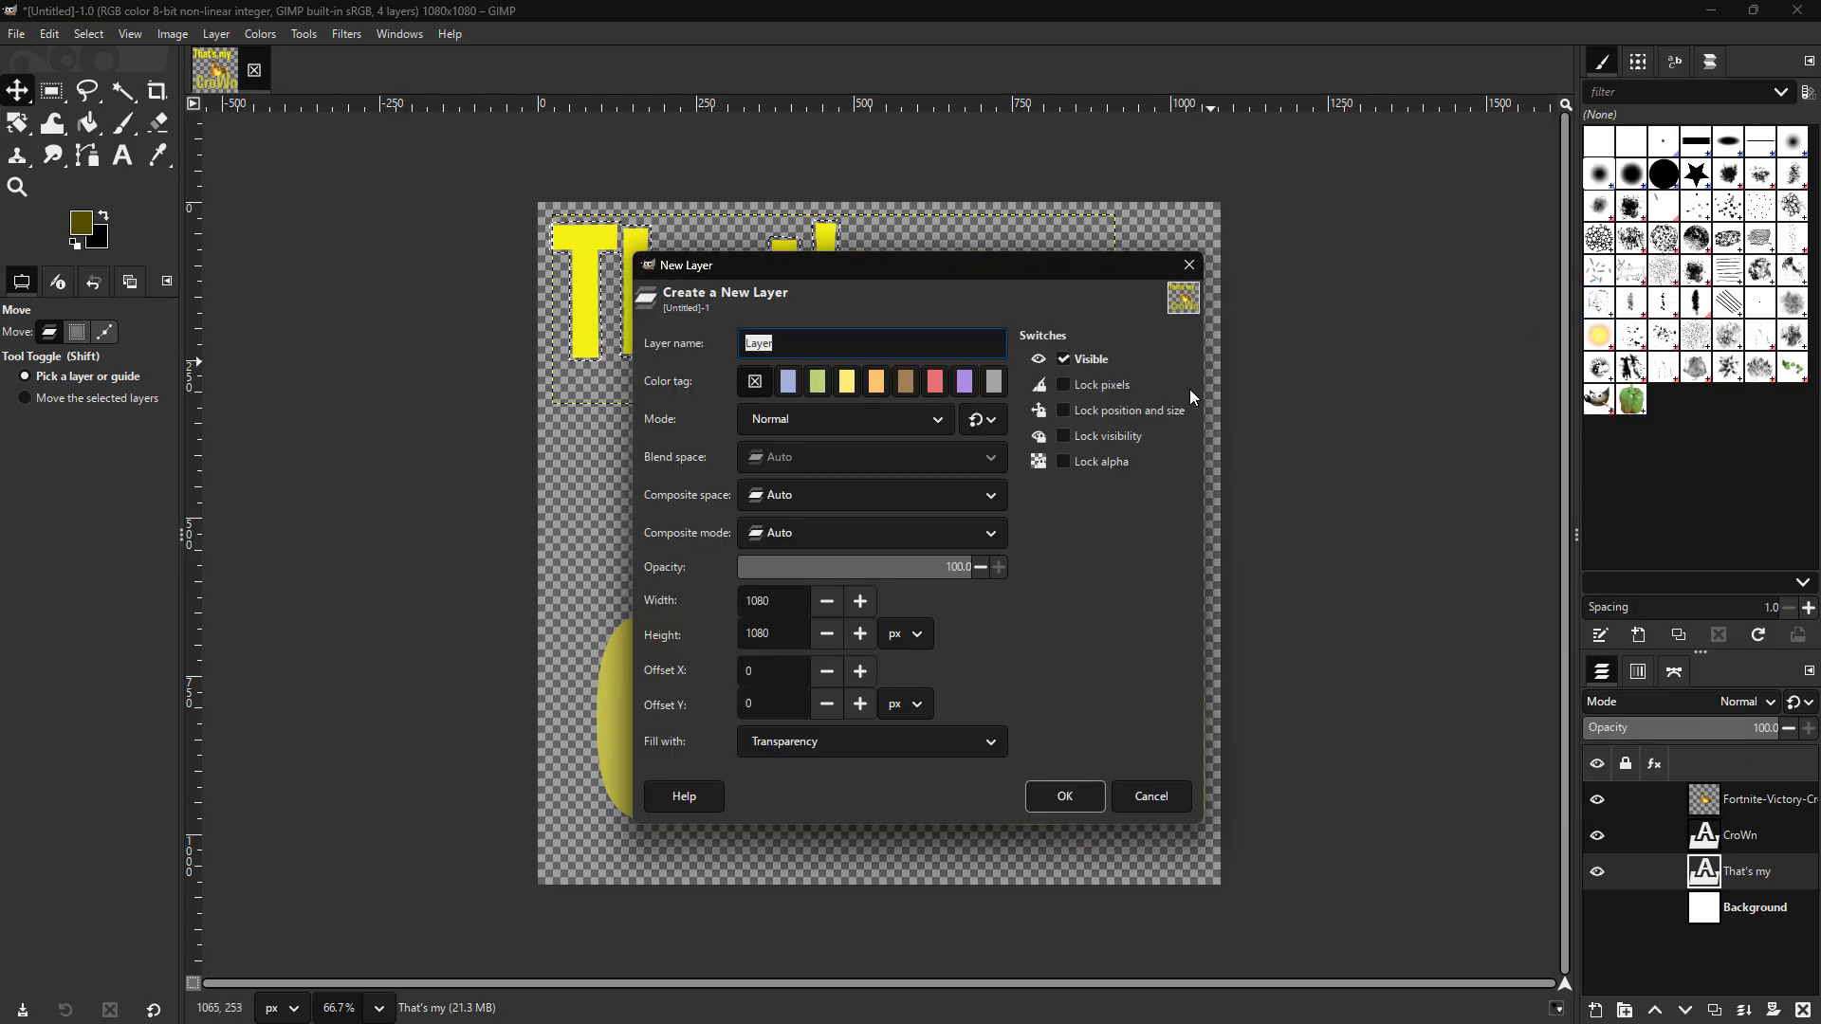
left_click(1087, 799)
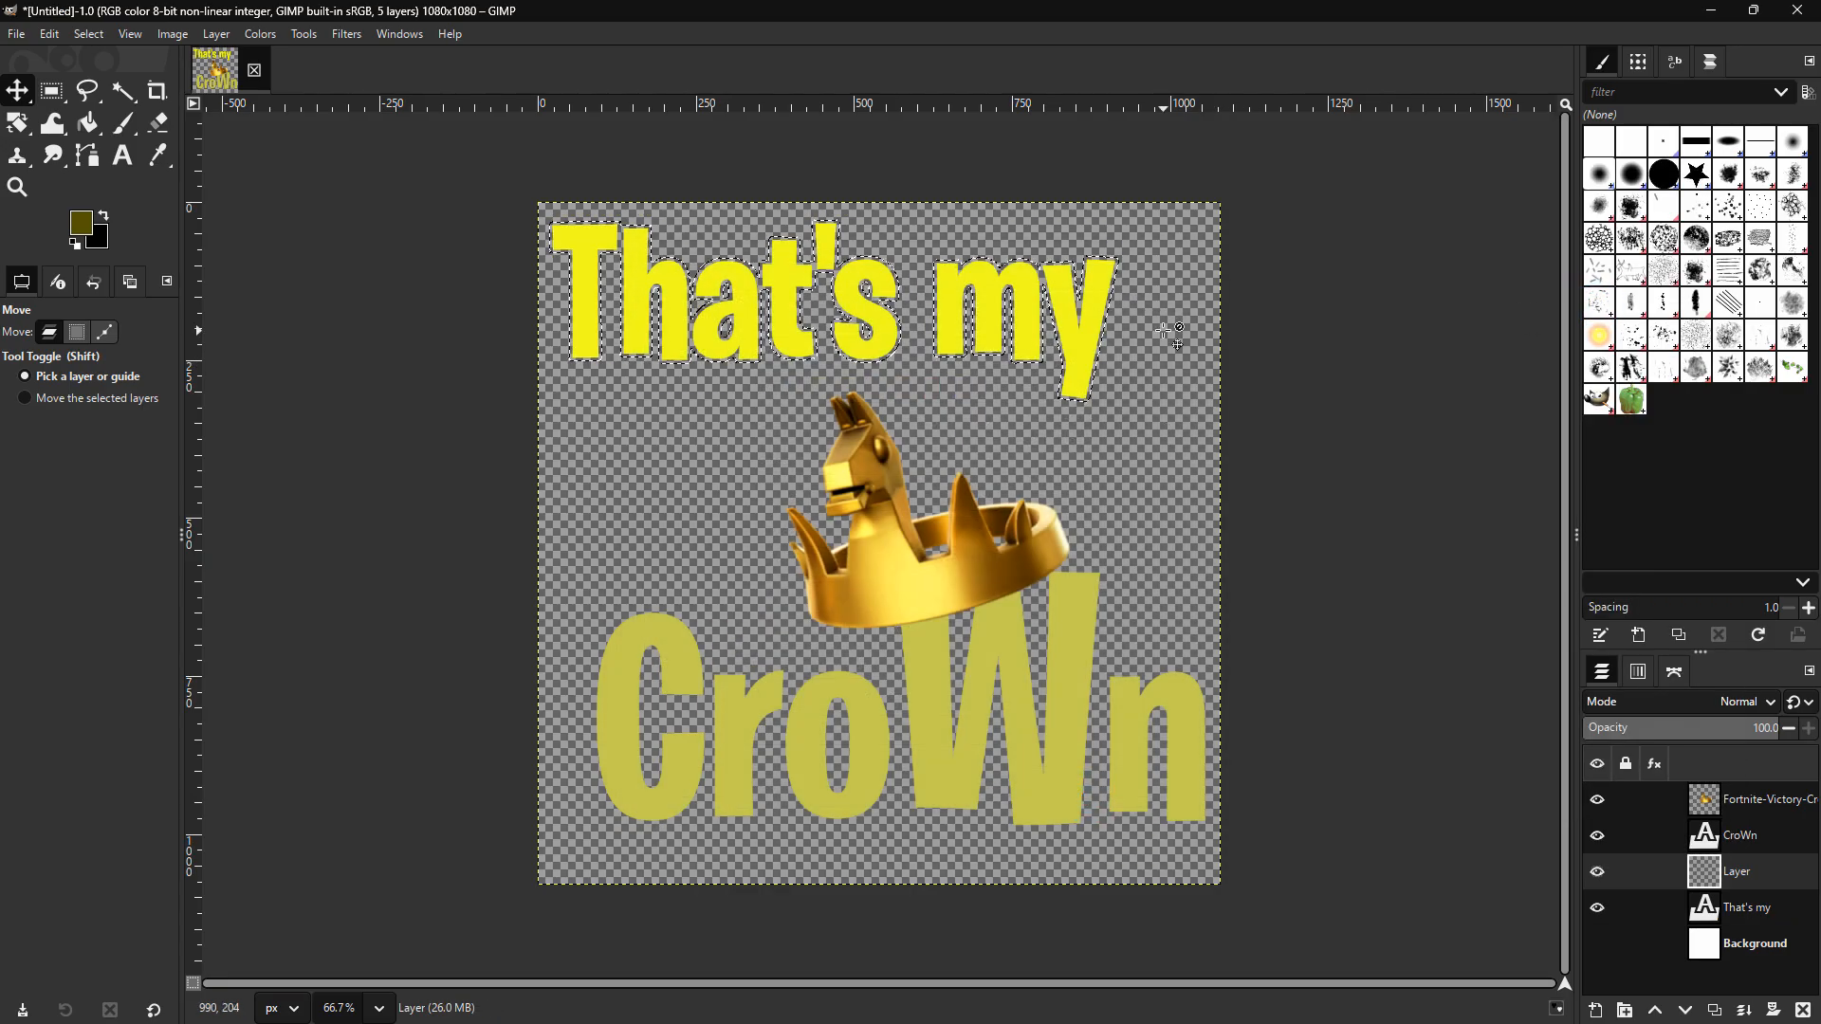
- Bucket-fill the grown "That's my" selection with blue 2b1bf3 on the new layer and place the text layer above it as an outline
left_click(88, 124)
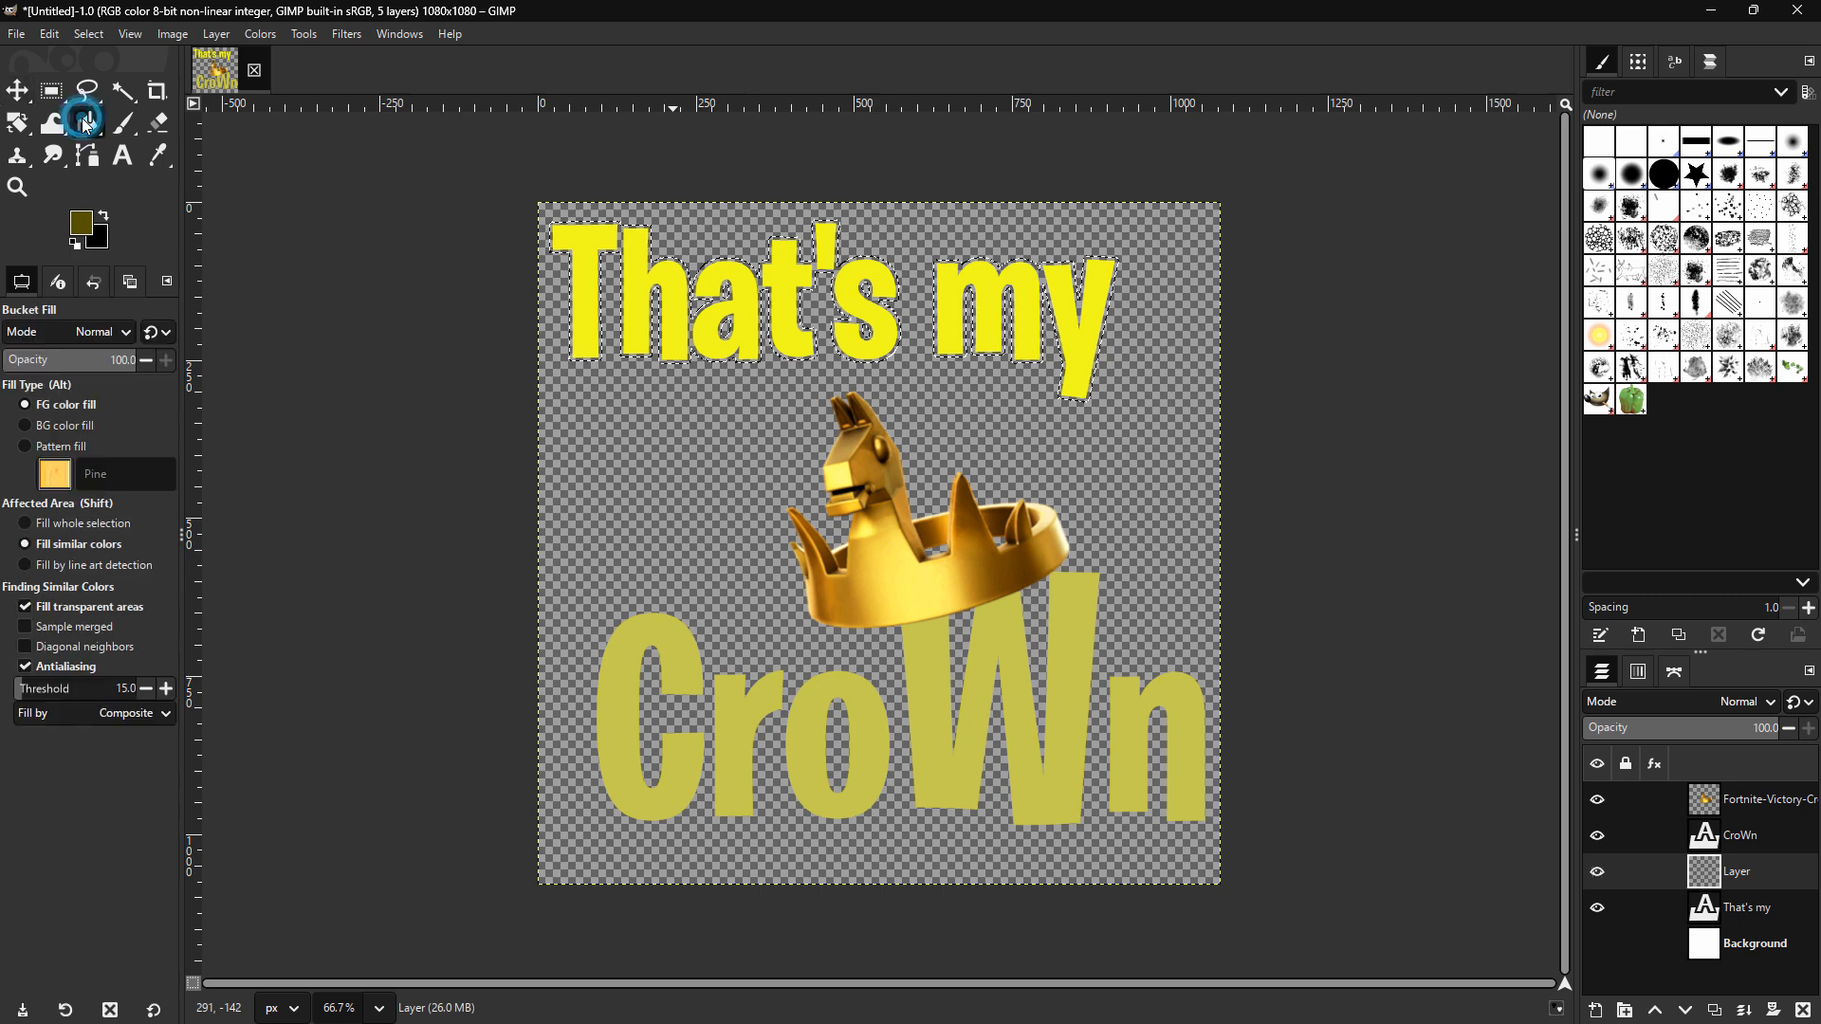
left_click(83, 225)
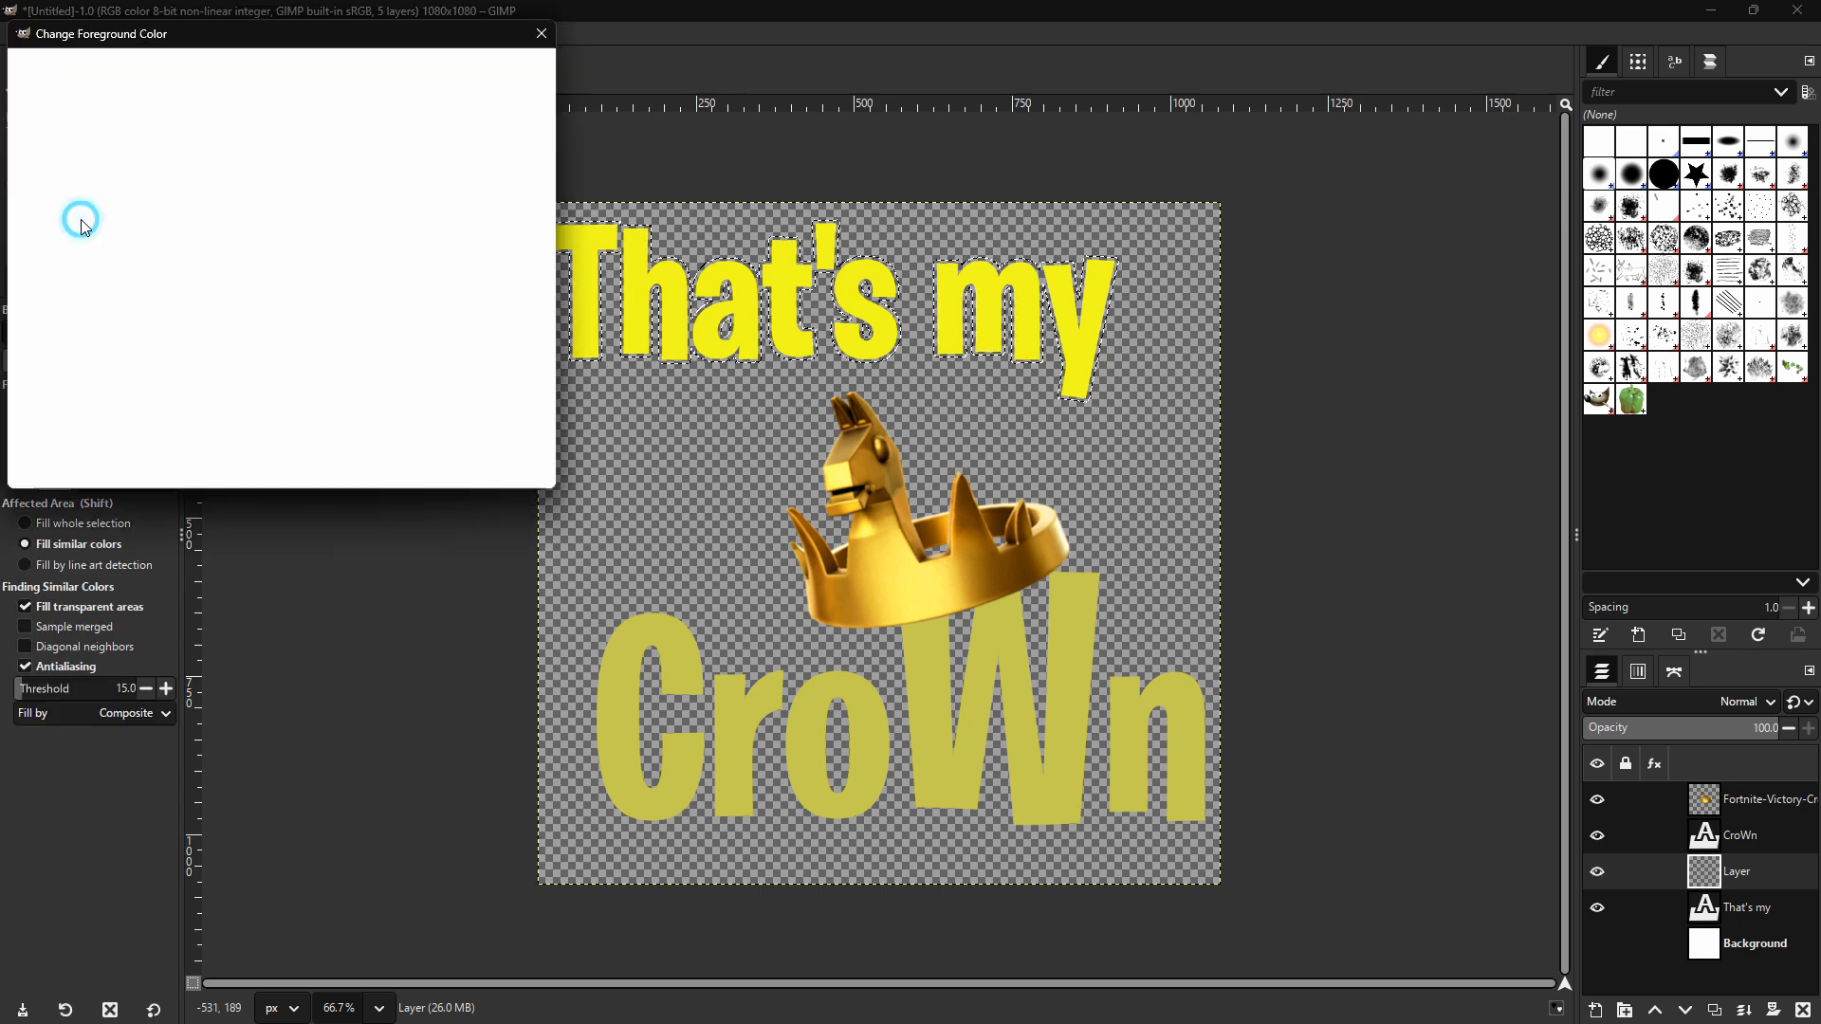
left_click(338, 375)
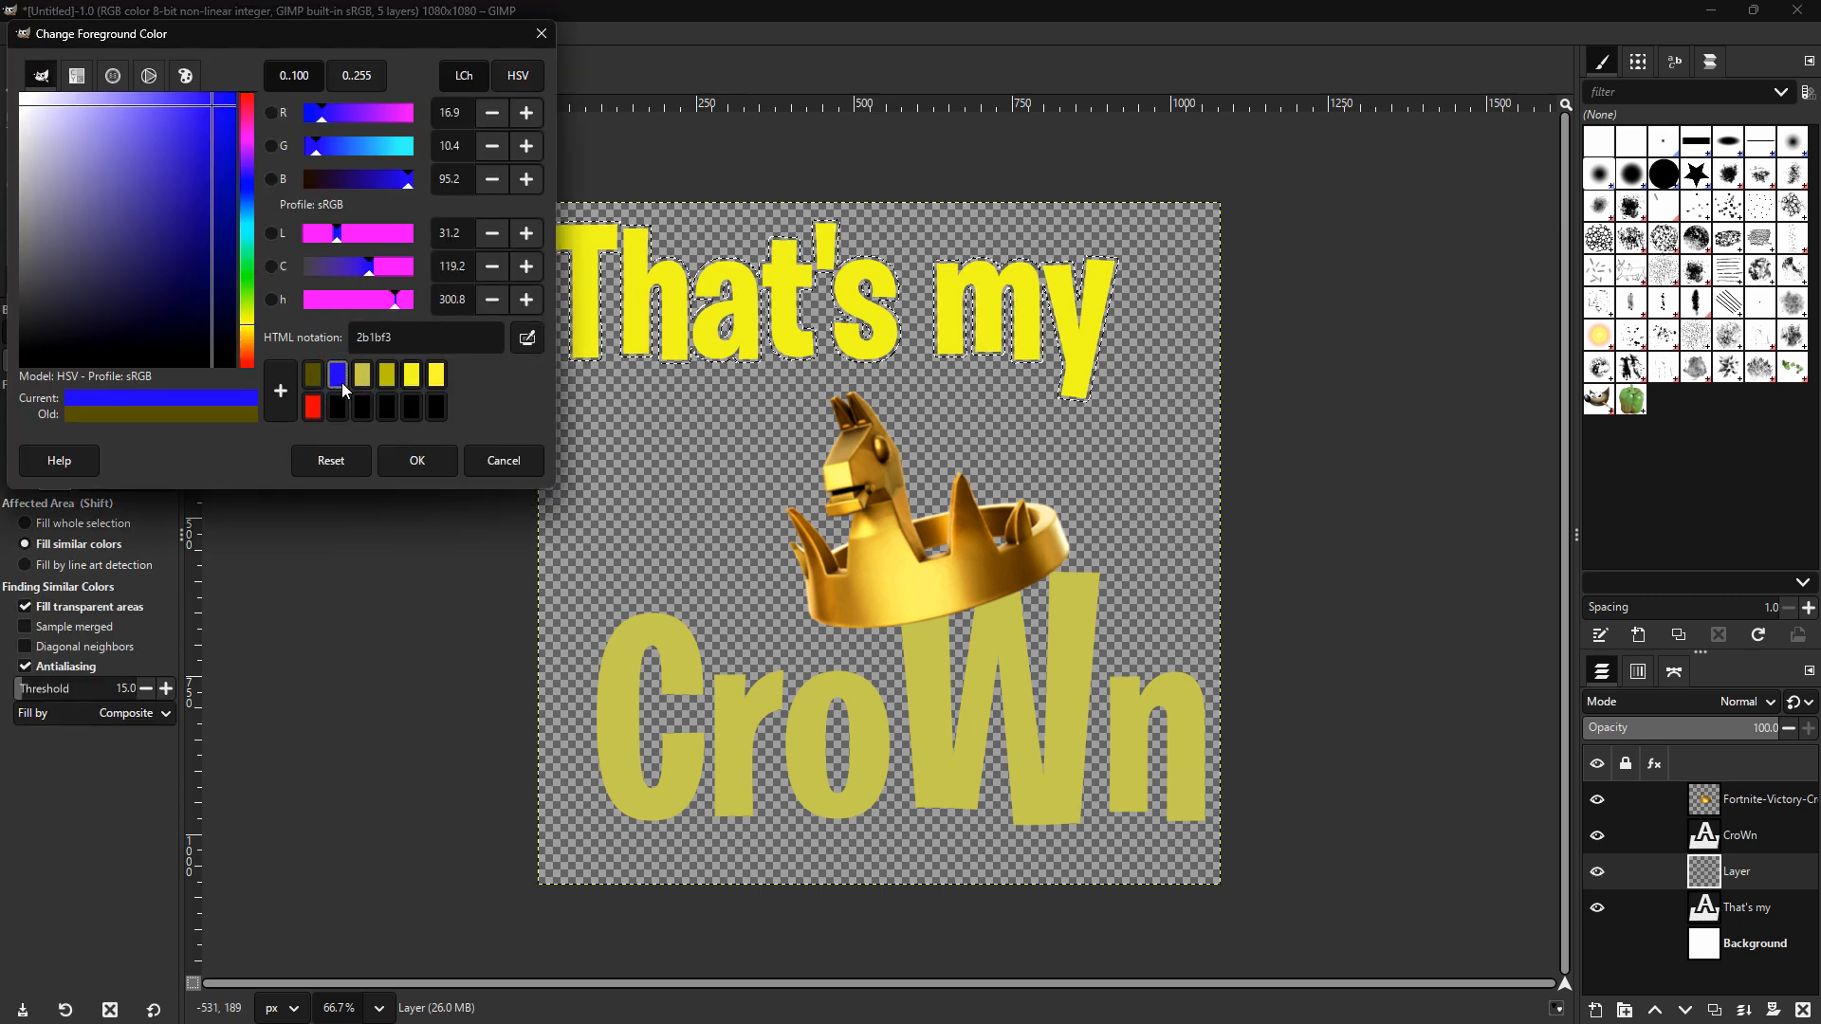
left_click(415, 463)
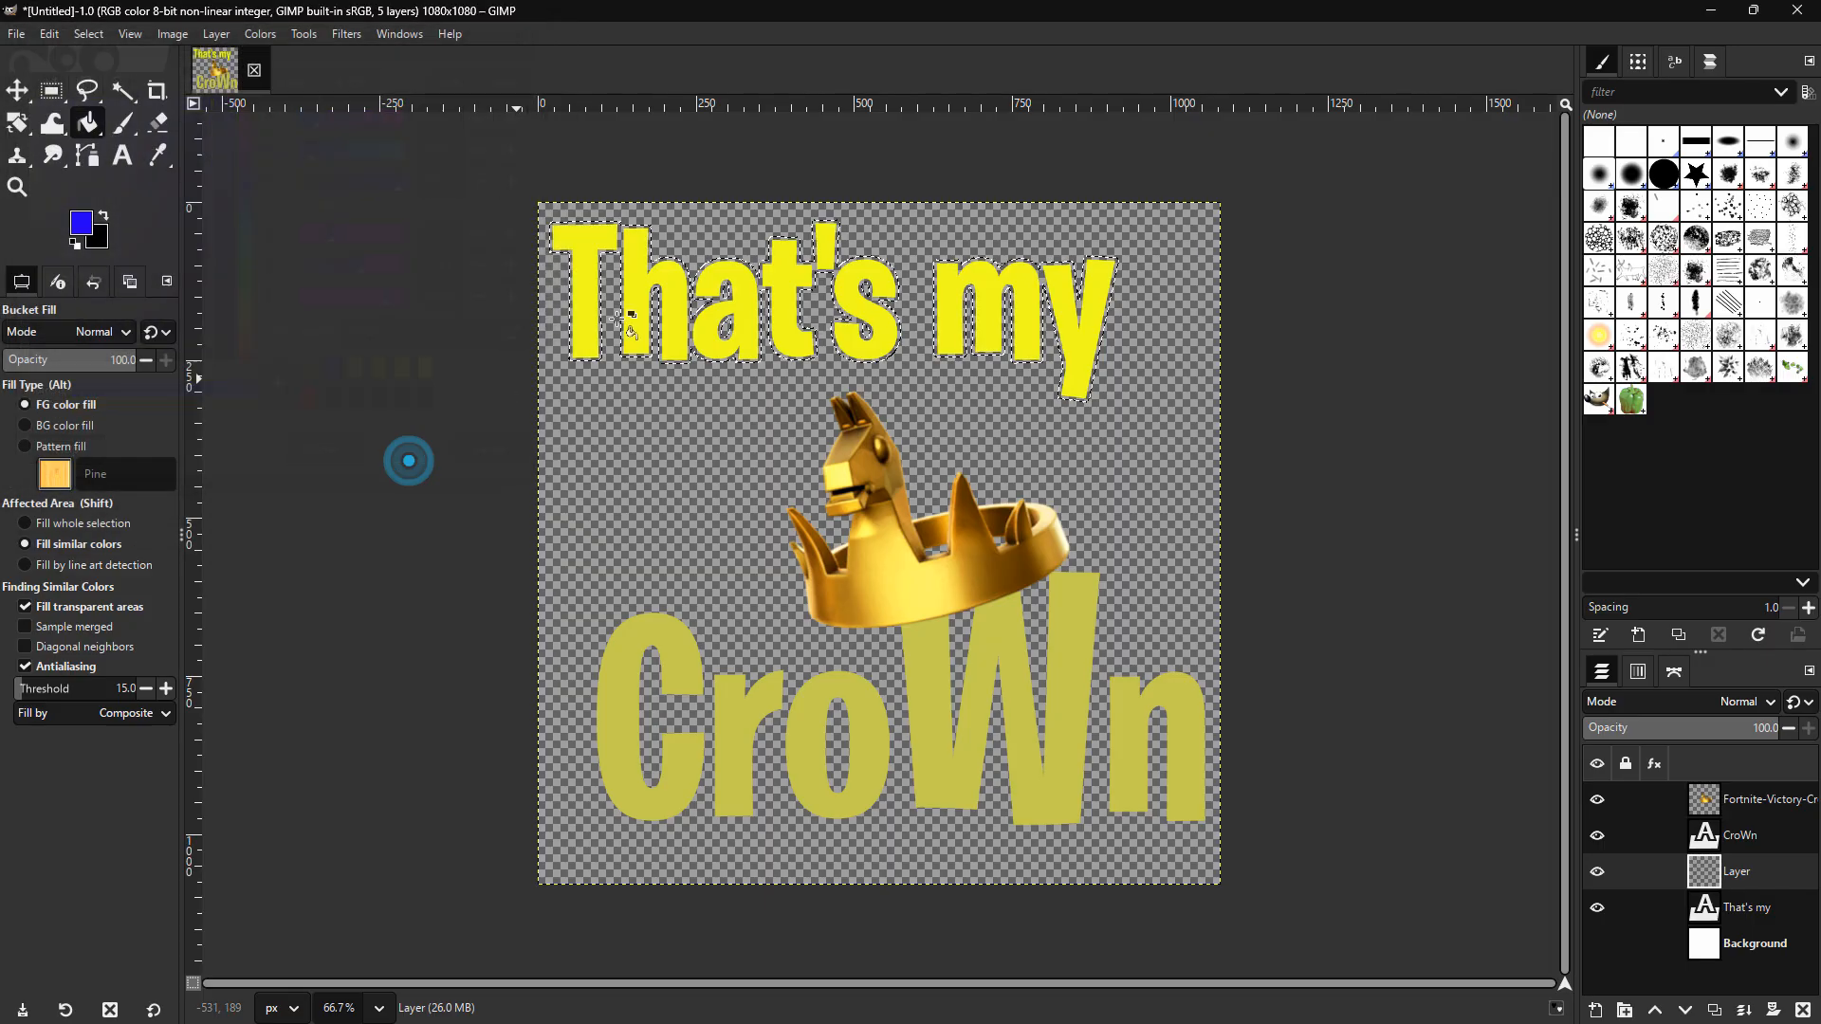
left_click(663, 270)
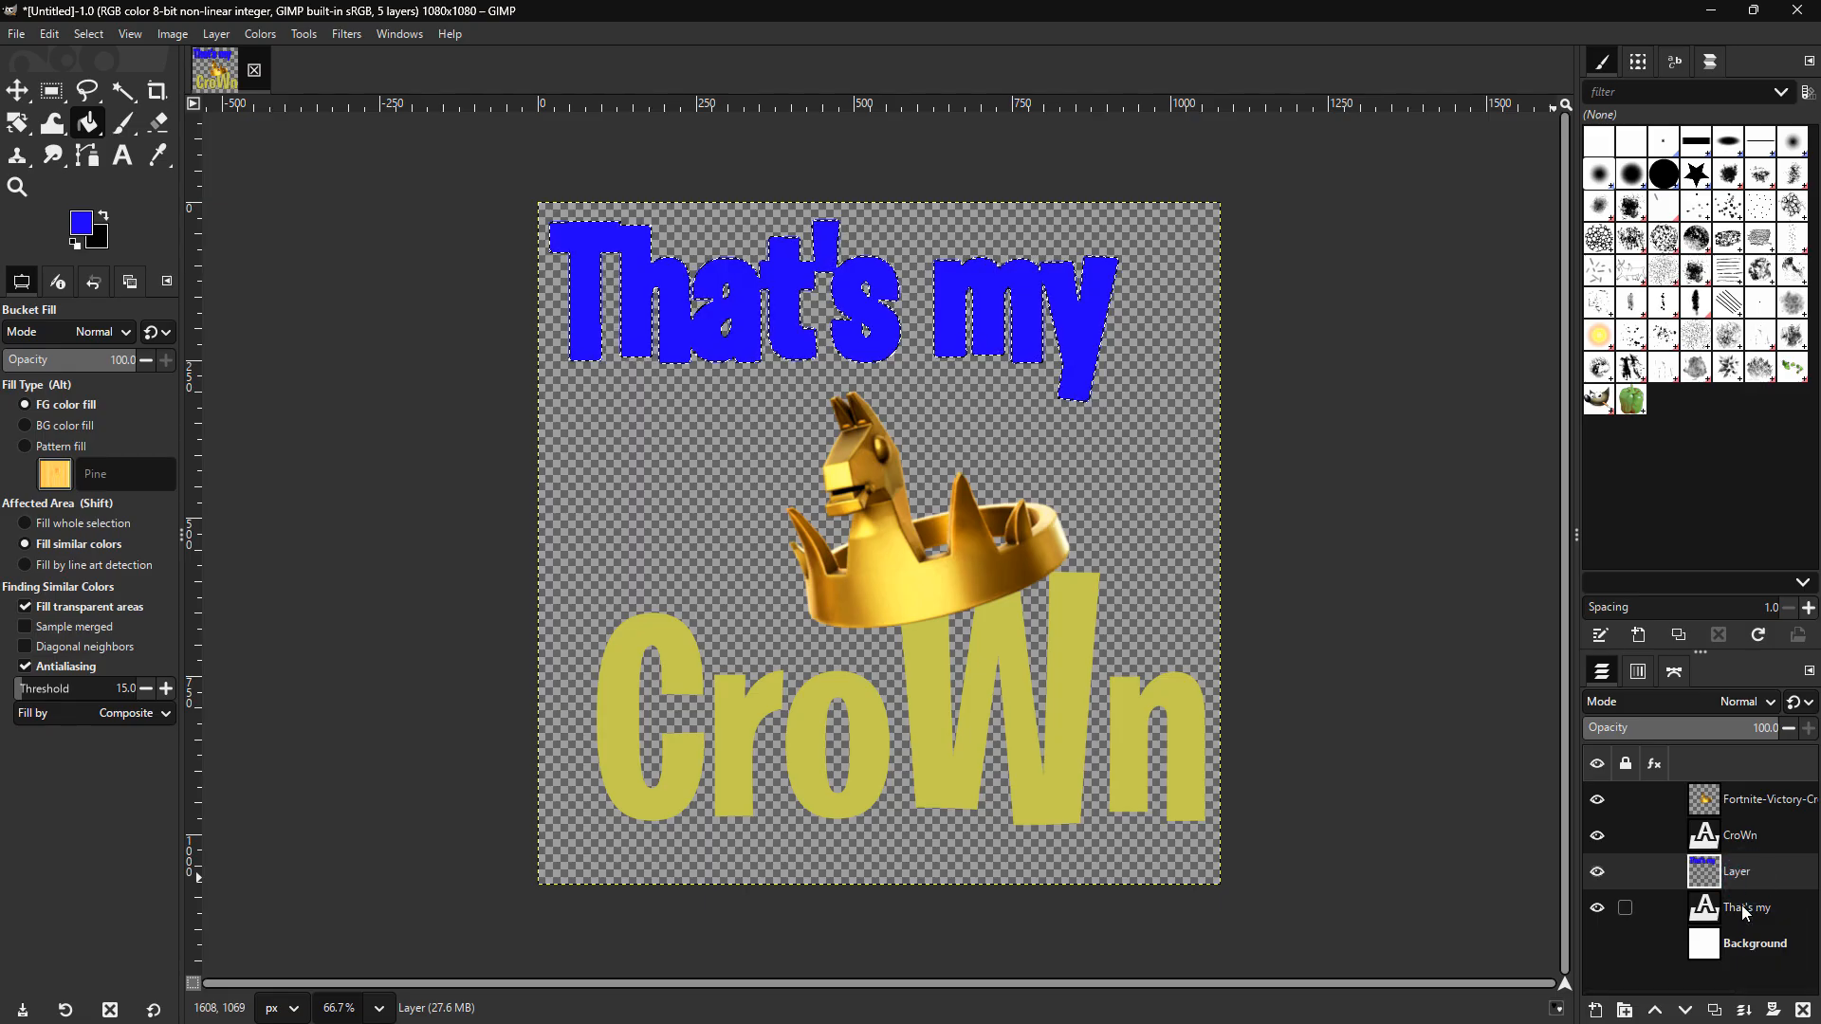
left_click_drag(1640, 902, 1637, 870)
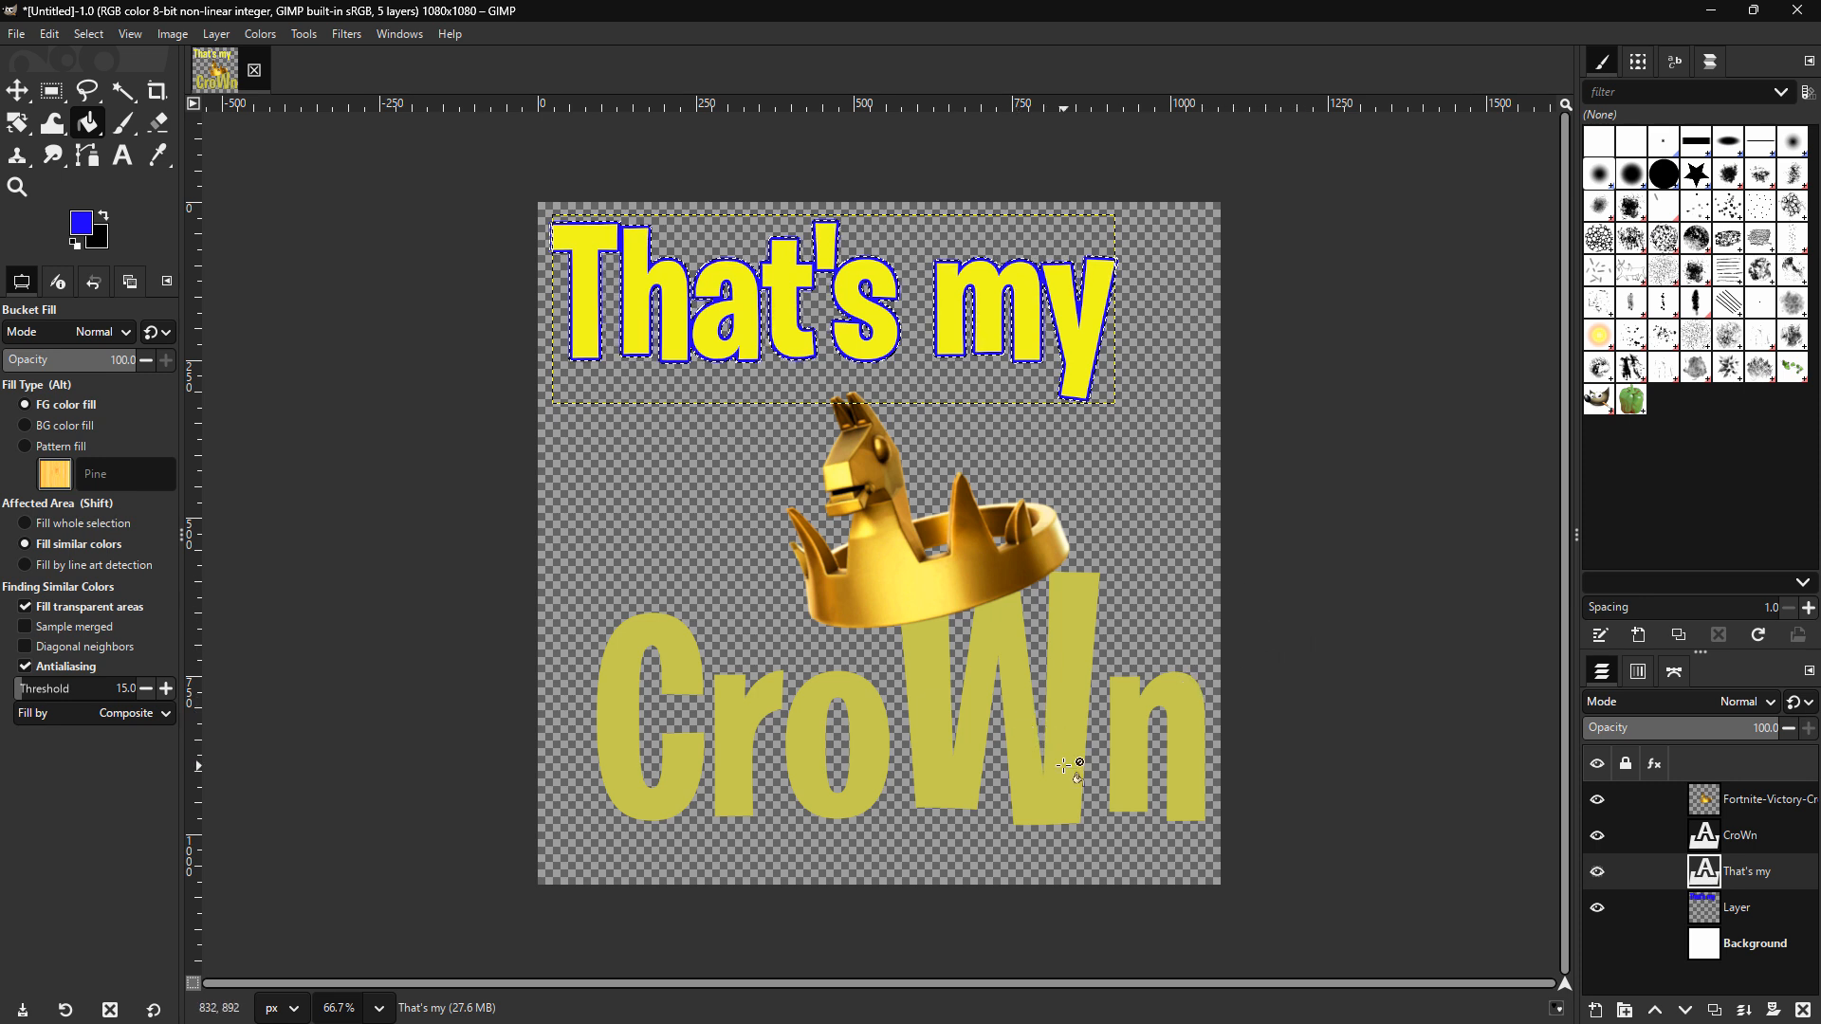
left_click(12, 93)
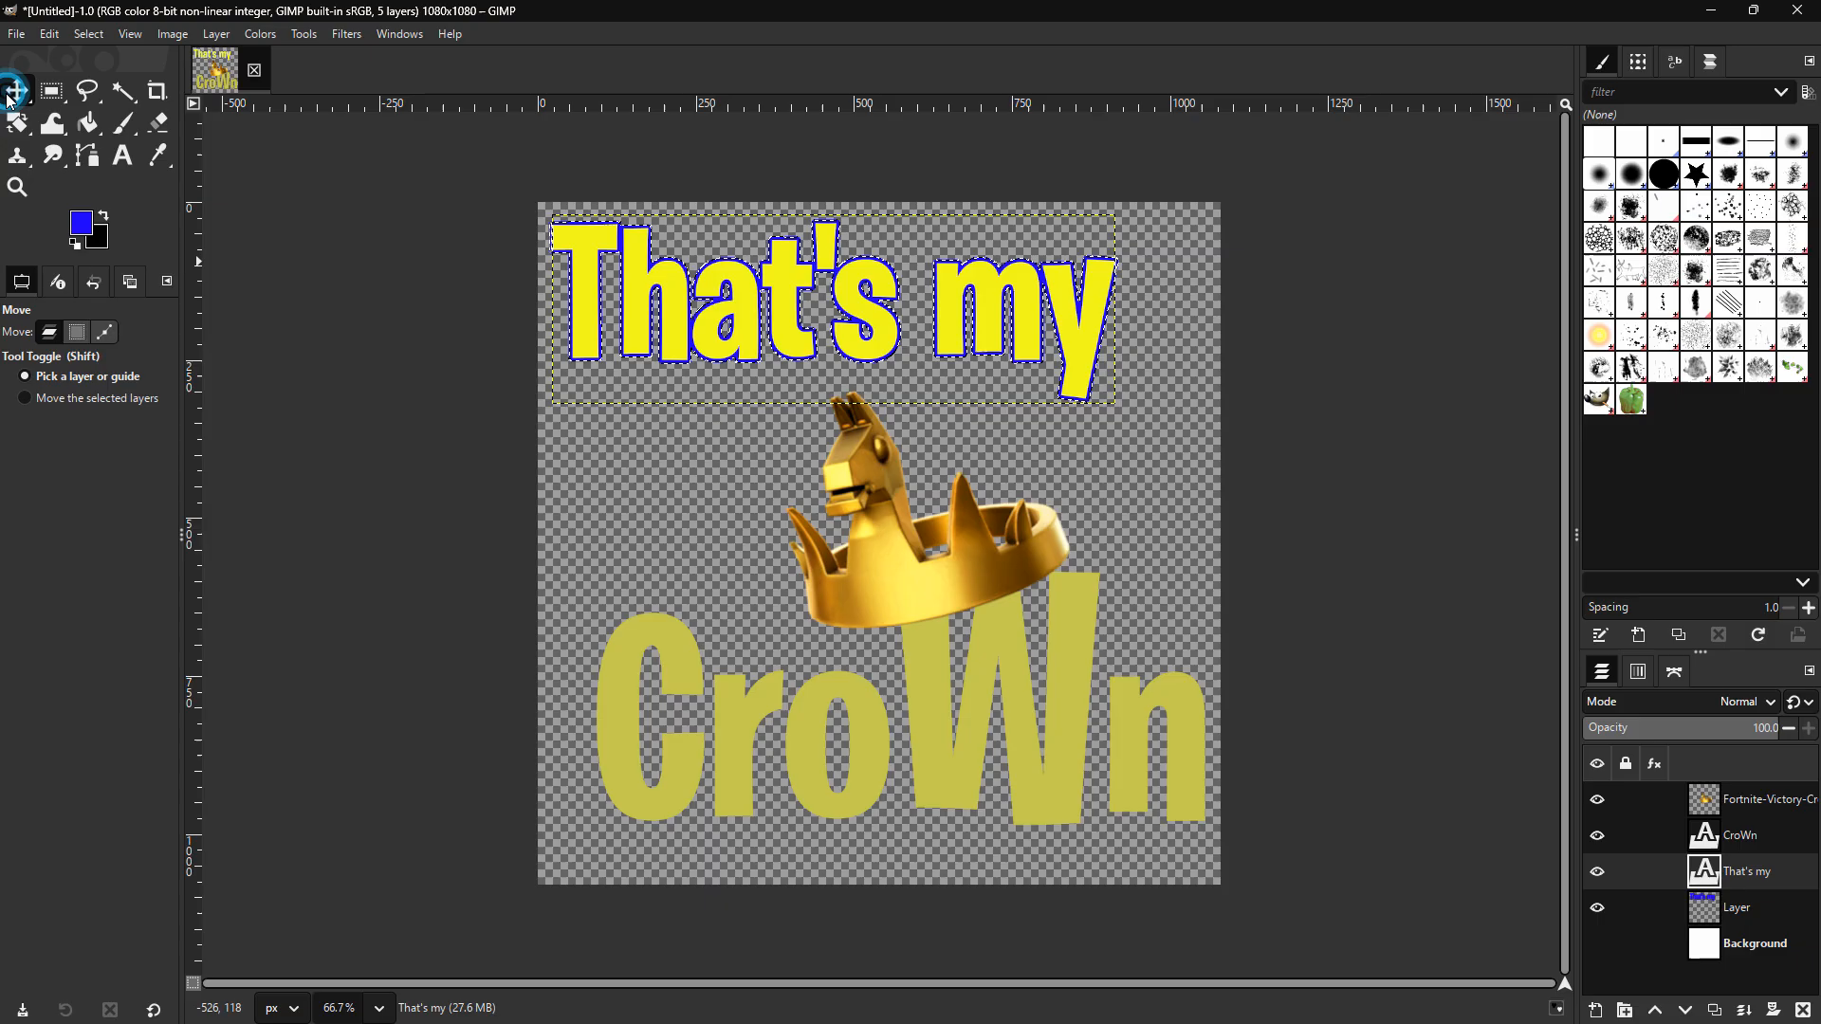
left_click(726, 727)
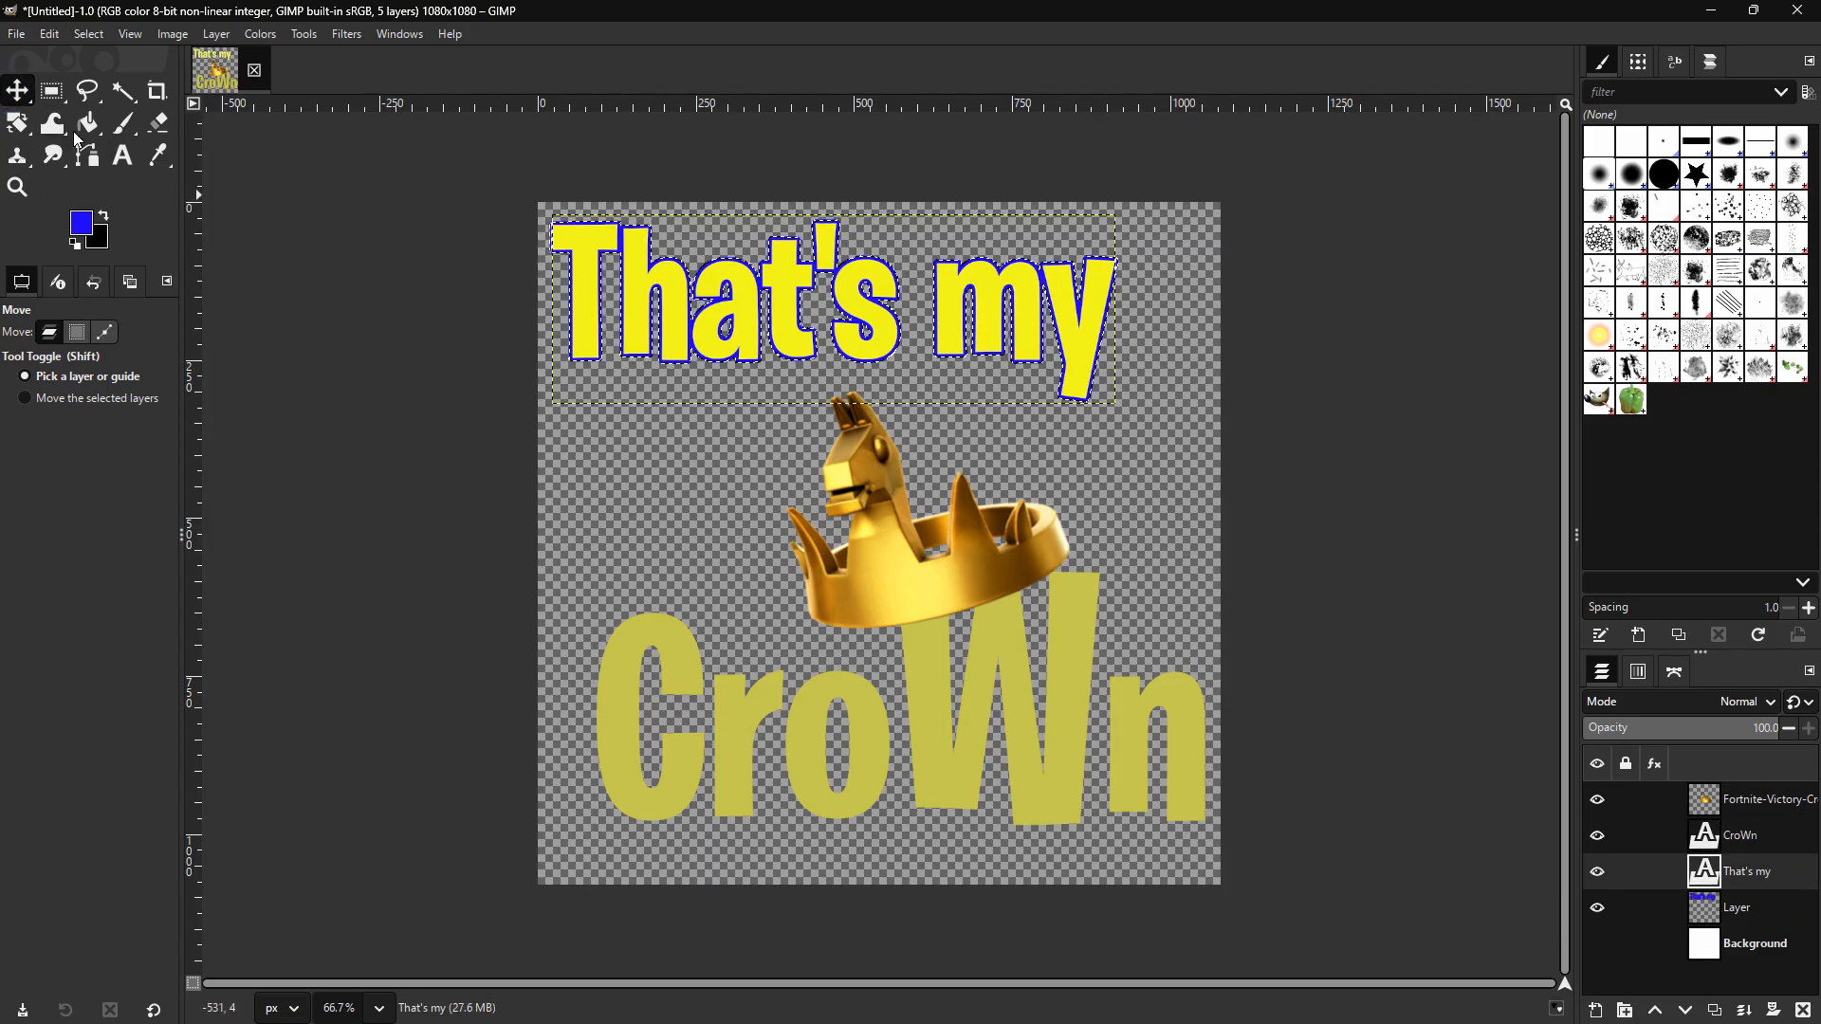
left_click(123, 155)
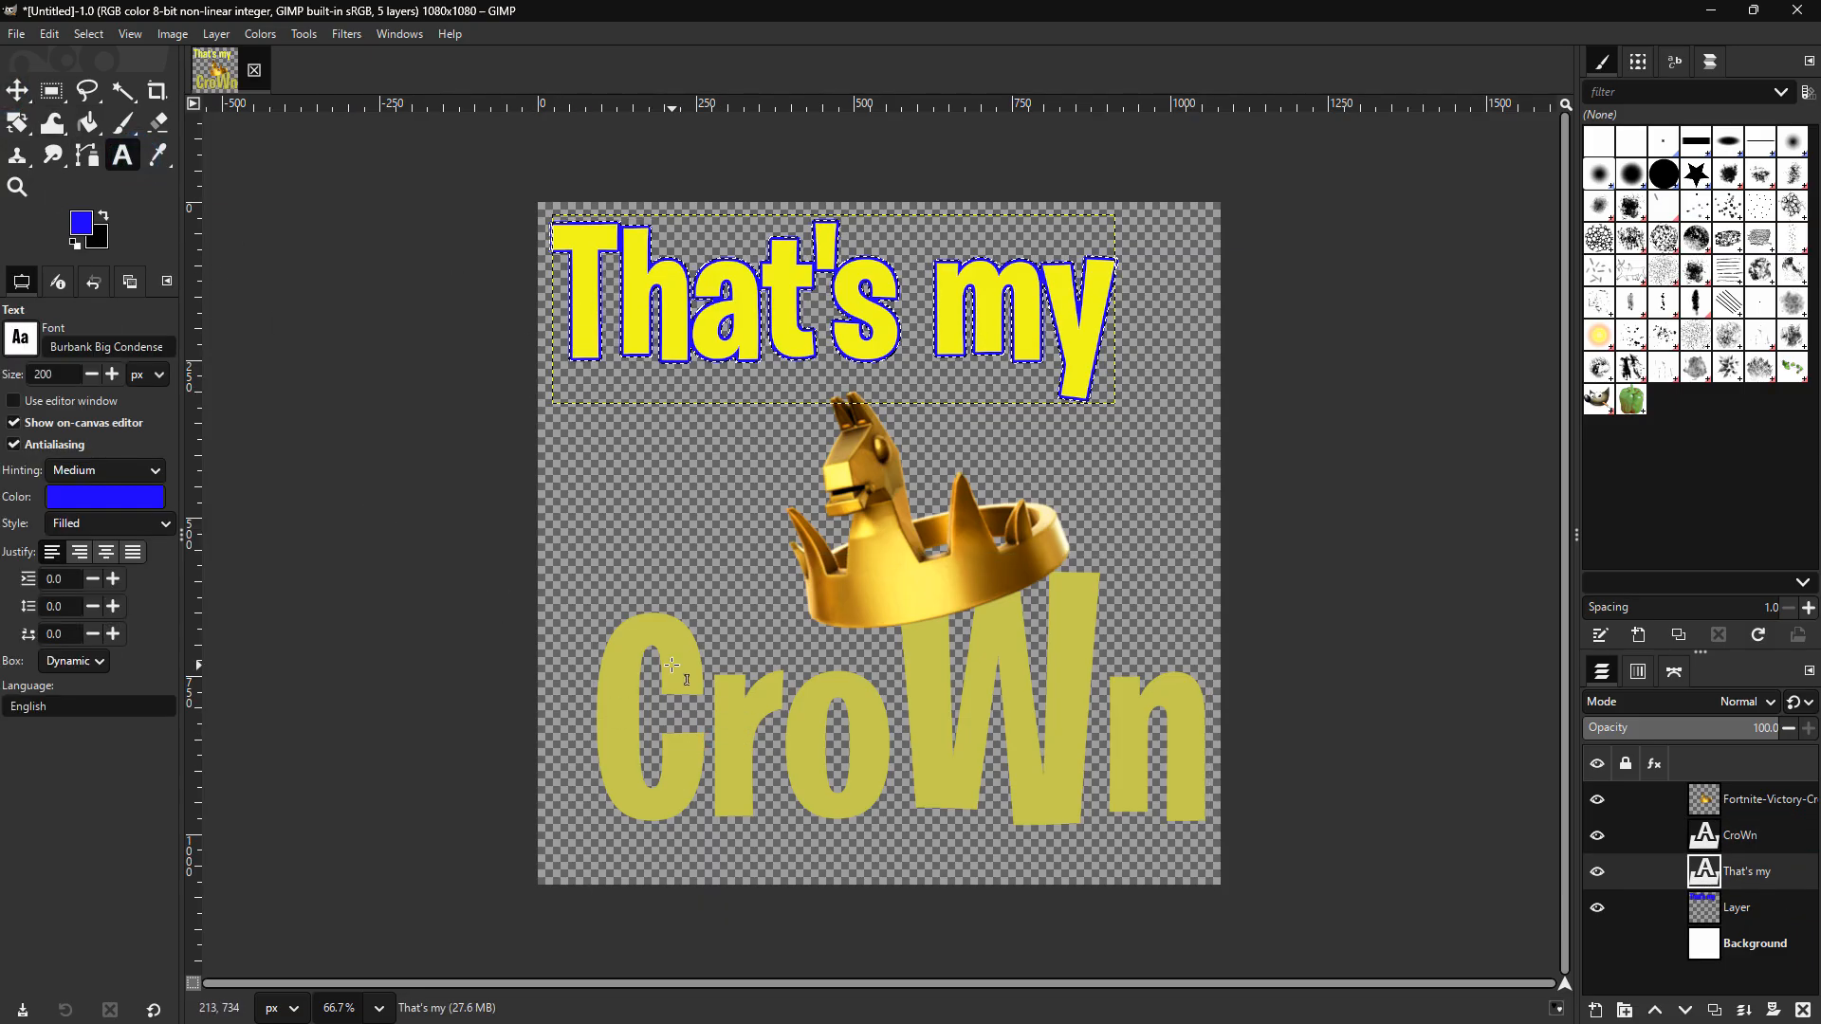
- Create a selection from the alpha of the "CroWn" text layer
left_click(17, 91)
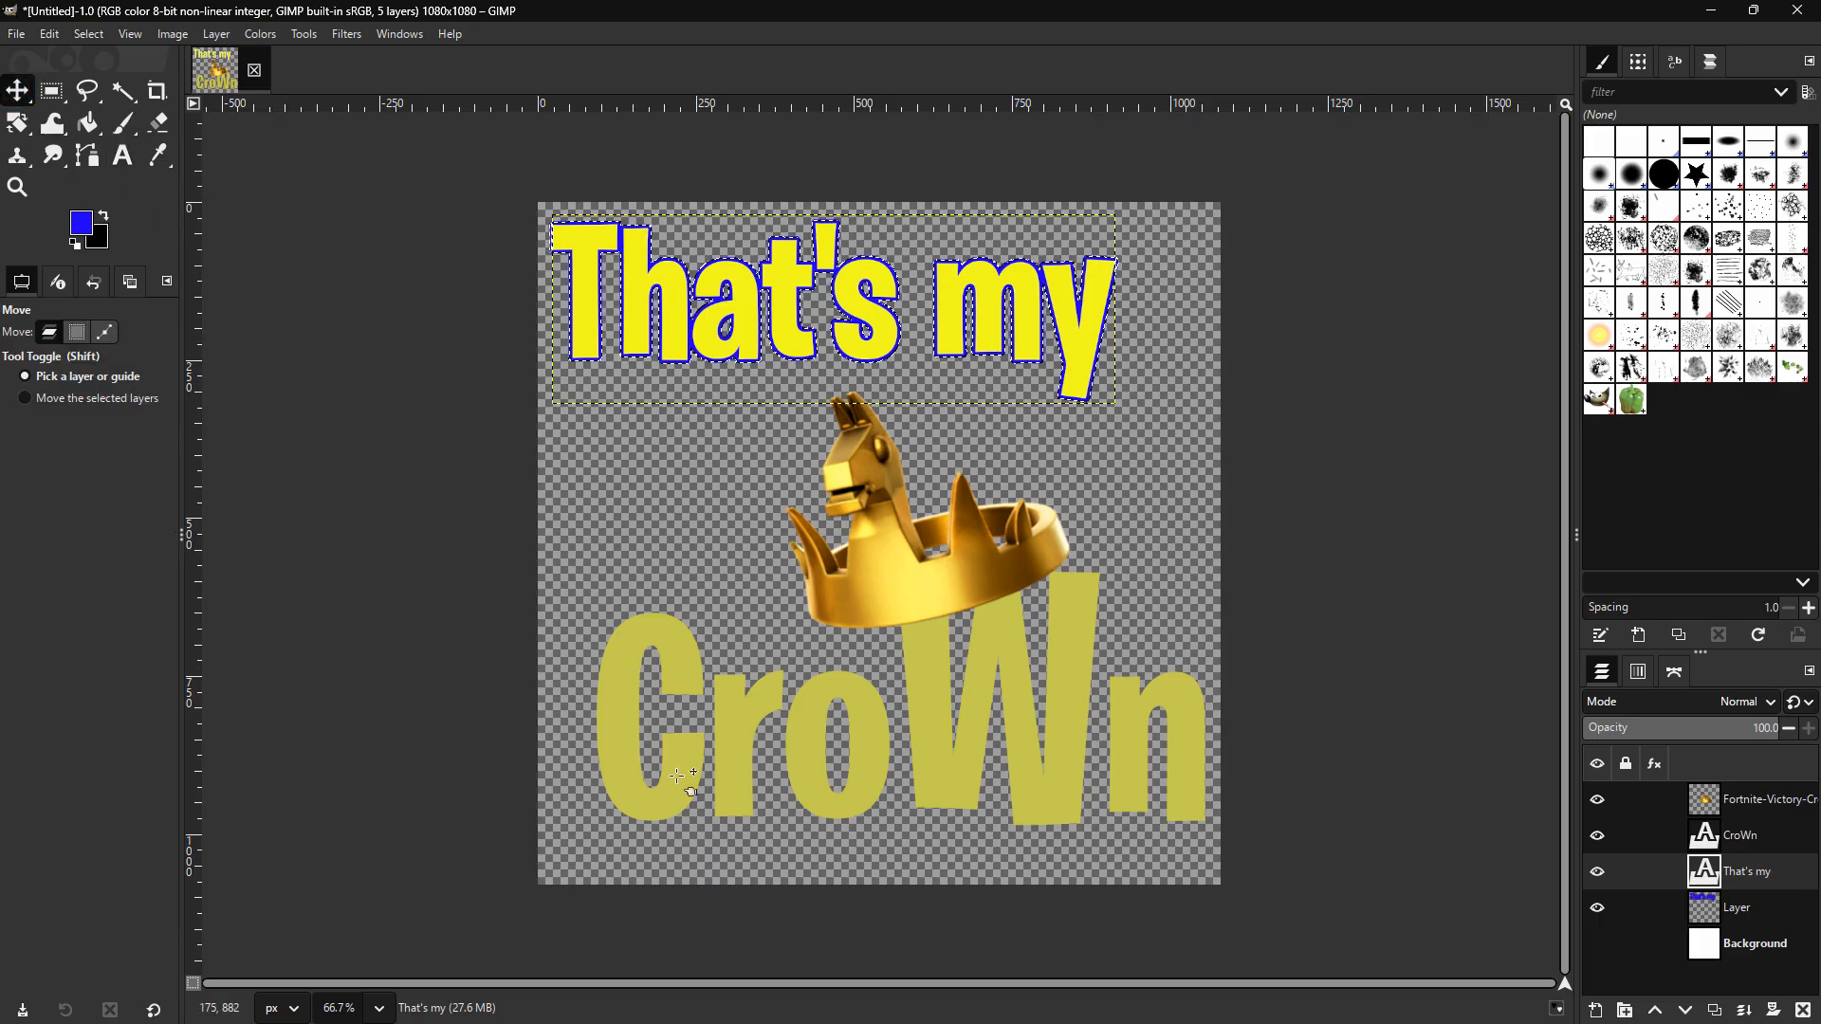
left_click(1745, 835)
right_click(1745, 836)
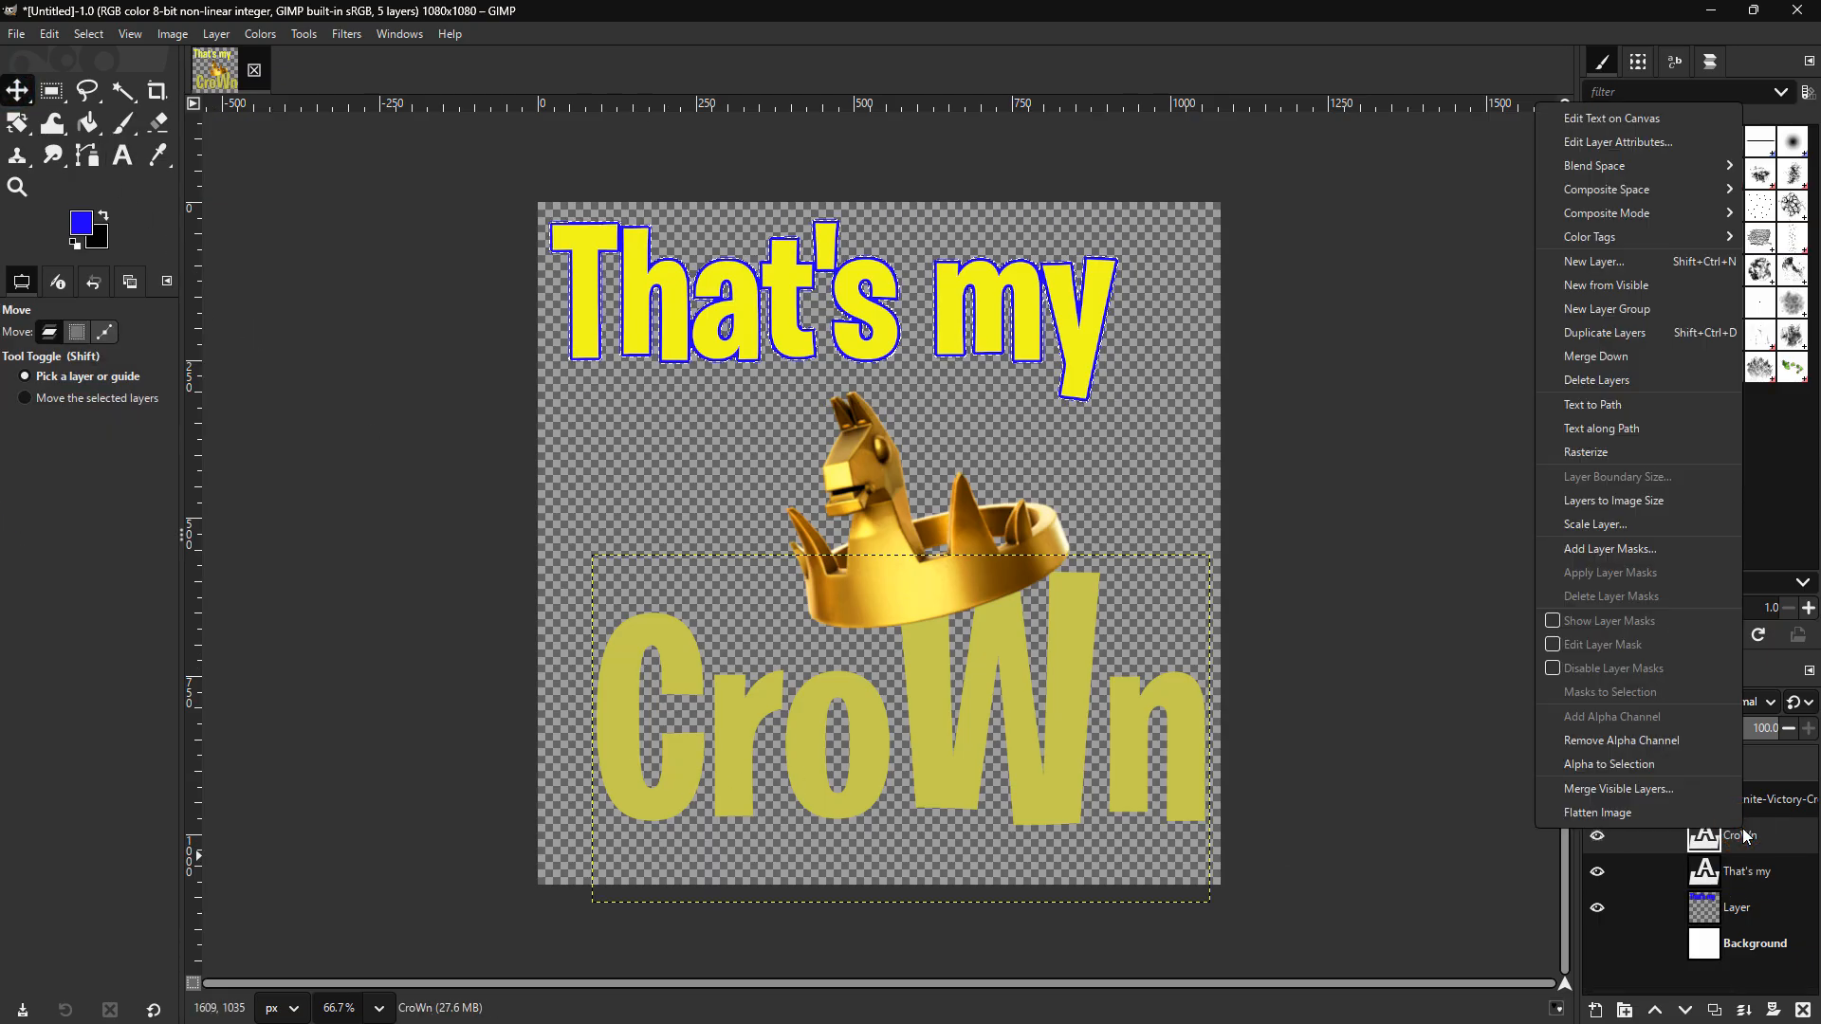
left_click(1664, 764)
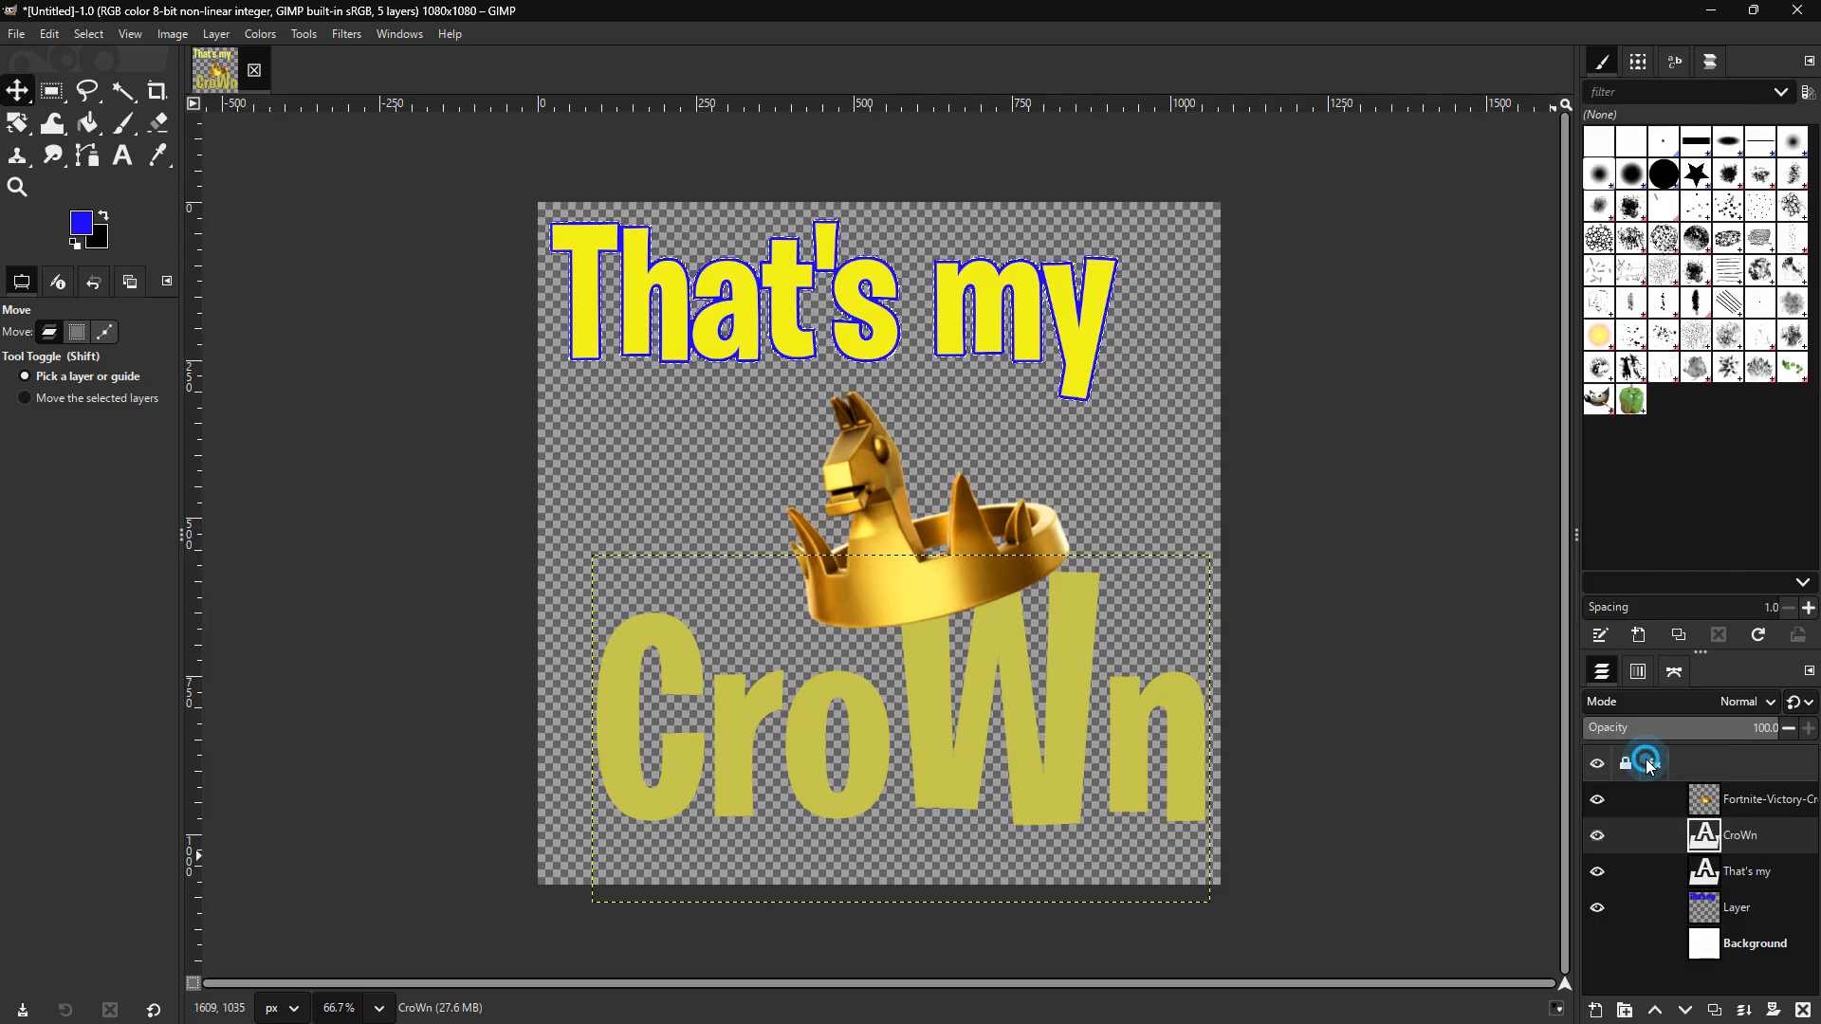
- Grow the selection slightly beyond the edges of the "CroWn" lettering
right_click(921, 690)
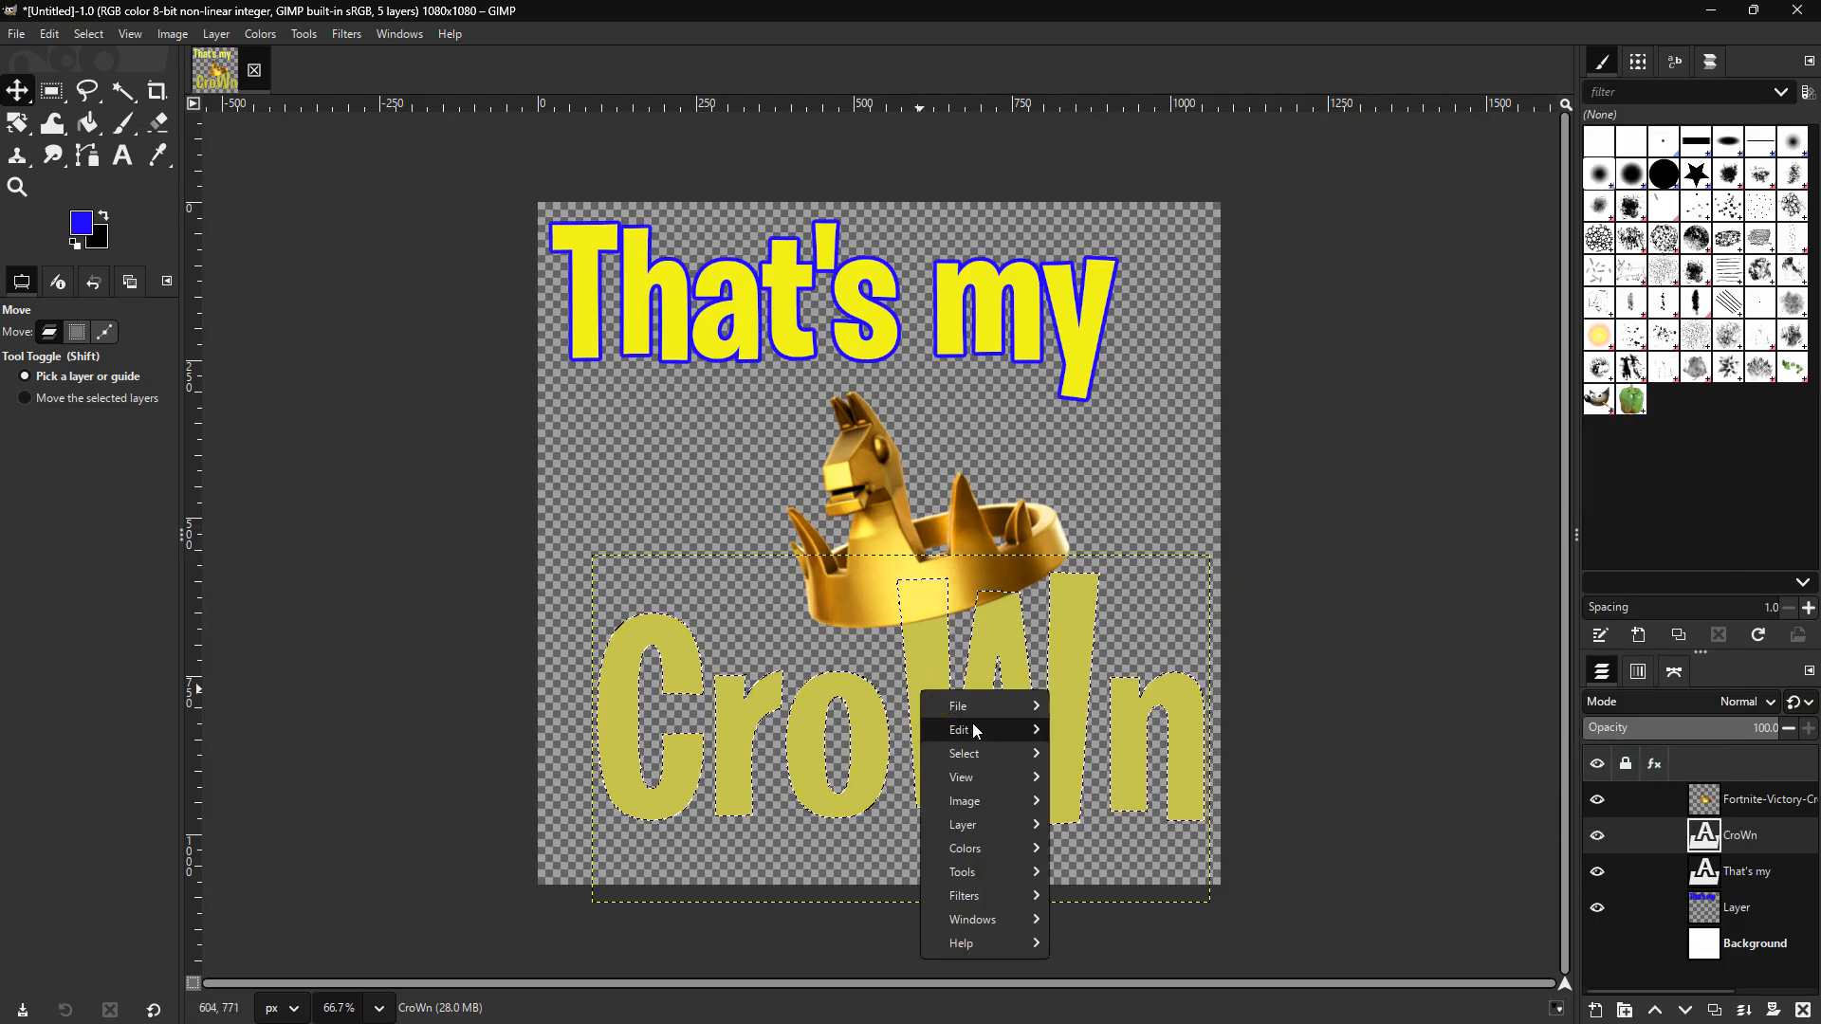
mouse_move(974, 735)
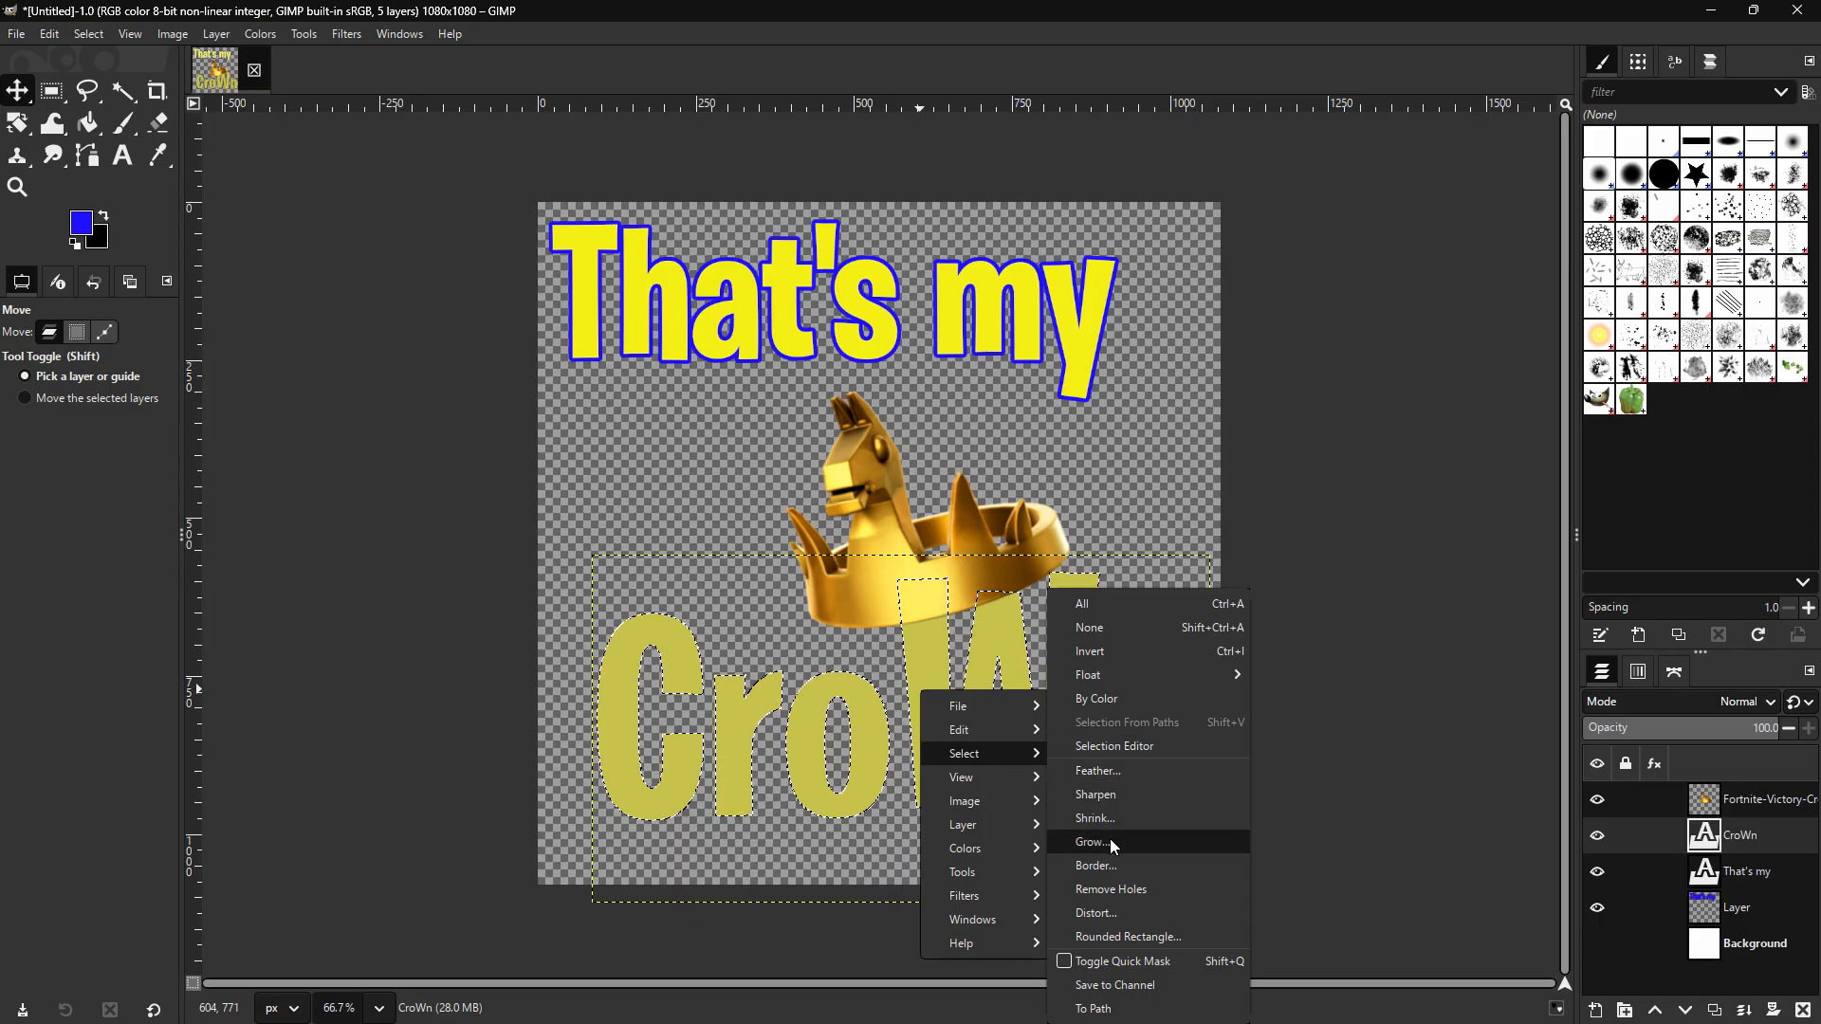
left_click(1107, 841)
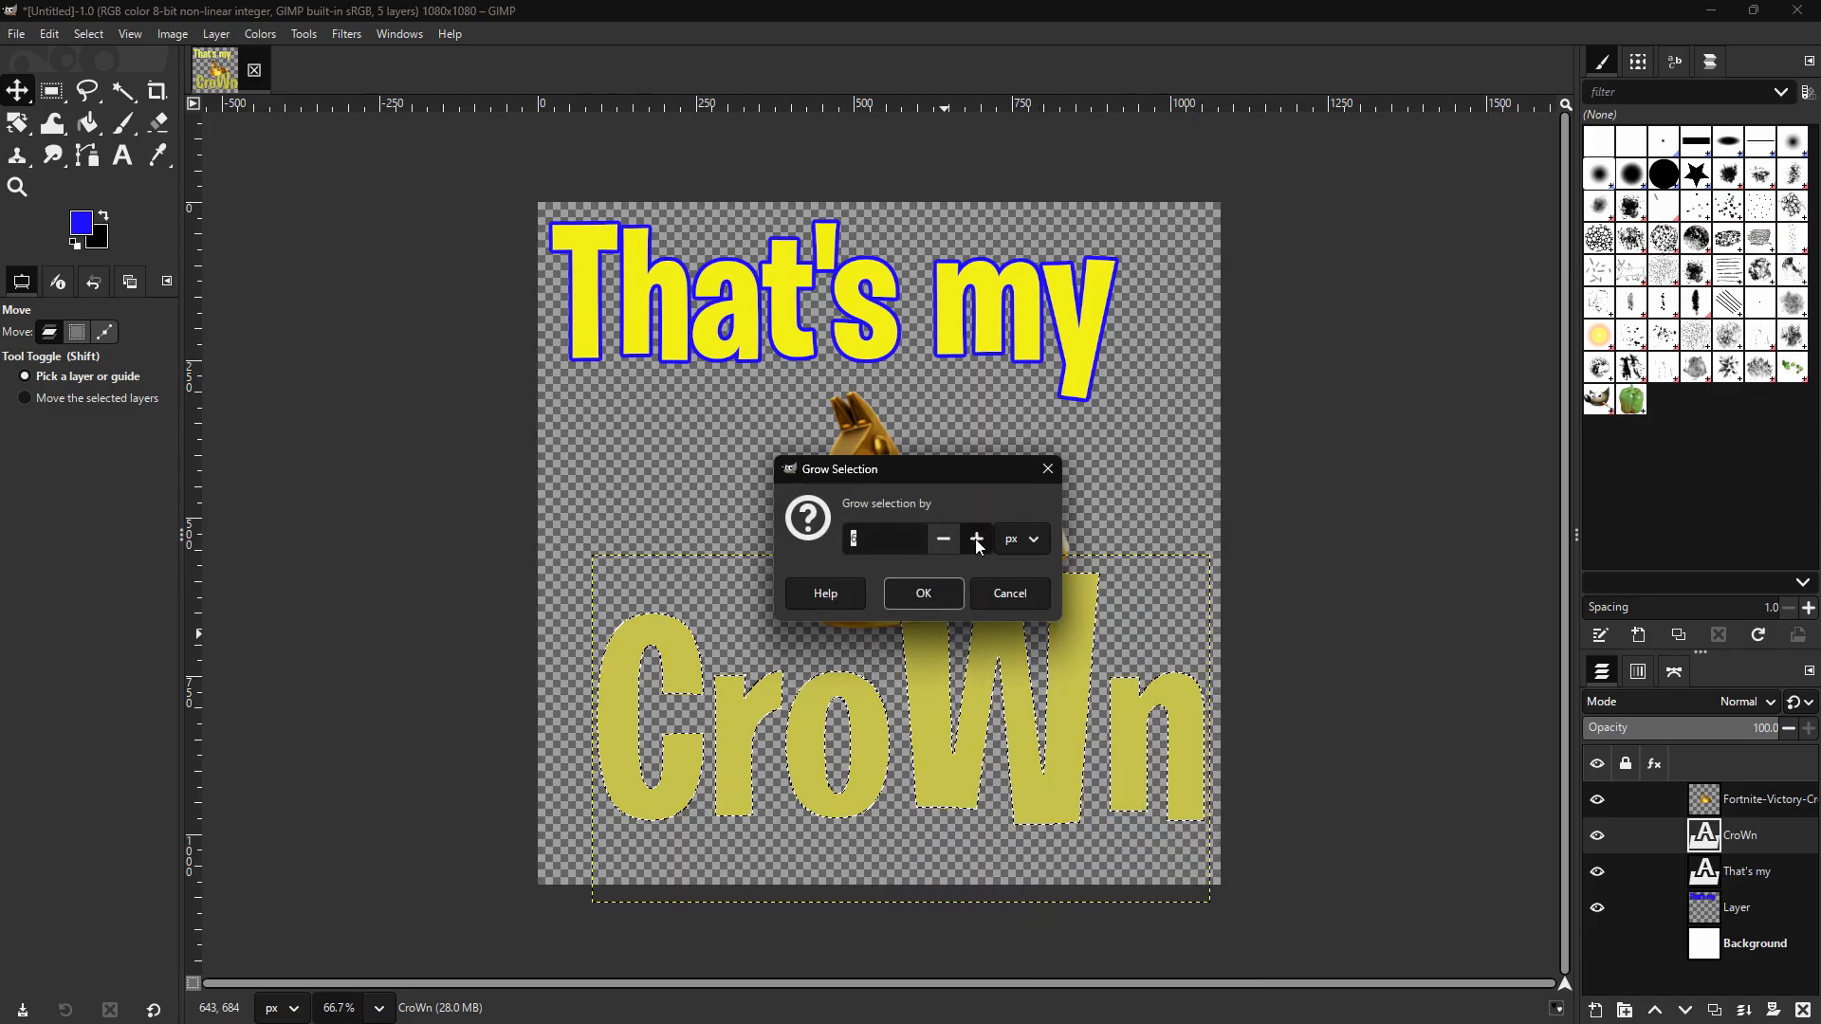
left_click(922, 595)
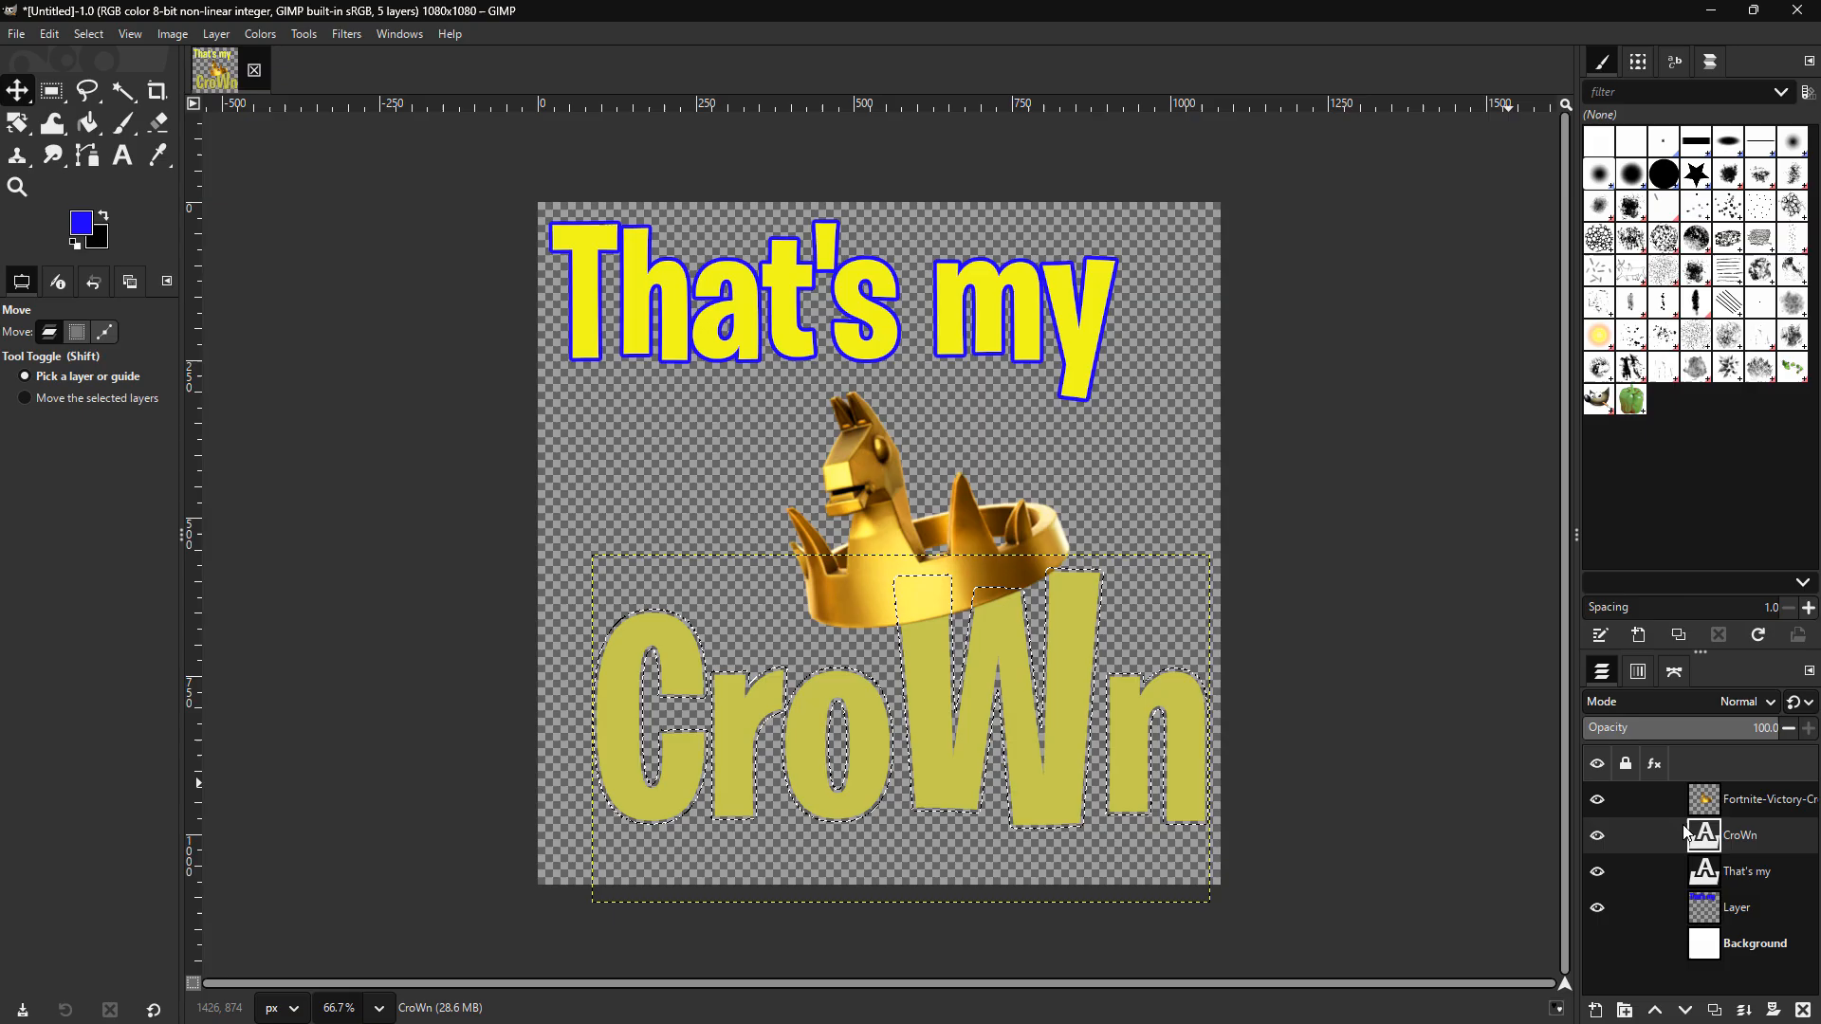
- Add a new 1080 × 1080 px transparent layer above the "CroWn" text layer
right_click(1745, 849)
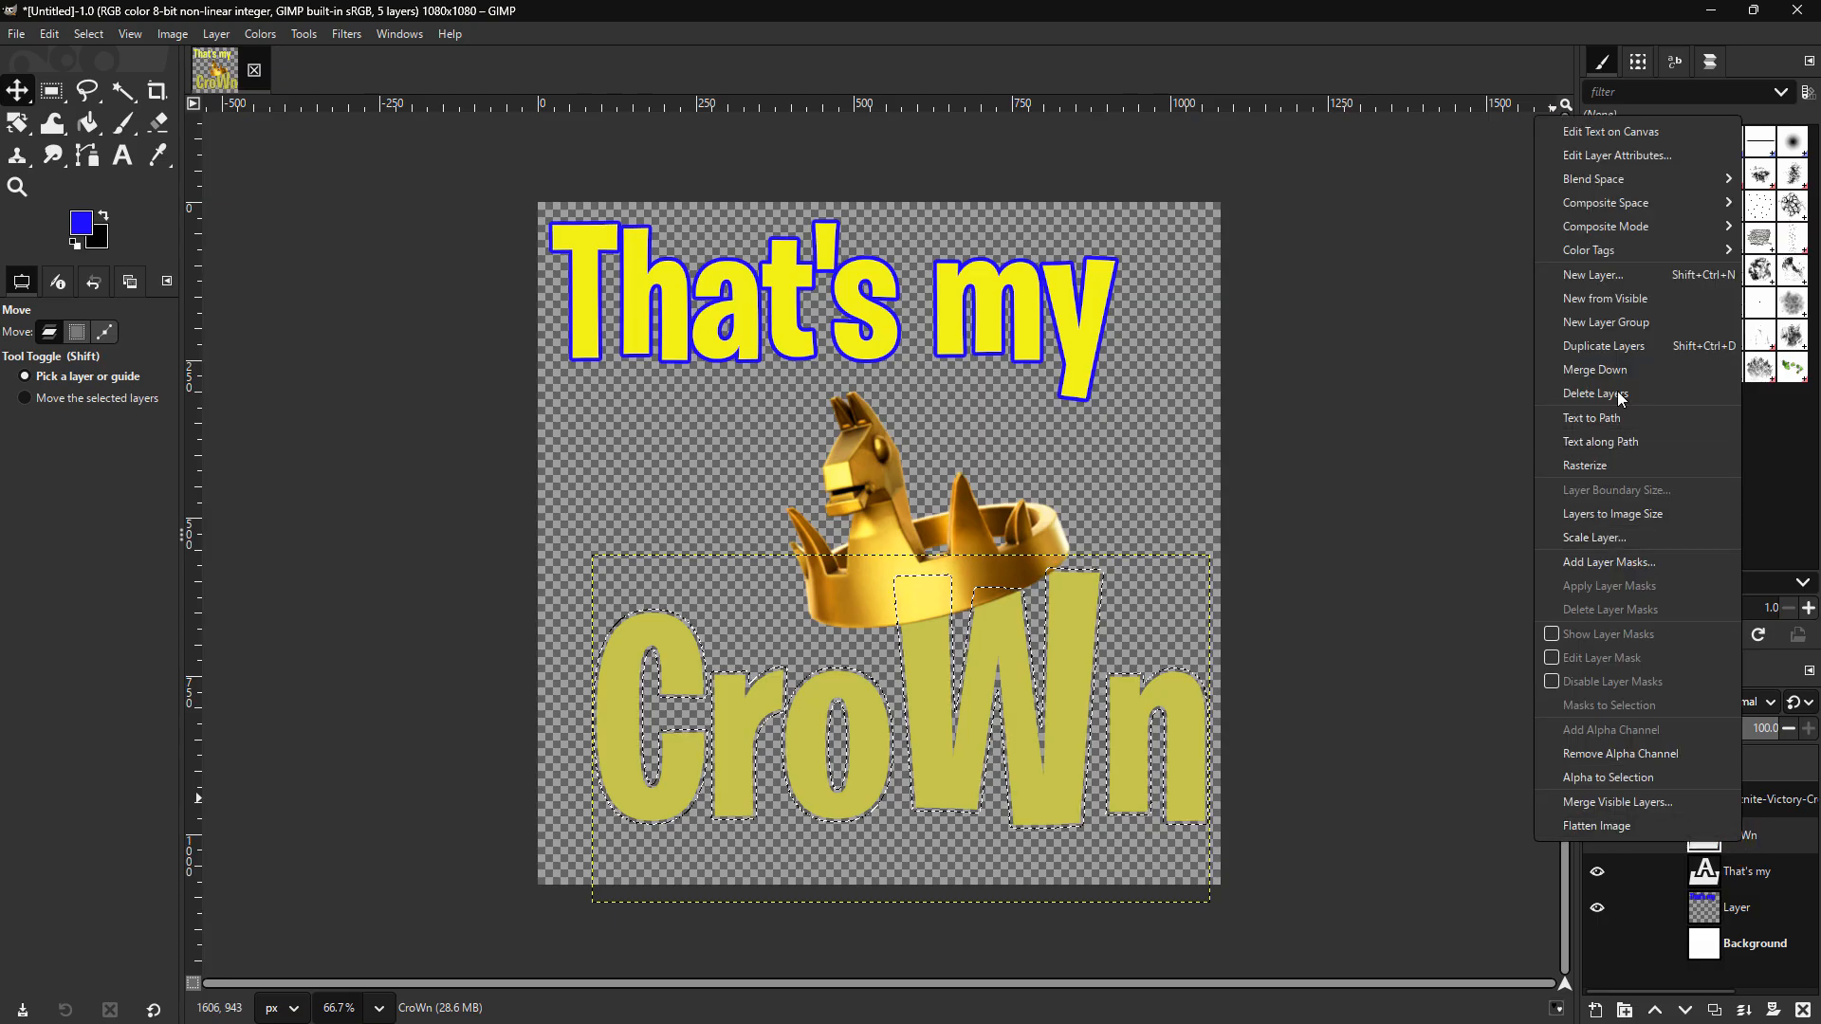
left_click(1602, 275)
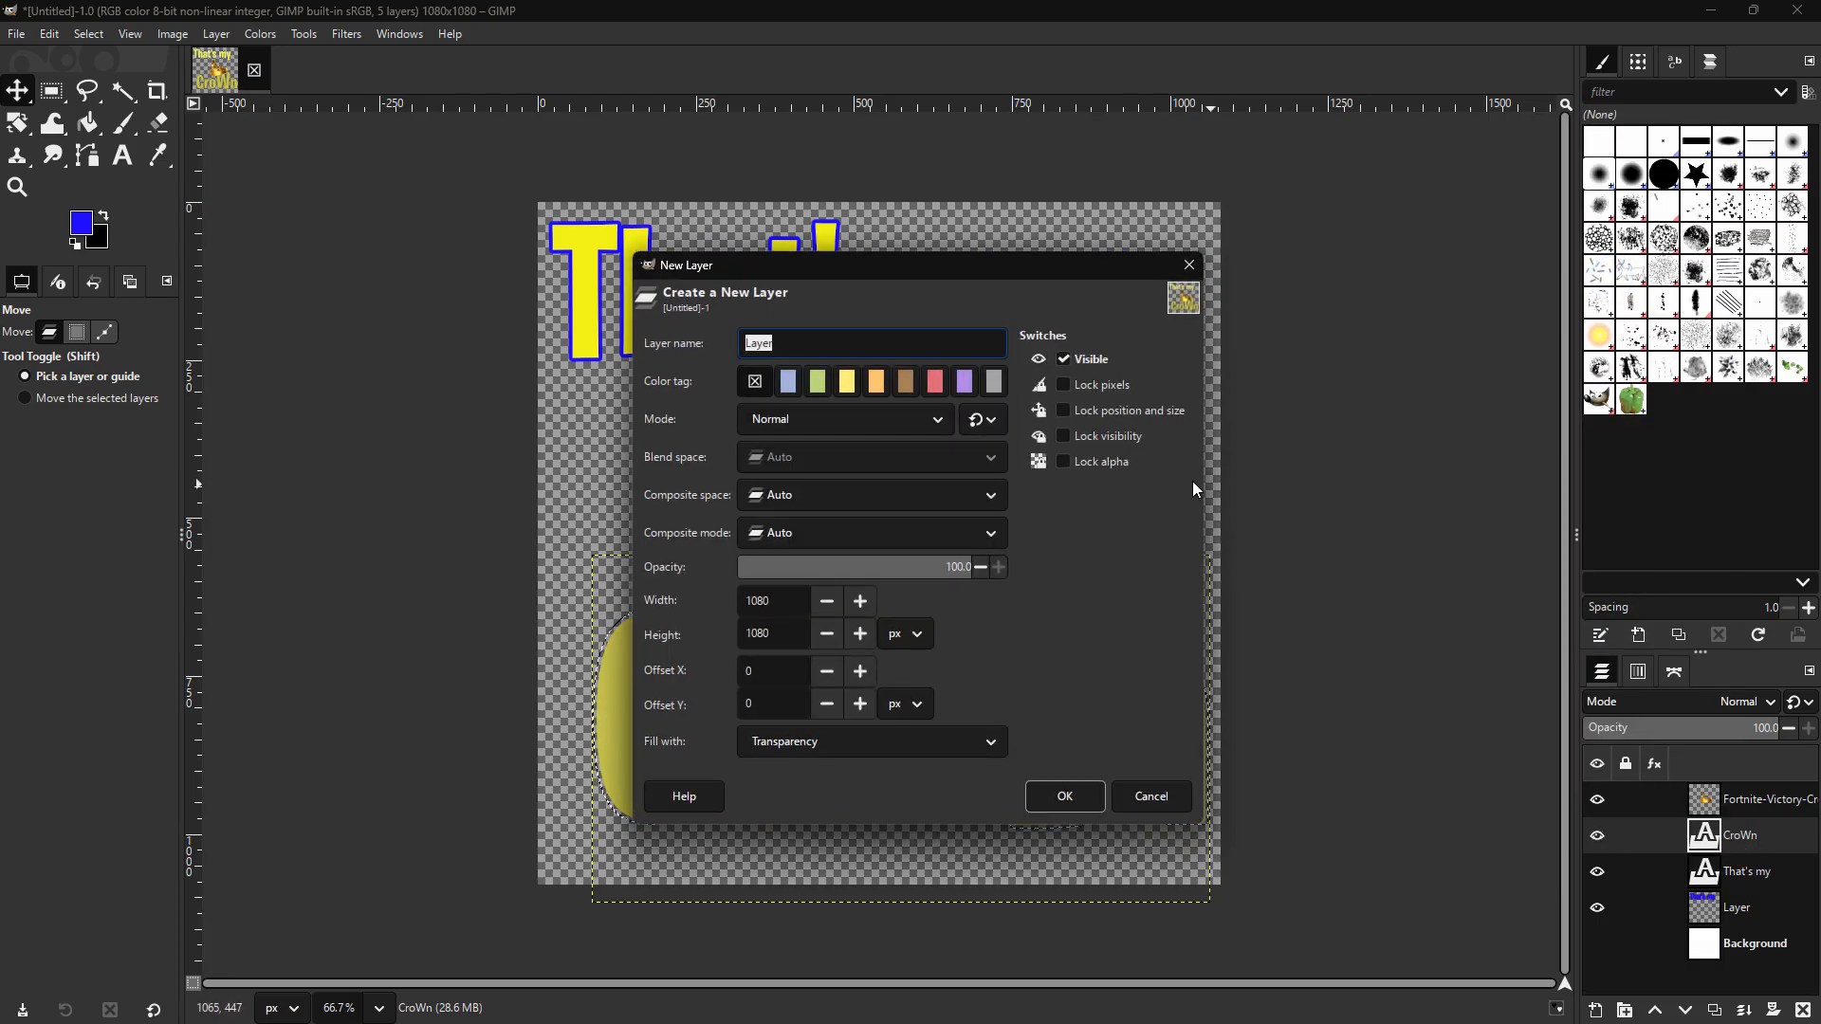
left_click(1060, 796)
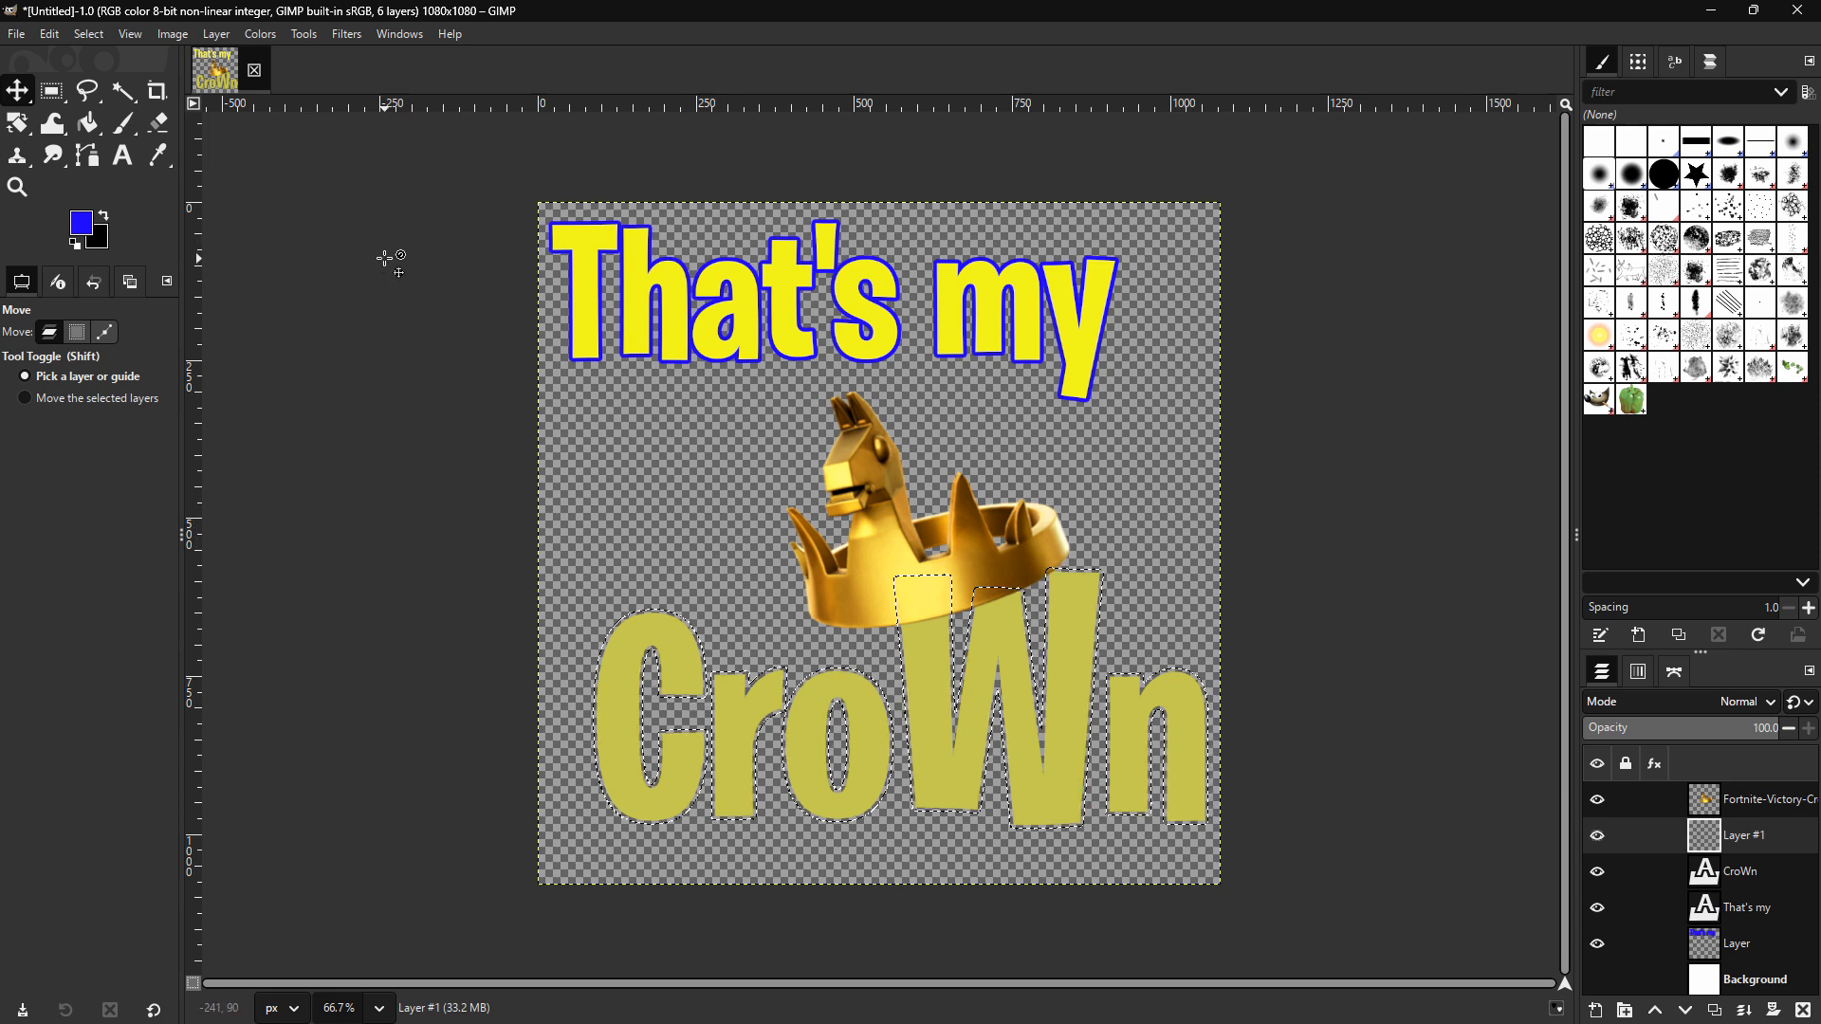
- Bucket-fill the grown "CroWn" selection with dark olive 5b5302 on the new layer and place that layer beneath the text as an outline
left_click(81, 224)
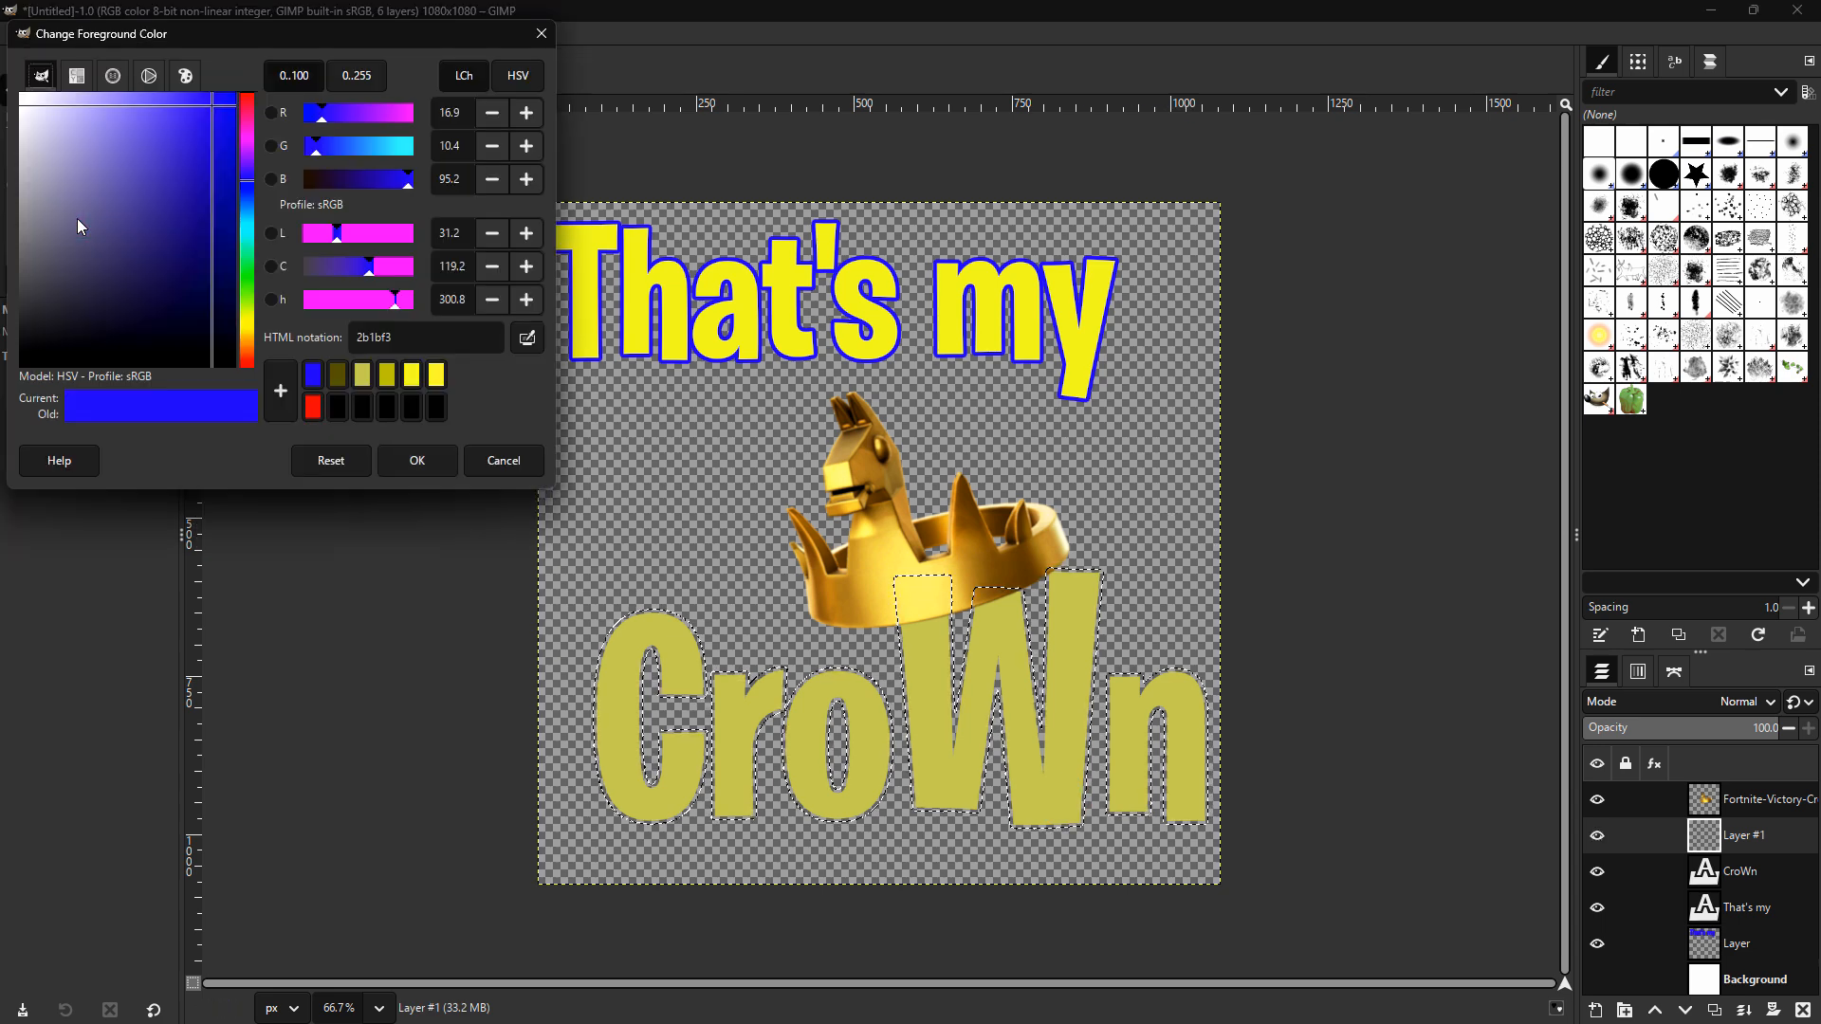
left_click(339, 382)
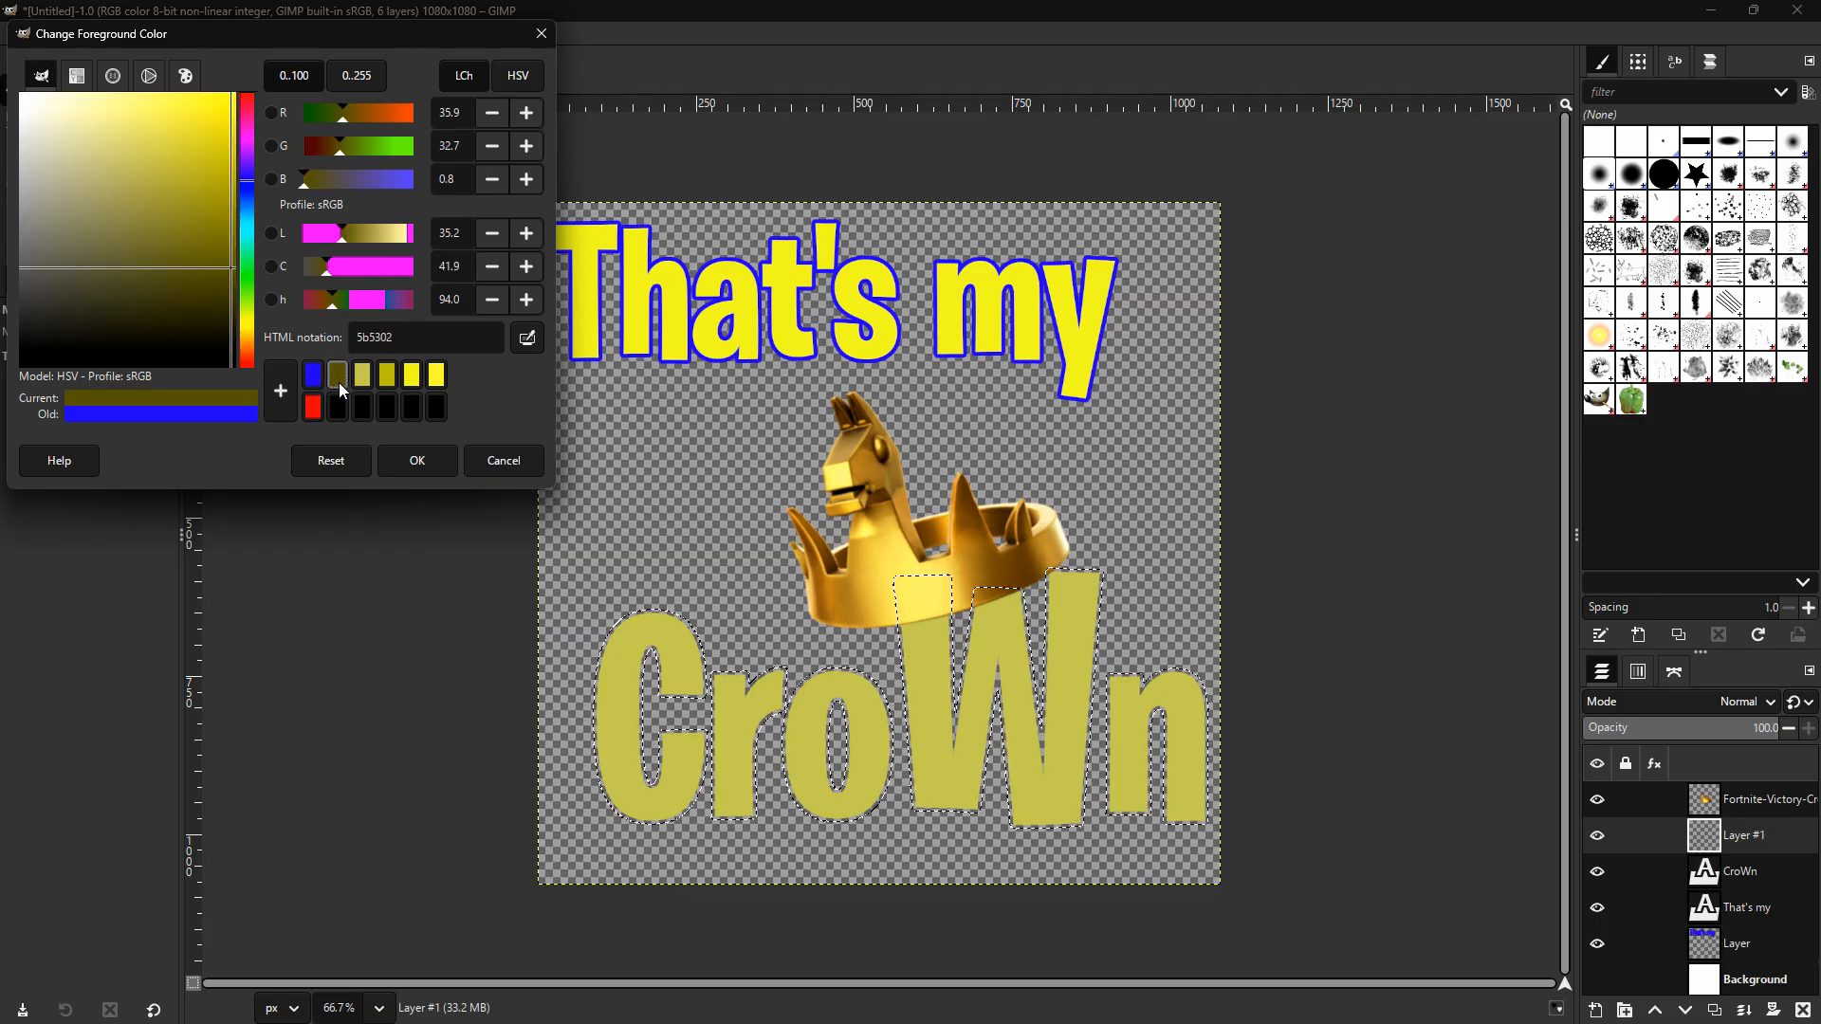
left_click(414, 465)
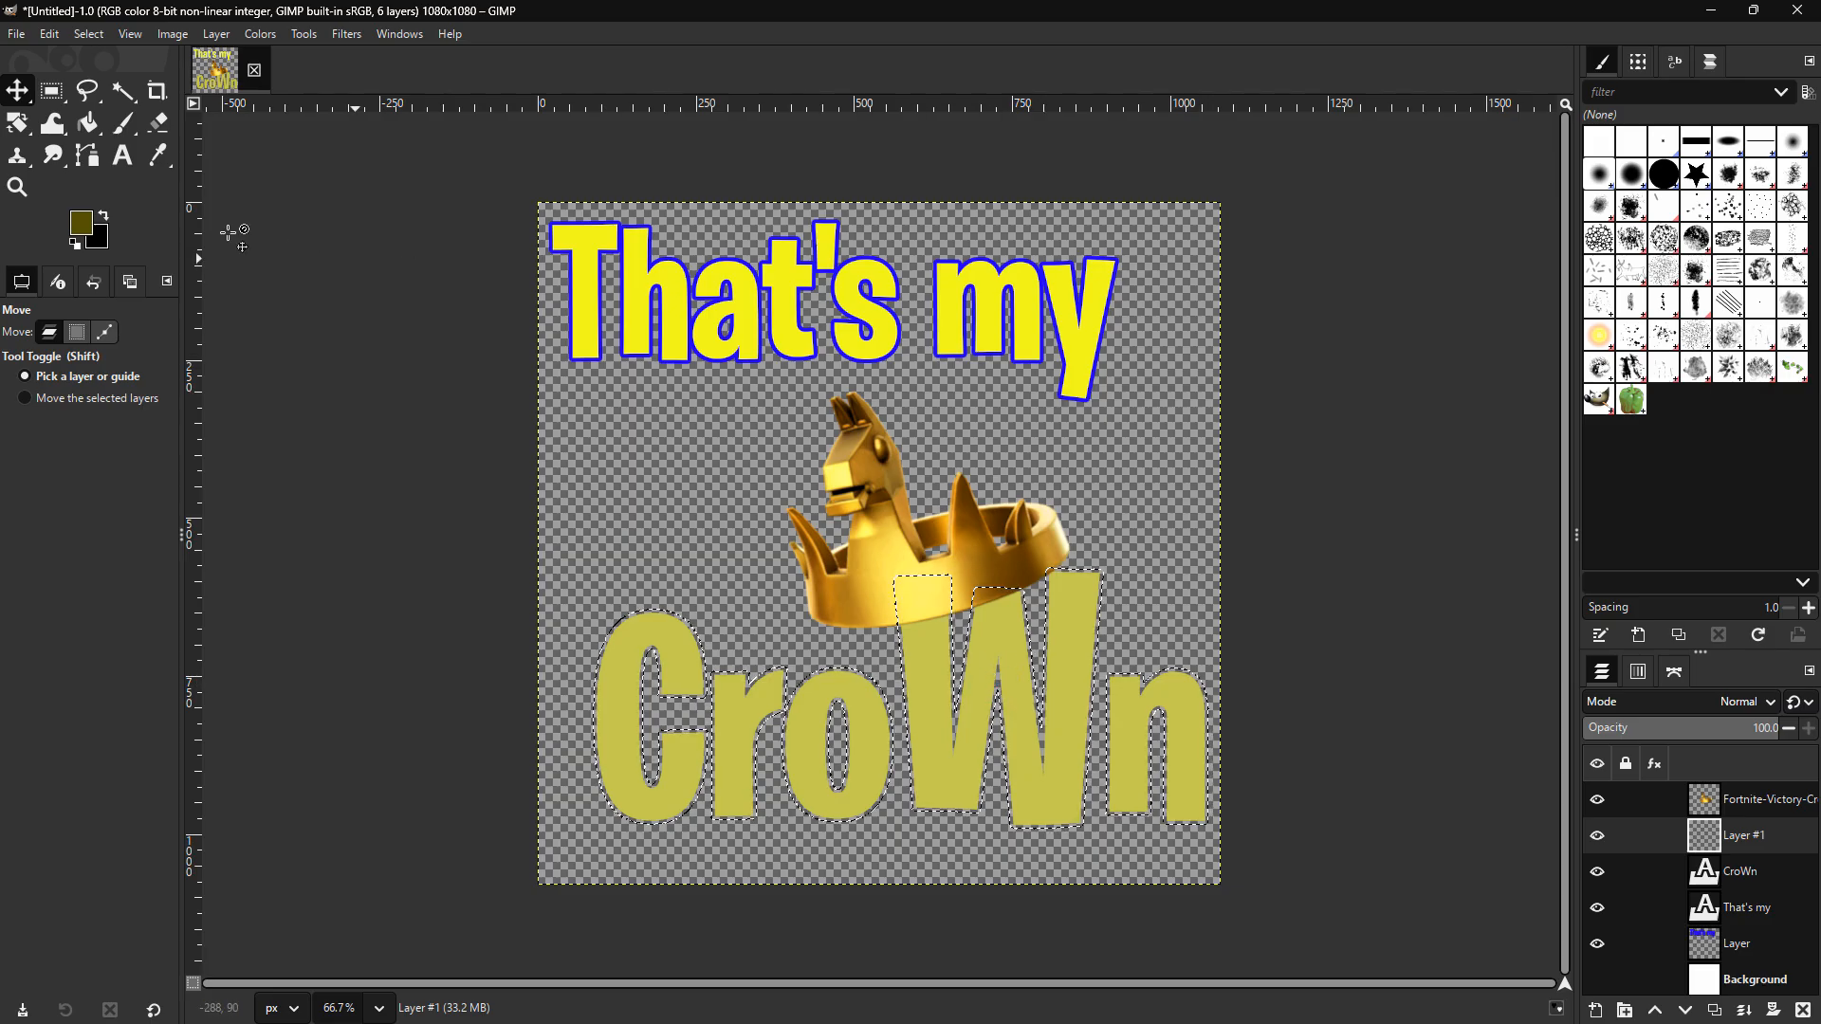
key("shift+b")
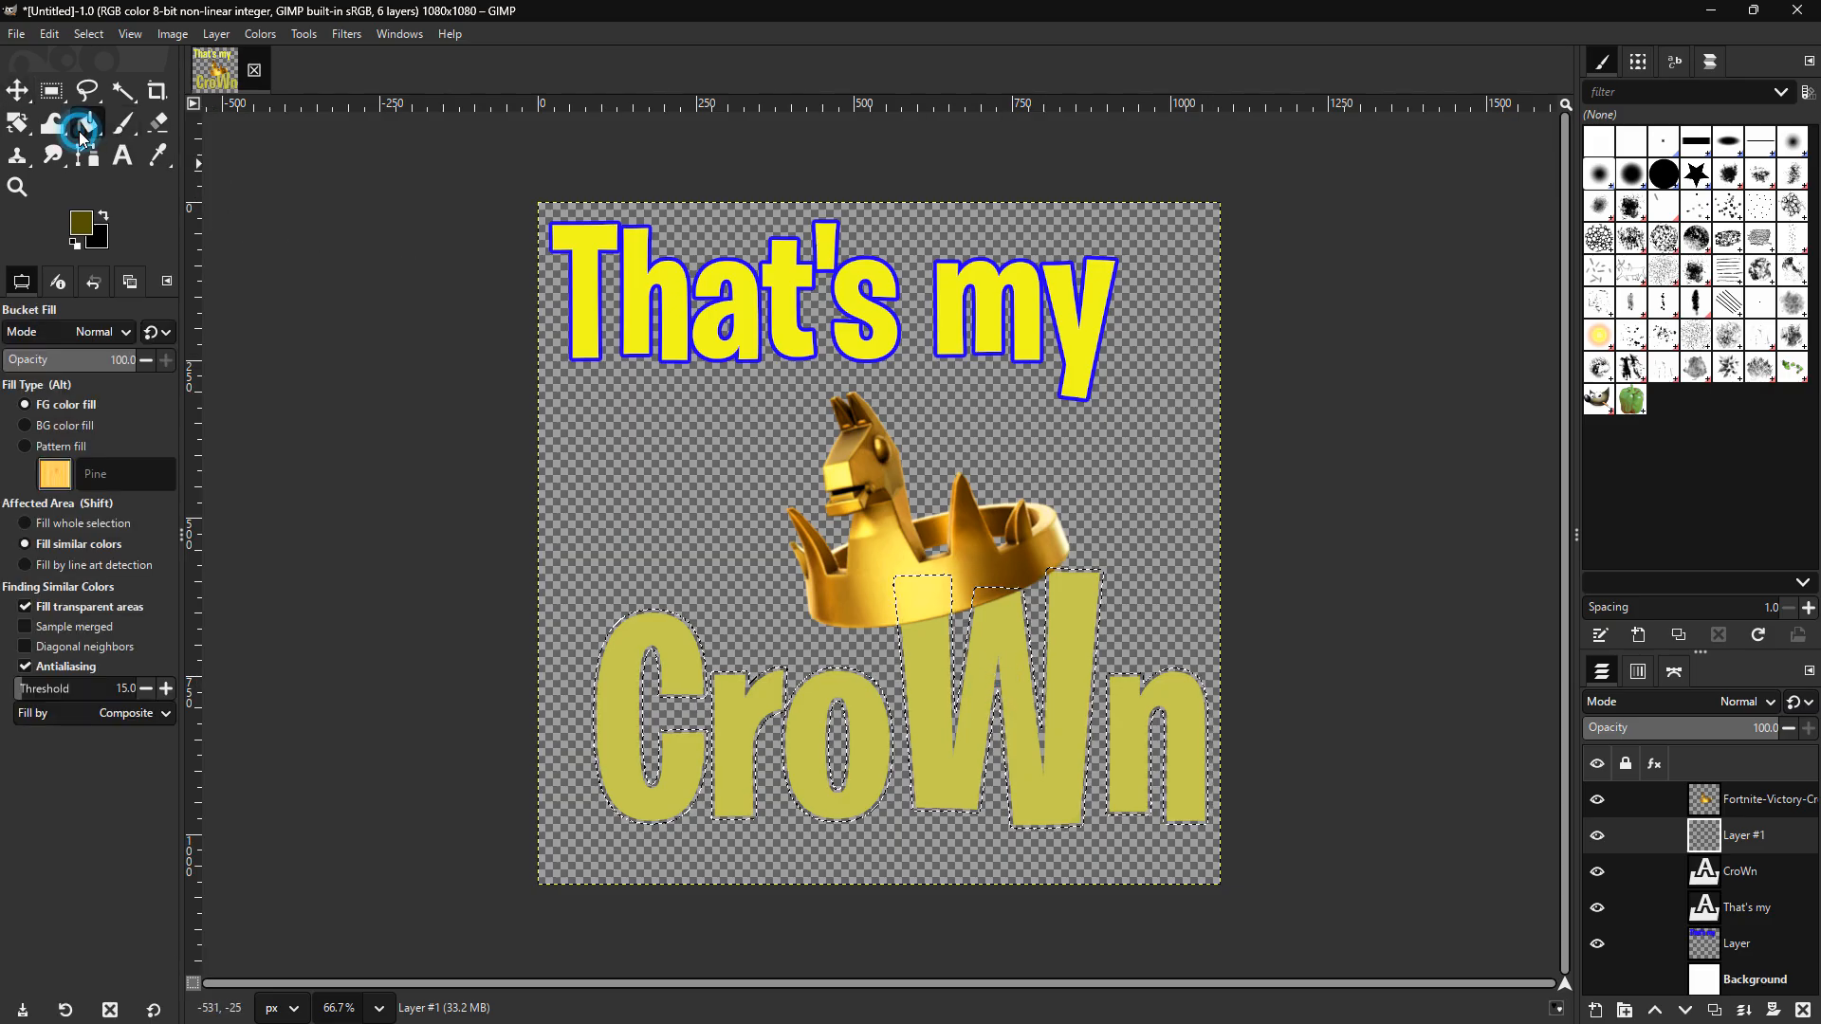
left_click(998, 683)
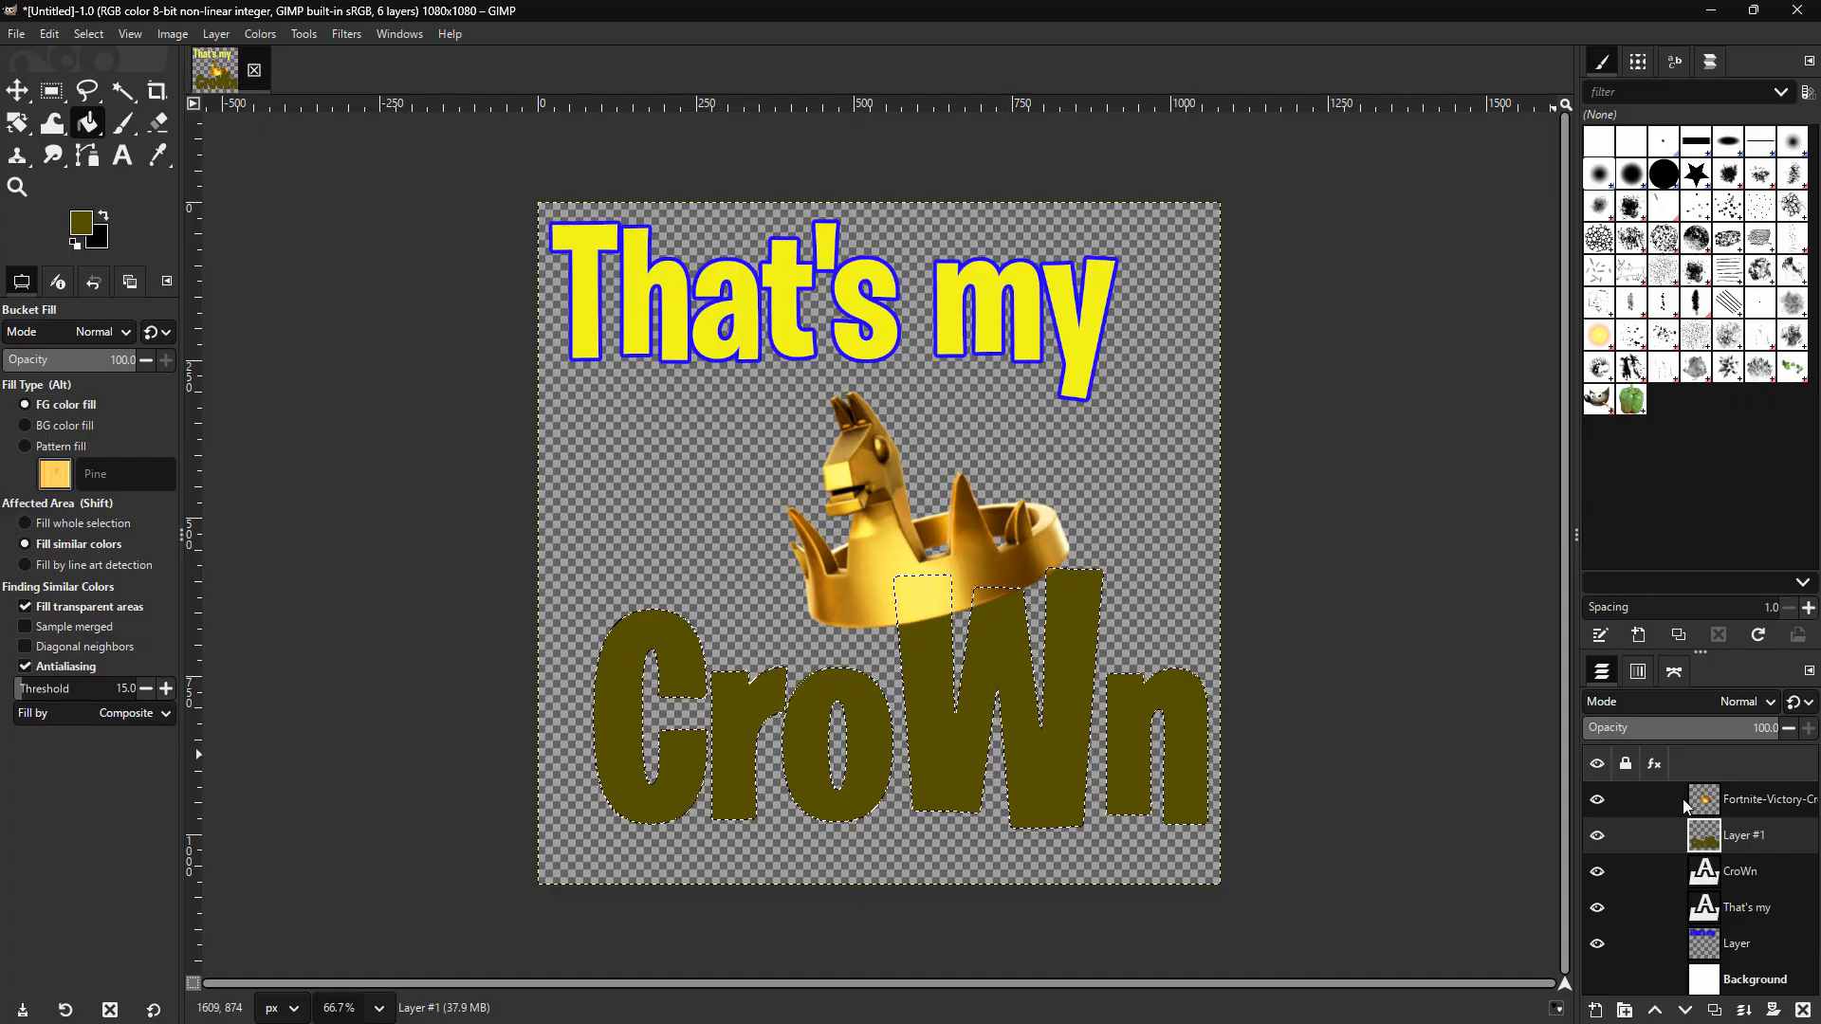
left_click_drag(1764, 838, 1745, 887)
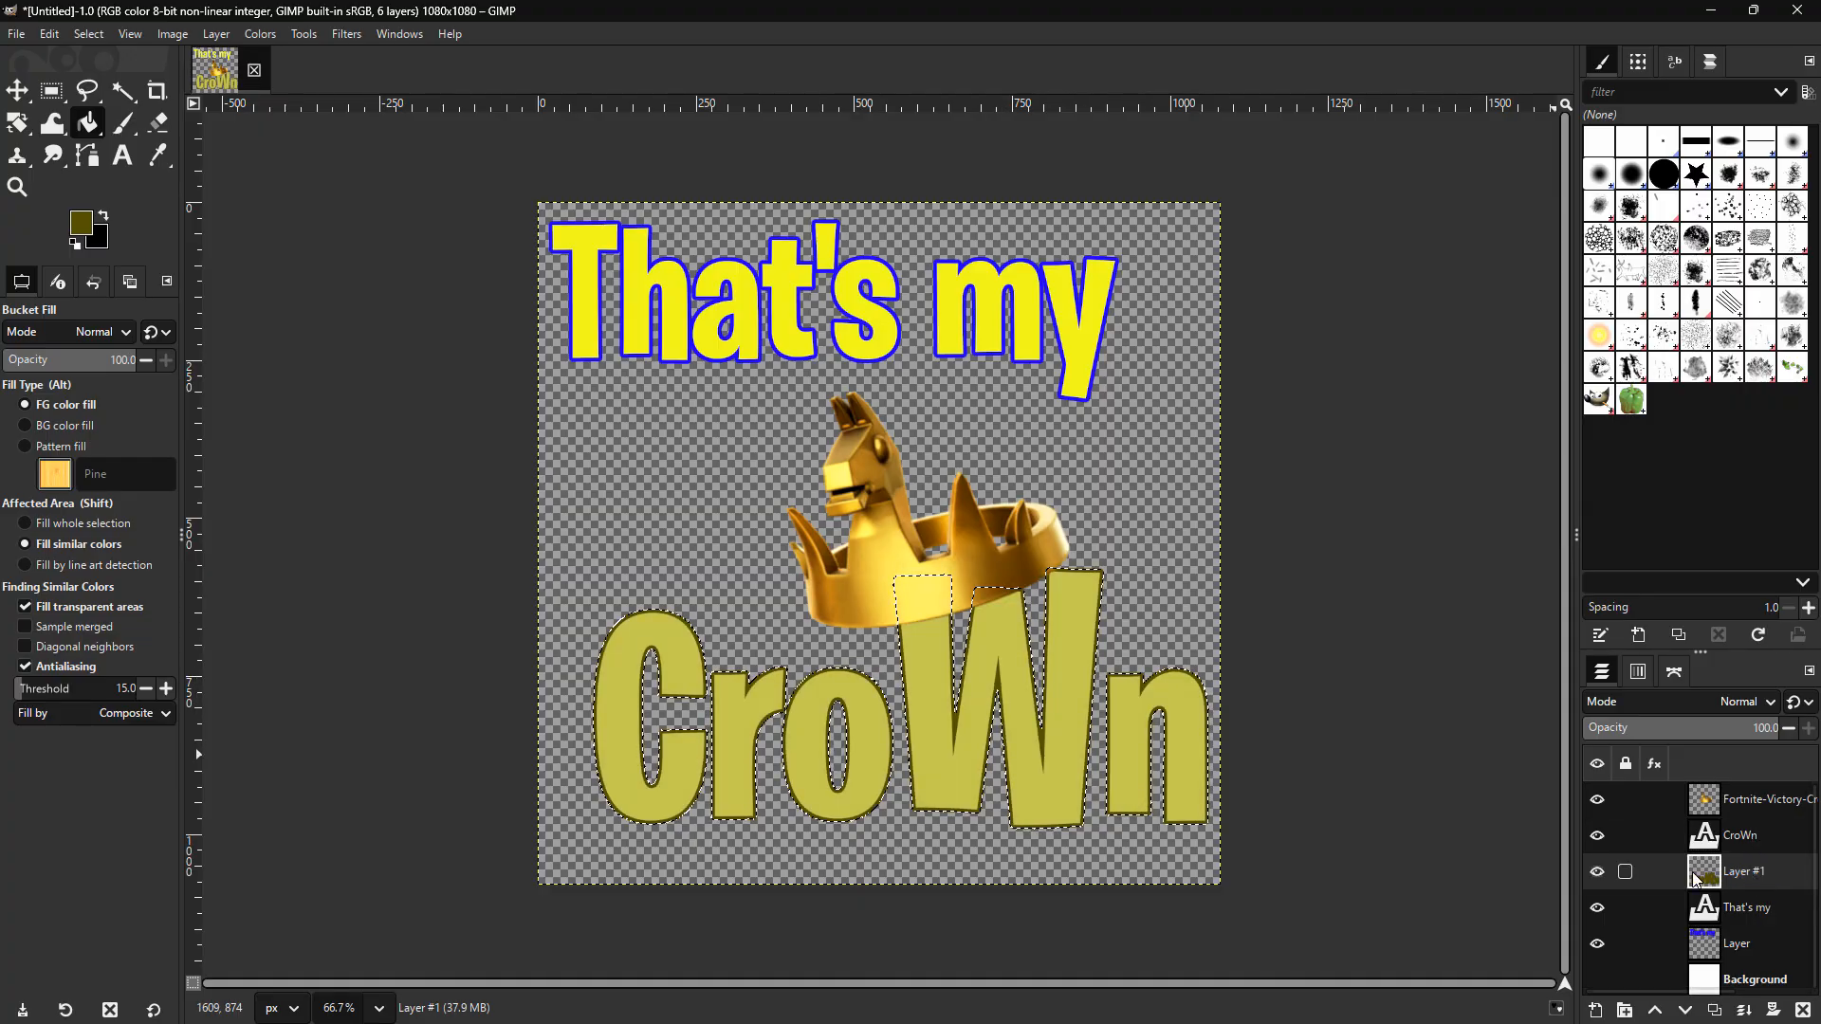
right_click(1347, 756)
left_click(1350, 519)
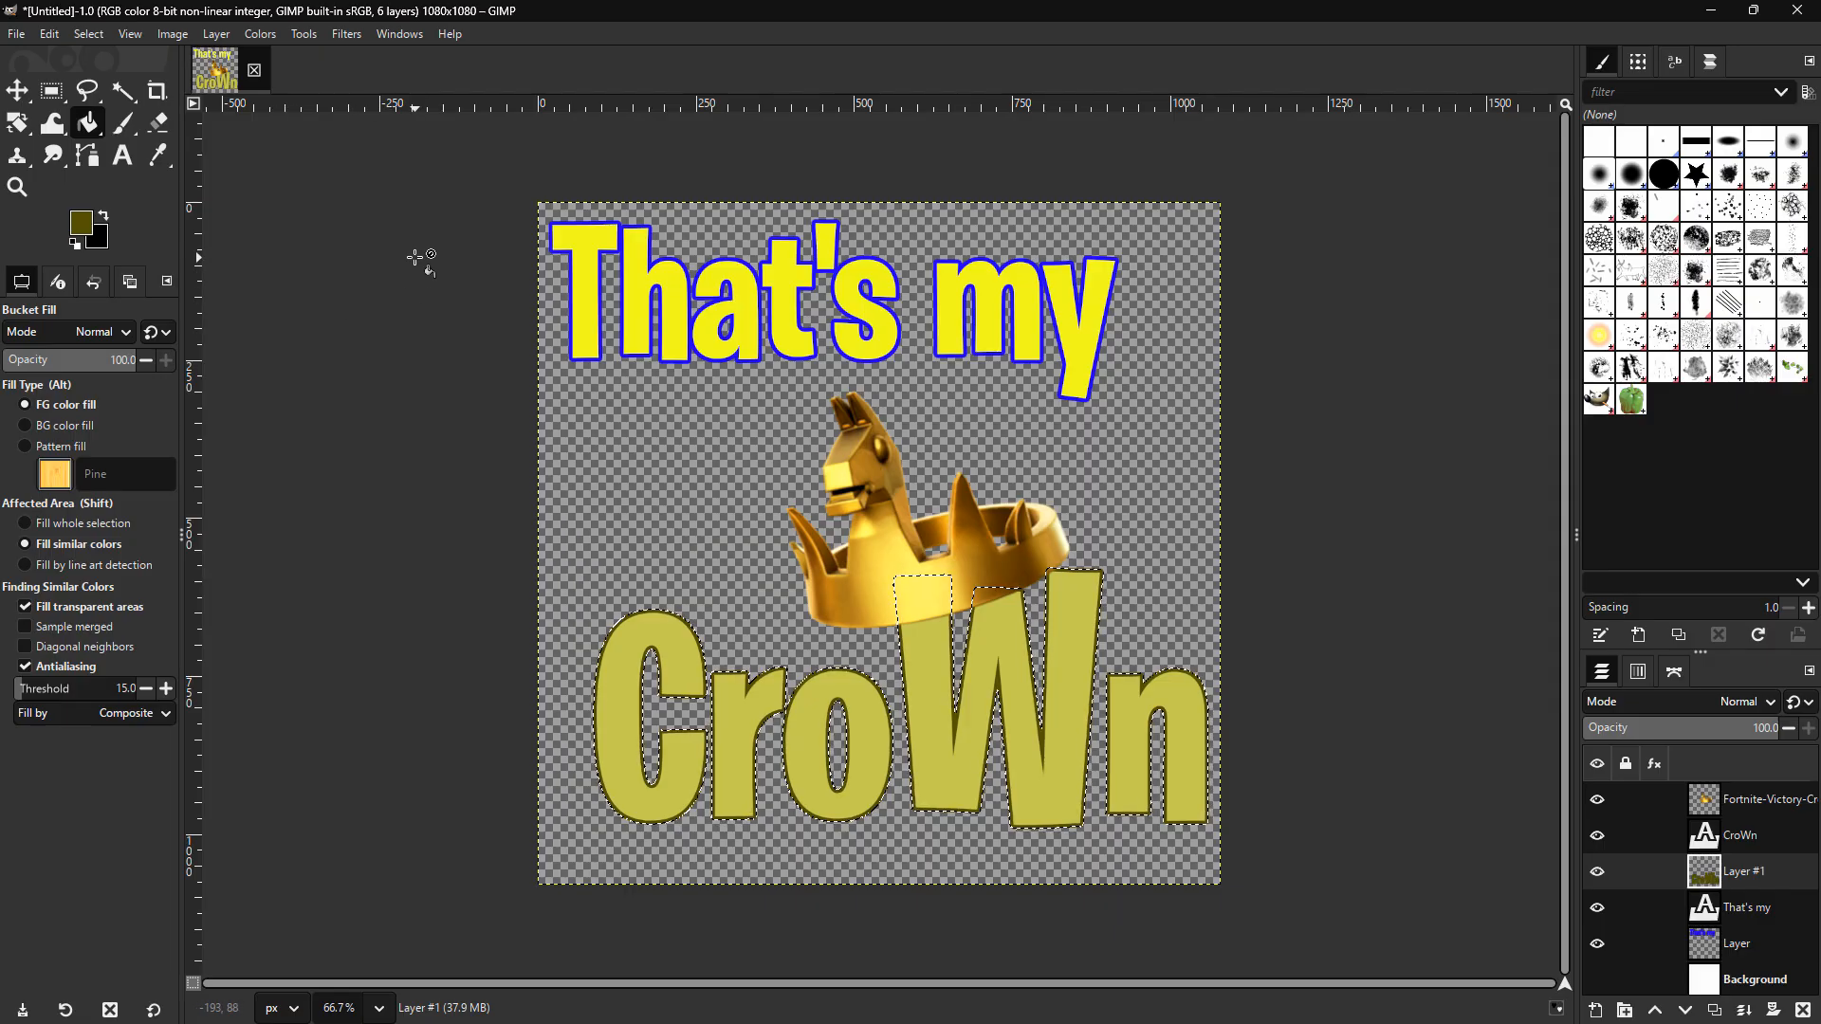
- Export the image as Thatsmycrown.png into the "sub emotes" folder inside "Twitch emotes", keeping the default PNG options
left_click(16, 36)
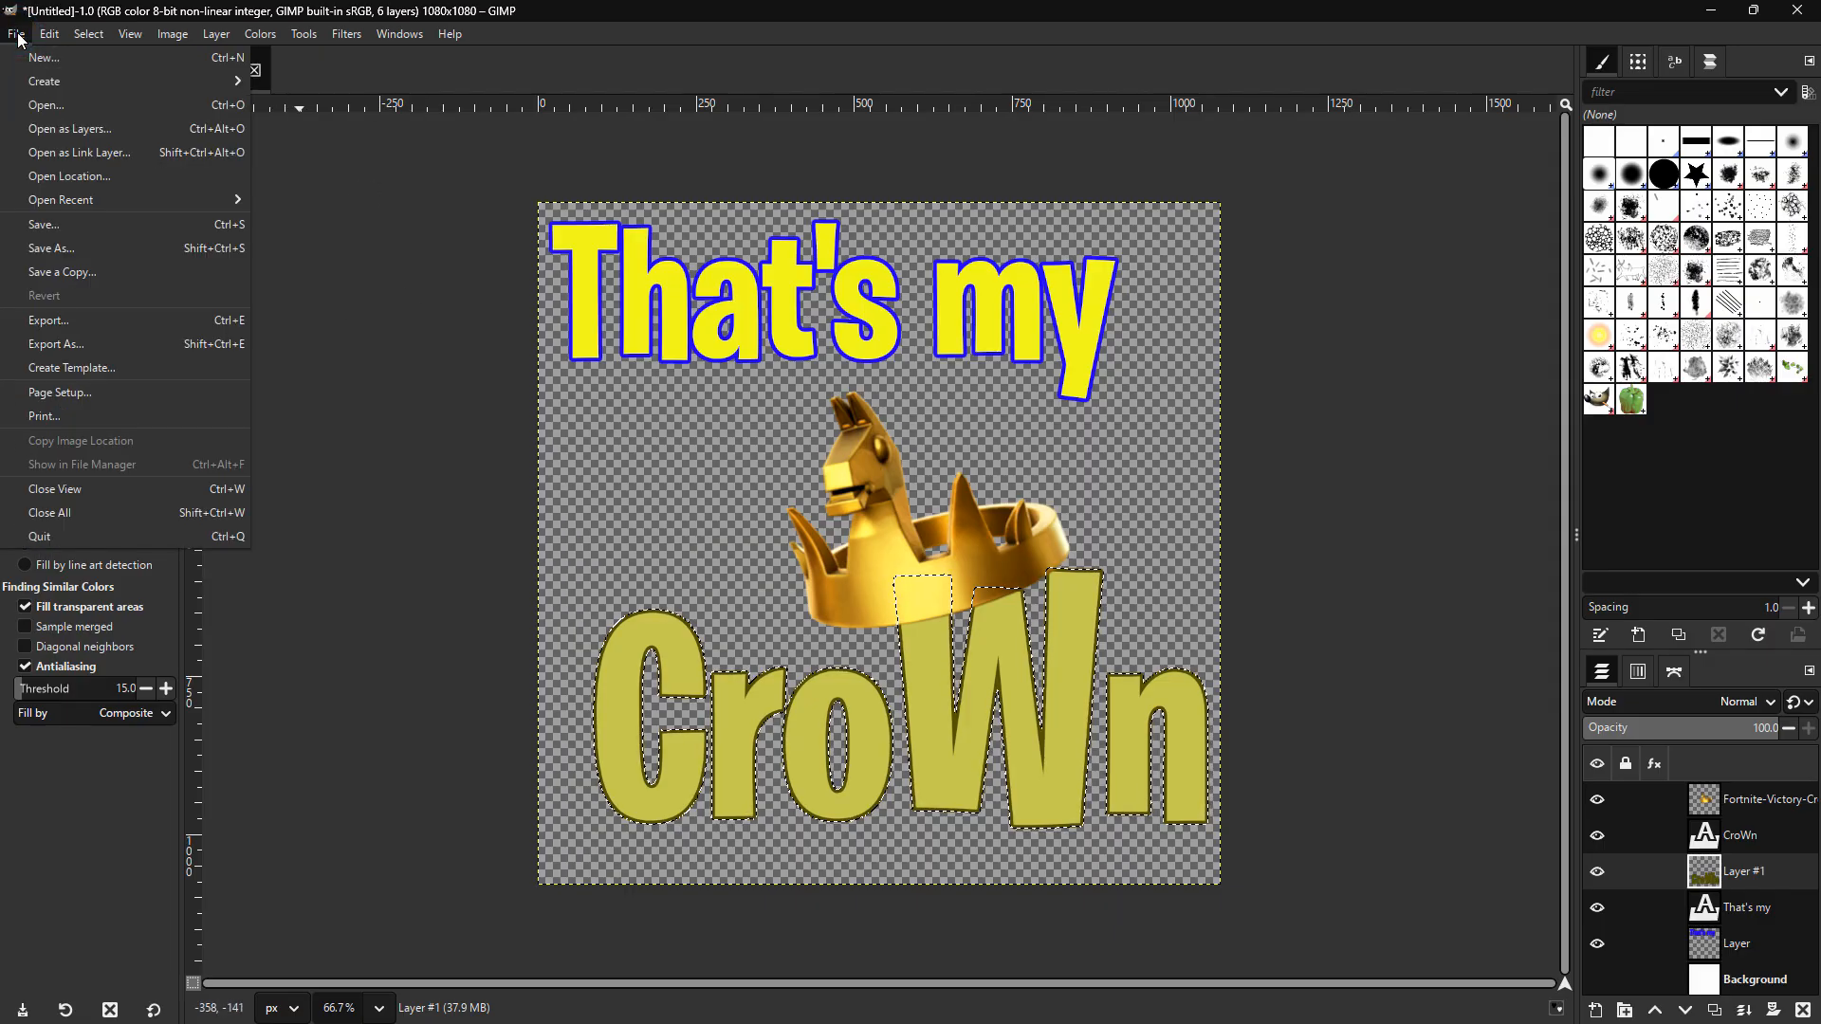
left_click(56, 345)
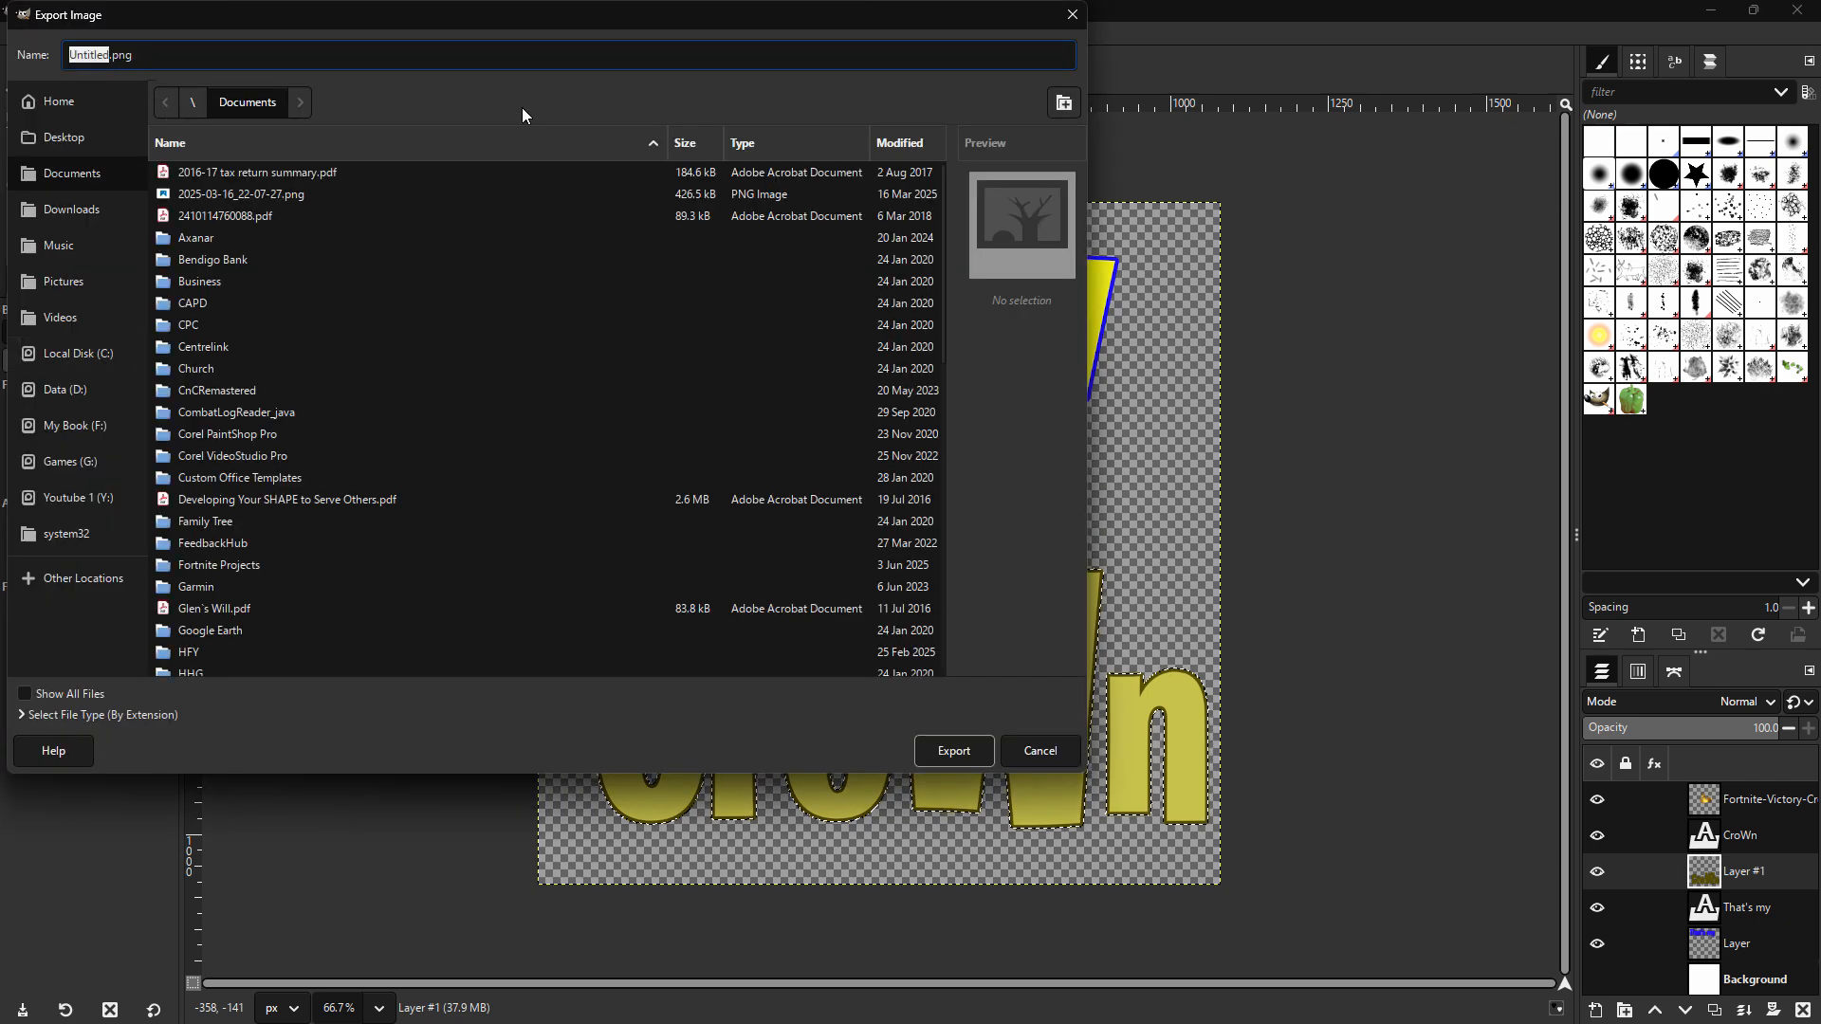
type("That")
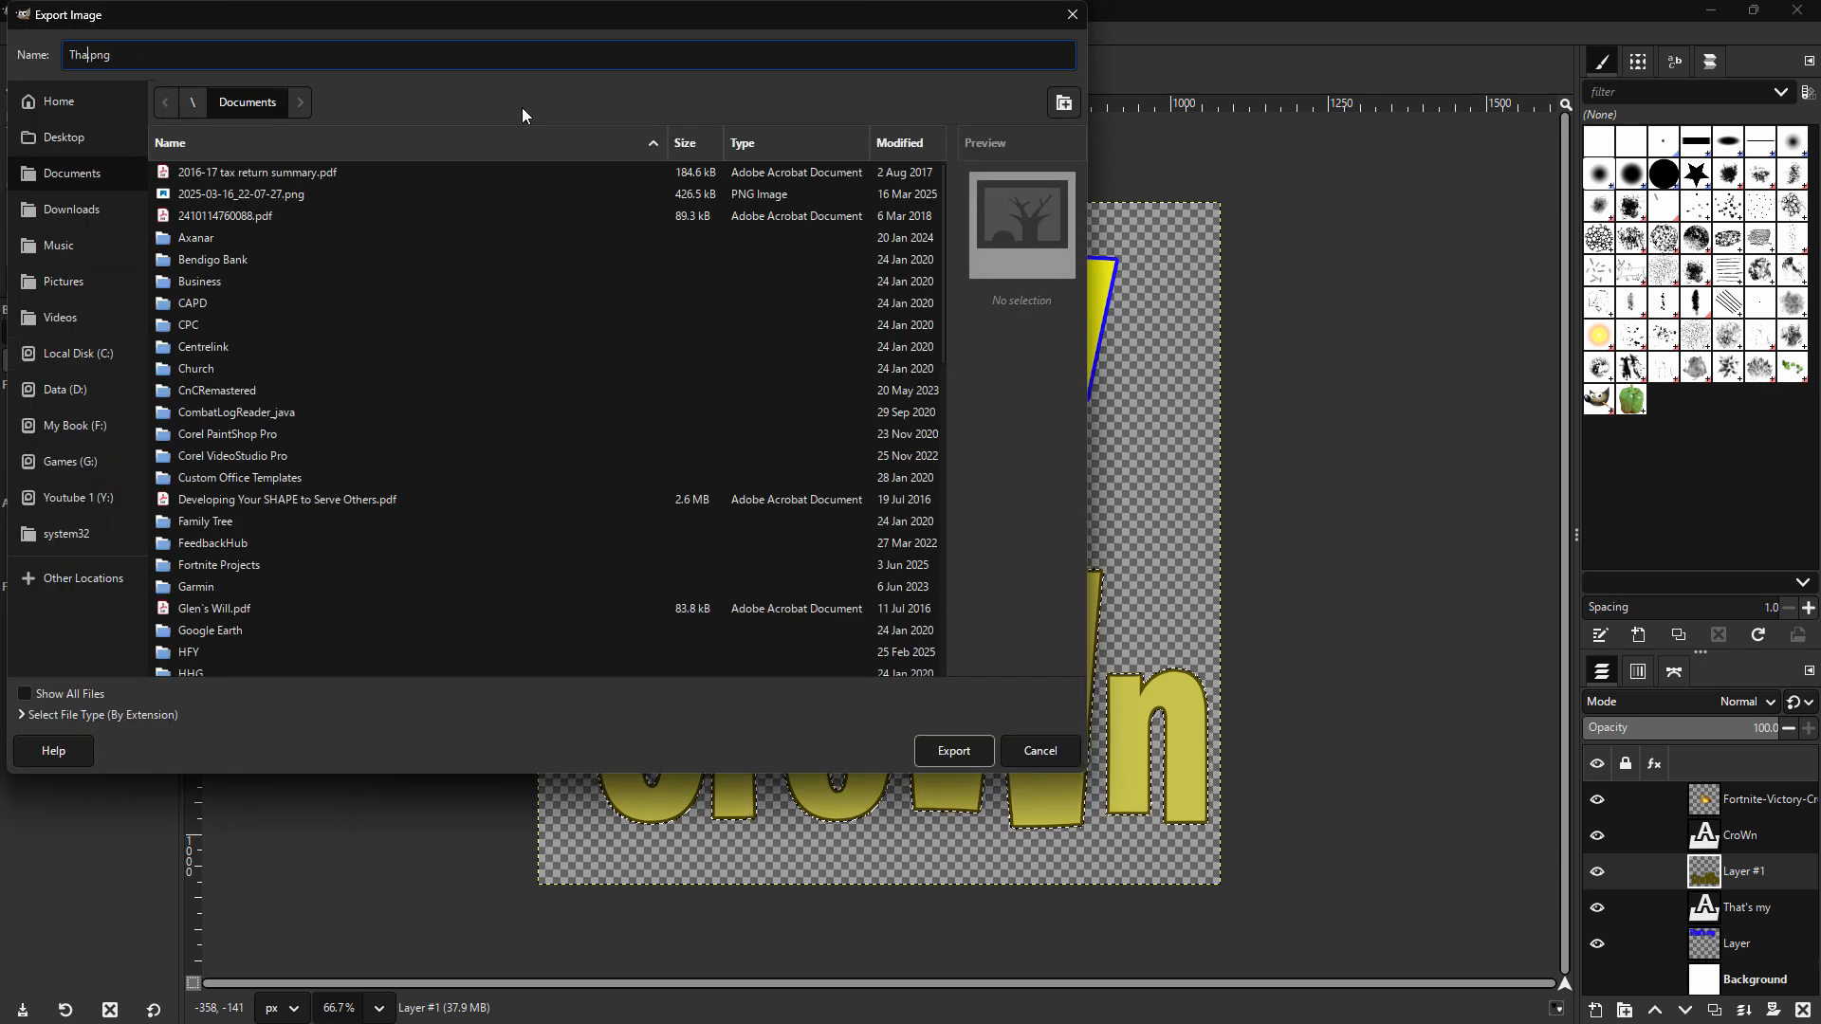
type("smycrown")
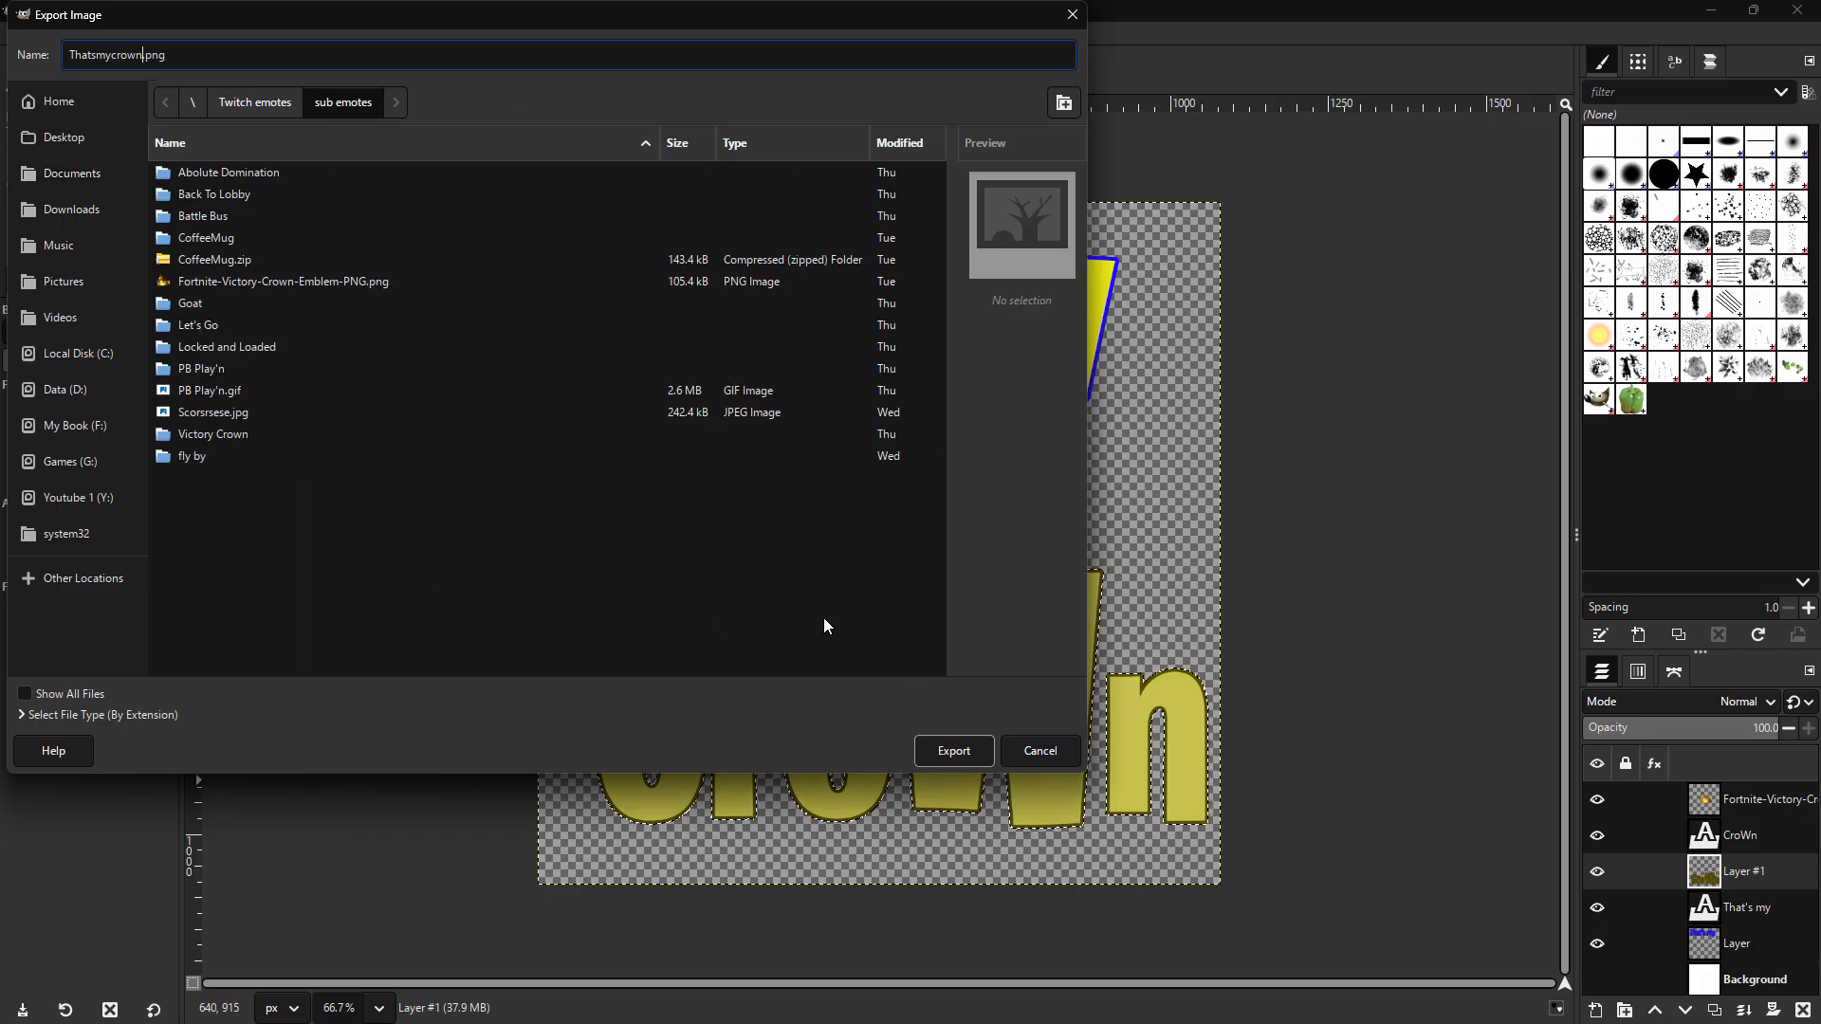
left_click(955, 751)
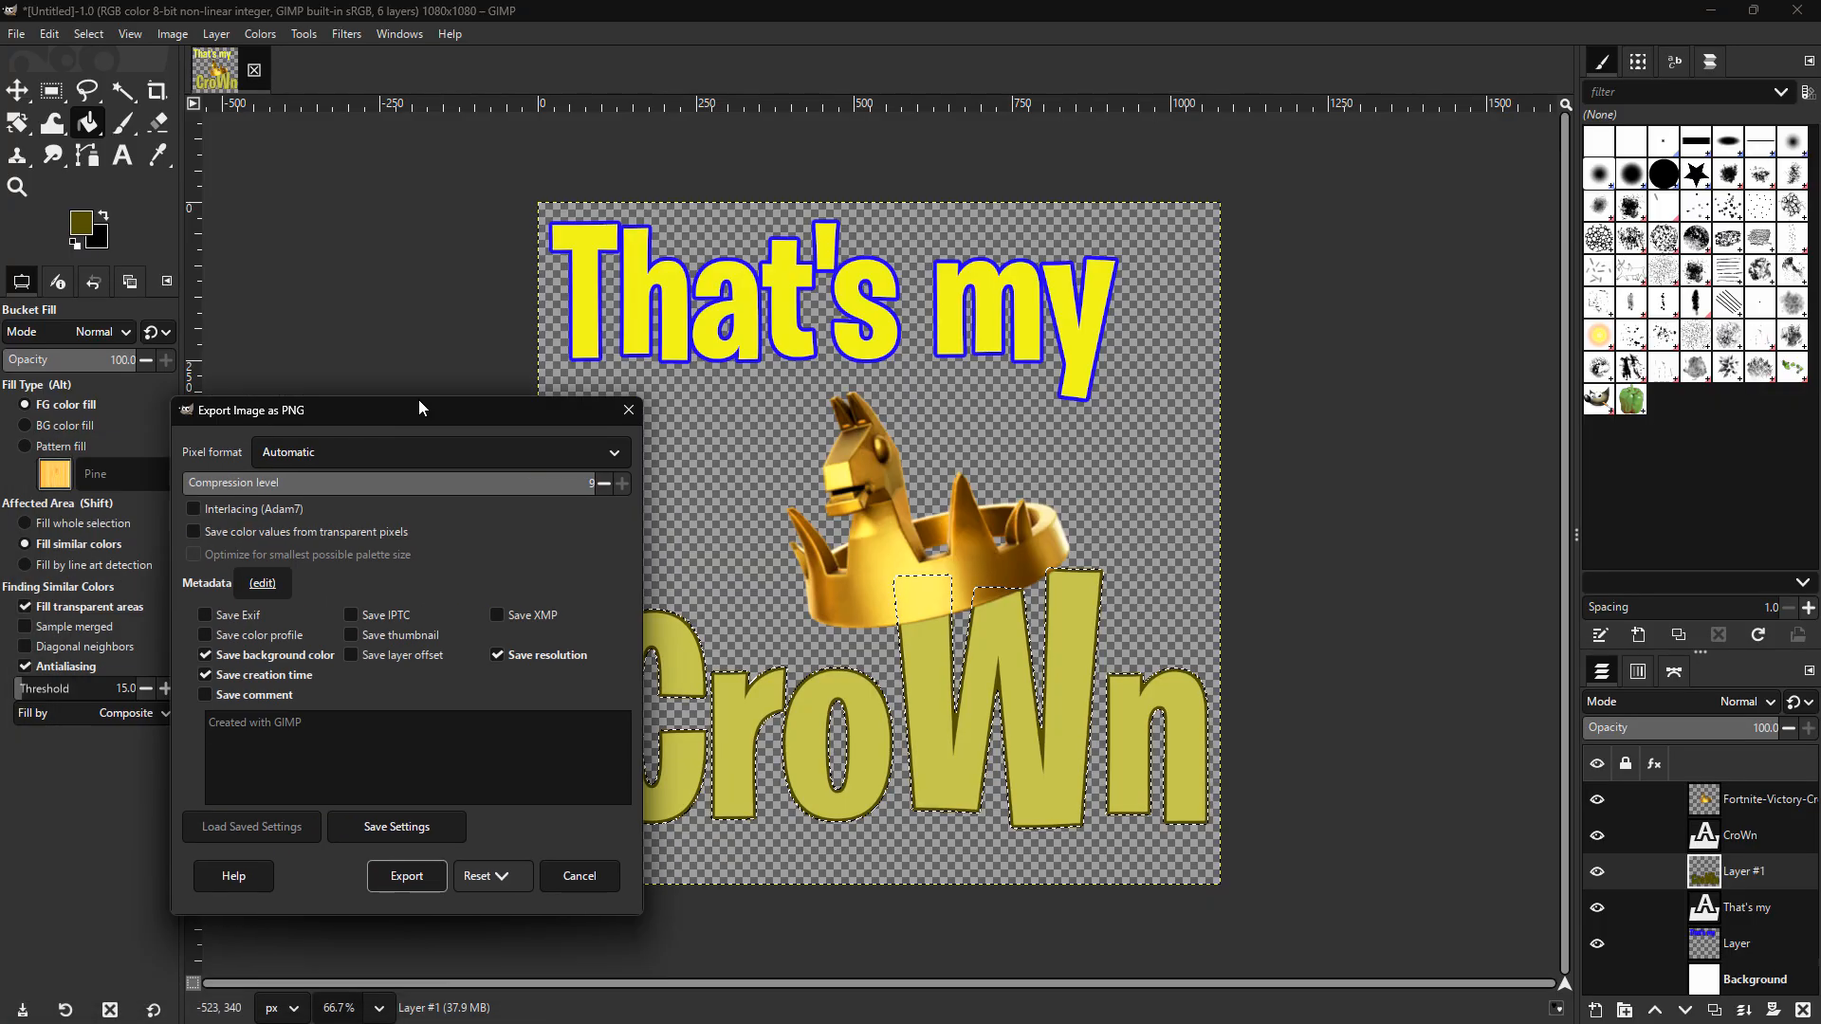
left_click_drag(420, 408, 898, 229)
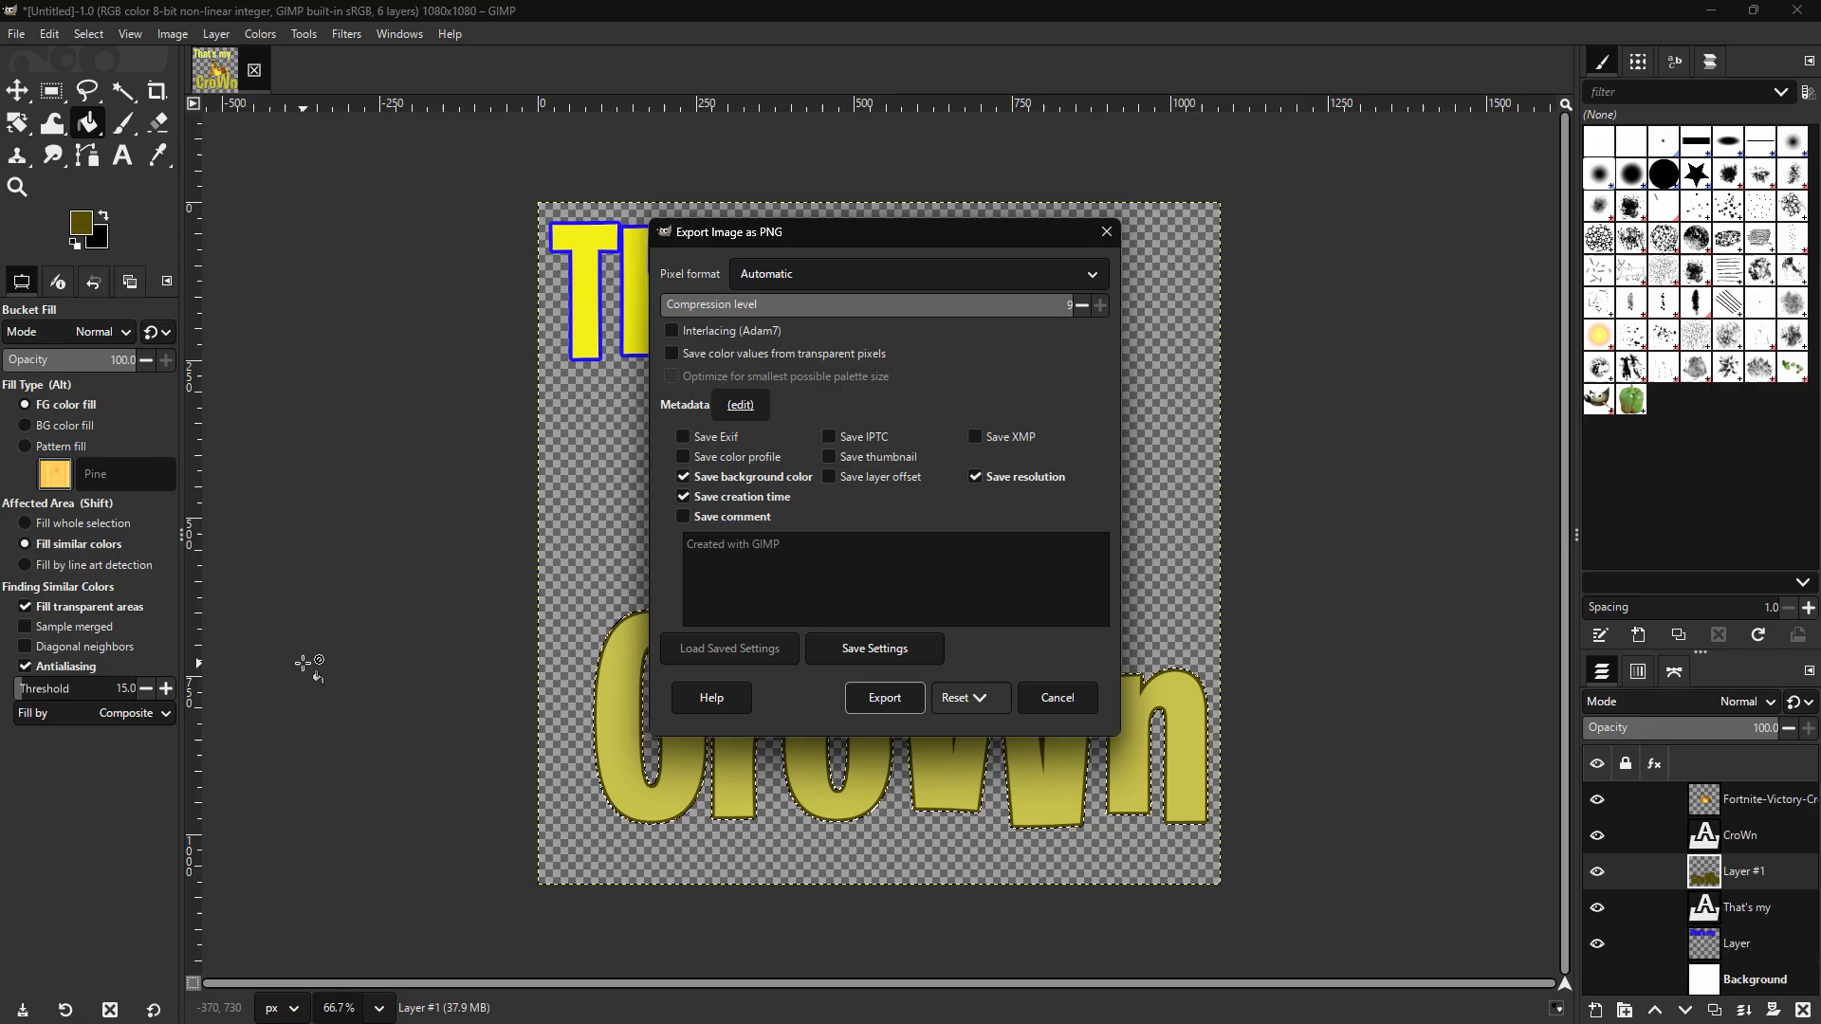
left_click(884, 699)
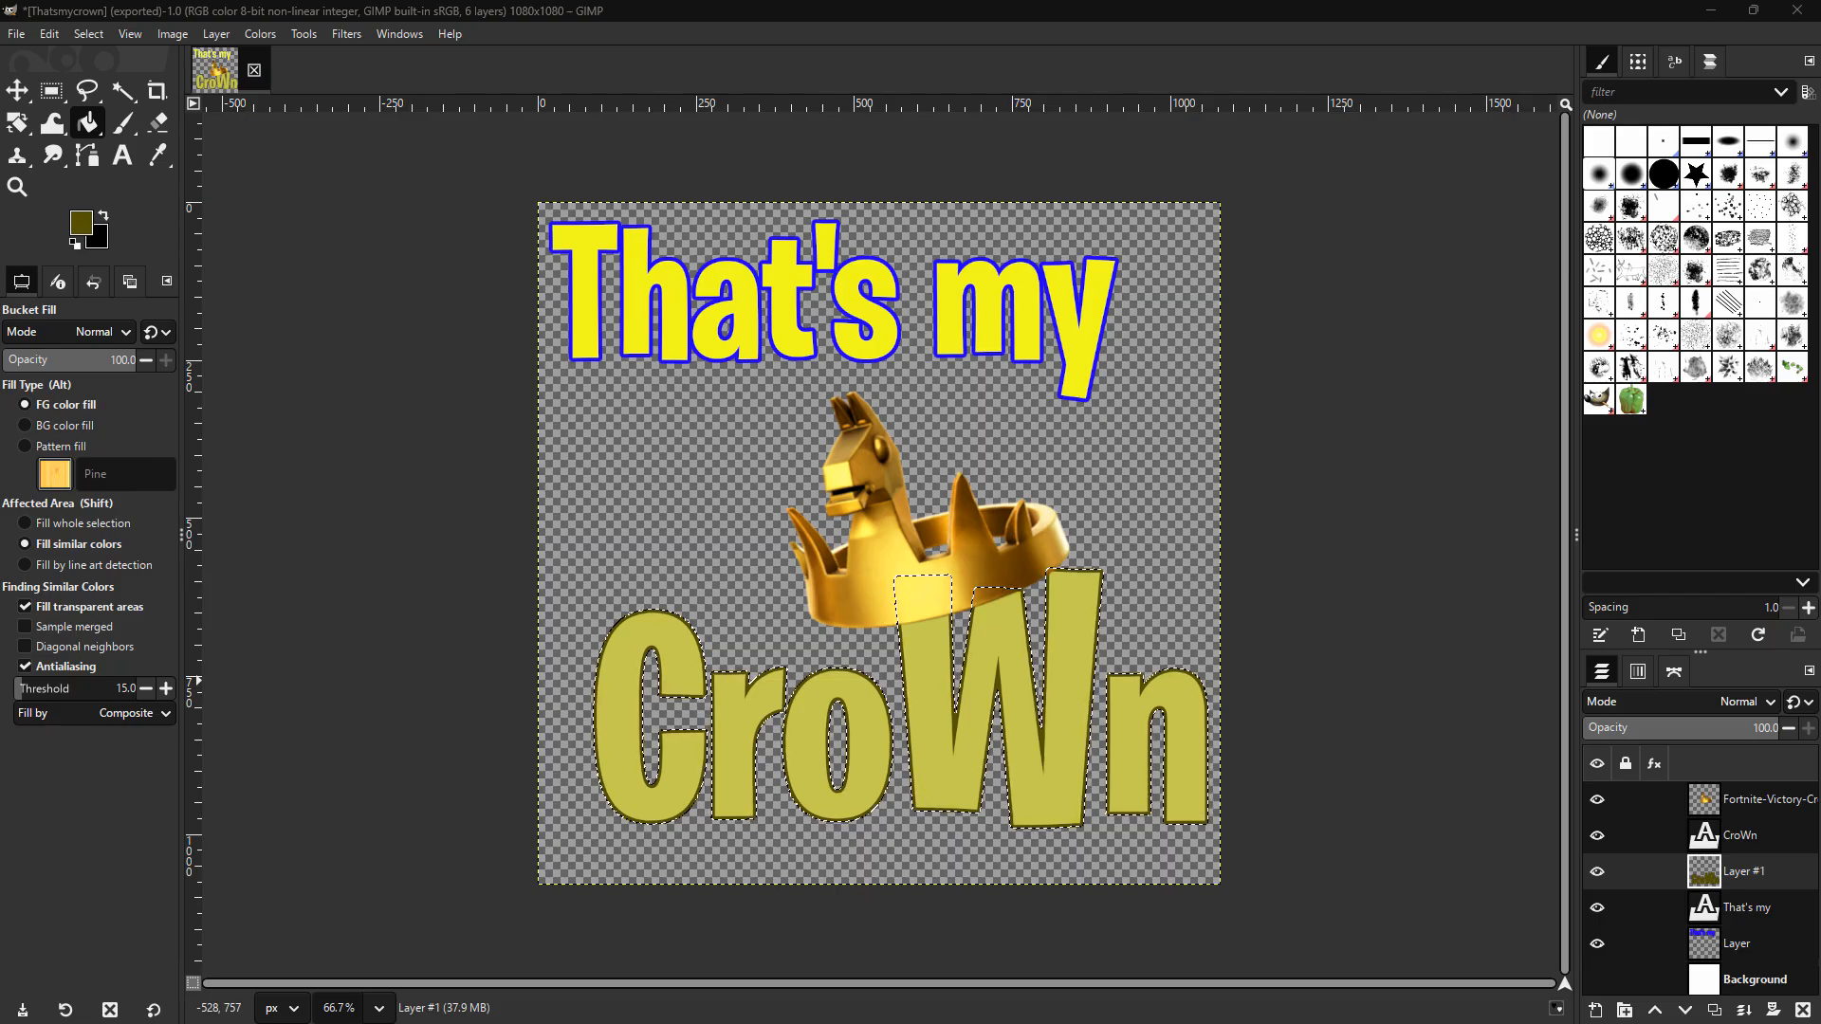
- Switch to the Twitch Emotes dashboard and load the exported crown image into the open Tier 3 standard emote slot
left_click(1717, 14)
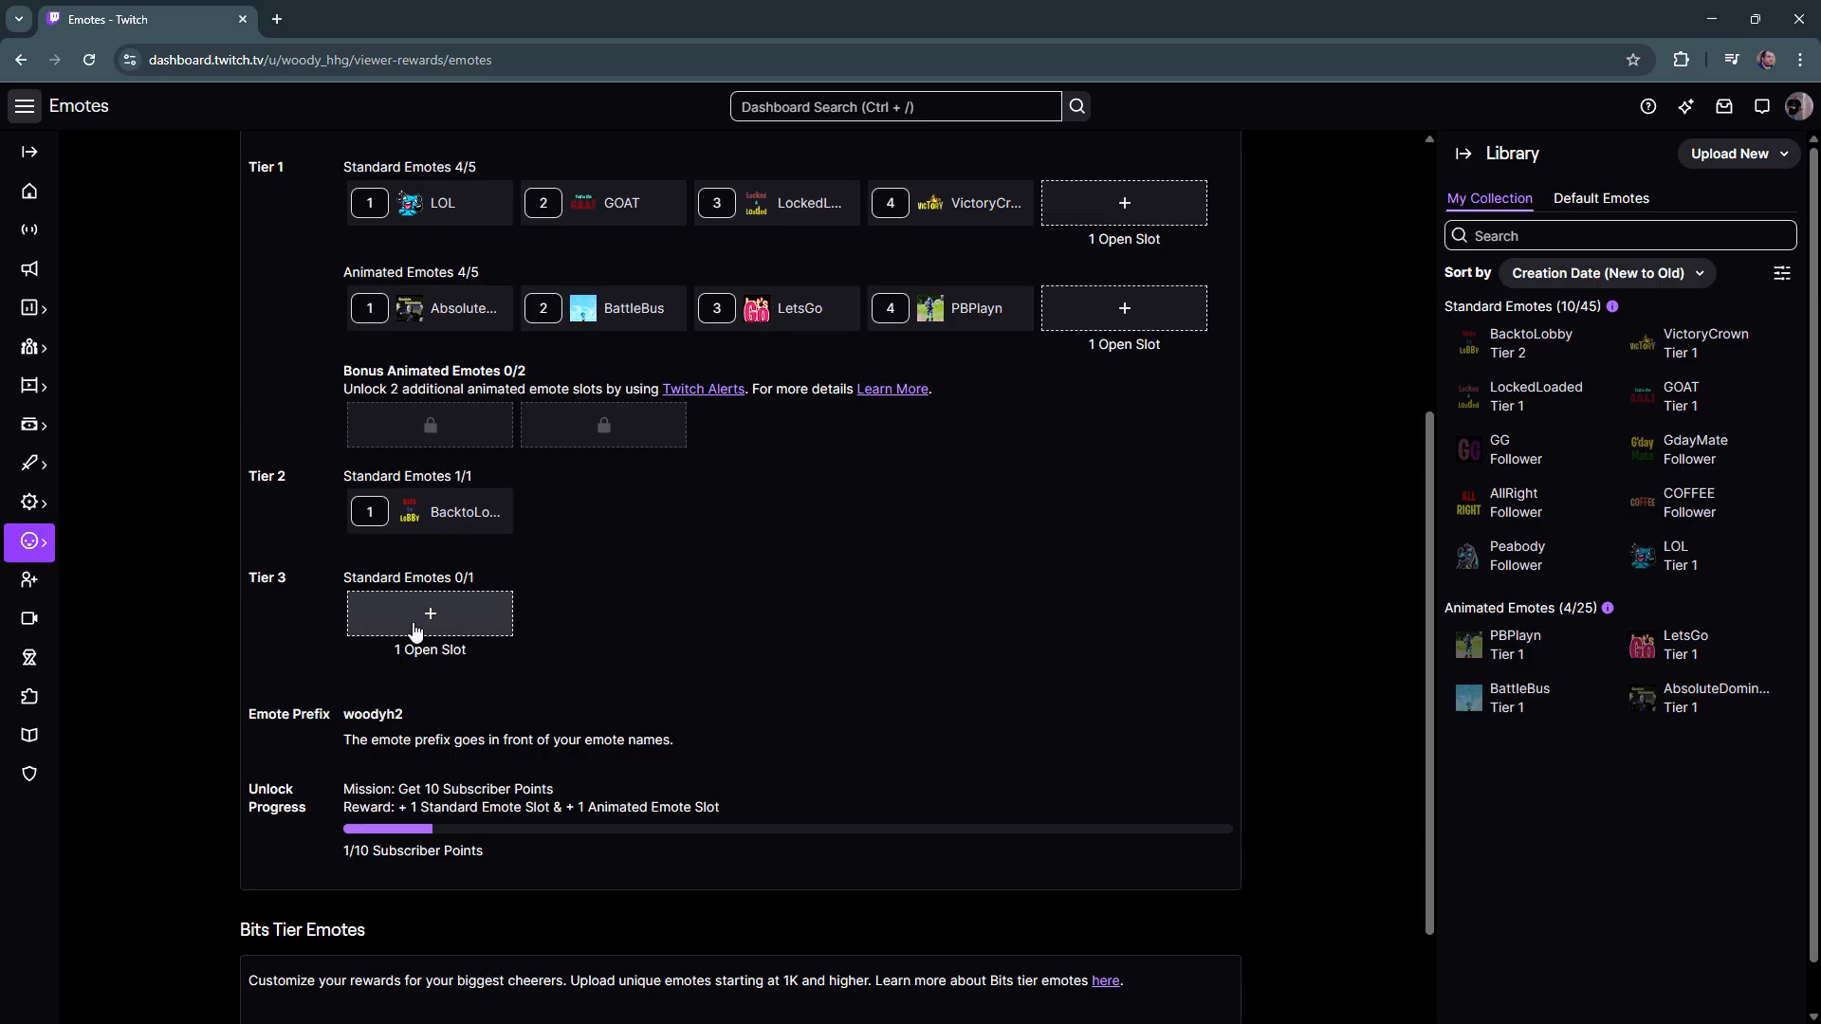
left_click(417, 621)
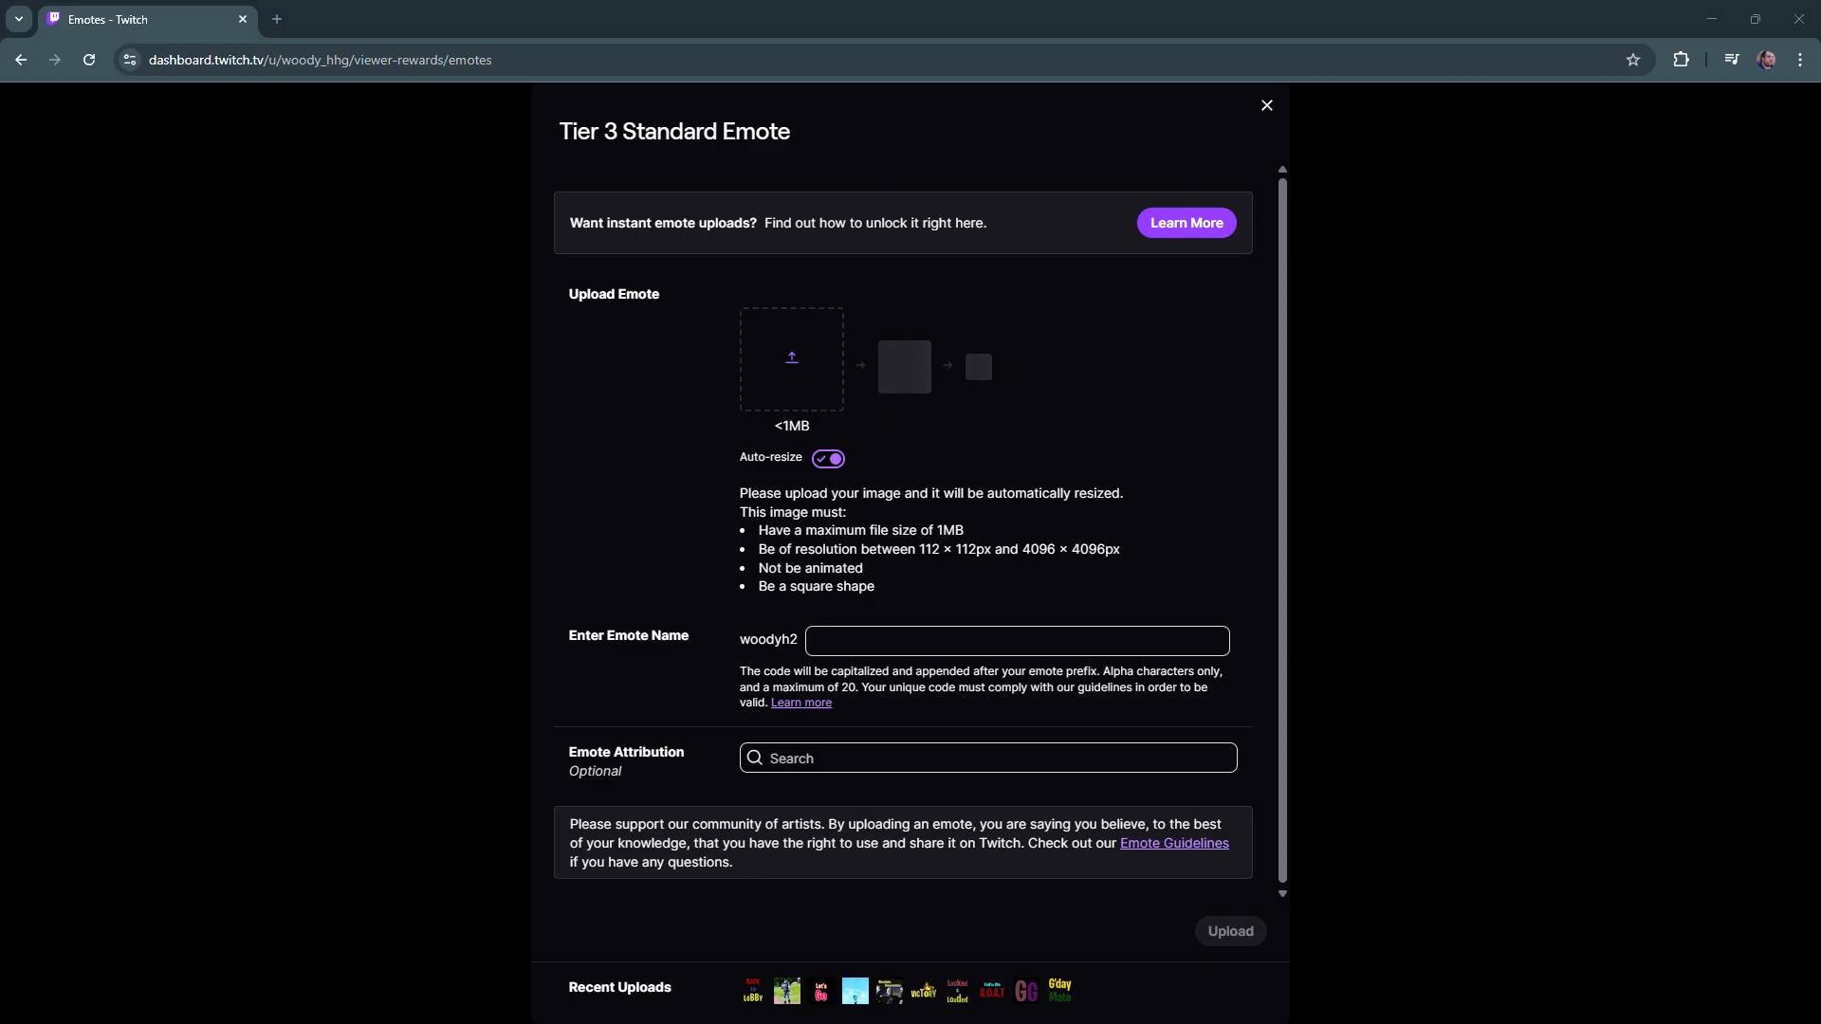
left_click_drag(2, 854, 796, 390)
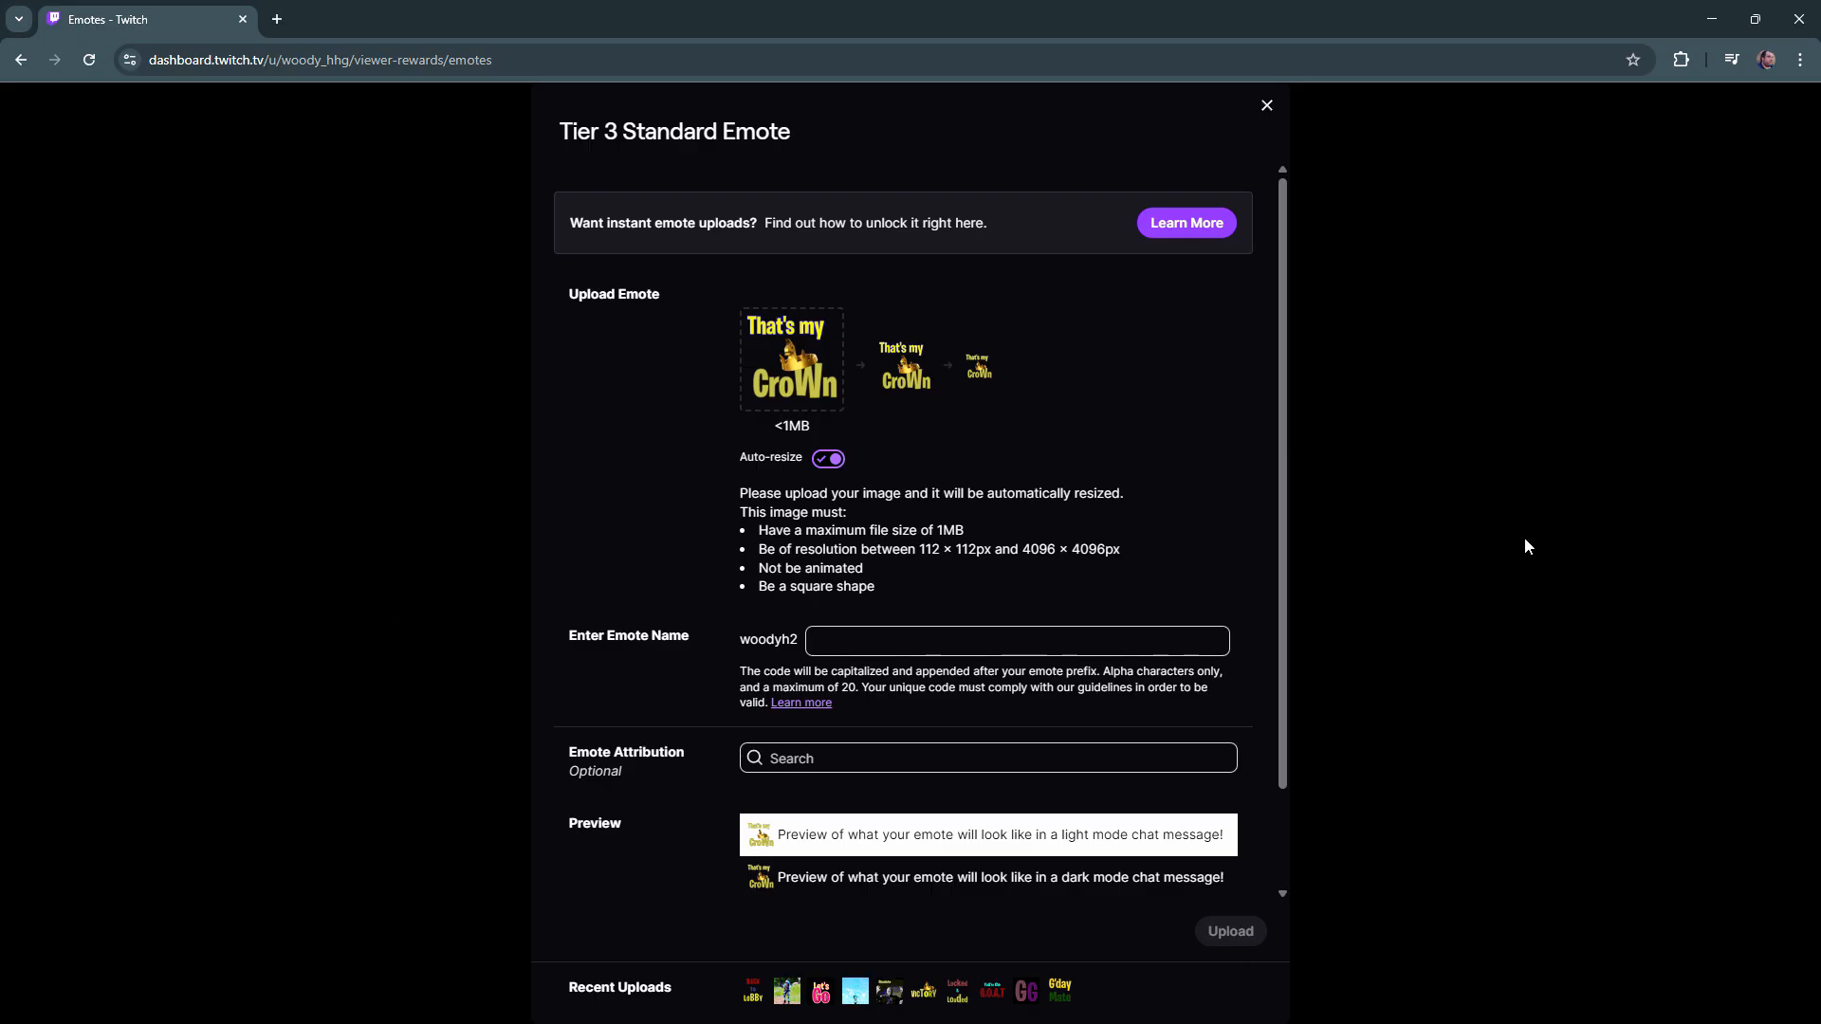
- Name the Tier 3 emote ThatsmyCroWn and upload it
left_click(873, 640)
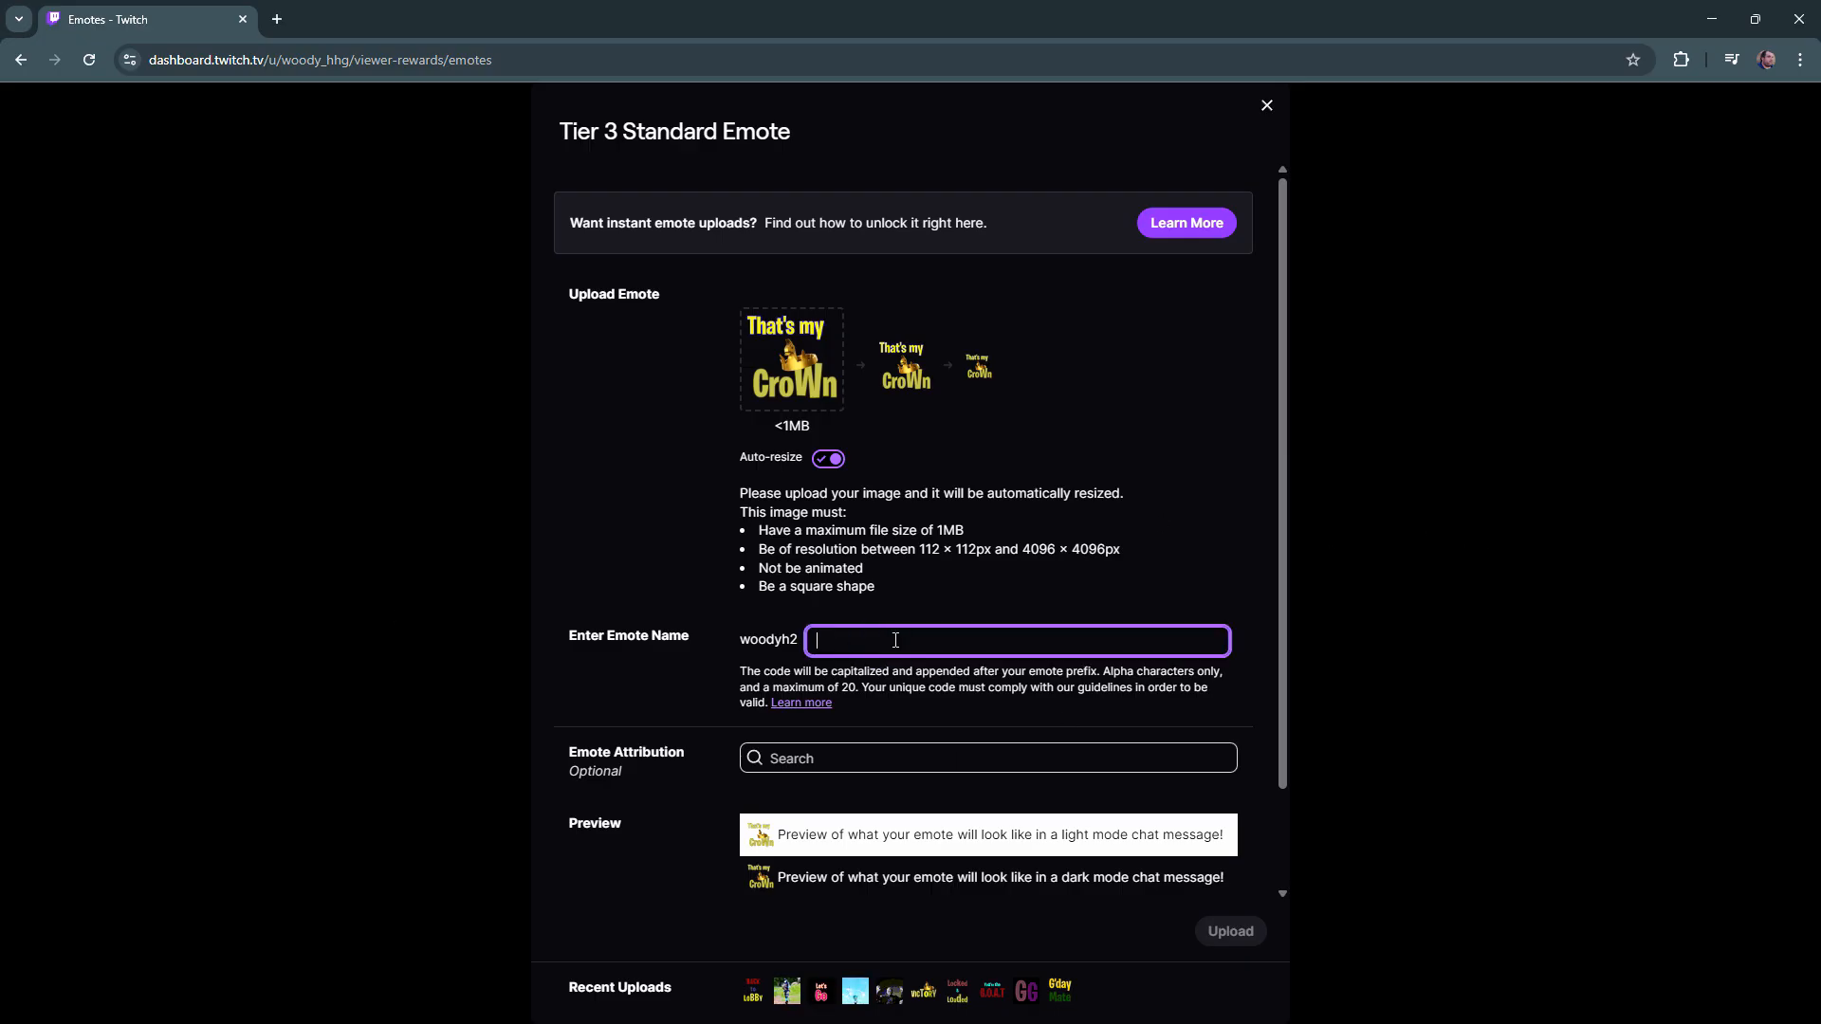
type("Thatsmy")
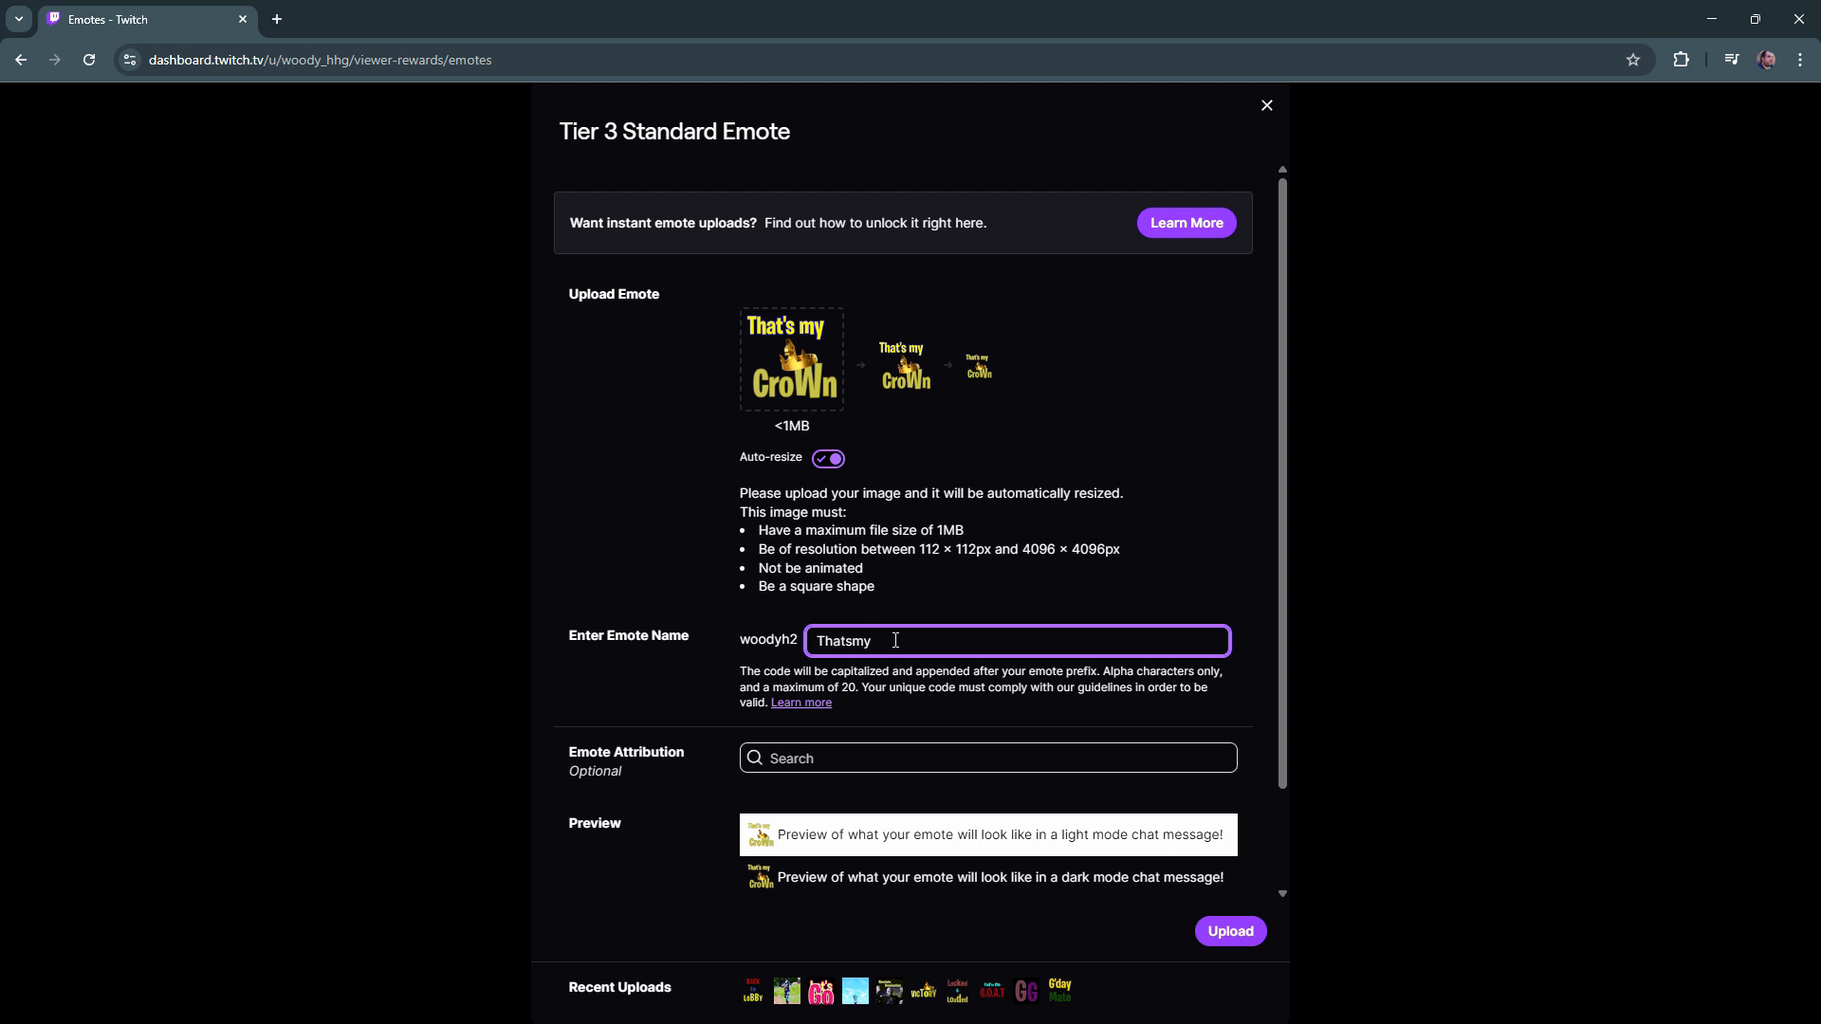
type("CroWn")
left_click(1228, 931)
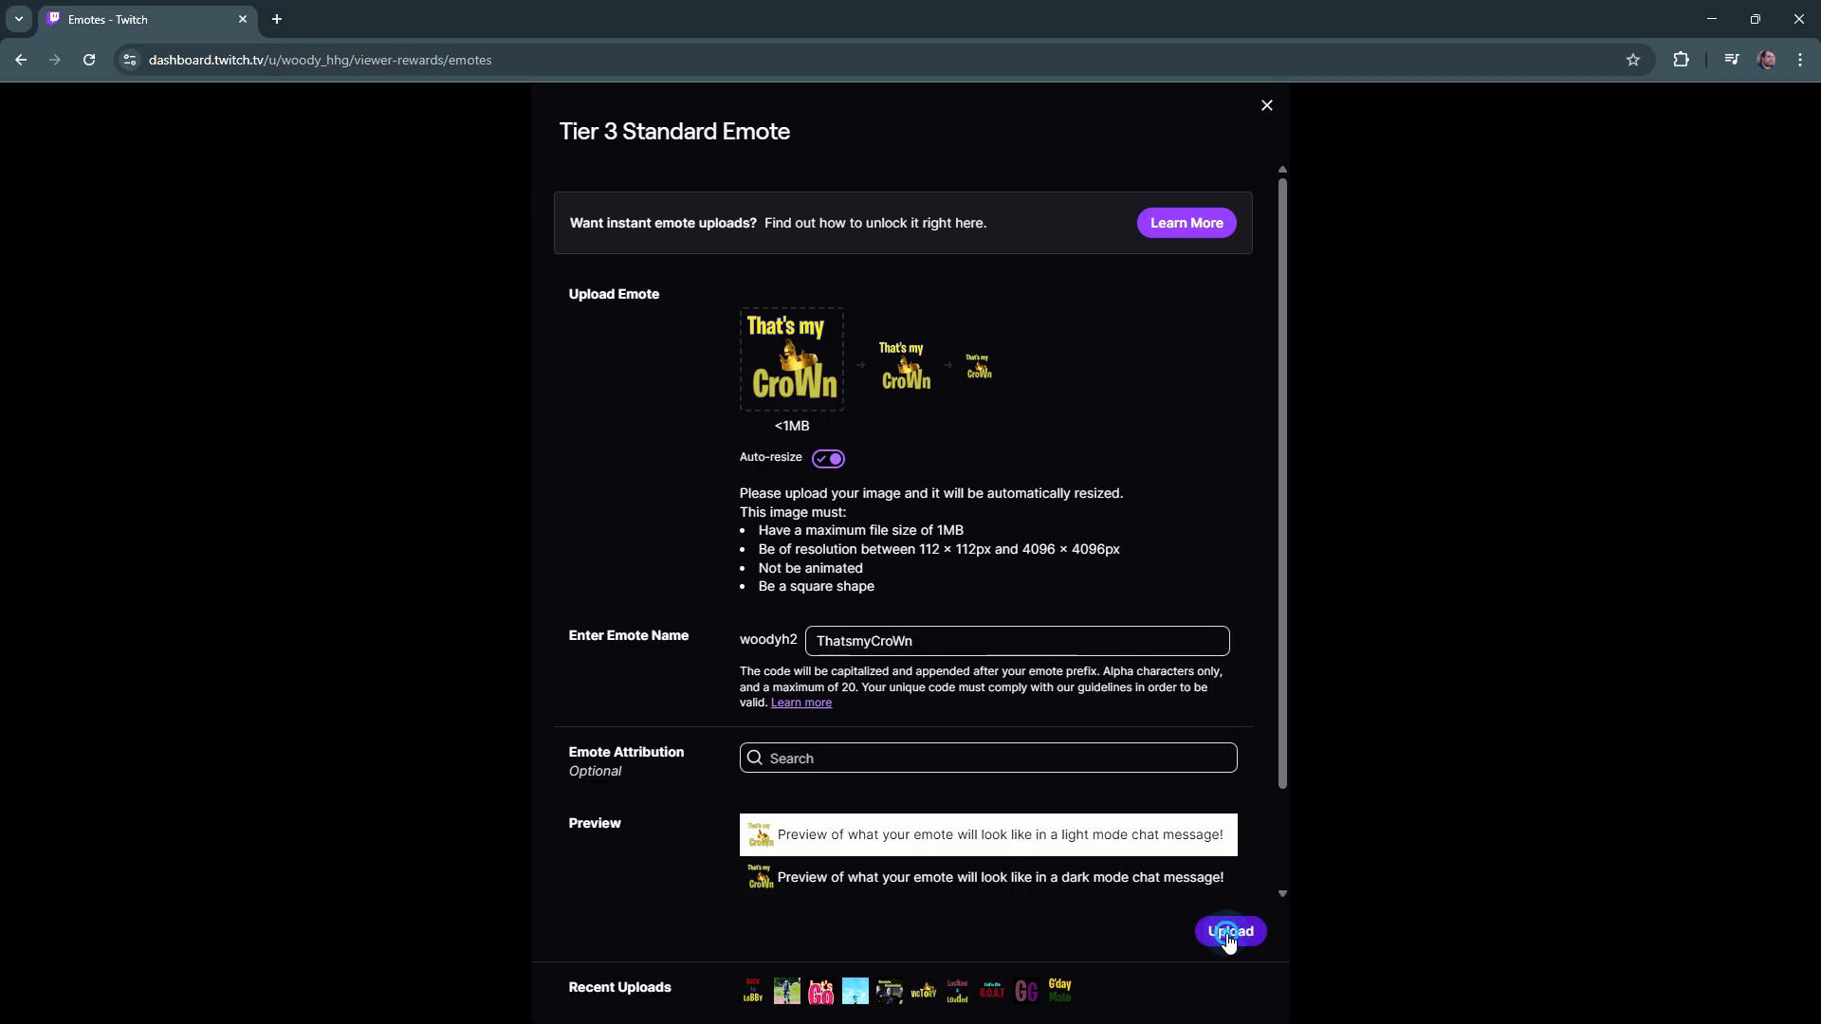